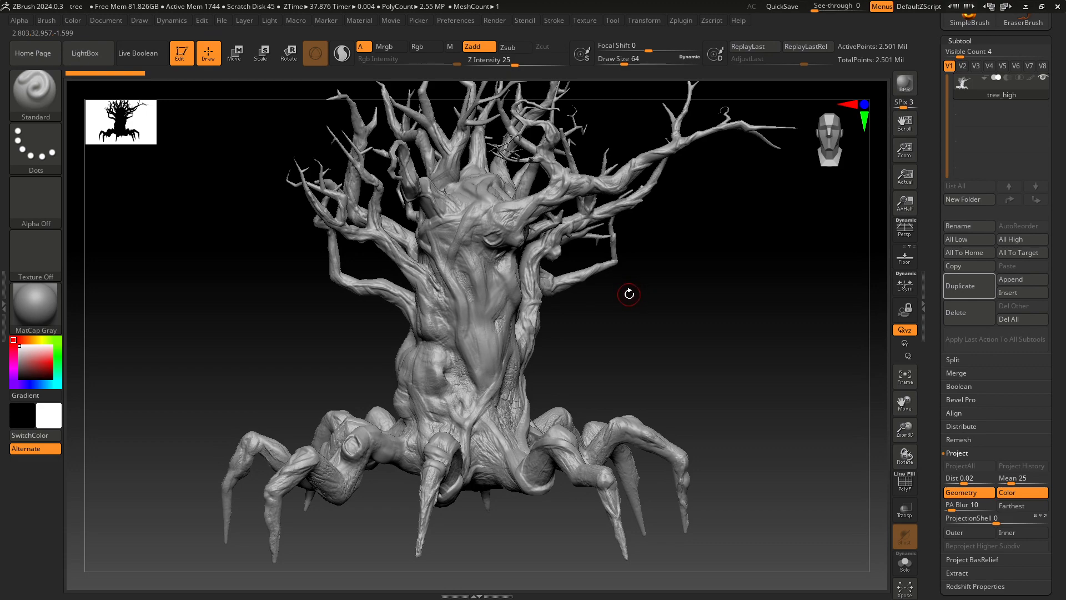
Review the README workflow notes on remeshing, UV mapping, detail projection and displacement export, and return to the tree model.
mouse_move(578, 355)
left_mouse_down()
mouse_move(552, 357)
mouse_move(572, 355)
mouse_move(555, 366)
mouse_move(590, 363)
left_mouse_up()
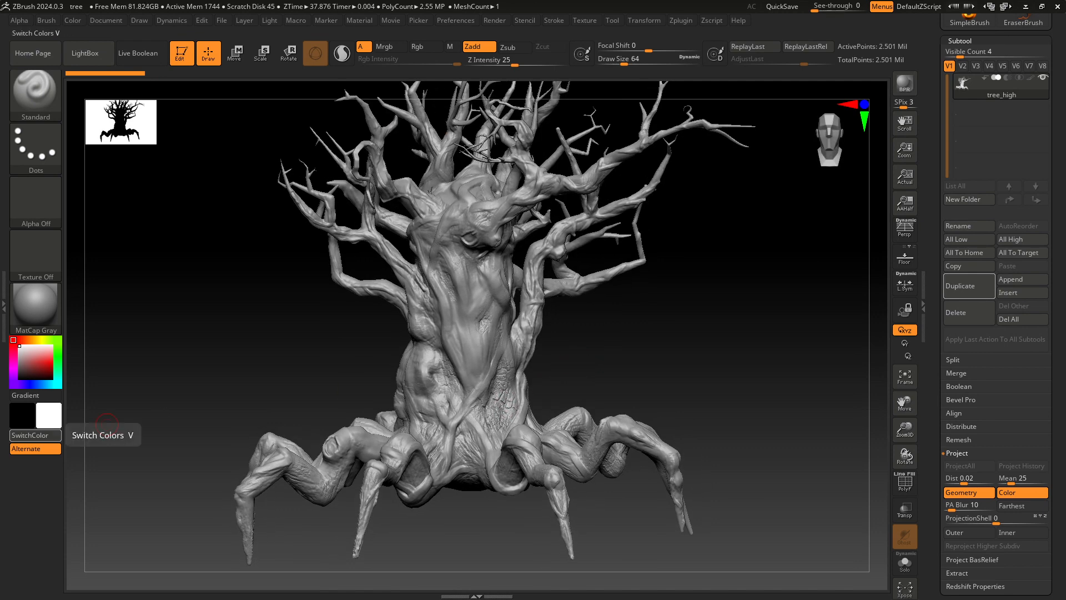
key("alt+Tab")
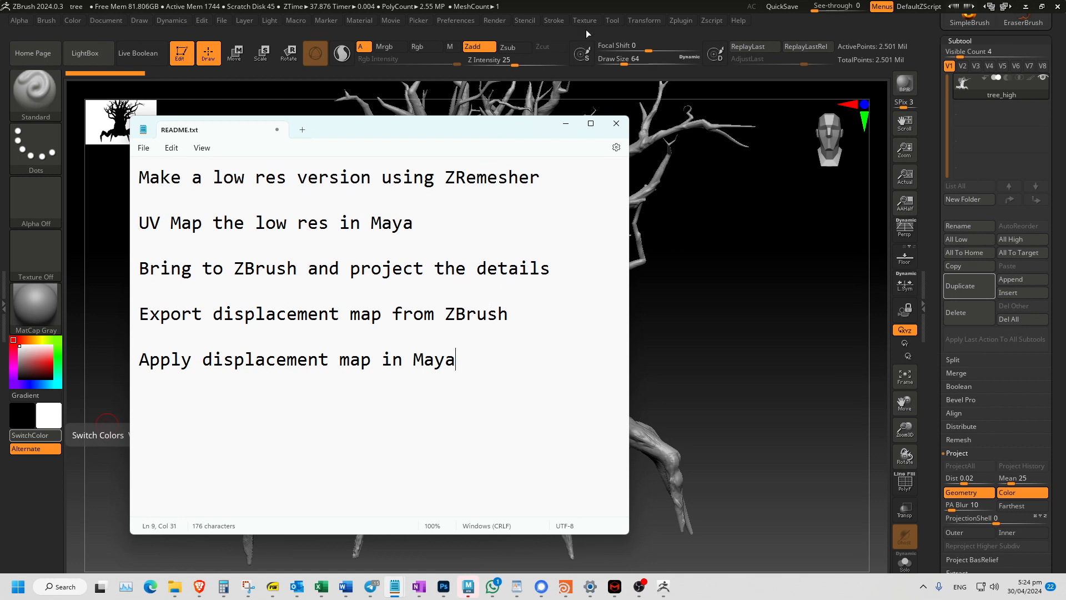
left_click(611, 7)
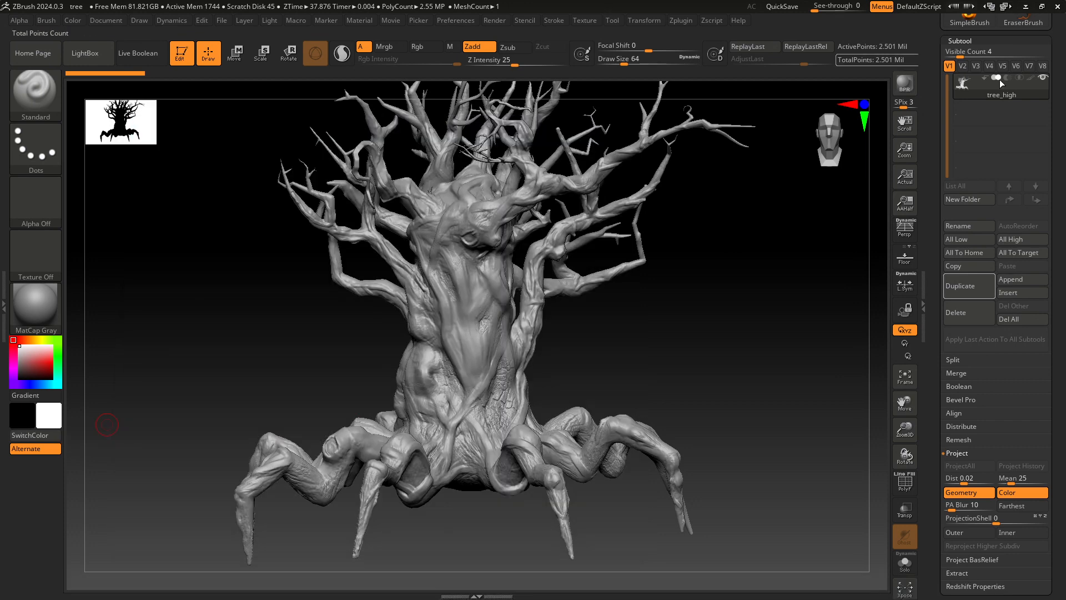
Duplicate the tree_high subtool and rename the copy as tree_low.
mouse_move(1002, 96)
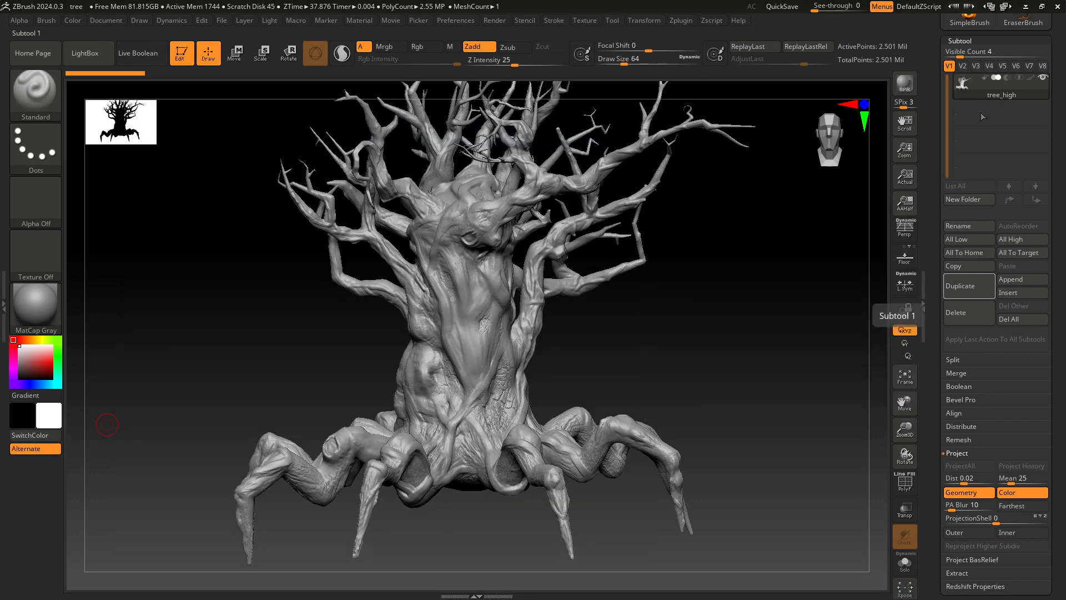
left_click(972, 285)
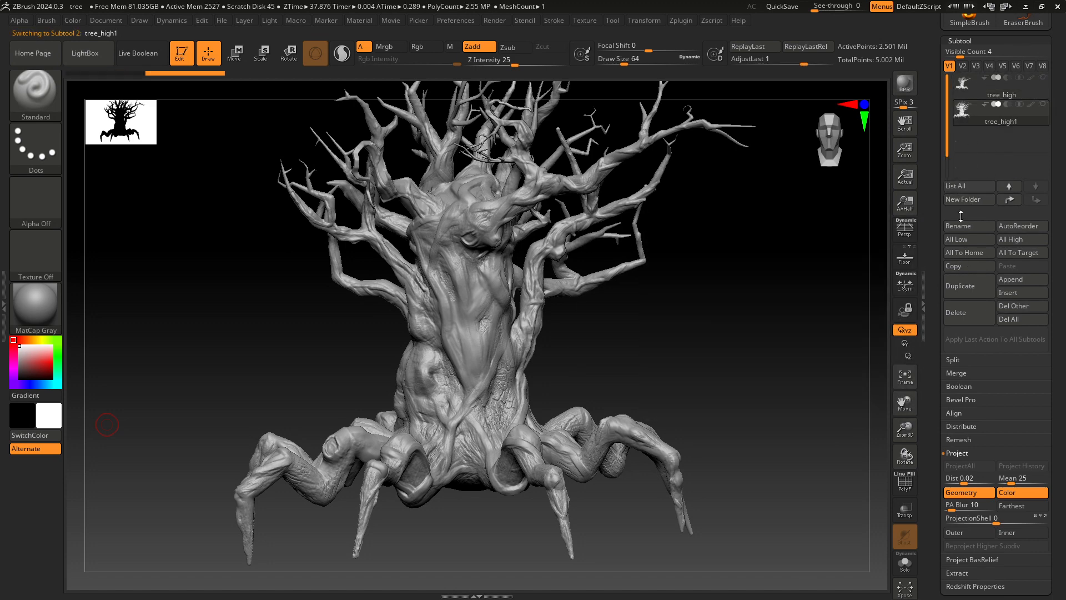
left_click(961, 226)
left_click(819, 244)
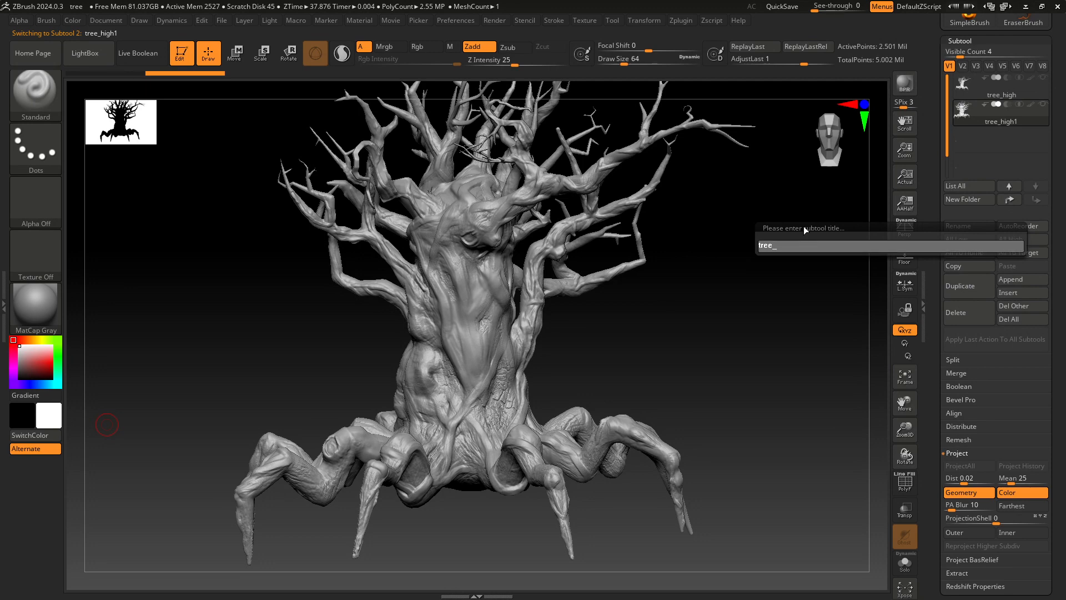
type("low")
key("Return")
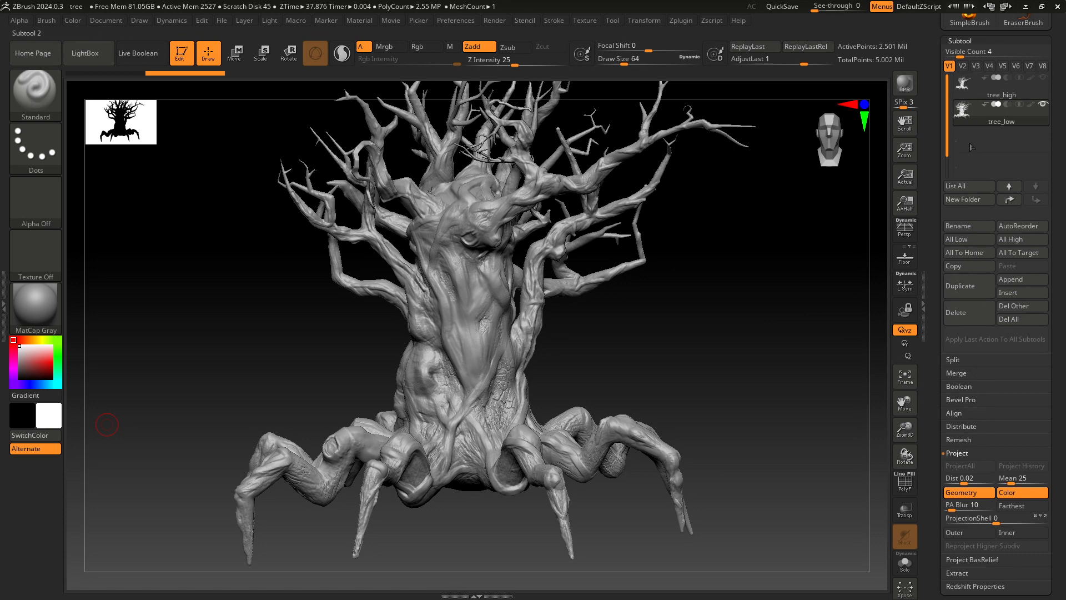
Try to remesh the tree_low subtool with ZRemesher.
left_click(980, 41)
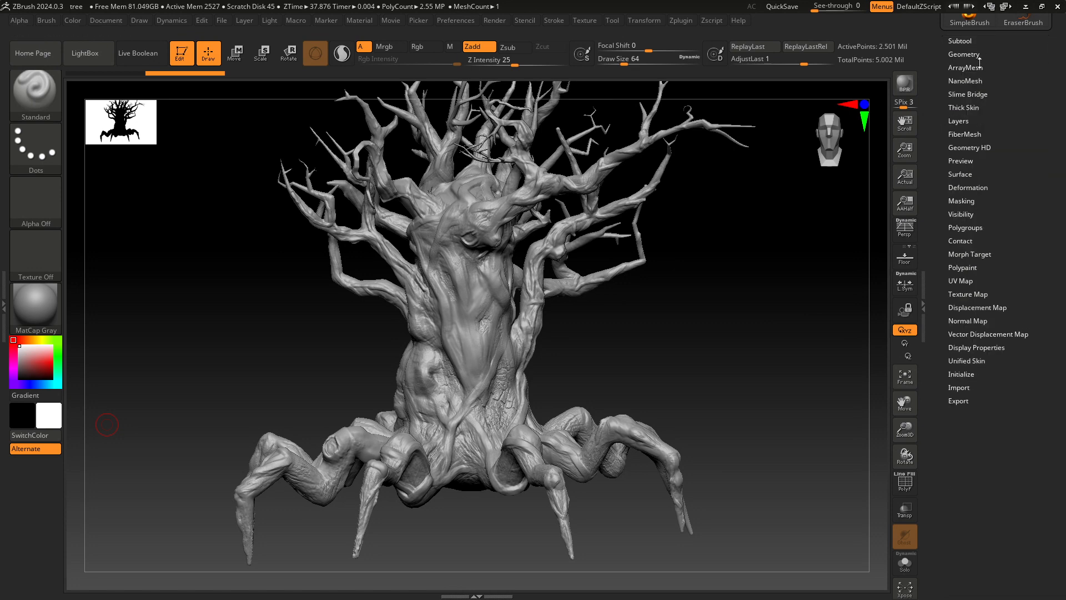
left_click(976, 54)
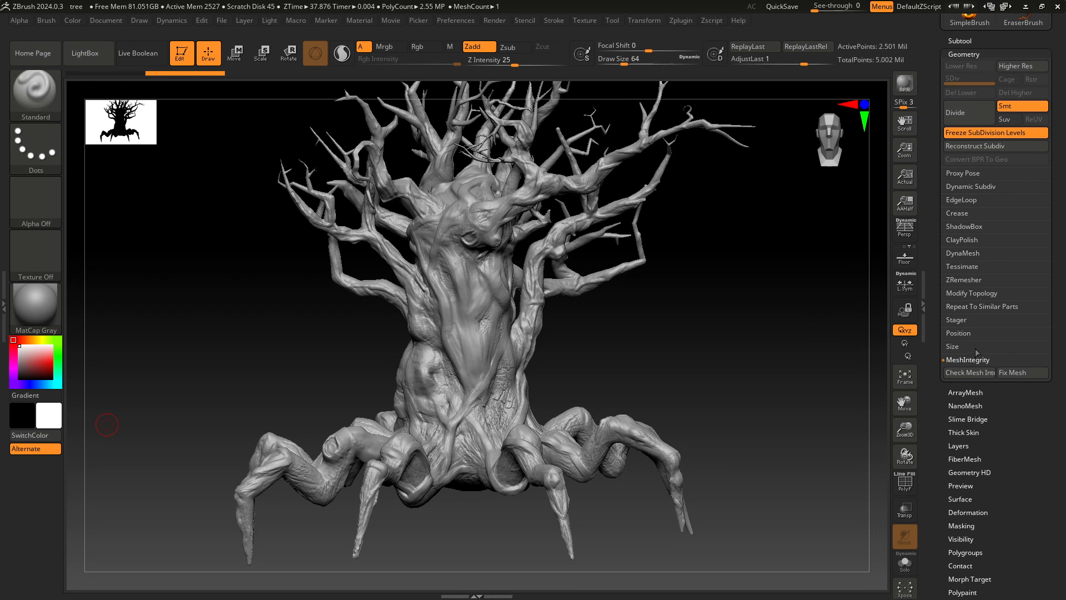
left_click(964, 279)
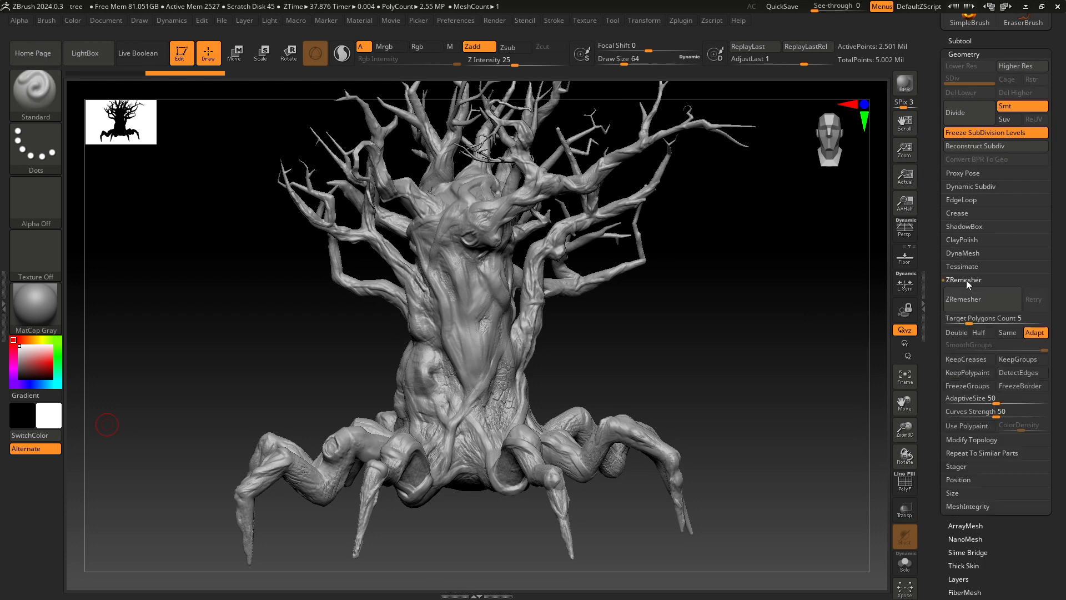
left_click(977, 302)
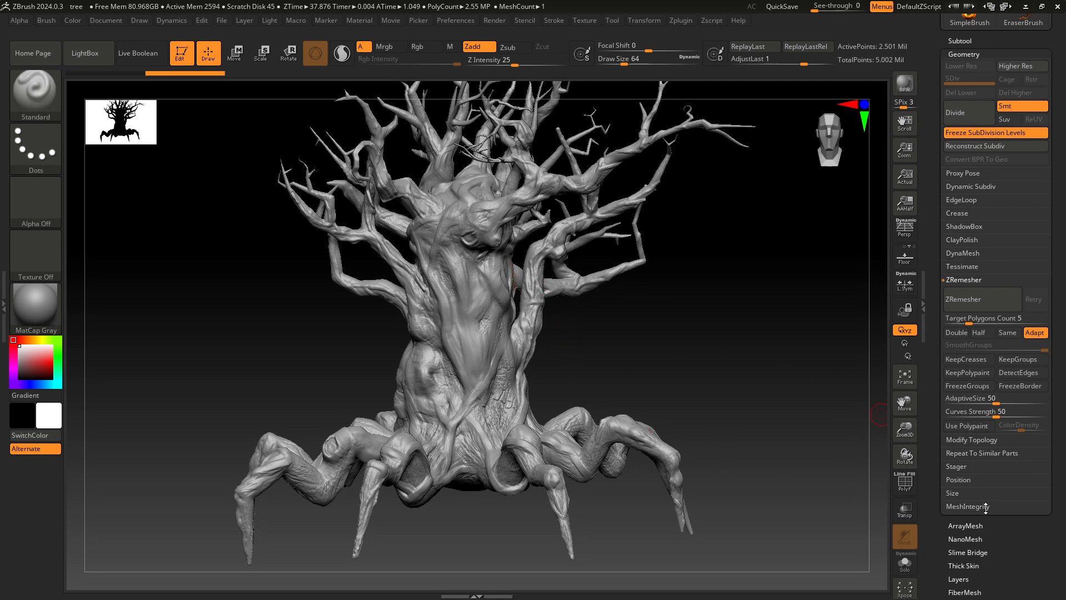
Check the mesh integrity of tree_low and fix its mesh.
left_click(990, 506)
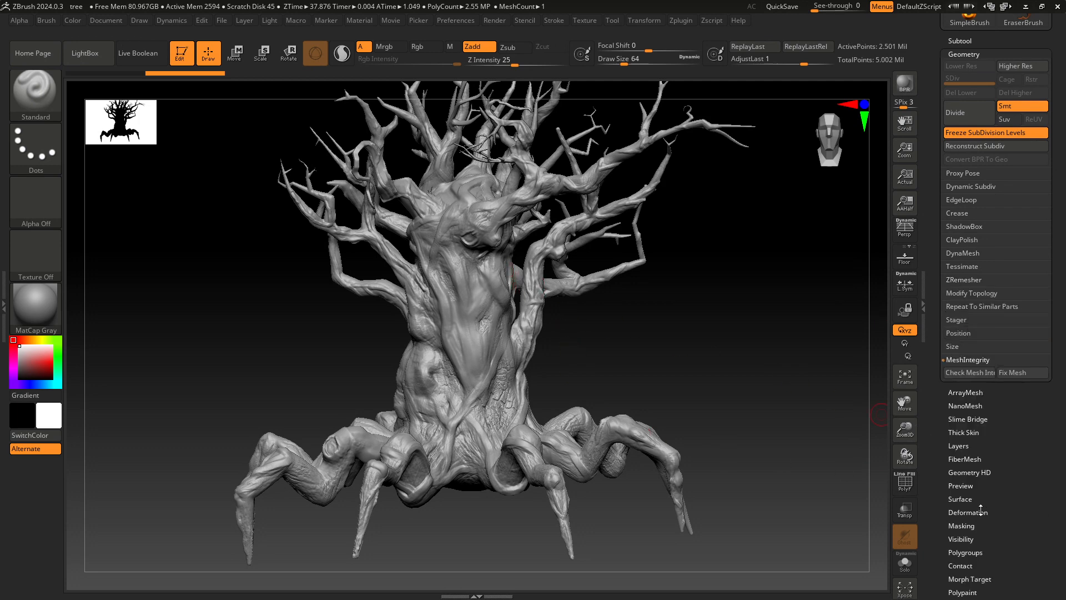
left_click(975, 376)
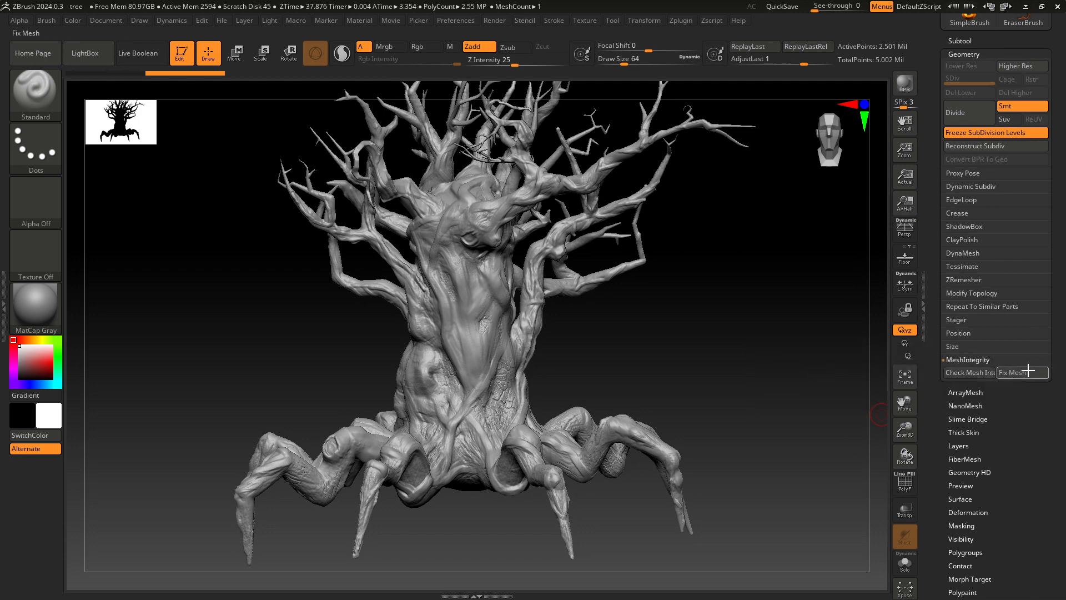
left_click(1020, 376)
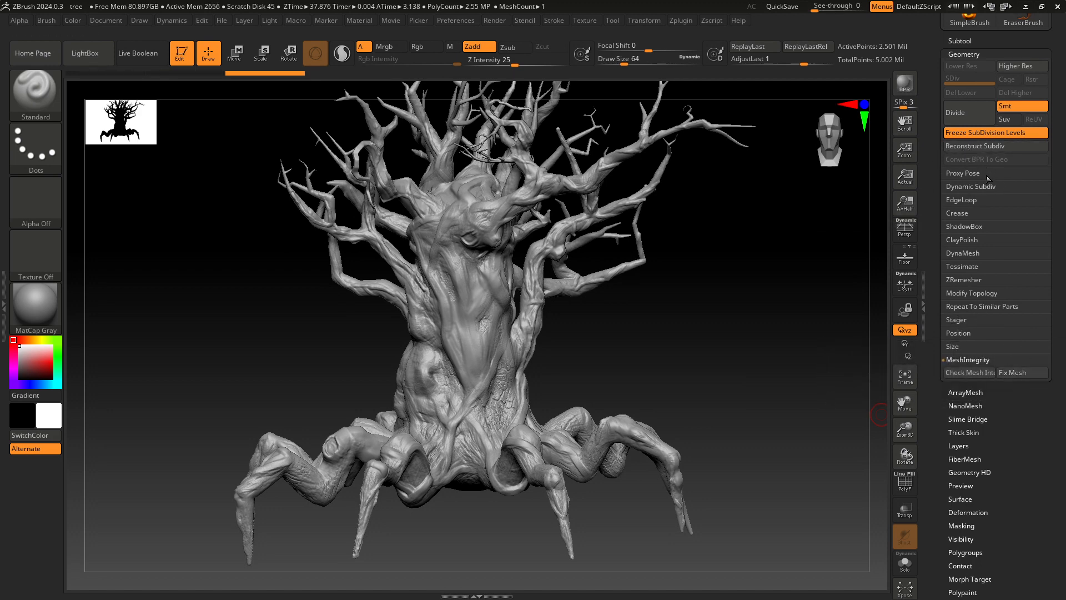
Set ZRemesher to half the polygon count and remesh tree_low twice in a row.
left_click(967, 280)
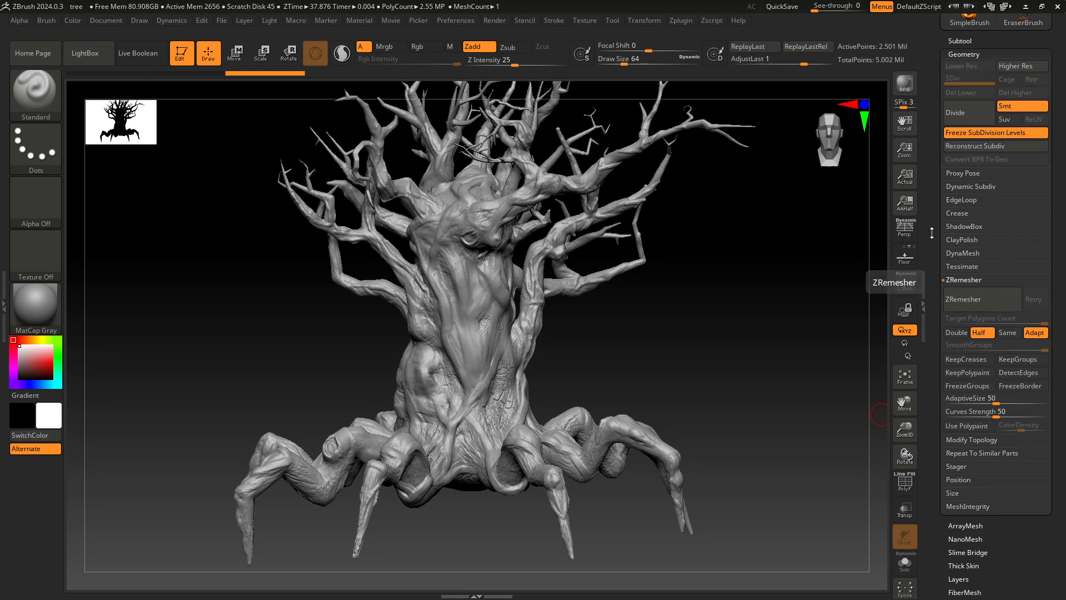
left_click(986, 297)
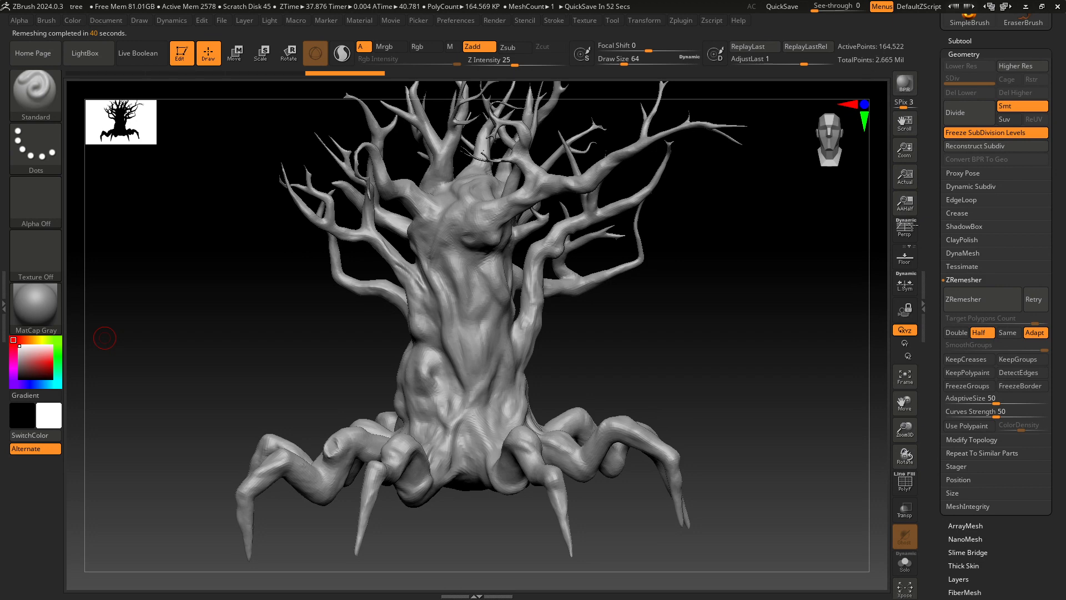
left_click(978, 303)
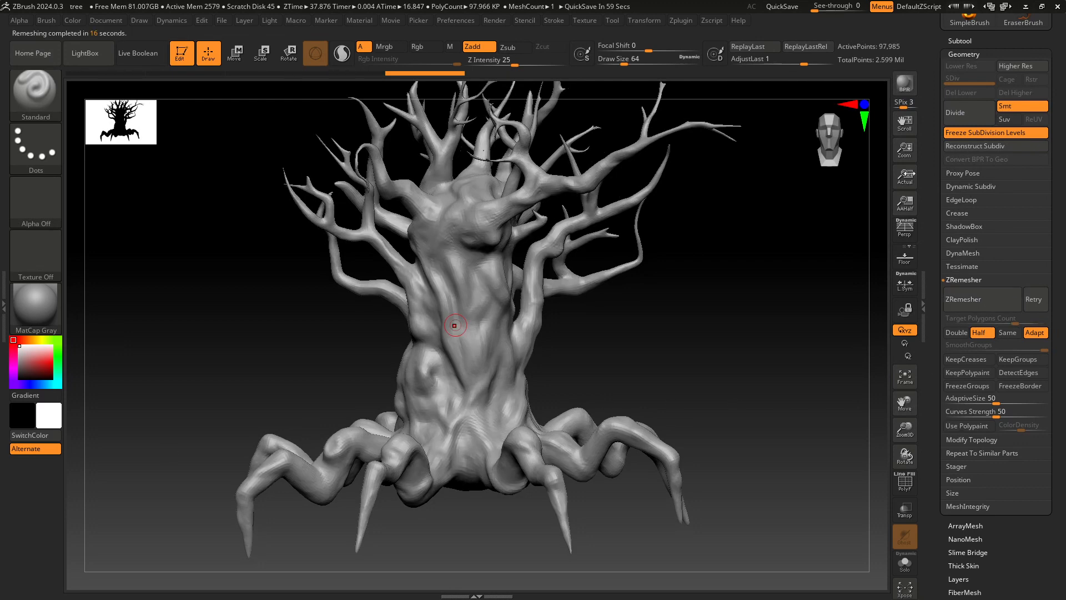
Show the polyframe wireframe on tree_low and remesh it a third time at half the polygon count.
left_click(904, 482)
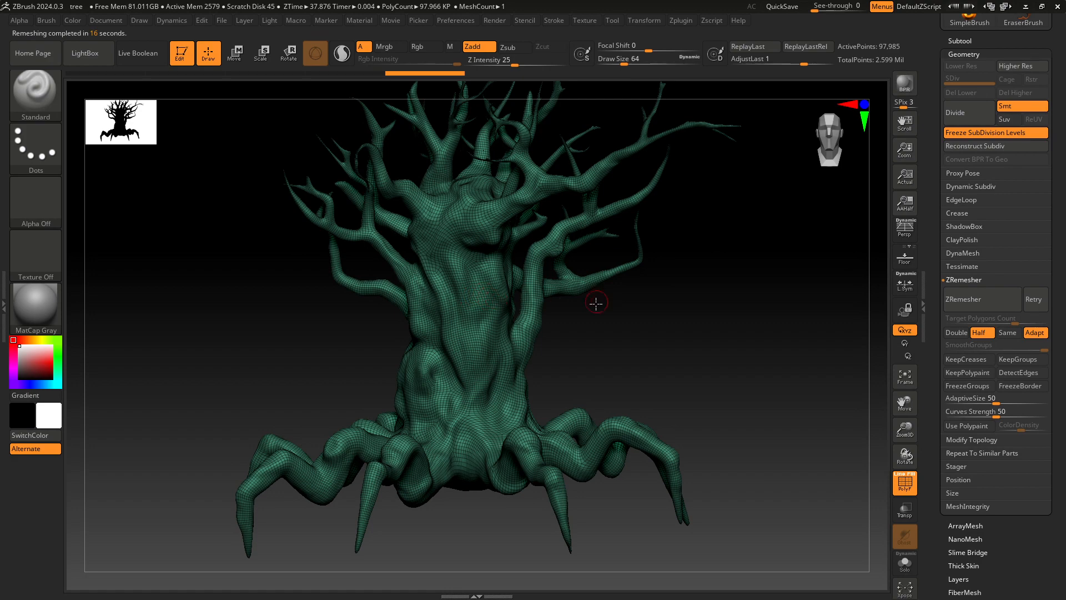
mouse_move(595, 302)
left_mouse_down()
mouse_move(609, 311)
mouse_move(605, 299)
left_mouse_up()
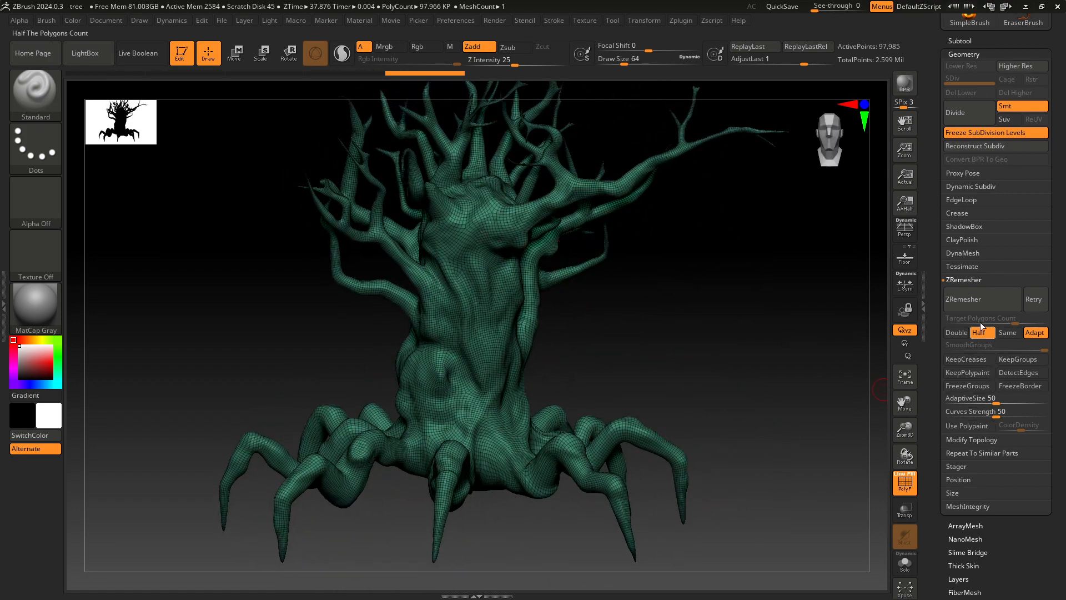
left_click(981, 299)
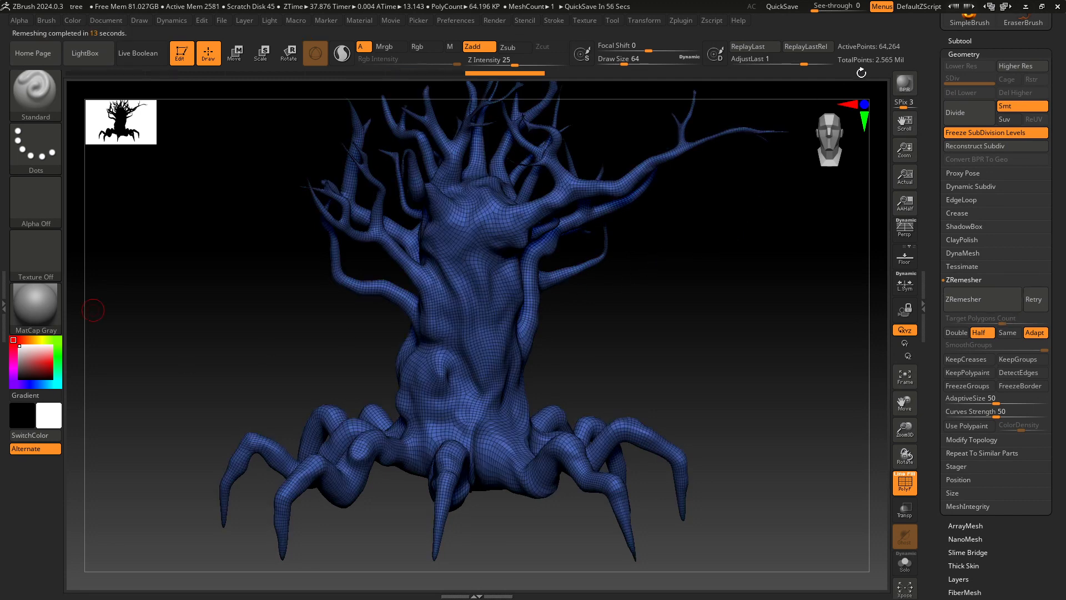
mouse_move(641, 278)
left_mouse_down()
mouse_move(650, 257)
mouse_move(625, 328)
mouse_move(597, 303)
mouse_move(650, 262)
left_mouse_up()
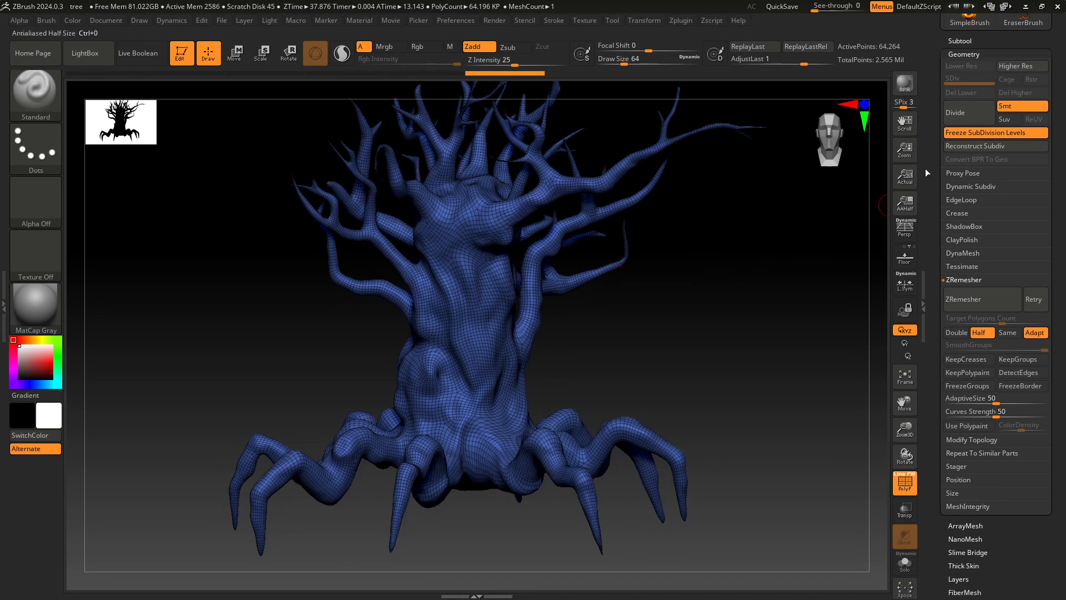
Examine the UV map options of the tree_low subtool.
left_click(985, 44)
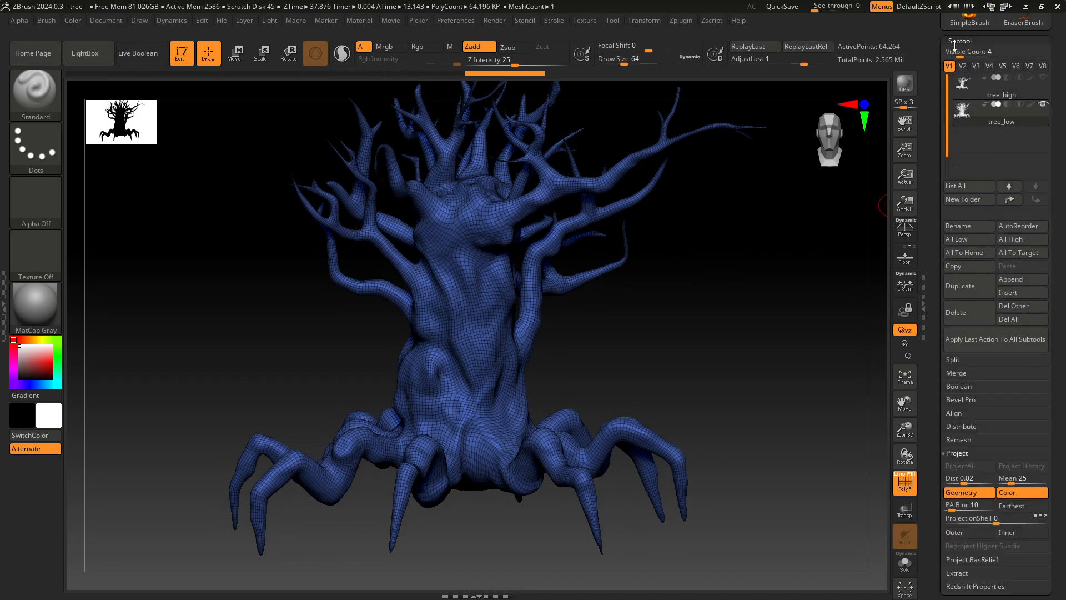
left_click(983, 43)
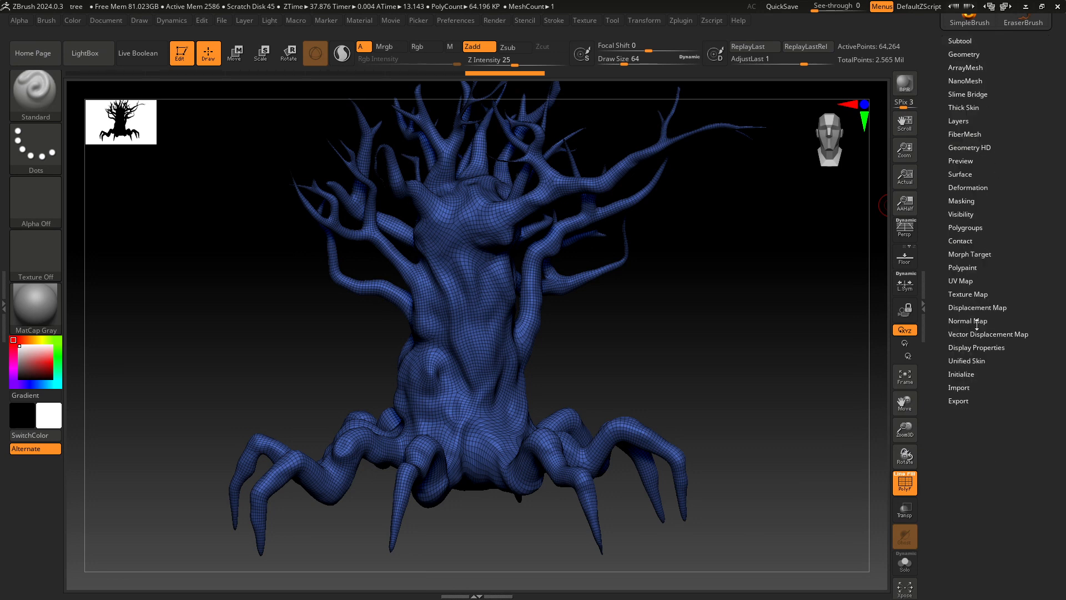
left_click(965, 281)
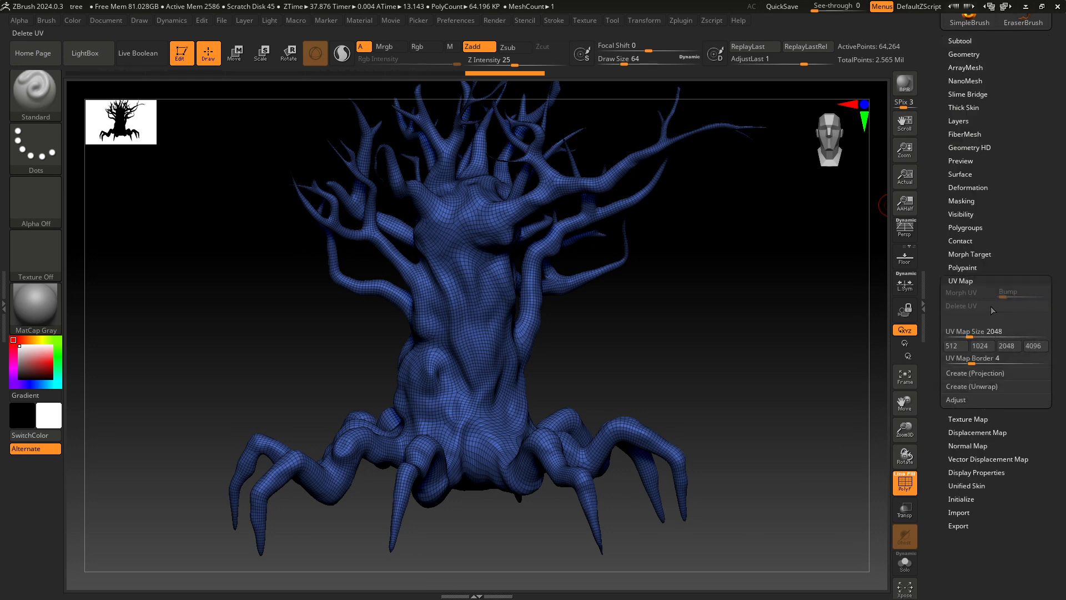
Export tree_low in OBJ format as tree_low3.obj into the scenes folder of New_Project.
left_click(991, 42)
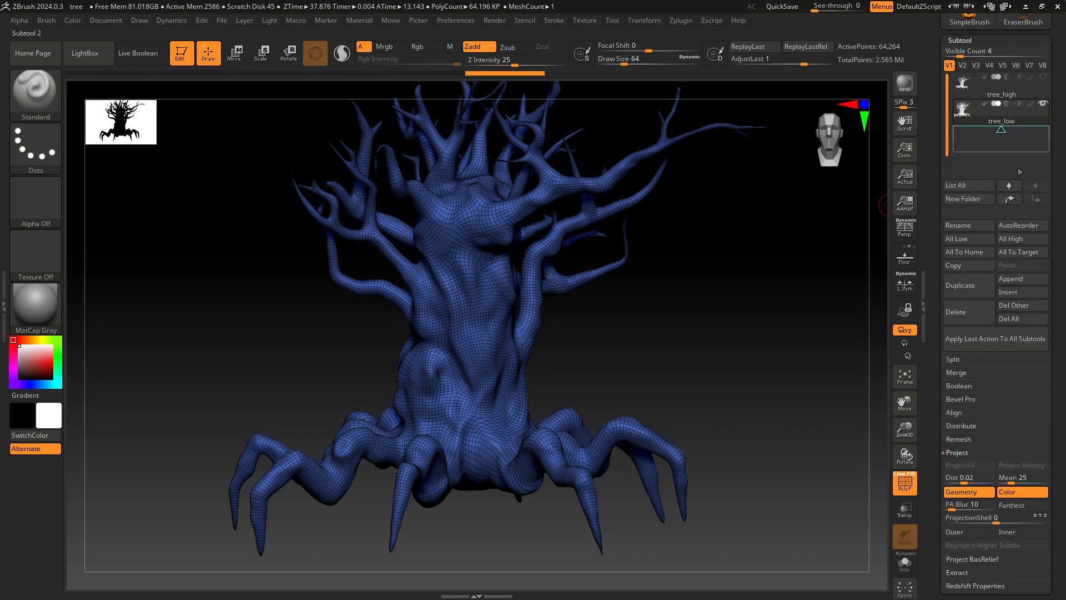
left_click_drag(936, 63, 935, 266)
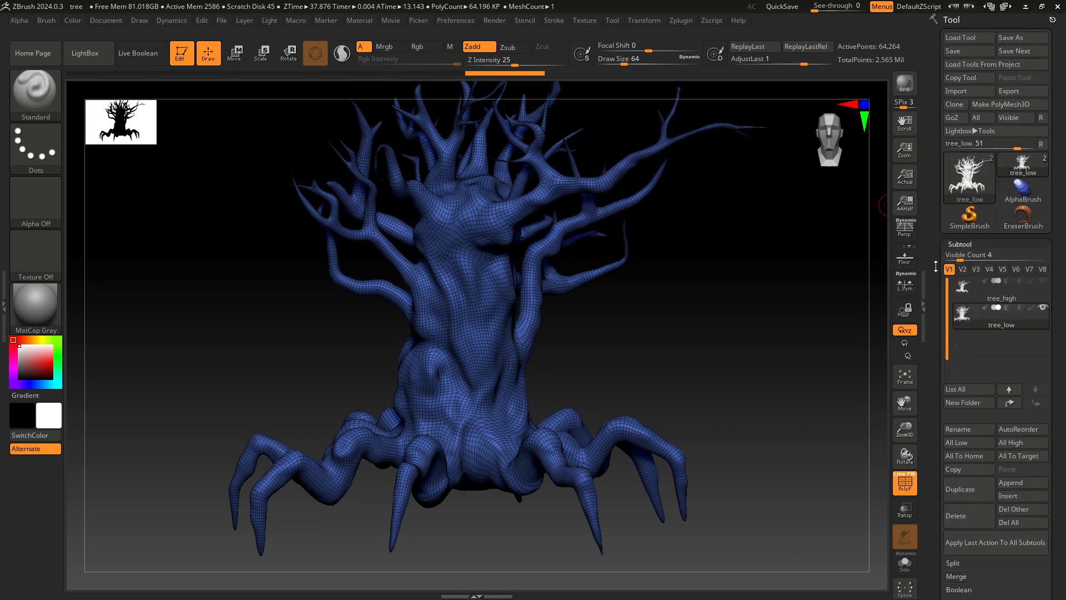
left_click(1017, 92)
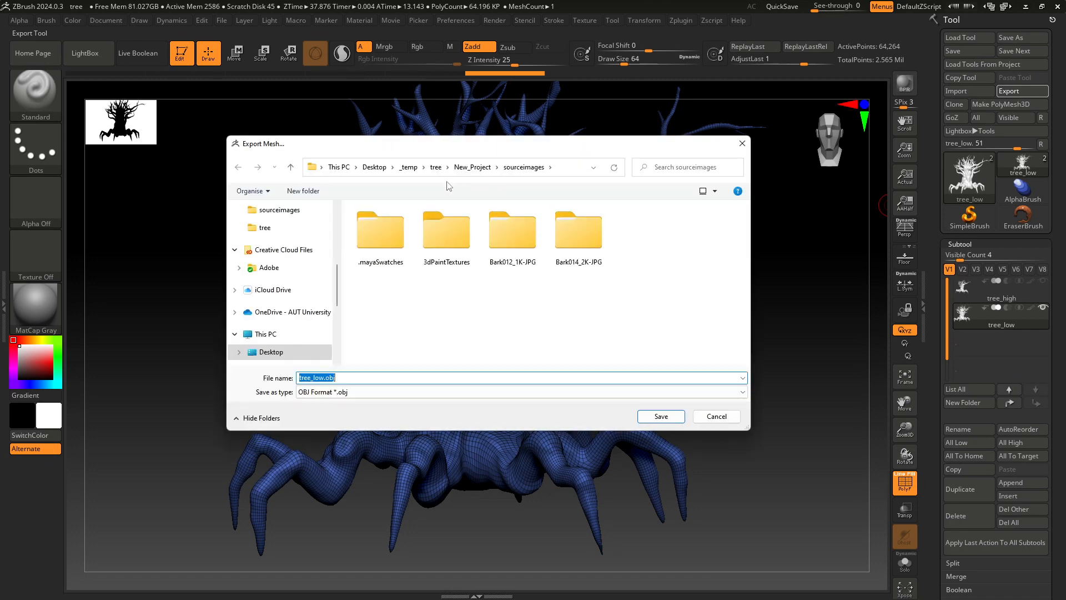
left_click(471, 167)
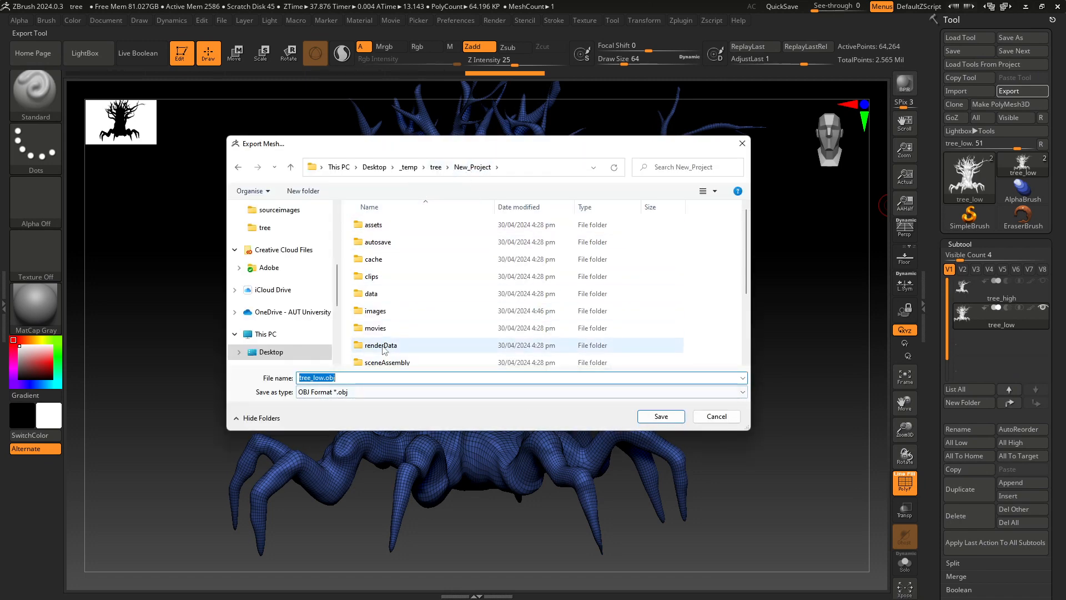
left_click_drag(452, 430, 444, 504)
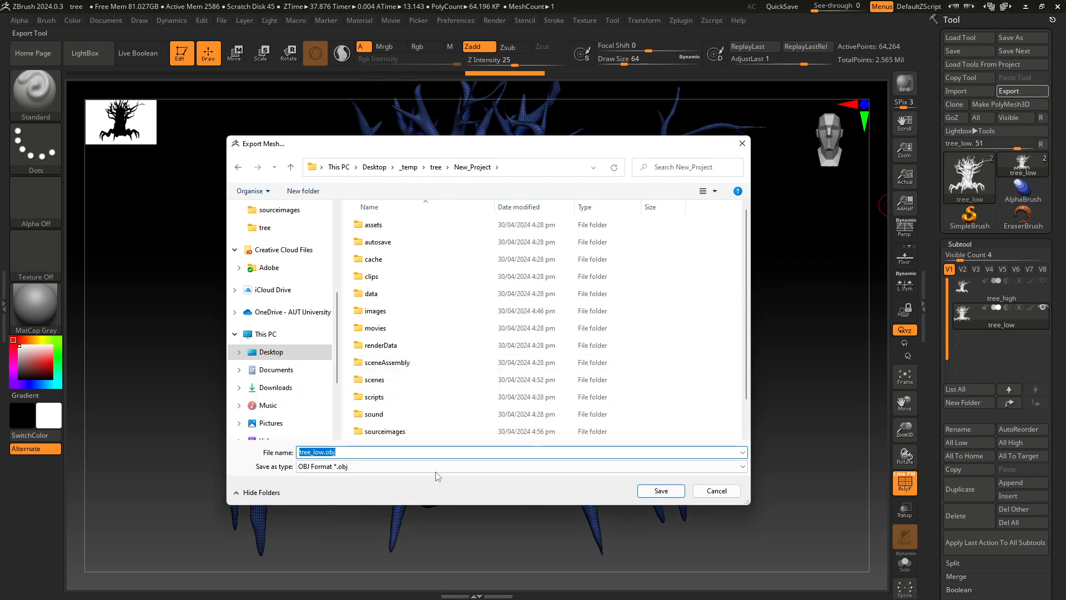
left_click(374, 380)
double_click(384, 384)
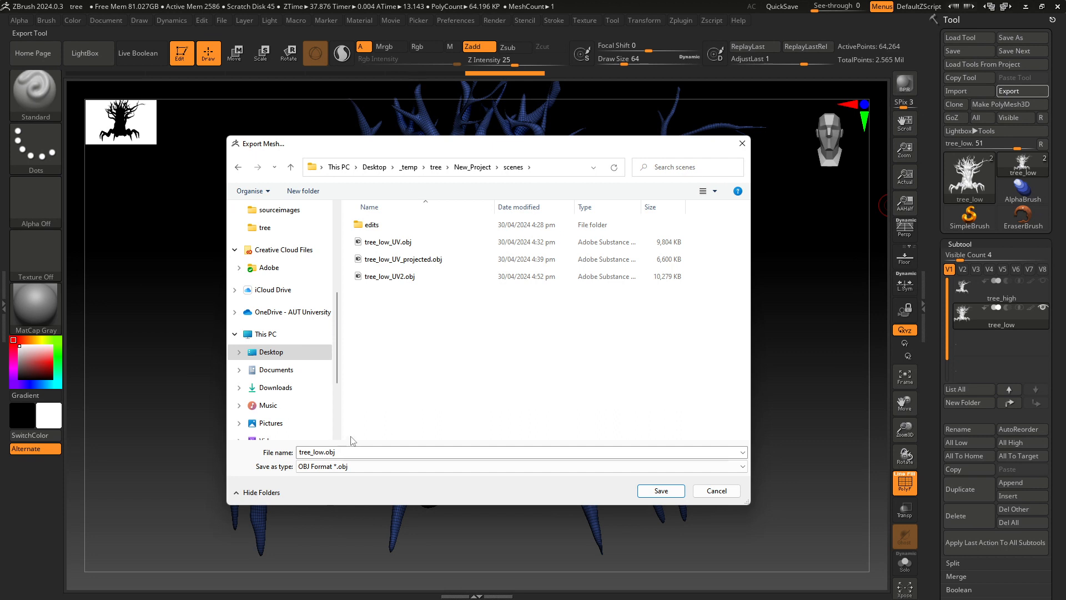
double_click(323, 453)
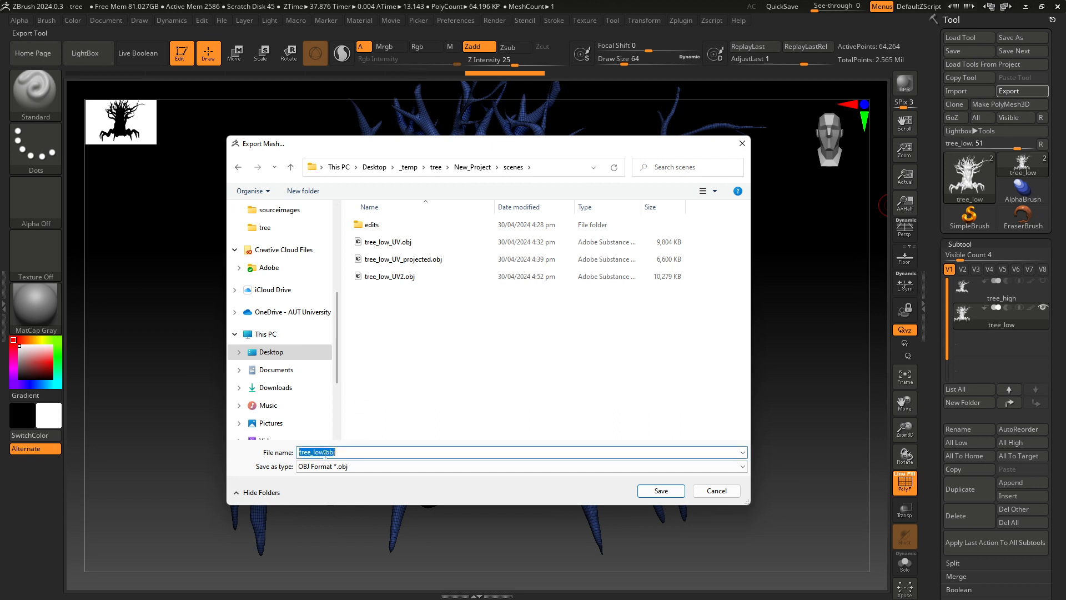
left_click(325, 454)
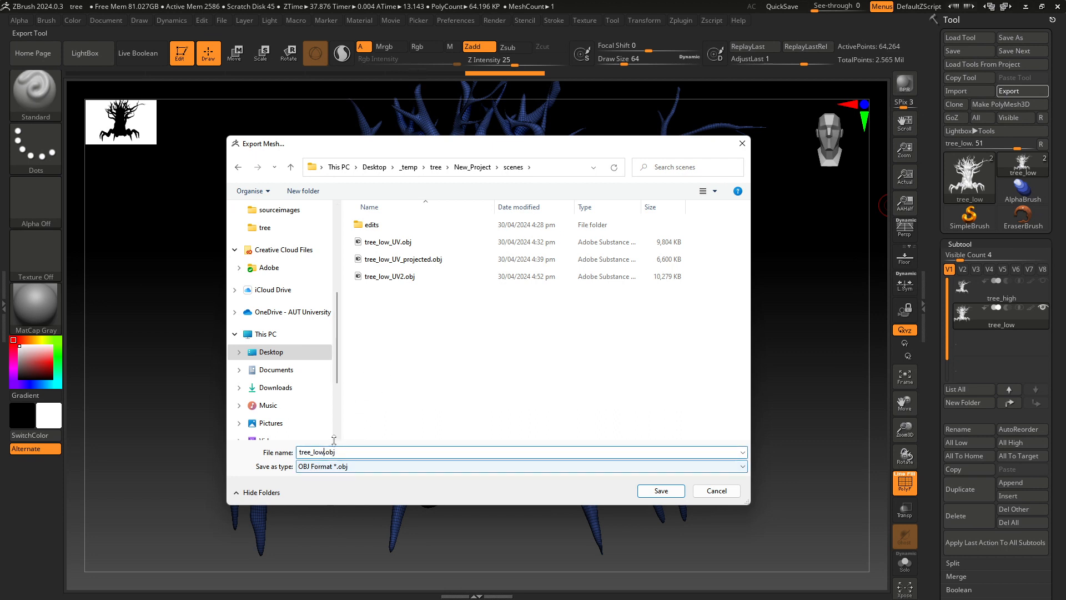
type("3")
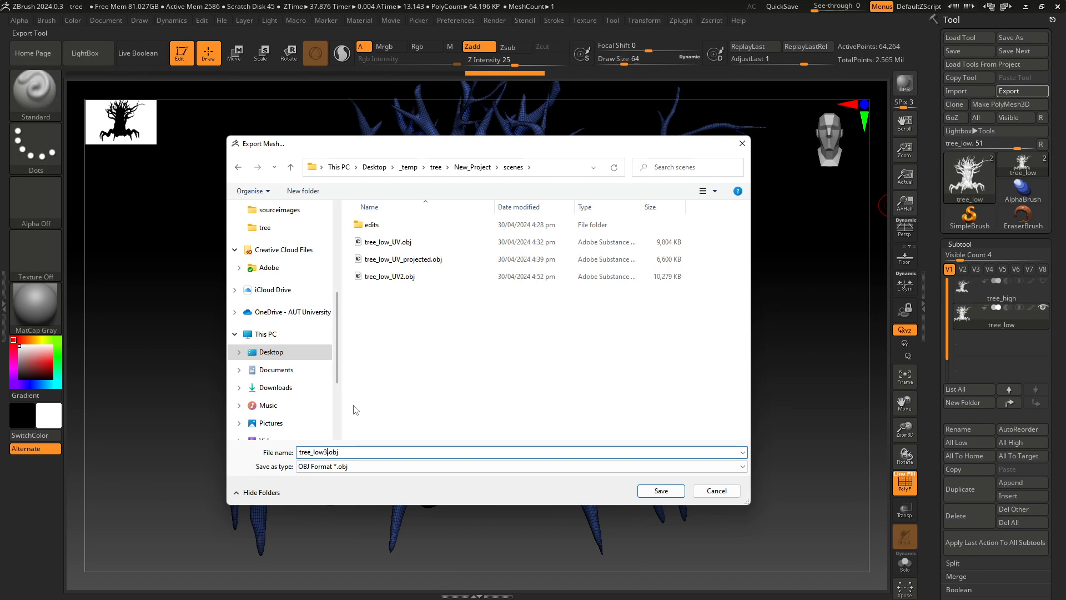
left_click(661, 491)
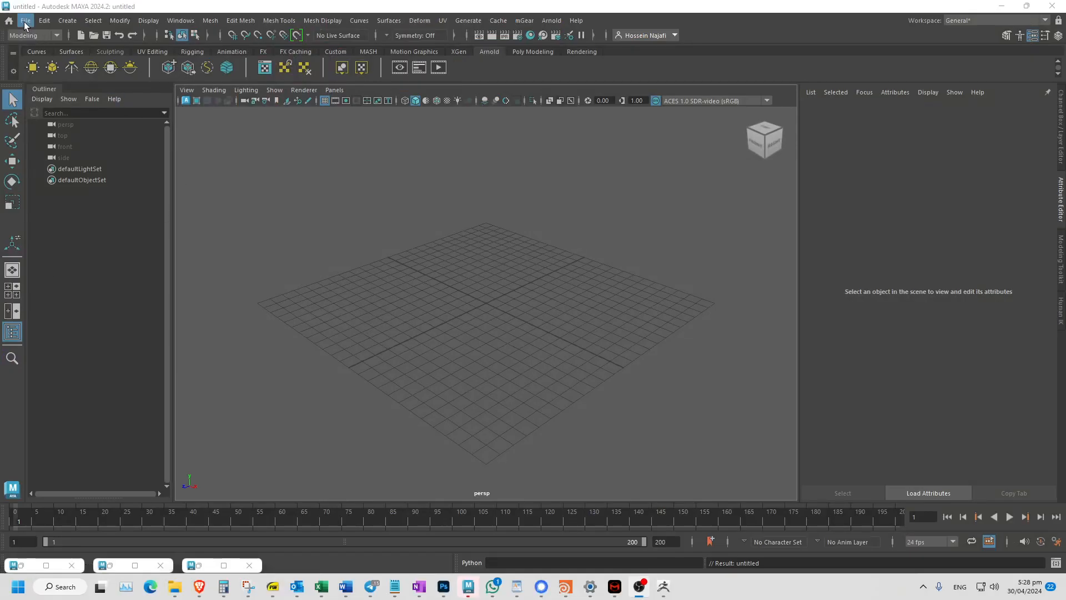
Import tree_low3.obj from the New_Project scenes folder into the empty scene.
left_click(25, 20)
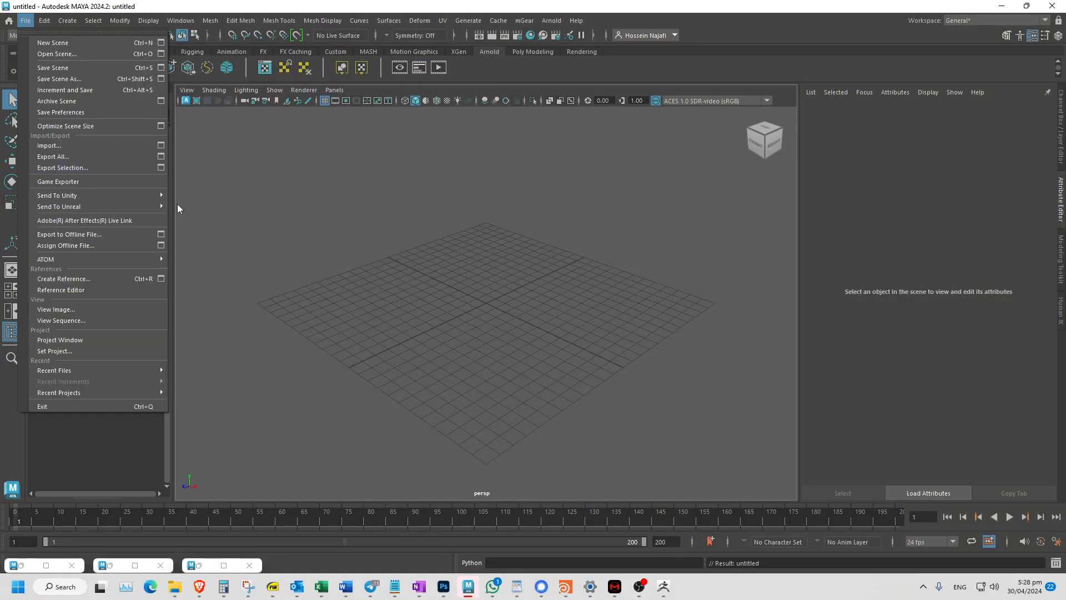
left_click(71, 145)
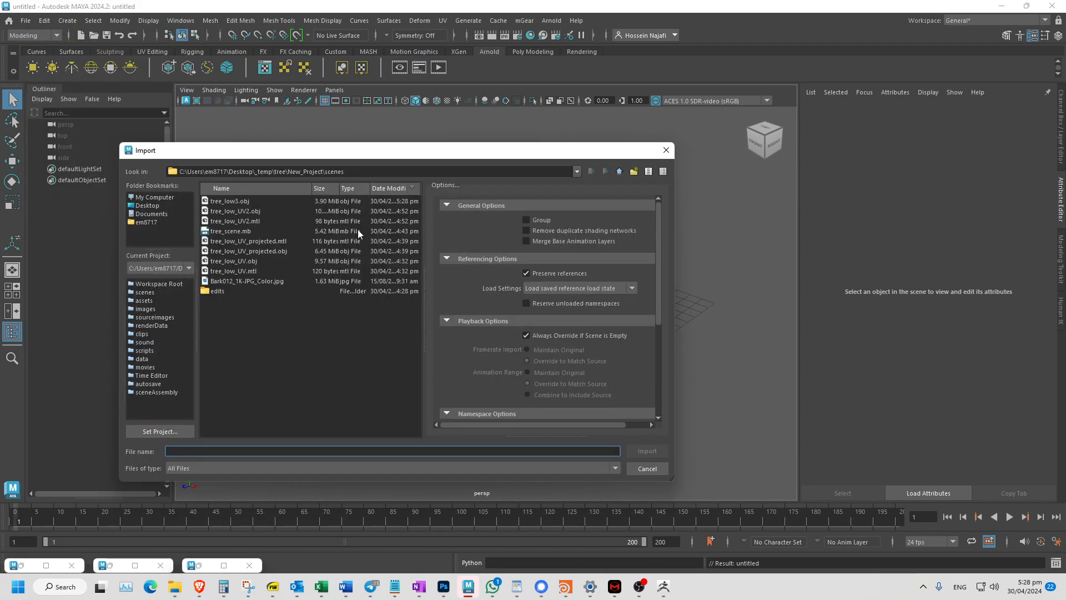
double_click(258, 201)
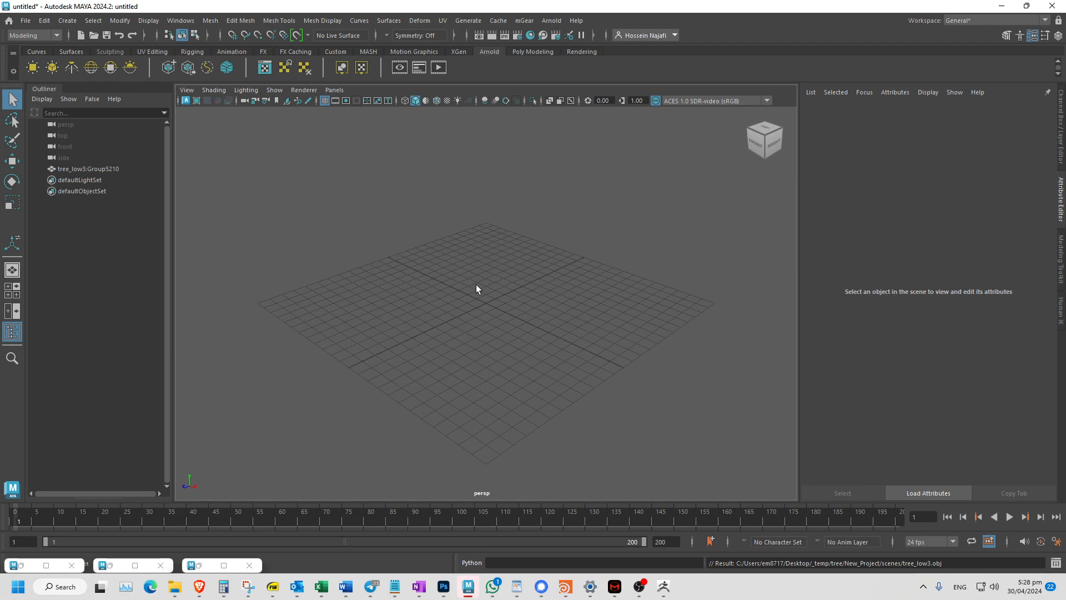
Examine the imported tree's wireframe topology around the branches and trunk.
left_click_drag(444, 298, 385, 302, "alt")
right_click_drag(472, 297, 678, 282, "alt")
left_click_drag(487, 292, 345, 287, "alt")
left_click(433, 338)
left_click_drag(433, 337, 547, 328, "alt")
left_click_drag(365, 322, 341, 326, "alt")
scroll(507, 278, "up", 5)
scroll(332, 328, "up", 6)
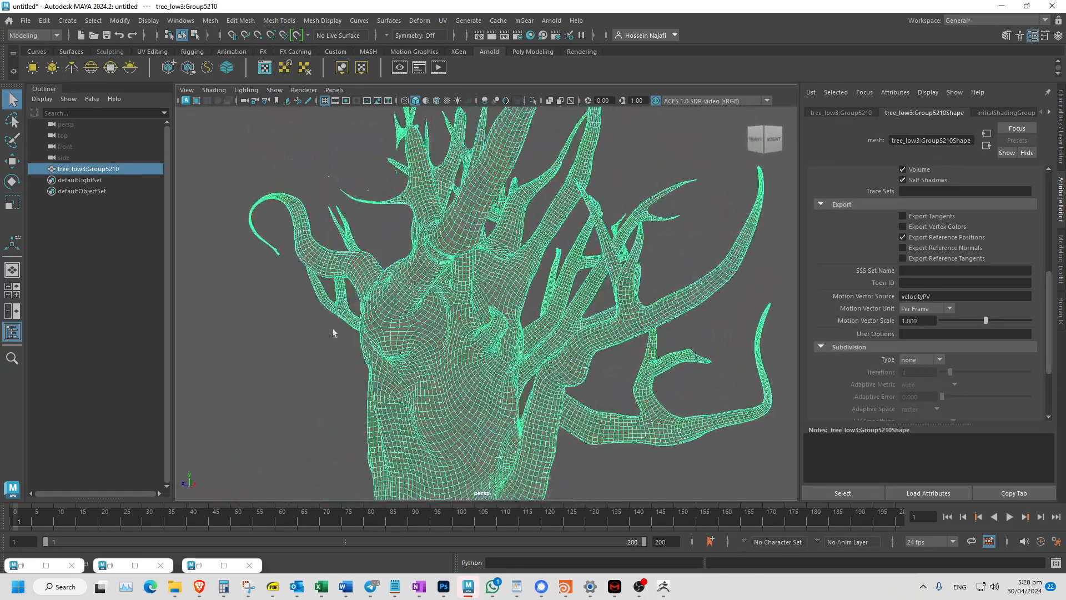
left_click_drag(335, 265, 361, 229, "alt")
left_click_drag(387, 189, 382, 189, "alt")
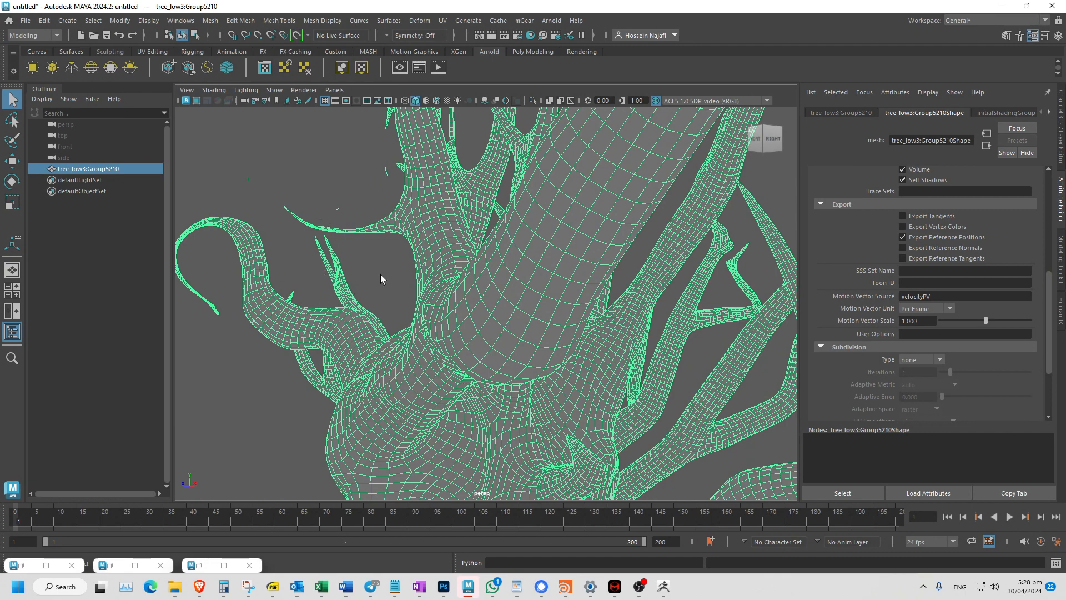
key("f")
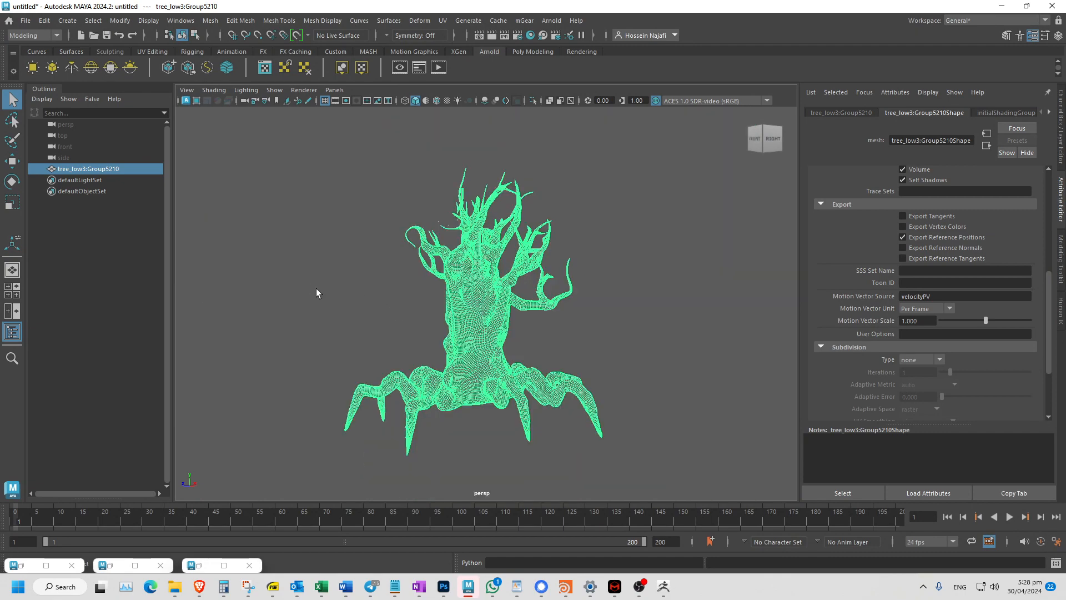
left_click_drag(315, 289, 311, 275, "alt")
right_click_drag(311, 274, 424, 300, "alt")
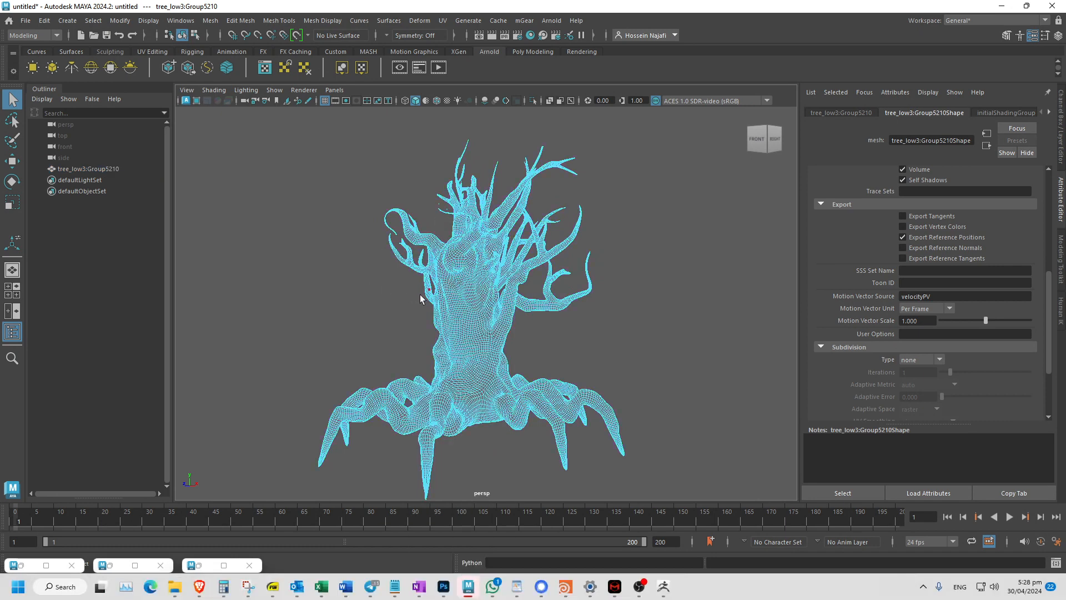
Select the connected faces of the main tree shell, invert the selection and delete the stray floating pieces.
double_click(447, 316)
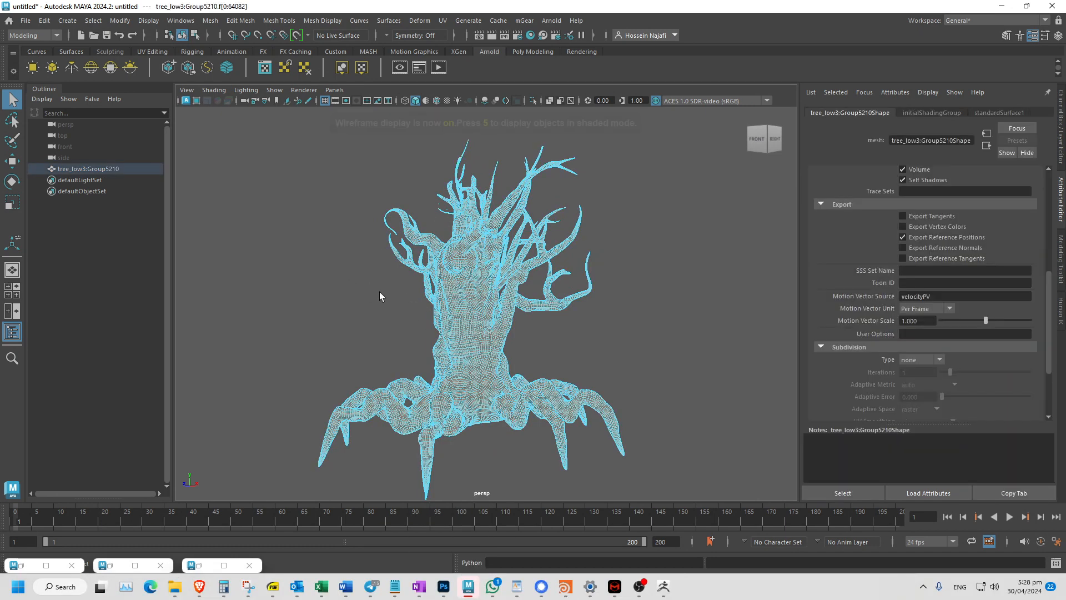
key("4")
left_click_drag(378, 291, 308, 302, "alt")
scroll(344, 294, "up", 3)
middle_click_drag(320, 284, 328, 294, "alt")
left_click_drag(328, 293, 308, 315, "alt")
right_click_drag(308, 315, 202, 313, "alt")
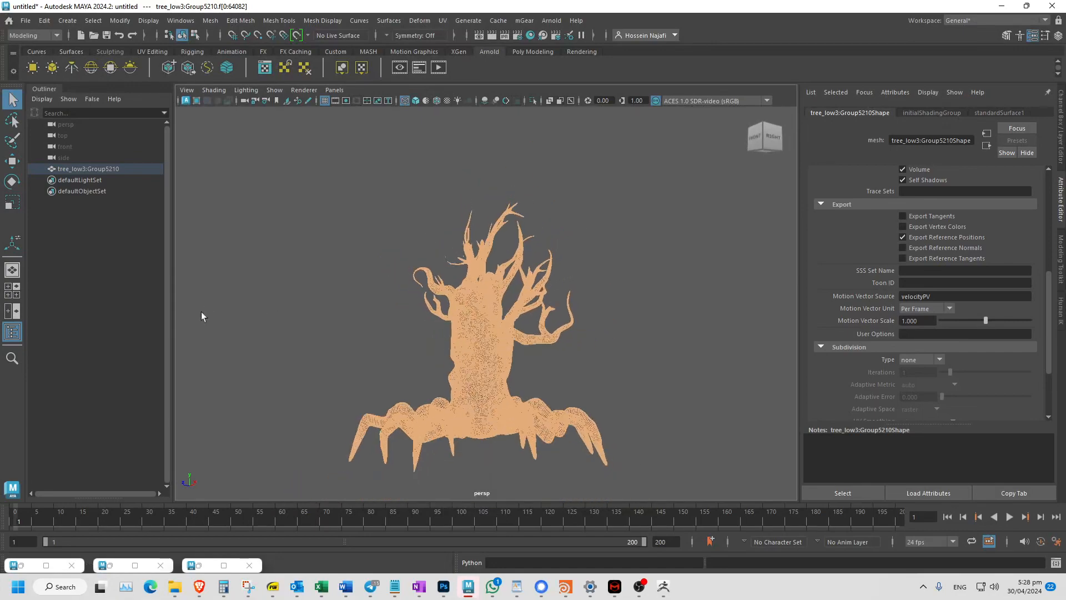
middle_click_drag(291, 321, 278, 310, "alt")
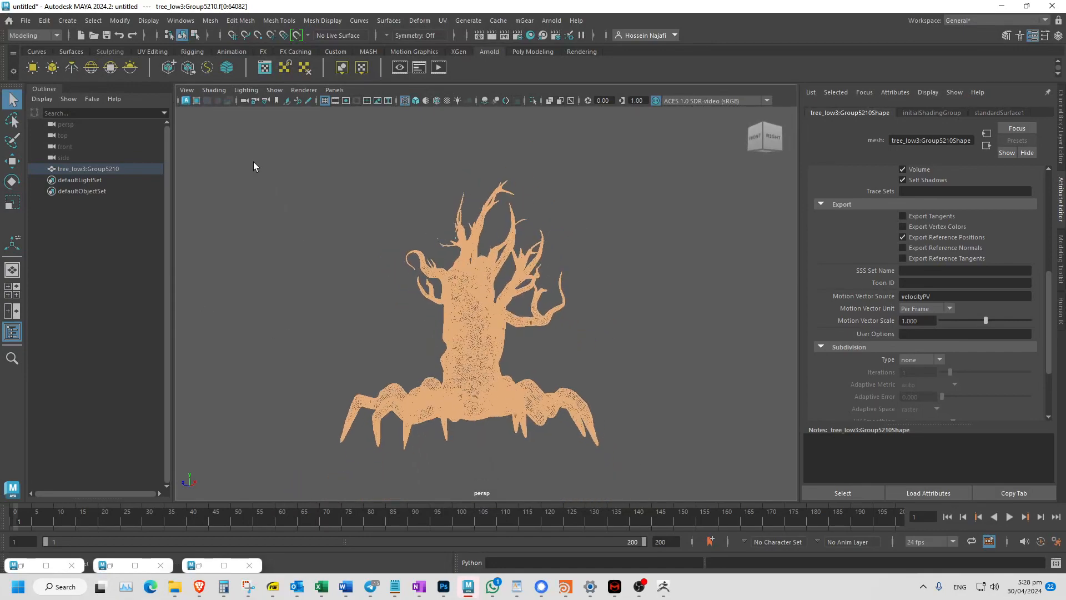
left_click_drag(269, 156, 704, 483)
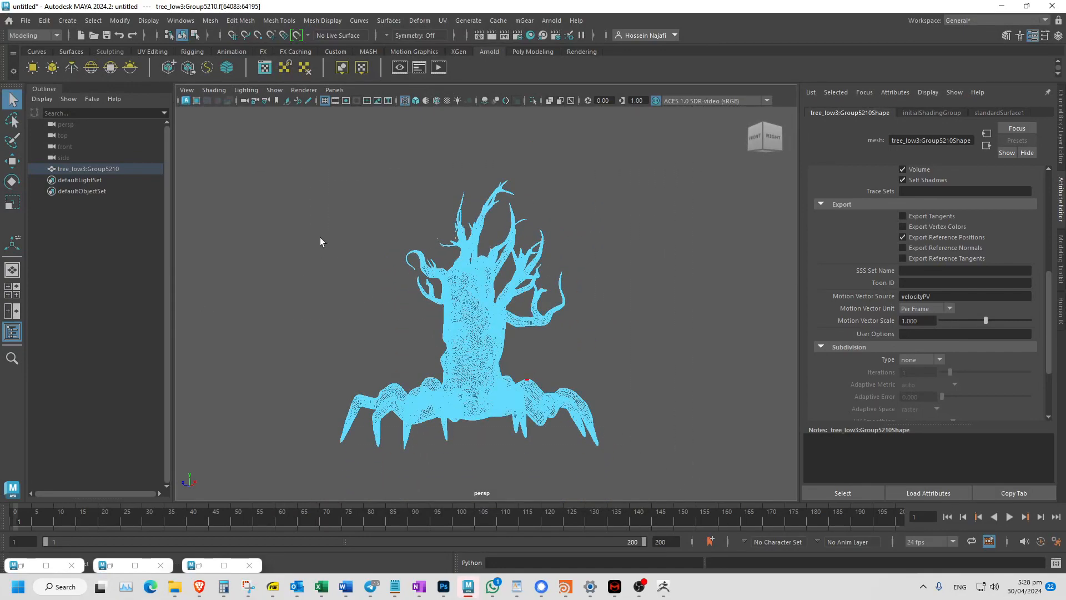
right_click_drag(319, 238, 522, 295, "alt")
middle_click_drag(383, 267, 393, 380, "alt")
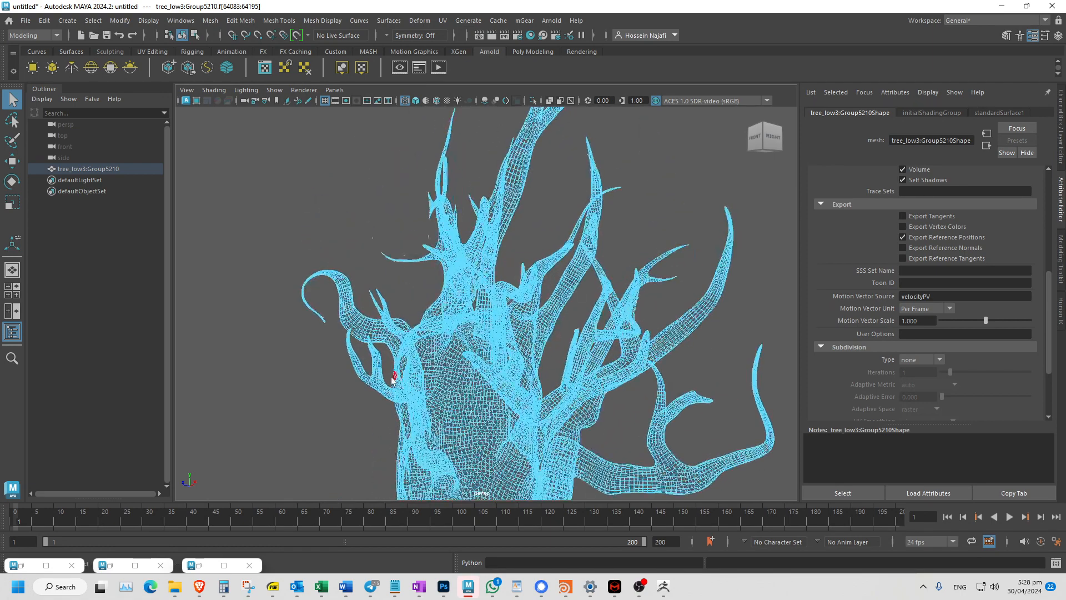
left_click(400, 379)
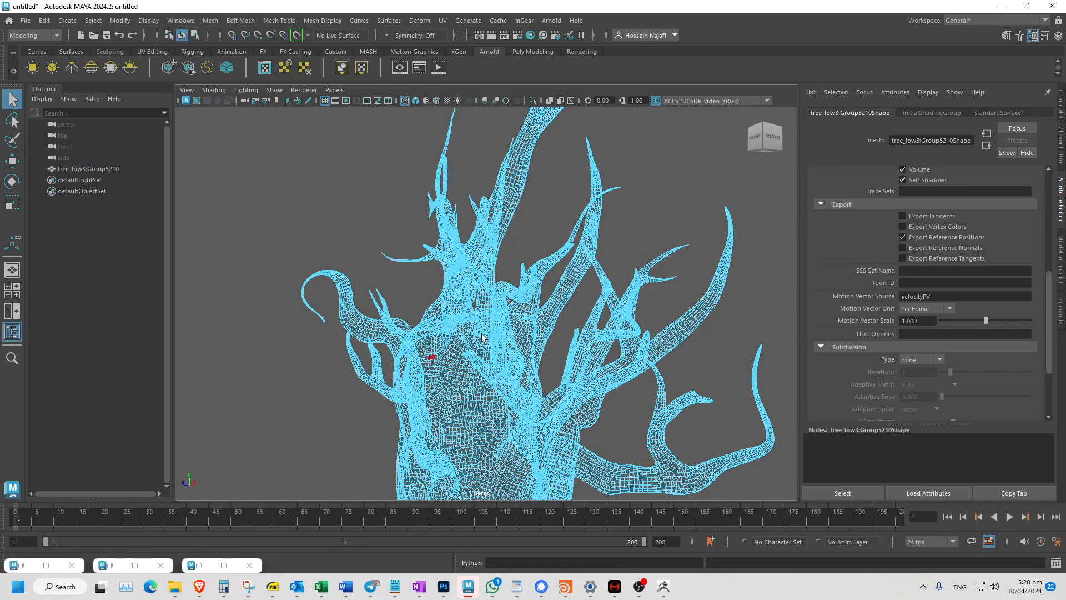
Return to object mode with the whole tree mesh selected.
right_click_drag(474, 266, 542, 238)
middle_click_drag(397, 272, 380, 120, "alt")
right_click_drag(366, 236, 212, 216, "alt")
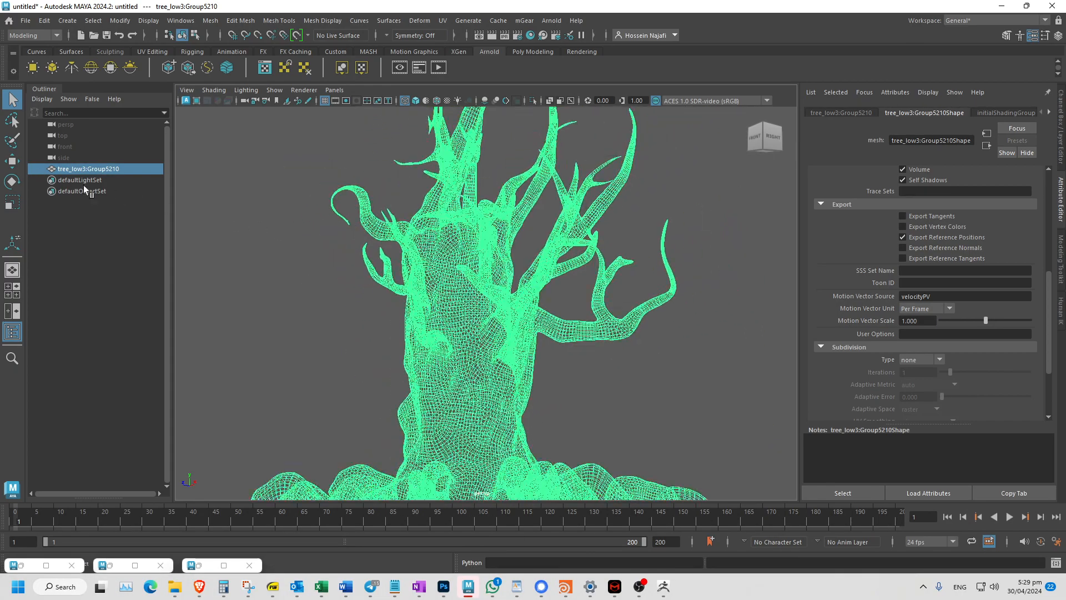
left_click_drag(233, 223, 271, 231, "alt")
middle_click_drag(271, 231, 261, 185, "alt")
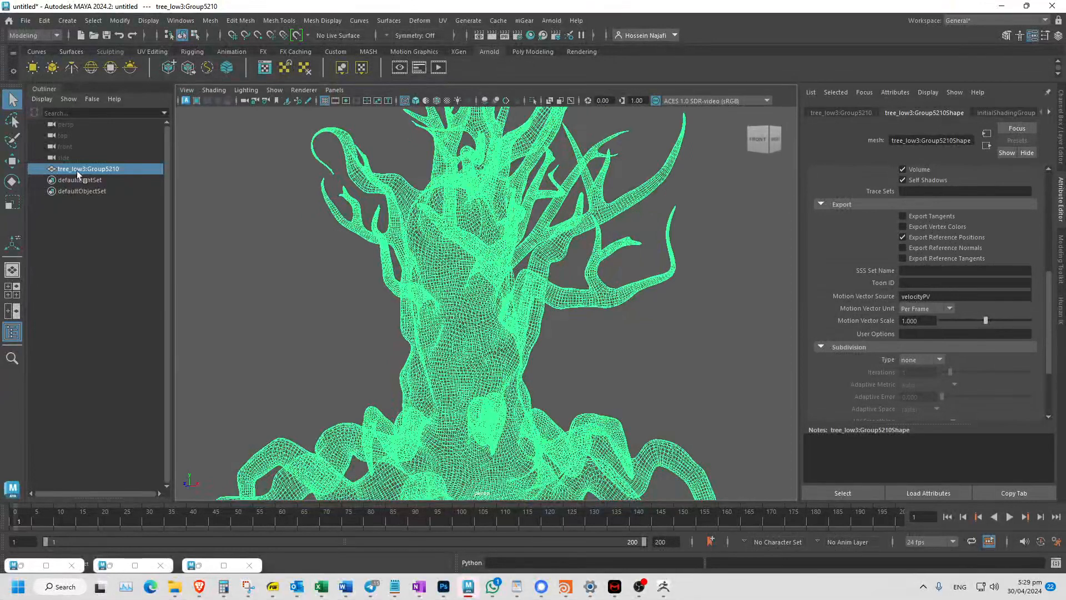
Delete the tree_low3 namespace in the Namespace Editor, merging its contents with the root.
left_click(180, 20)
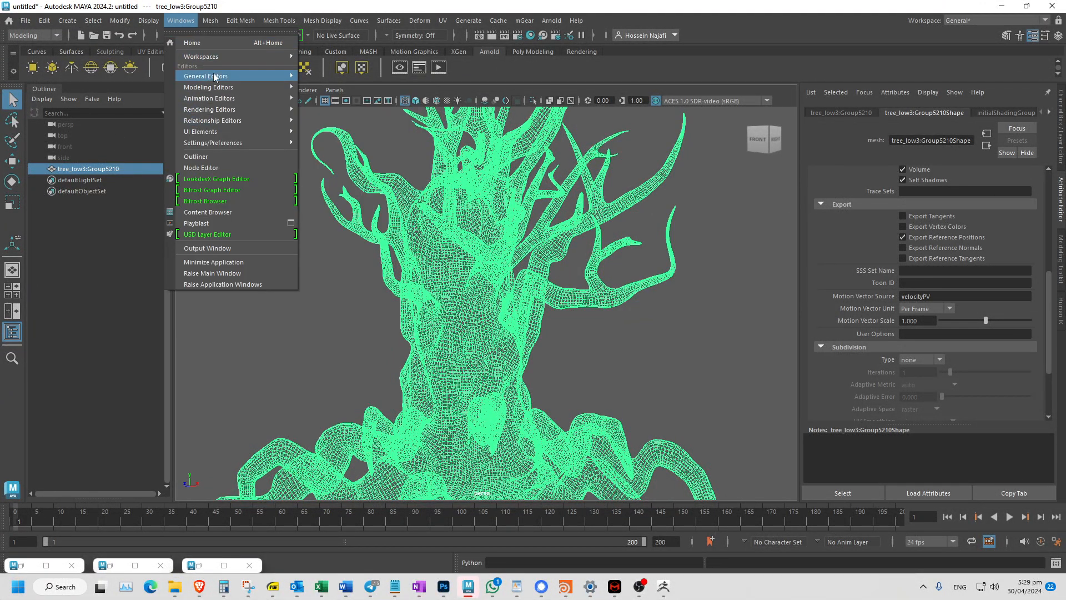
mouse_move(222, 77)
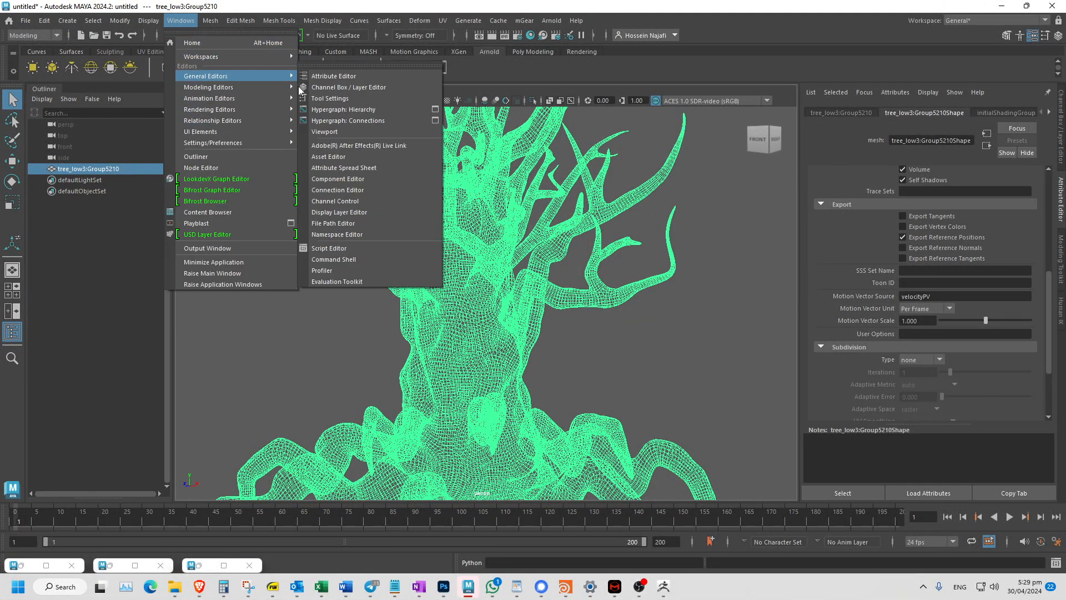
left_click(340, 237)
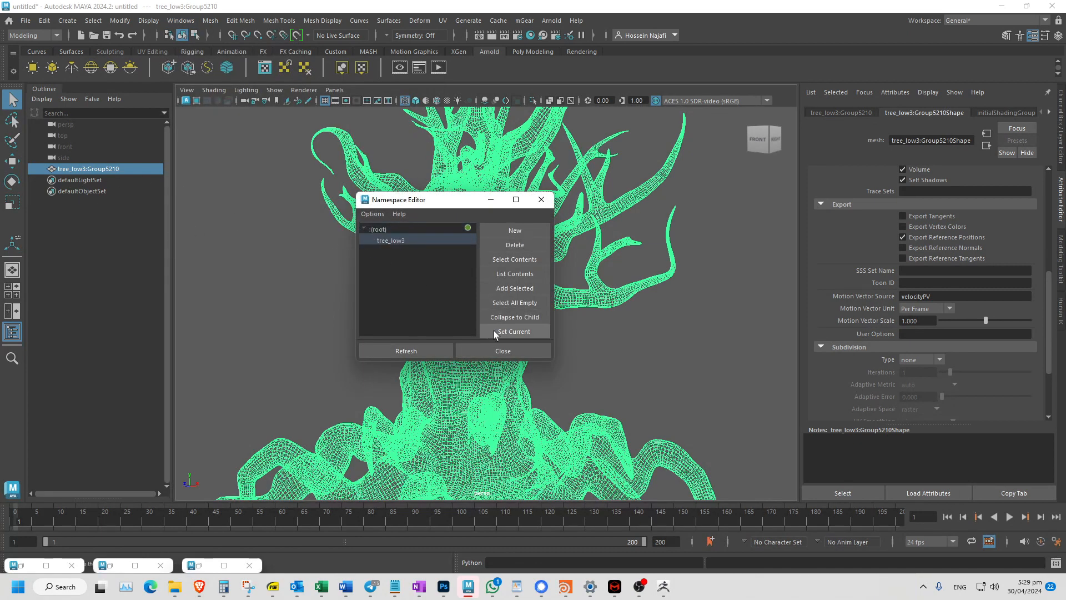
left_click(515, 245)
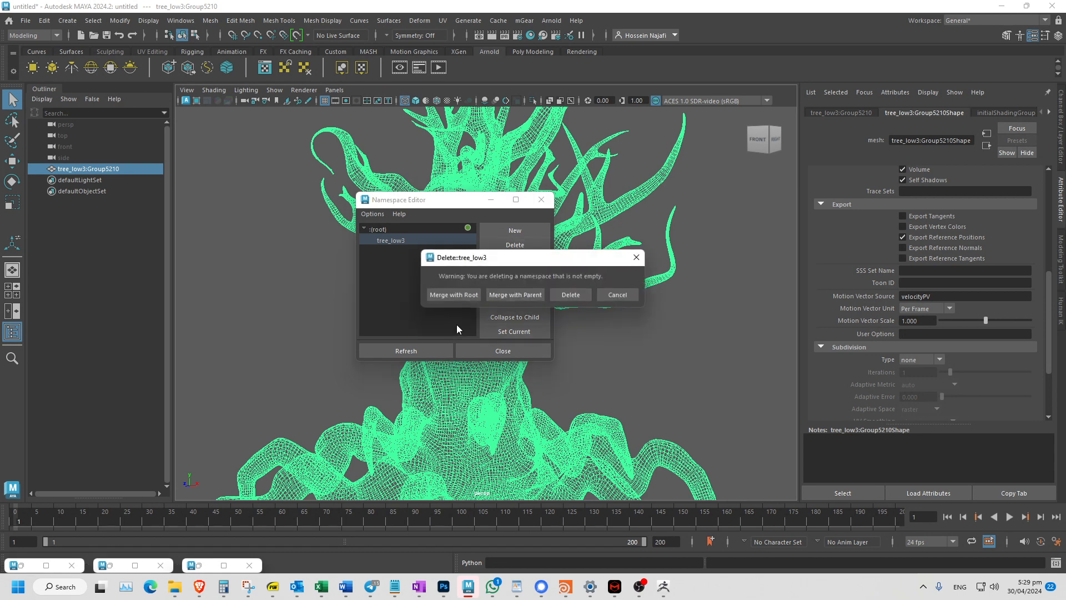
left_click(475, 299)
left_click(425, 355)
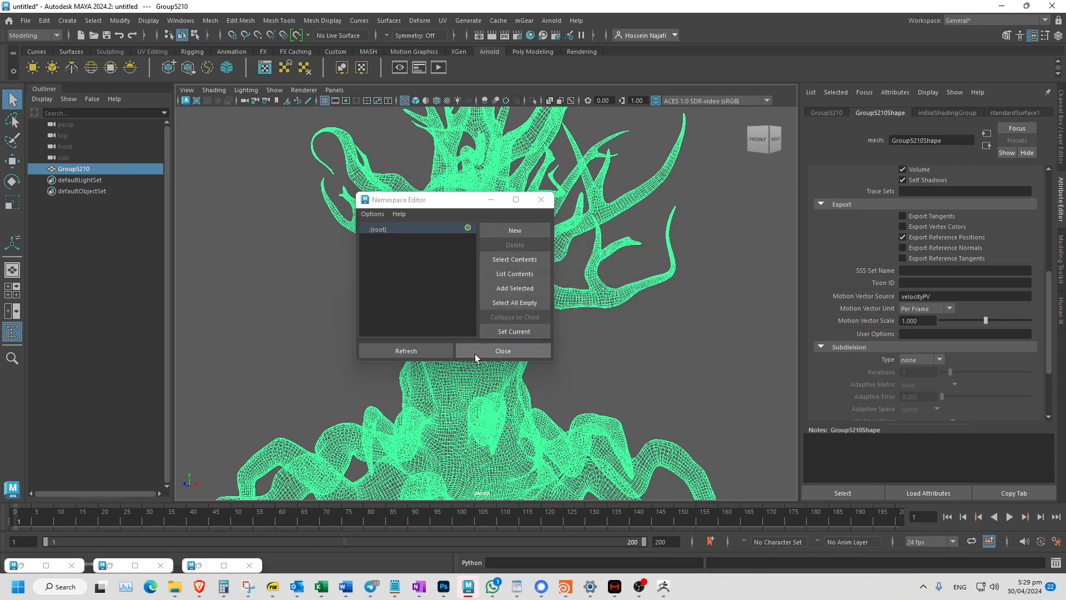
left_click(475, 352)
Rename the tree mesh as tree_geo and switch the viewport to shaded display.
double_click(81, 169)
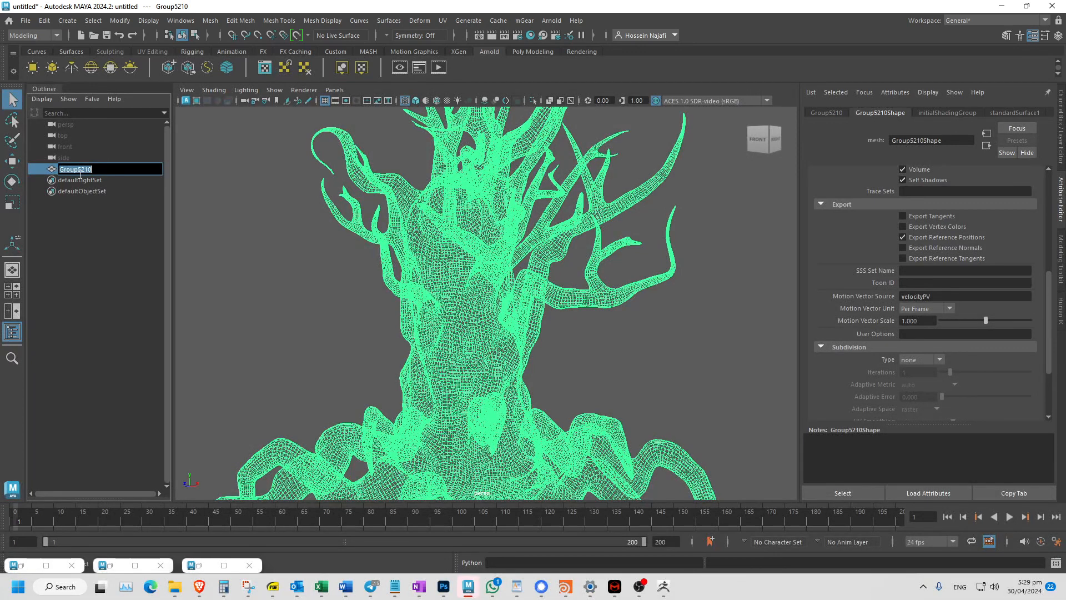
type("tree_geo")
key("Return")
mouse_move(386, 309)
left_mouse_down("alt")
mouse_move(353, 284)
mouse_move(348, 302)
mouse_move(362, 302)
mouse_move(315, 316)
left_mouse_up("alt")
key("5")
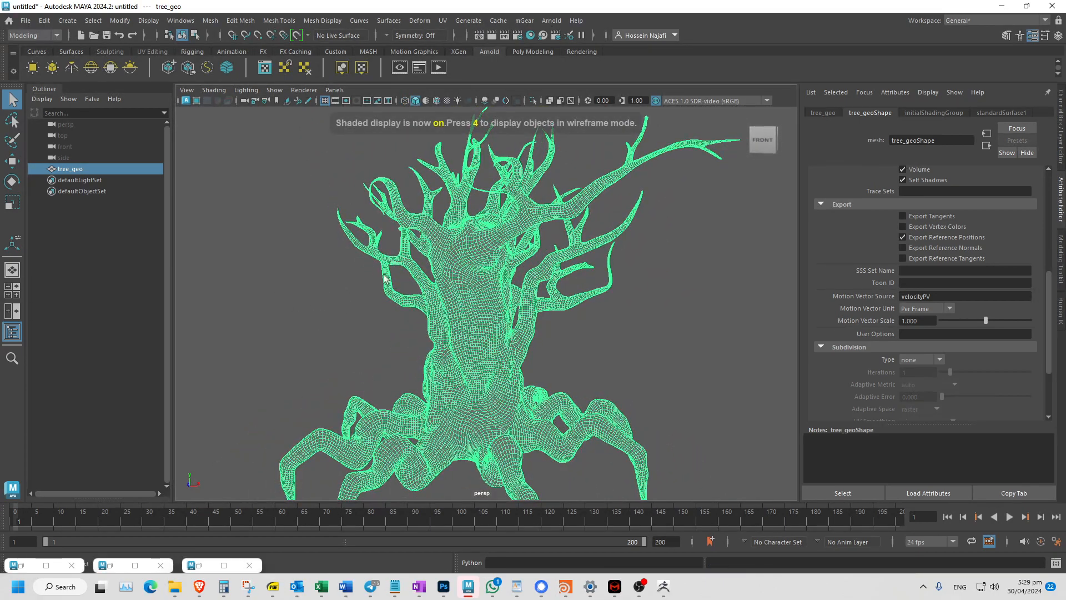
Open the UV Editor for tree_geo and move it aside so the tree stays visible.
left_click(443, 21)
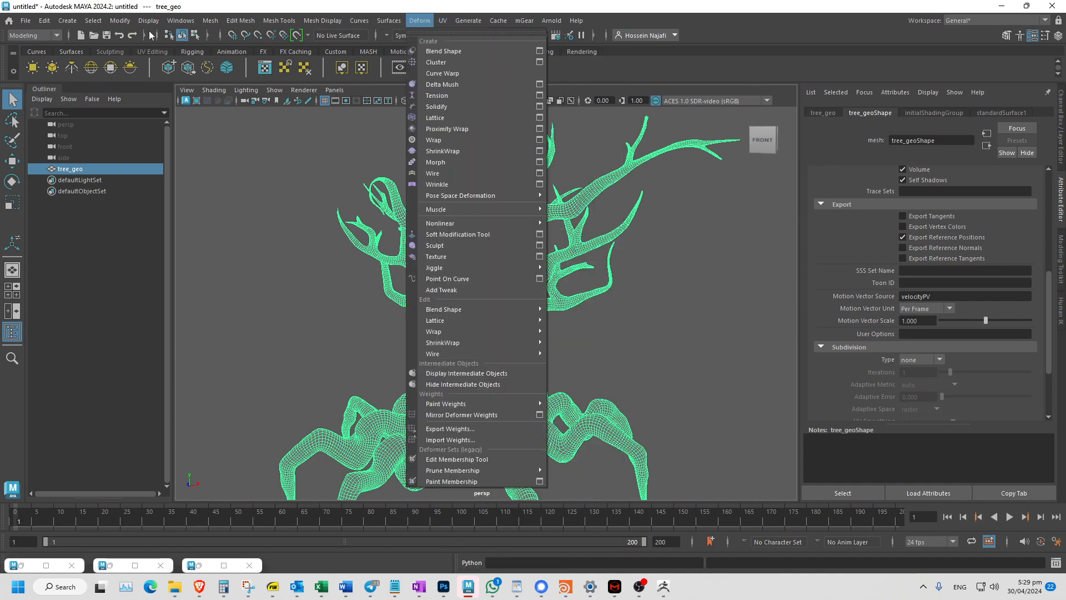
left_click(151, 35)
left_click(443, 21)
left_click(453, 42)
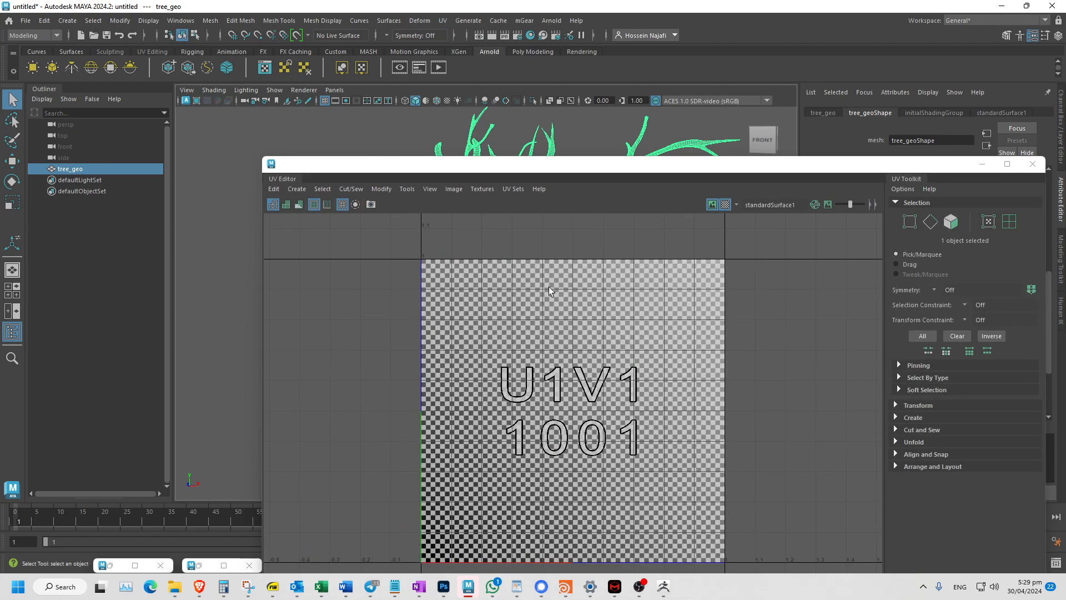
left_click_drag(517, 163, 859, 160)
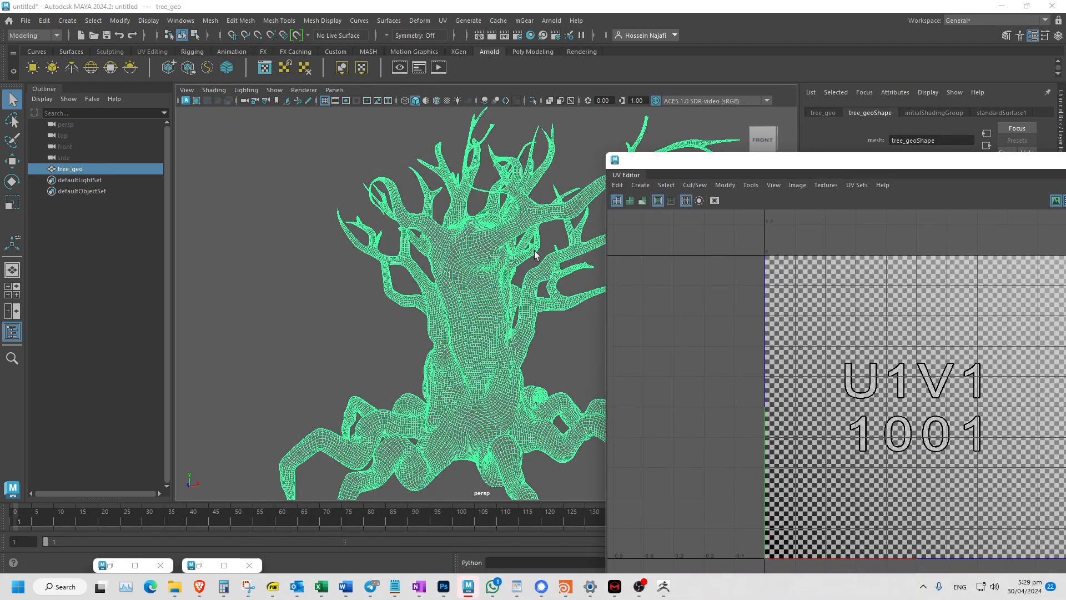
mouse_move(422, 266)
left_mouse_down("alt")
mouse_move(447, 289)
mouse_move(414, 273)
left_mouse_up("alt")
left_click_drag(475, 260, 448, 284, "alt")
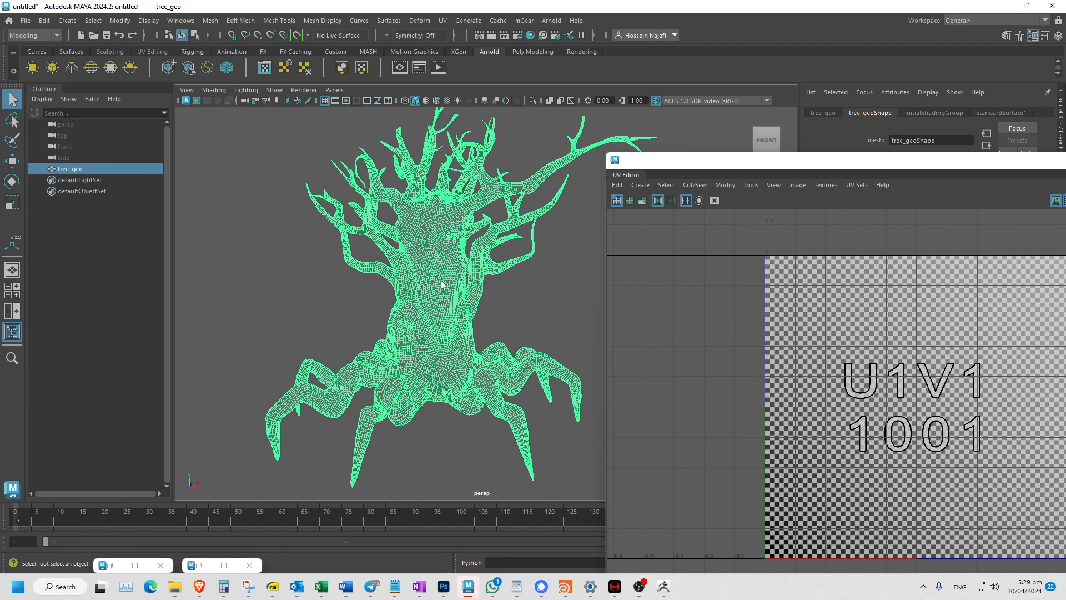
Apply automatic UV mapping to tree_geo, check the checker pattern on the tree and close the UV Editor.
right_click_drag(428, 255, 524, 476, "shift")
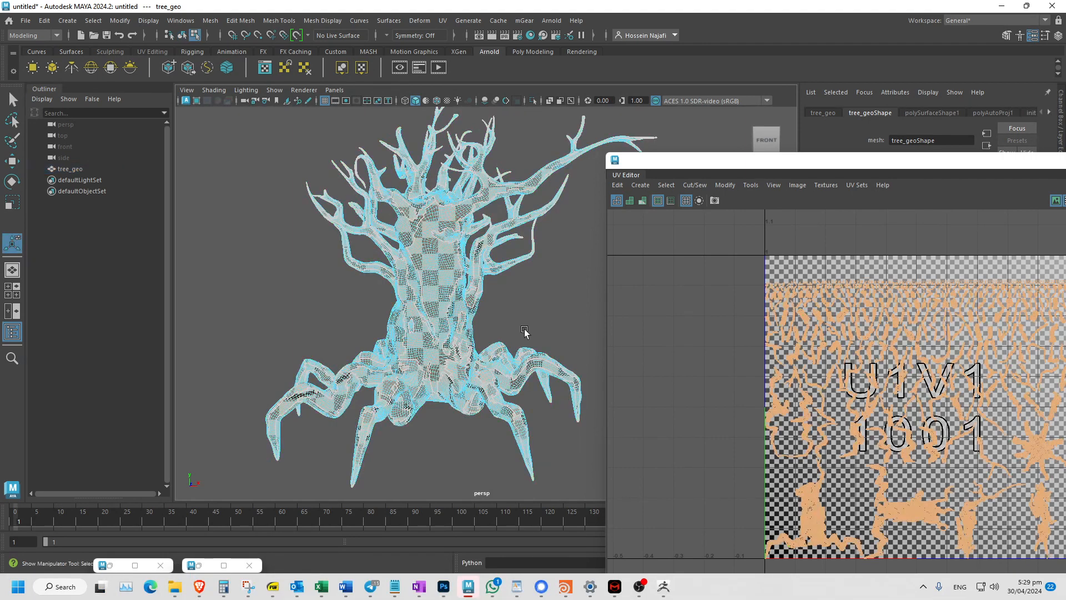
left_click_drag(396, 373, 535, 334, "alt")
right_click_drag(491, 326, 541, 314, "alt")
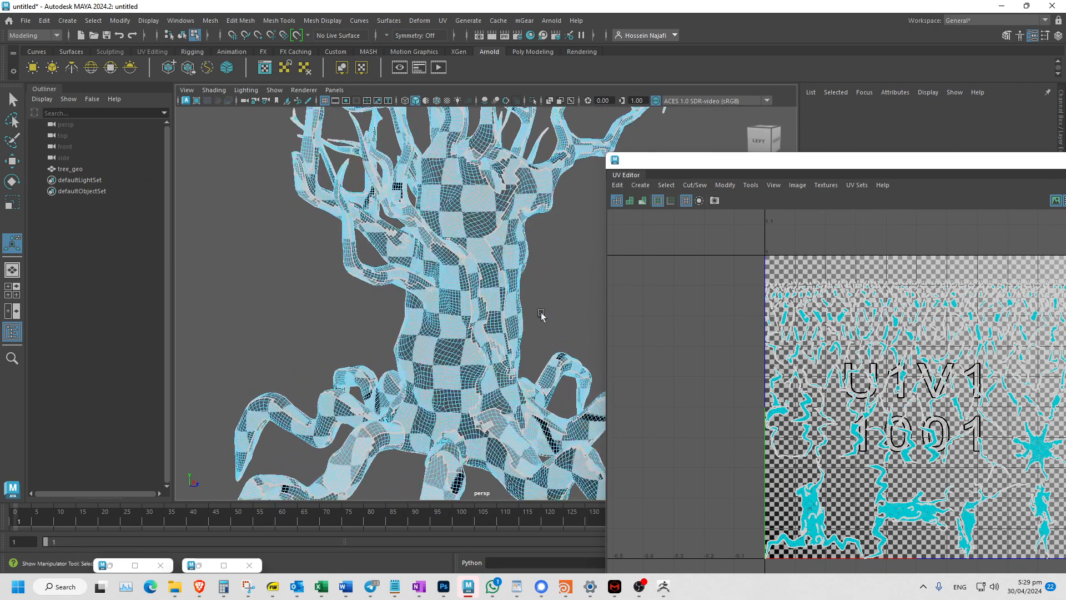
left_click_drag(814, 168, 360, 135)
left_click(872, 127)
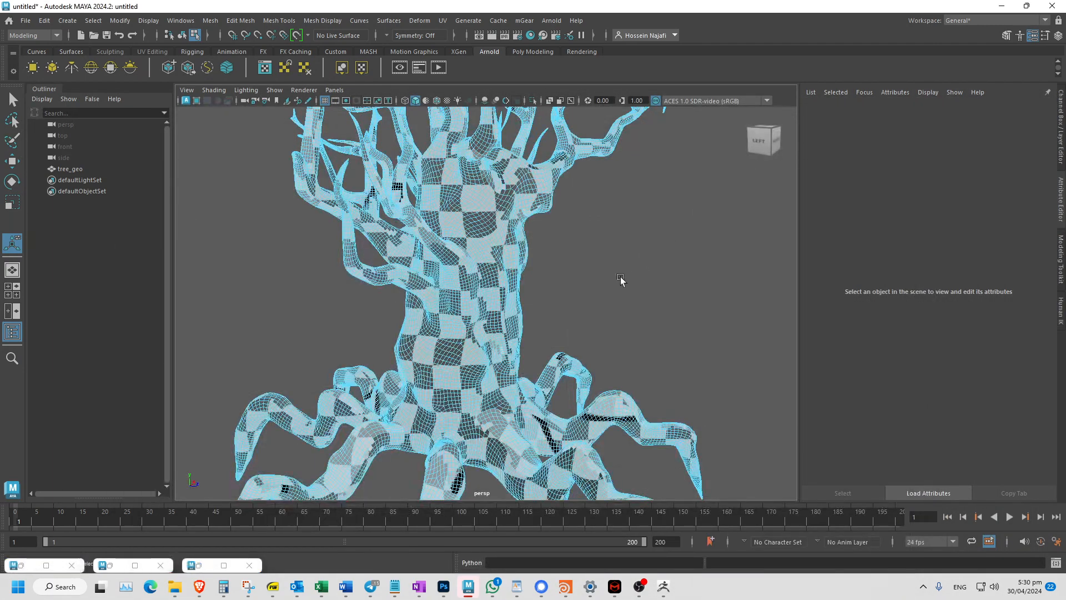
left_click_drag(528, 307, 505, 298, "alt")
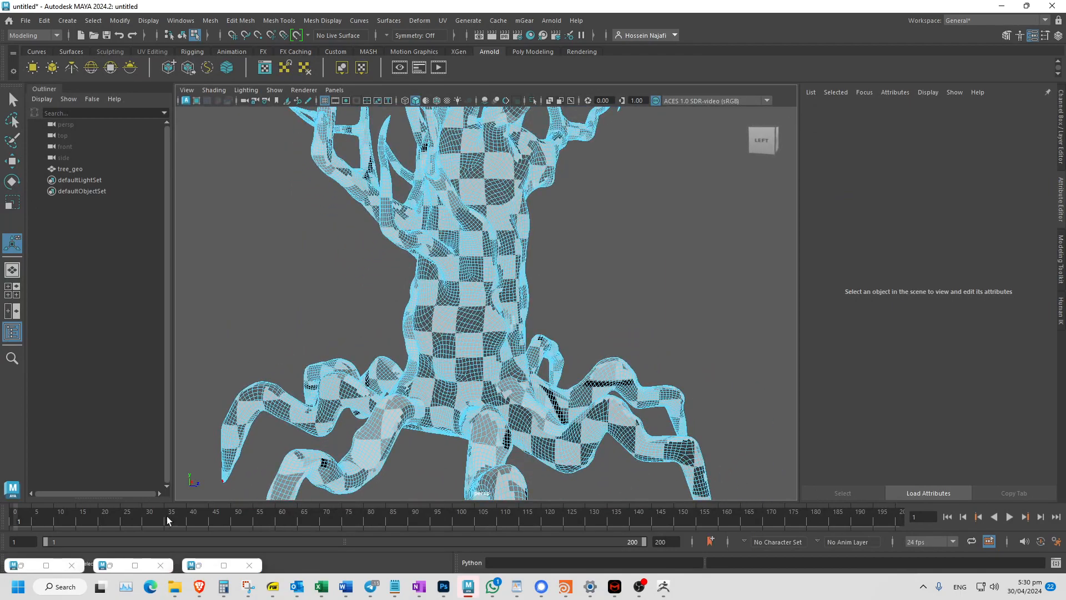
Switch to the ambientCG website in the browser and search its materials for "tree".
key("alt+Tab")
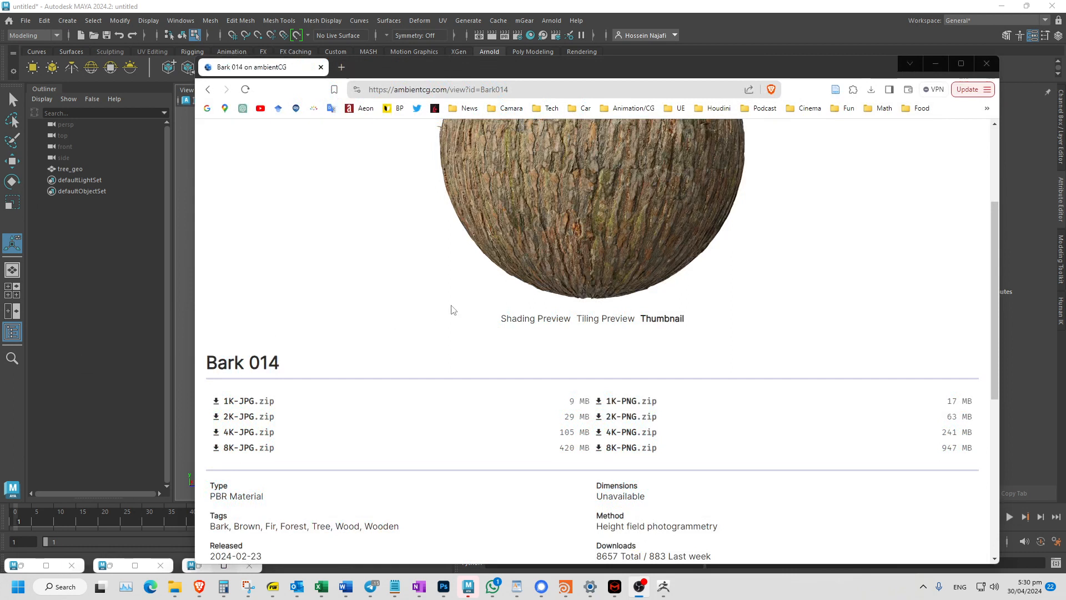
scroll(344, 302, "up", 3)
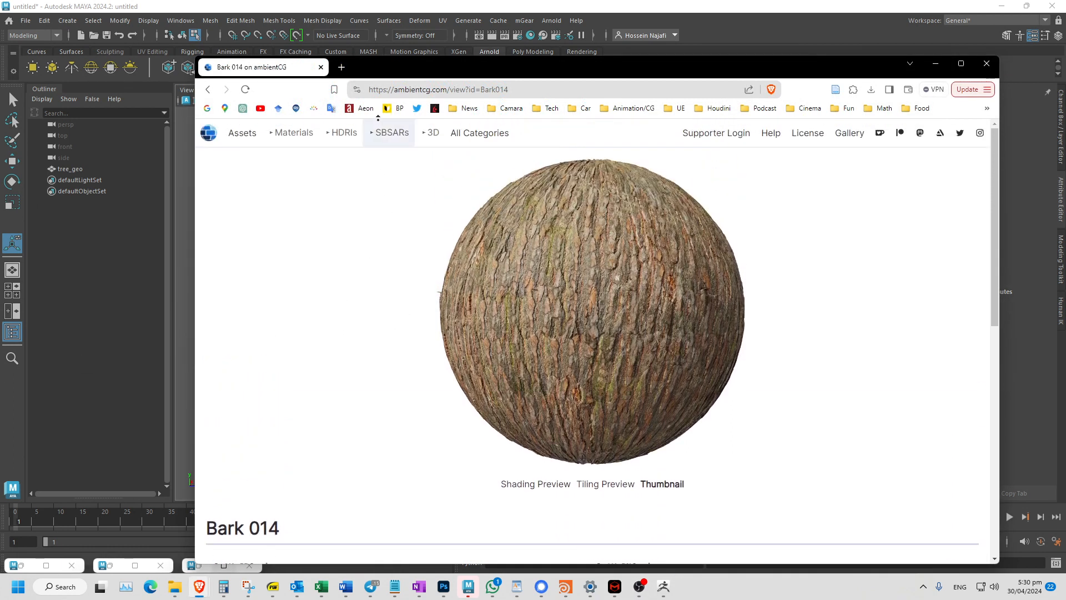
left_click(210, 136)
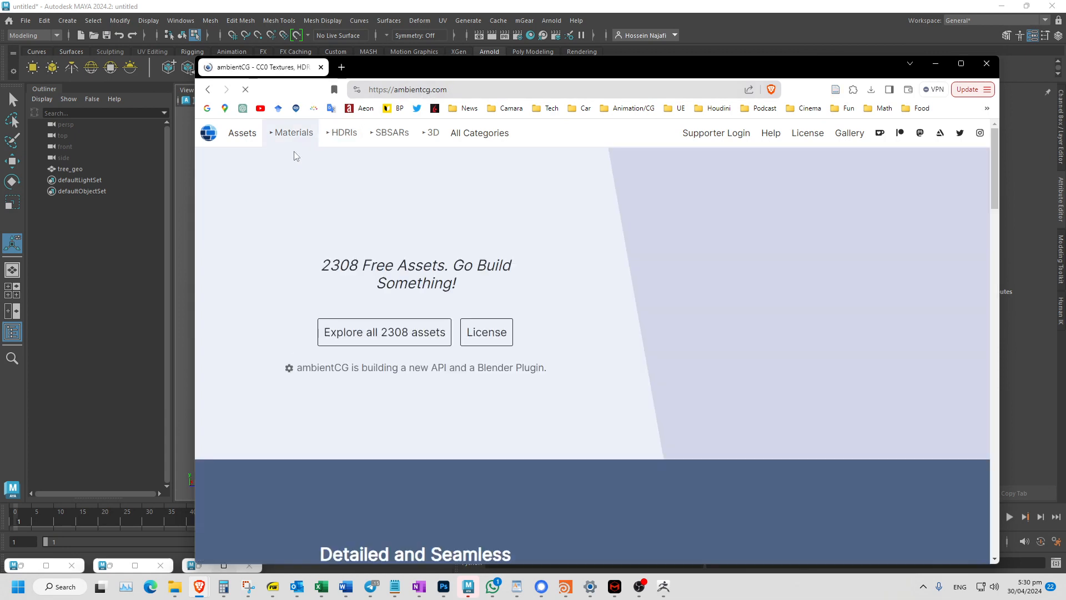
left_click(289, 143)
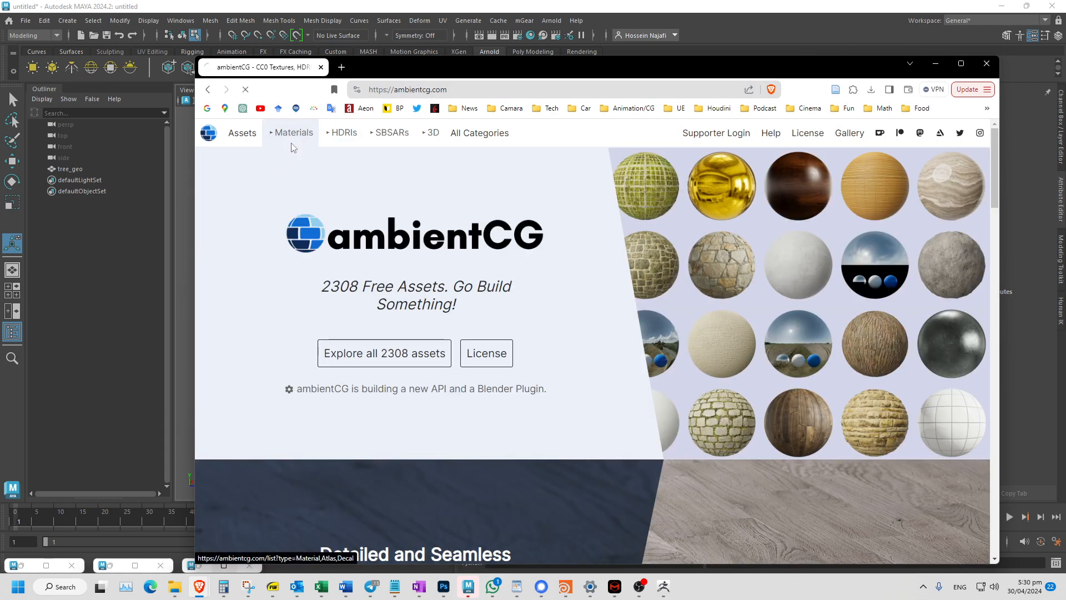
type("tree")
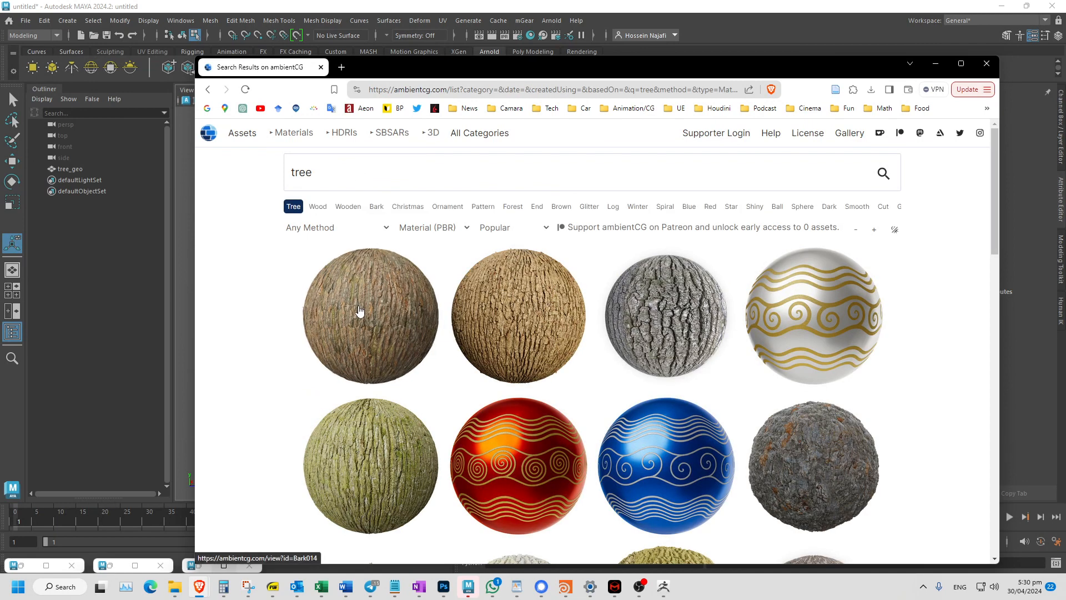
Browse the ambientCG HDRIs, view the Day Environment HDRI 044 page and return to Maya.
left_click(344, 143)
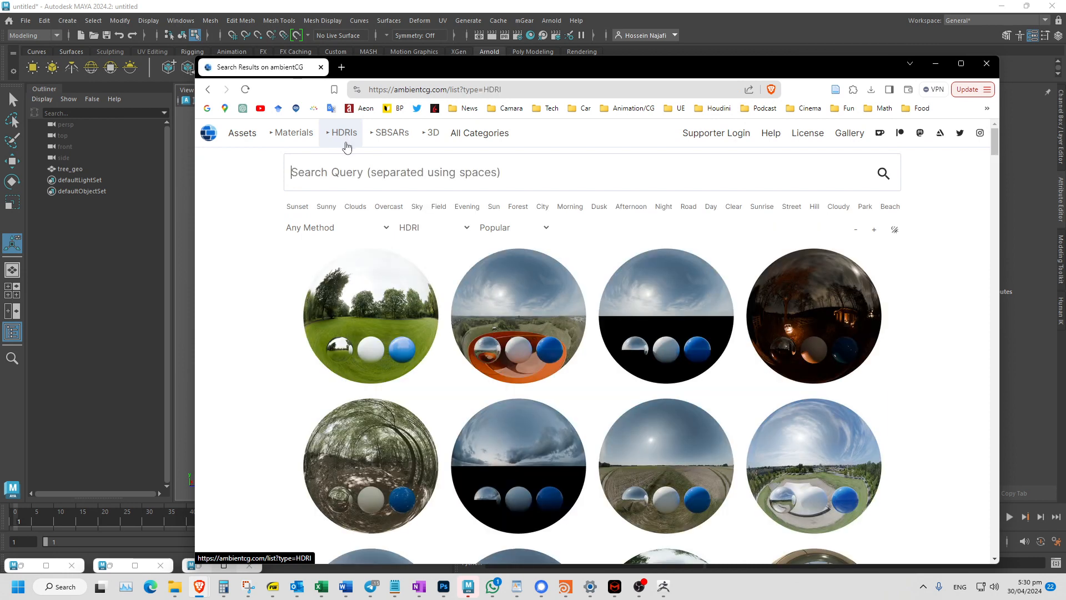
left_click(362, 449)
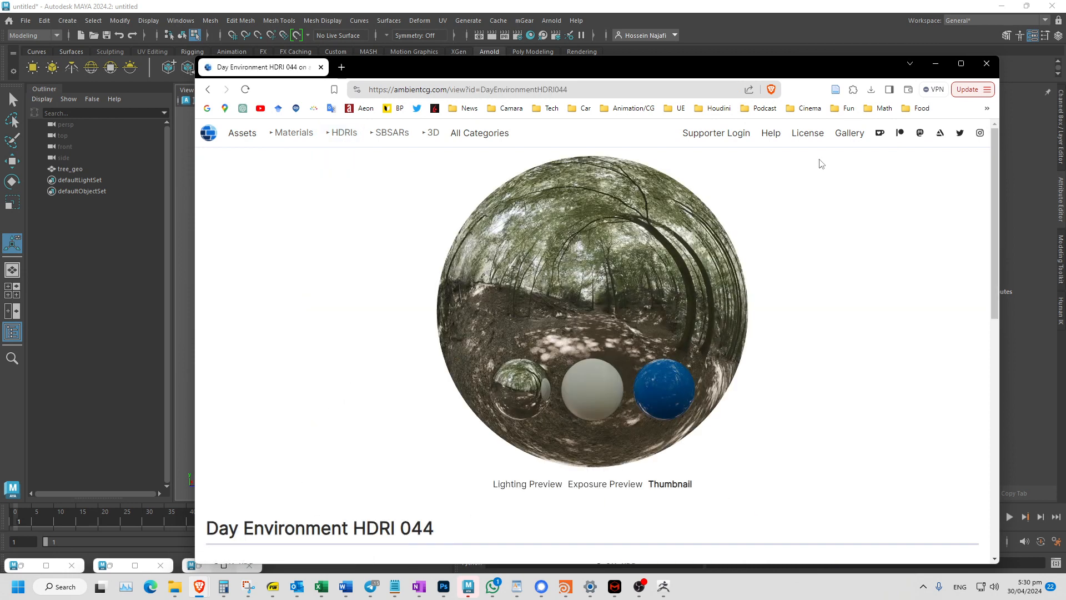
left_click(937, 66)
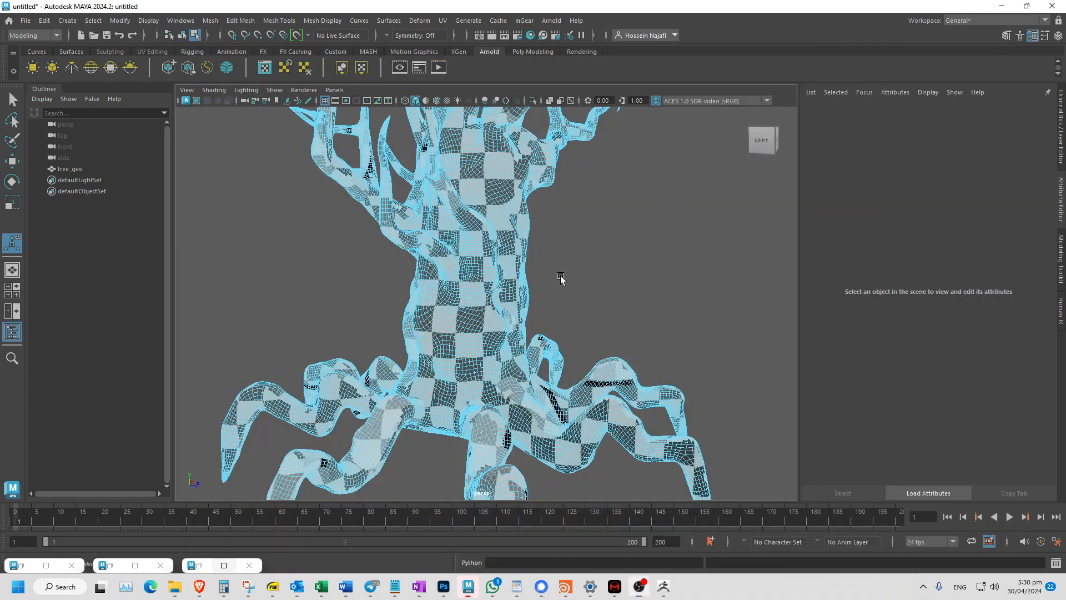
Return to object selection with tree_geo selected and assign a new Lambert material to it.
key("q")
key("F8")
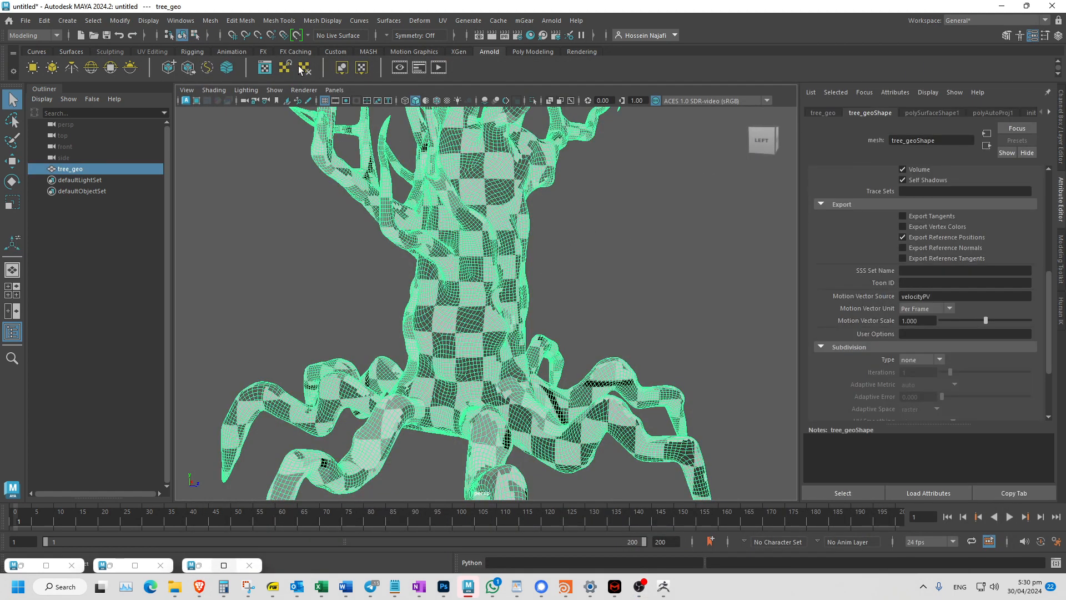
left_click(192, 51)
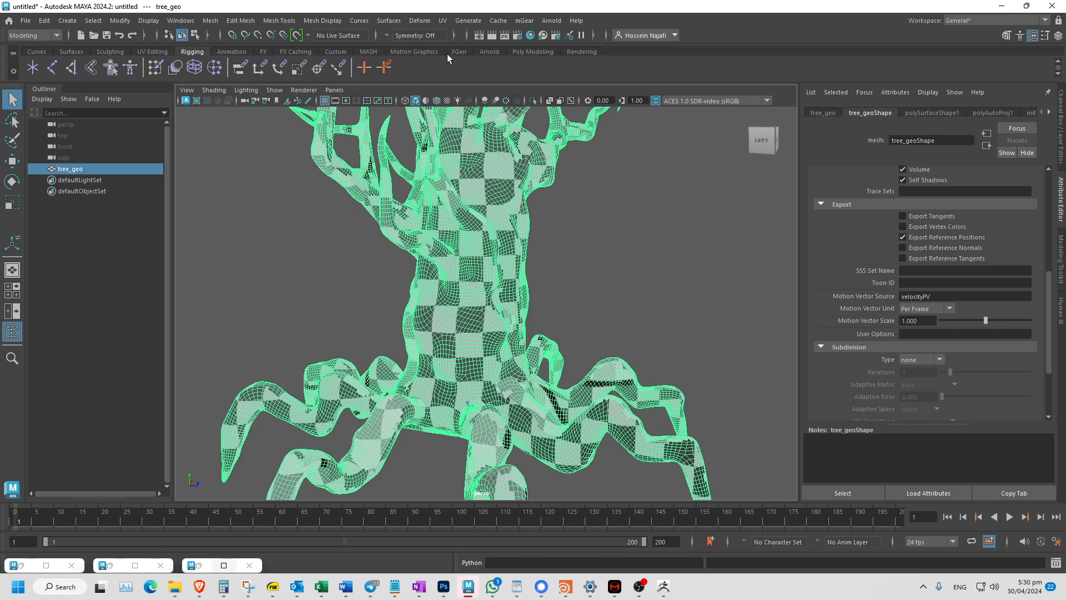
left_click(580, 53)
left_click(246, 68)
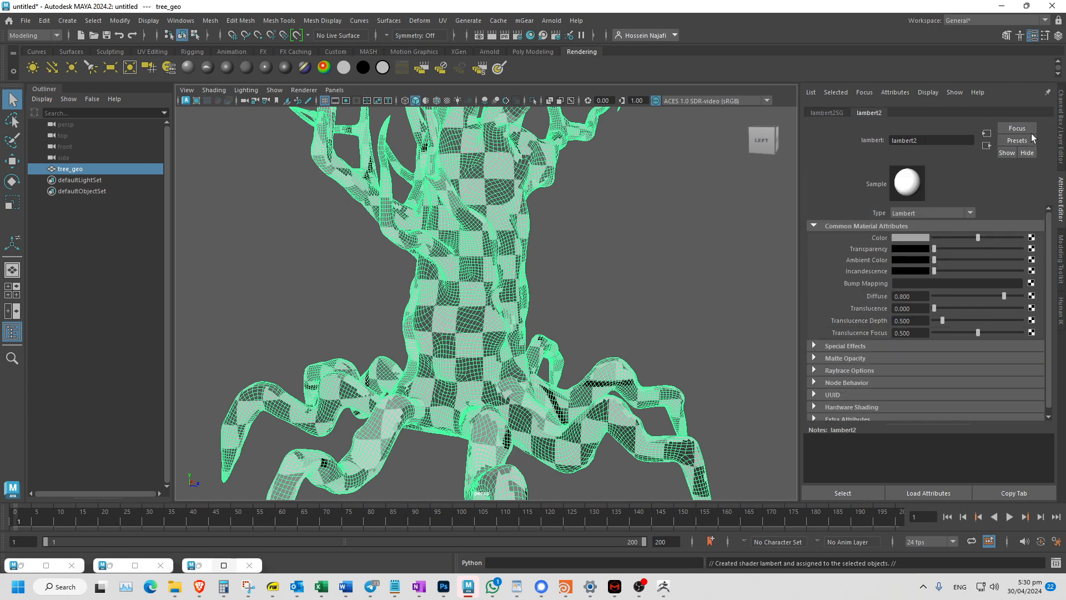
Connect a file texture to the Lambert's color and load Bark014_2K-JPG_Color.jpg from the Bark014_2K-JPG folder.
left_click(1031, 238)
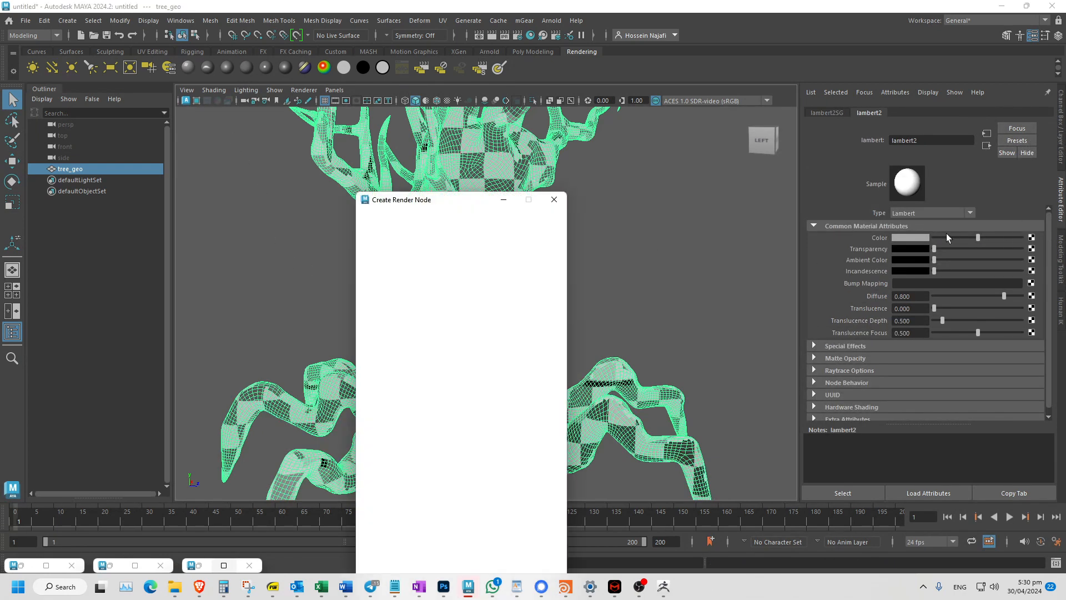
left_click(452, 295)
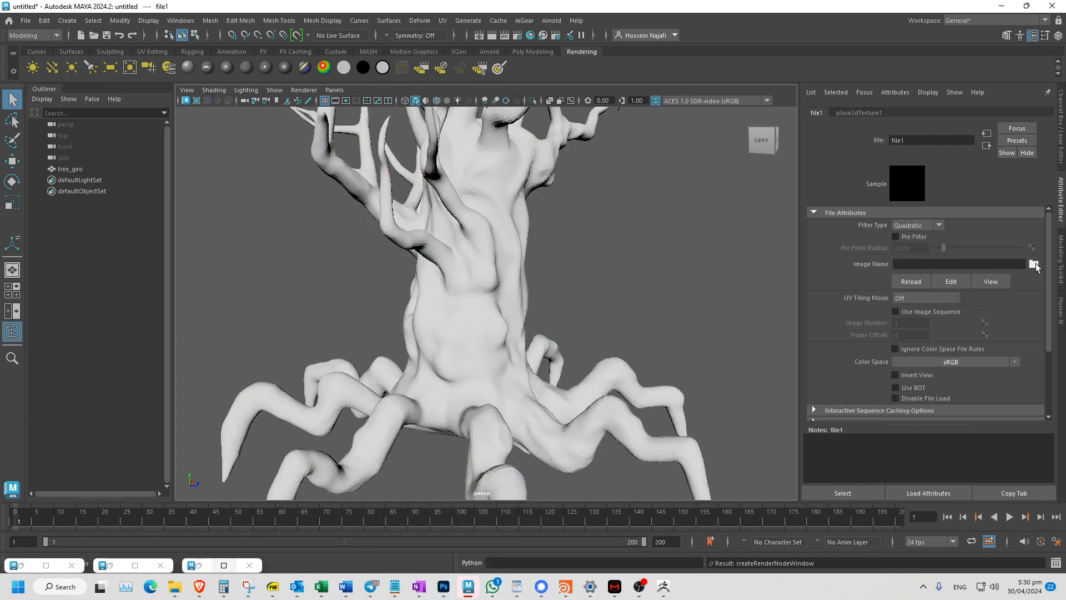
left_click(1034, 264)
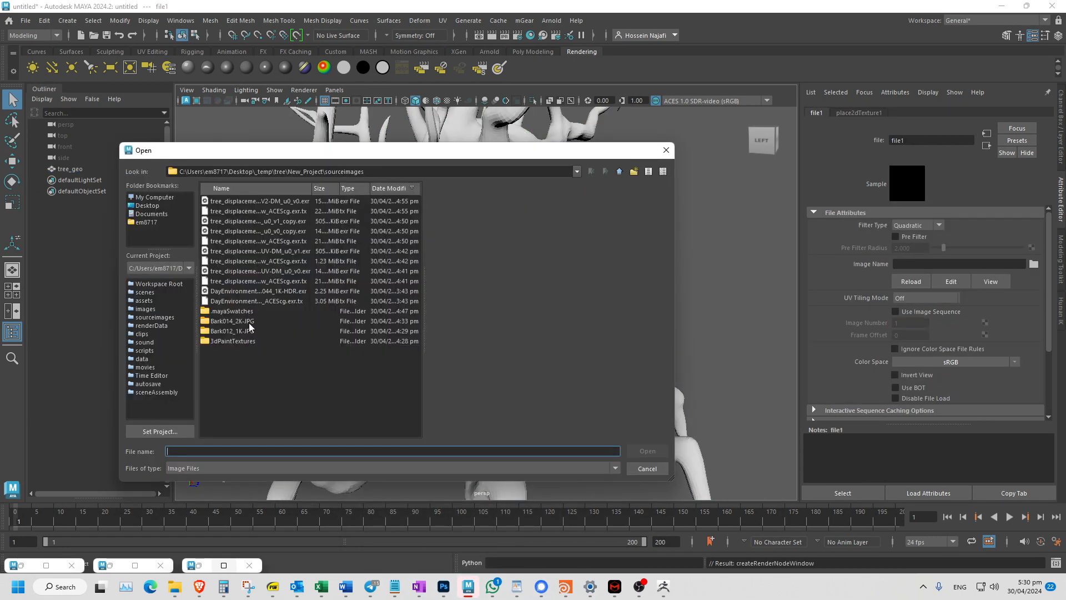
double_click(232, 321)
double_click(296, 213)
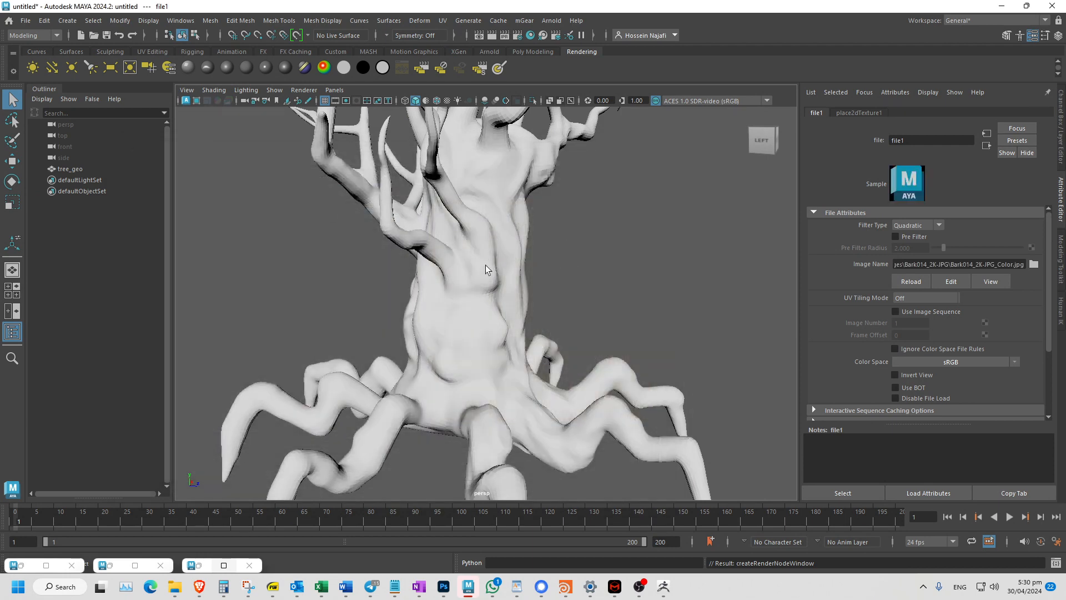
Soften all edges of tree_geo and turn on textured display in the viewport.
scroll(485, 265, "up", 6)
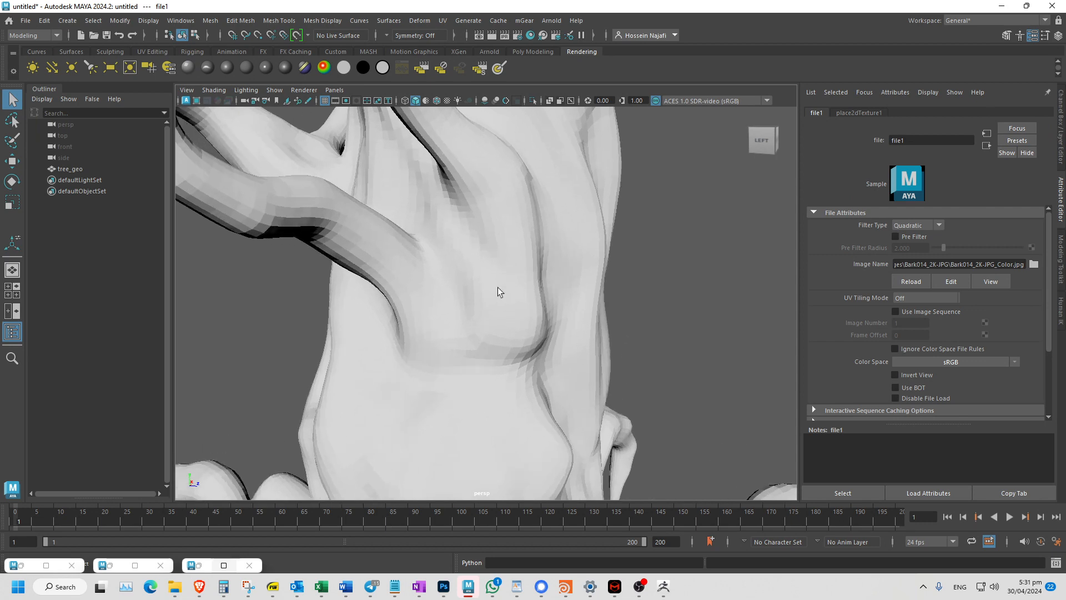
left_click(497, 292)
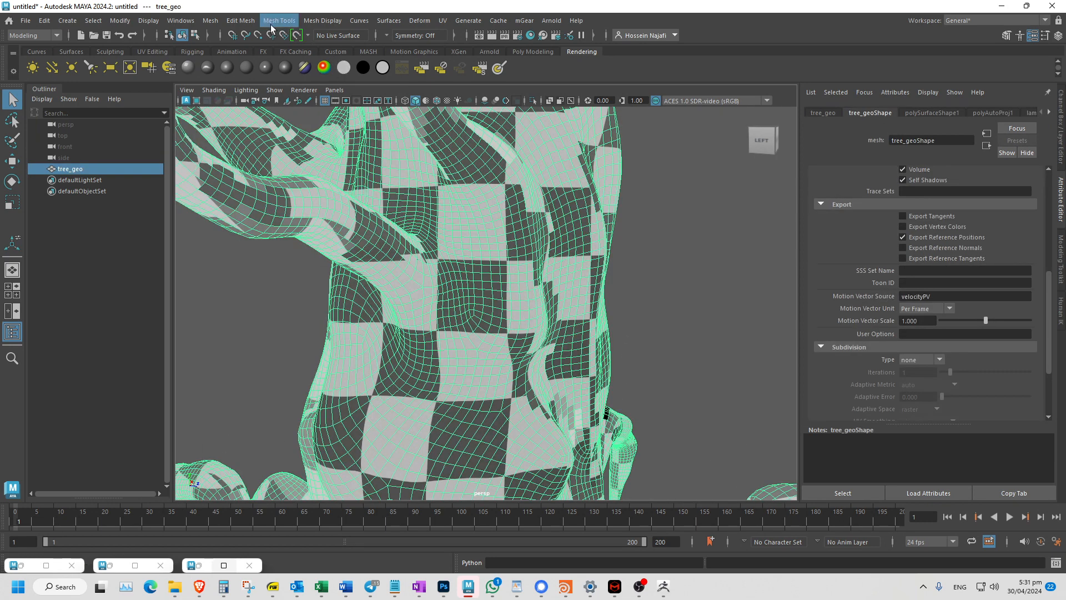
left_click(322, 21)
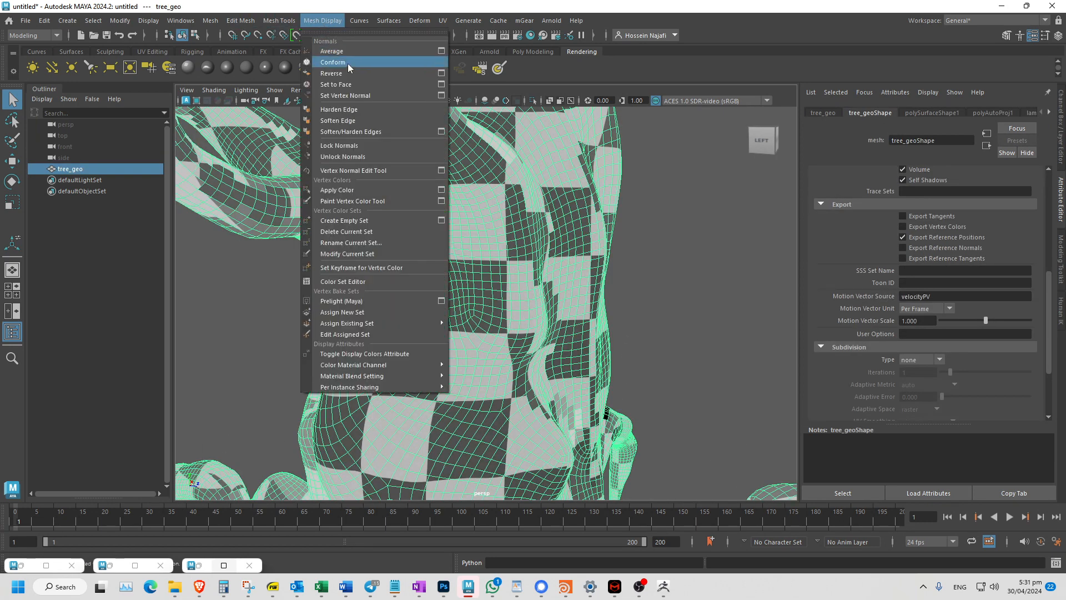
left_click(355, 119)
left_click(641, 238)
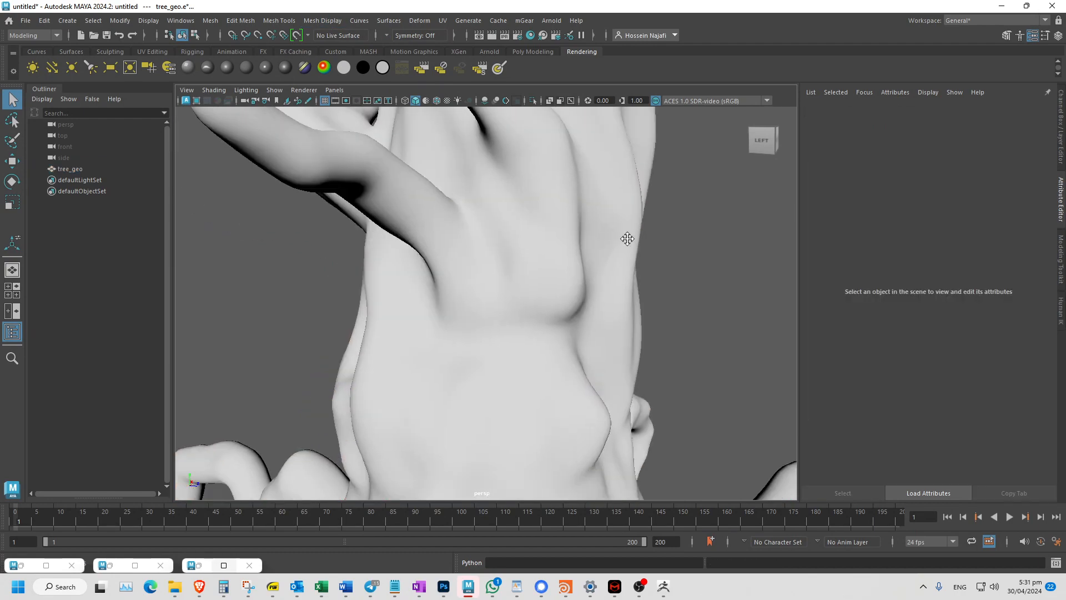
scroll(497, 255, "down", 2)
key("6")
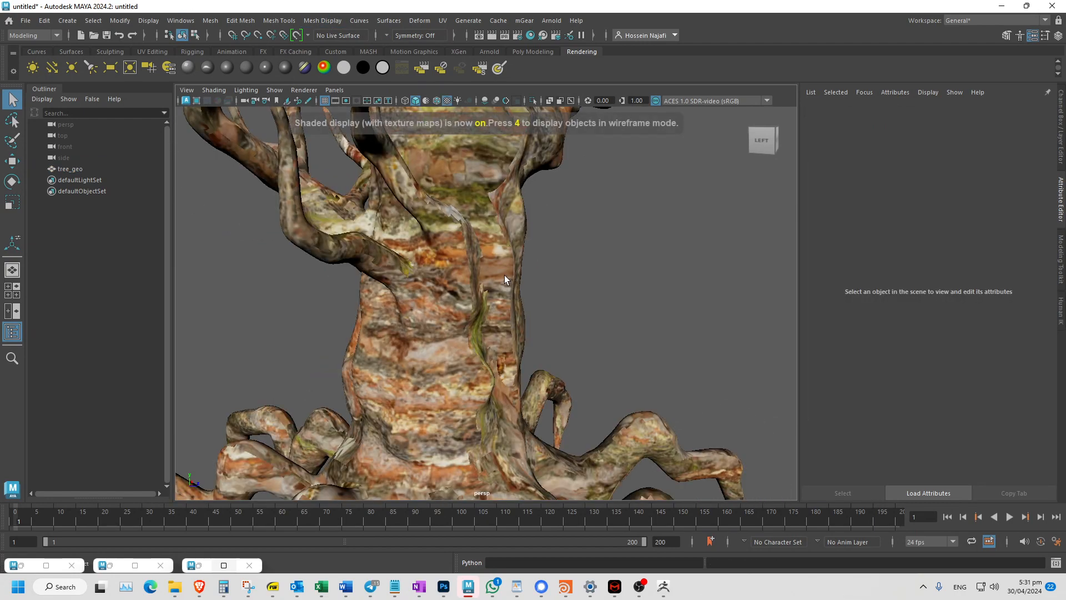
Examine the bark texture and its seams across the tree's trunk, branches and roots from several sides.
scroll(504, 274, "down", 5)
left_click_drag(432, 263, 458, 310, "alt")
right_click_drag(458, 305, 618, 345, "alt")
middle_click_drag(514, 411, 515, 326, "alt")
left_click_drag(516, 326, 511, 346, "alt")
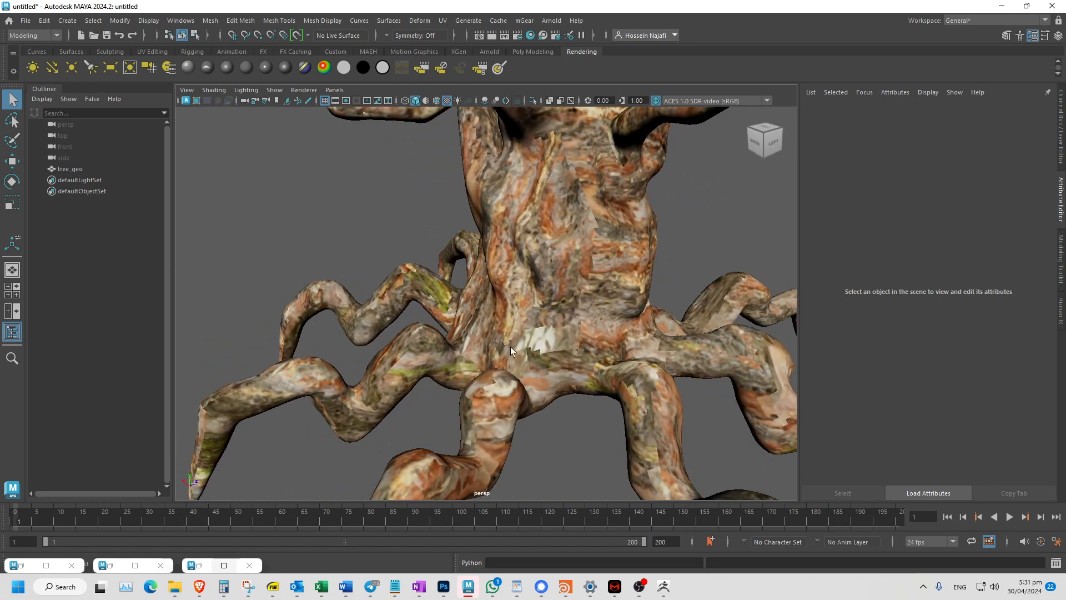
right_click_drag(511, 347, 634, 381, "alt")
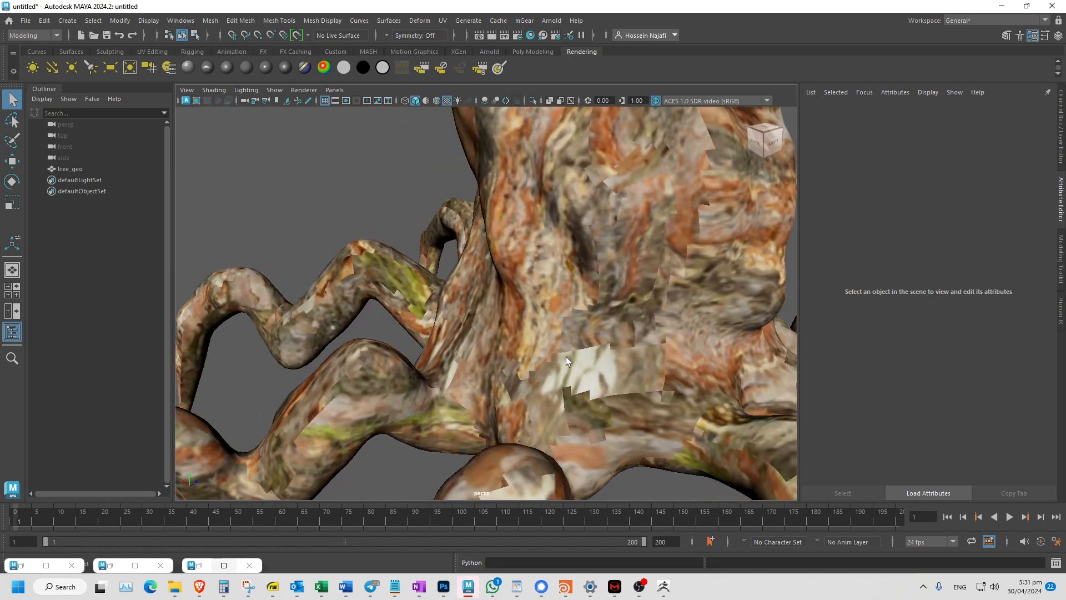
right_click_drag(601, 348, 538, 337, "alt")
left_click_drag(538, 337, 504, 351, "alt")
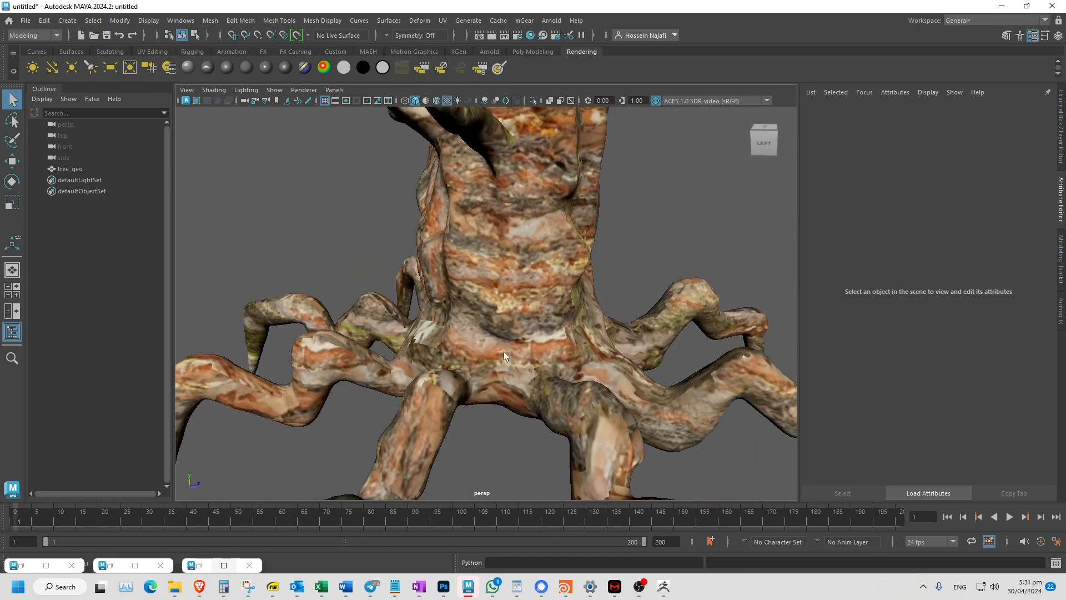
right_click_drag(522, 353, 507, 357, "alt")
left_click_drag(507, 357, 442, 346, "alt")
middle_click_drag(442, 346, 461, 381, "alt")
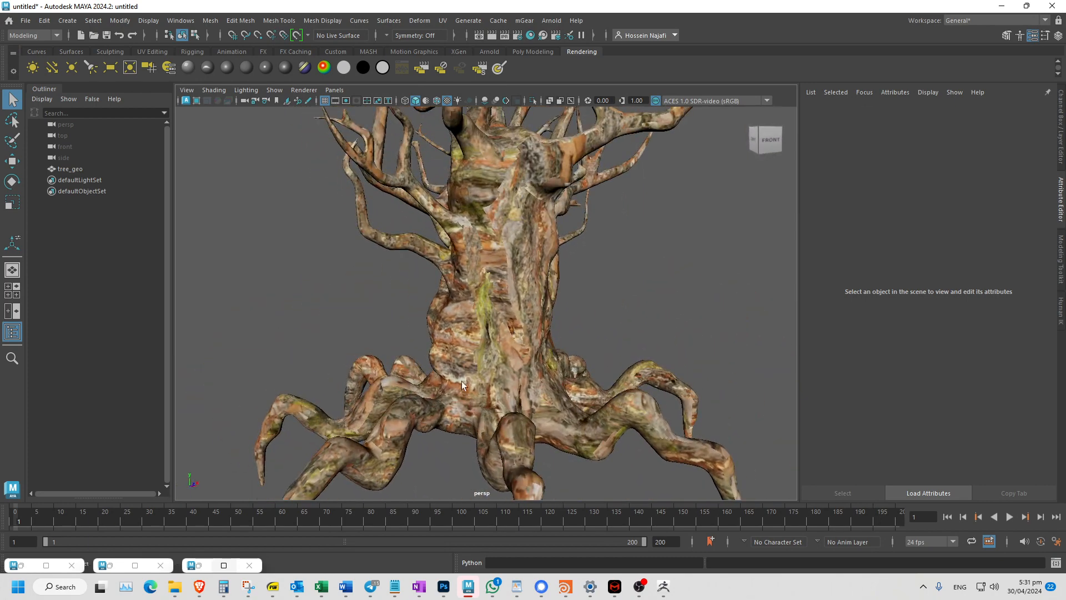
left_click_drag(462, 380, 473, 350, "alt")
mouse_move(473, 349)
middle_mouse_down("alt")
mouse_move(507, 355)
mouse_move(473, 335)
middle_mouse_up("alt")
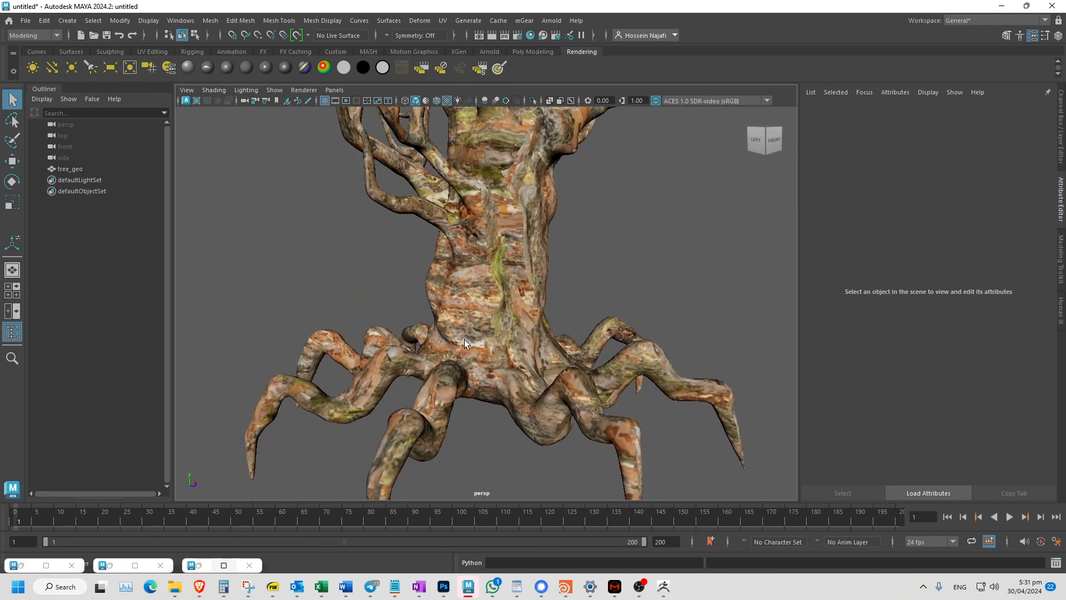
left_click_drag(464, 339, 436, 346, "alt")
Export the selected tree_geo as an OBJ file named tree_low3_UV.obj in the project's scenes folder.
left_click(450, 245)
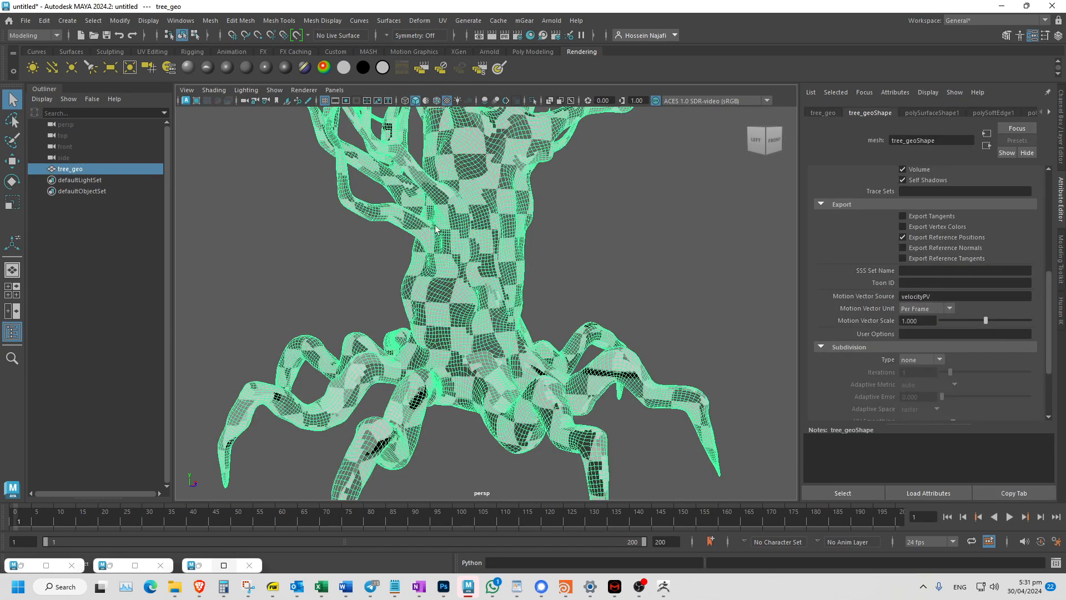
left_click(25, 21)
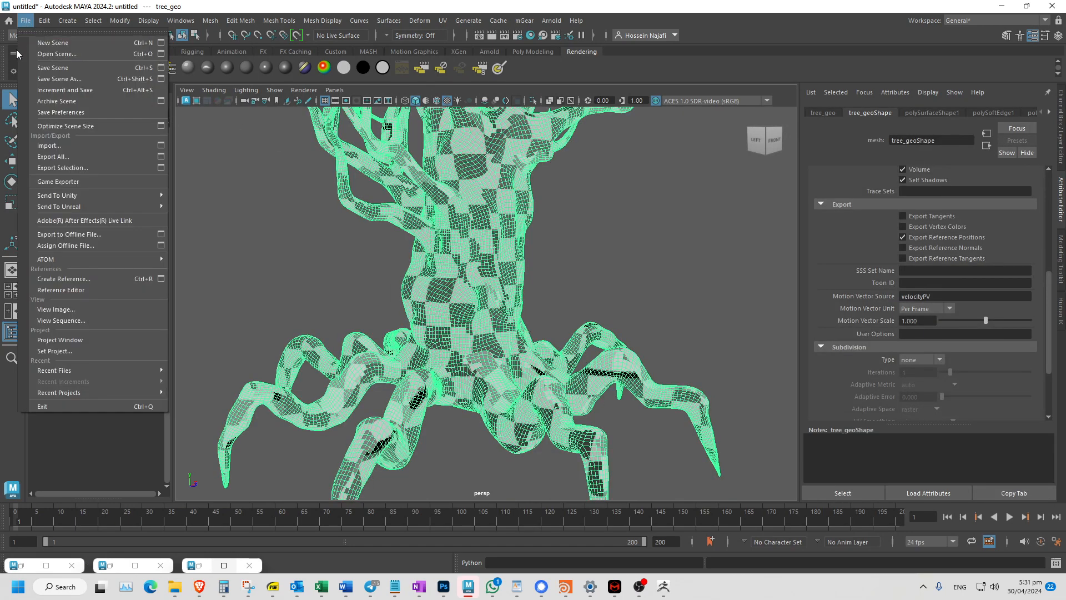
left_click(93, 168)
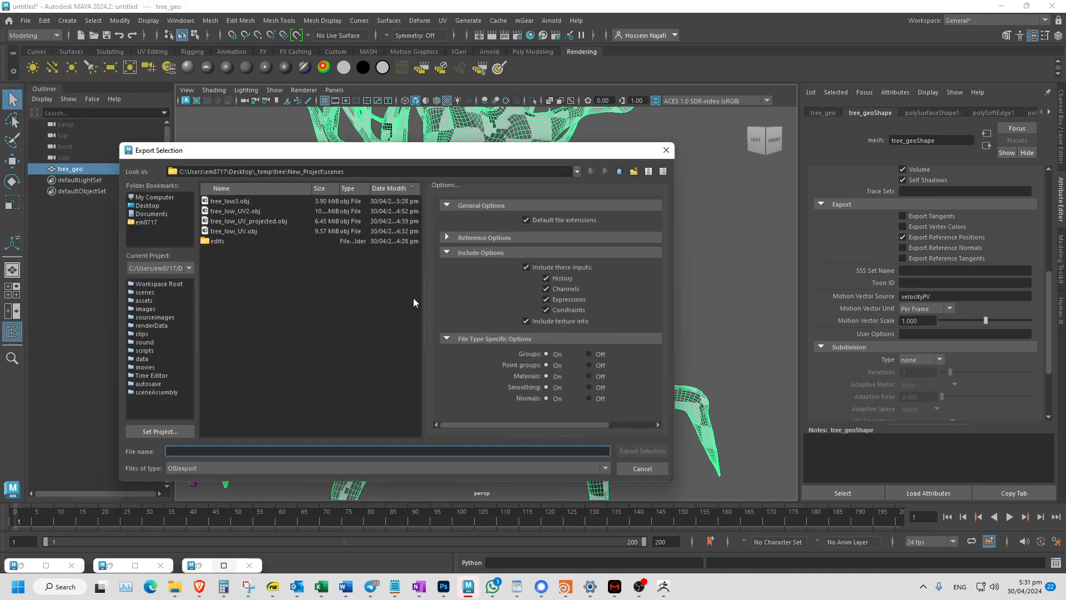
left_click(239, 202)
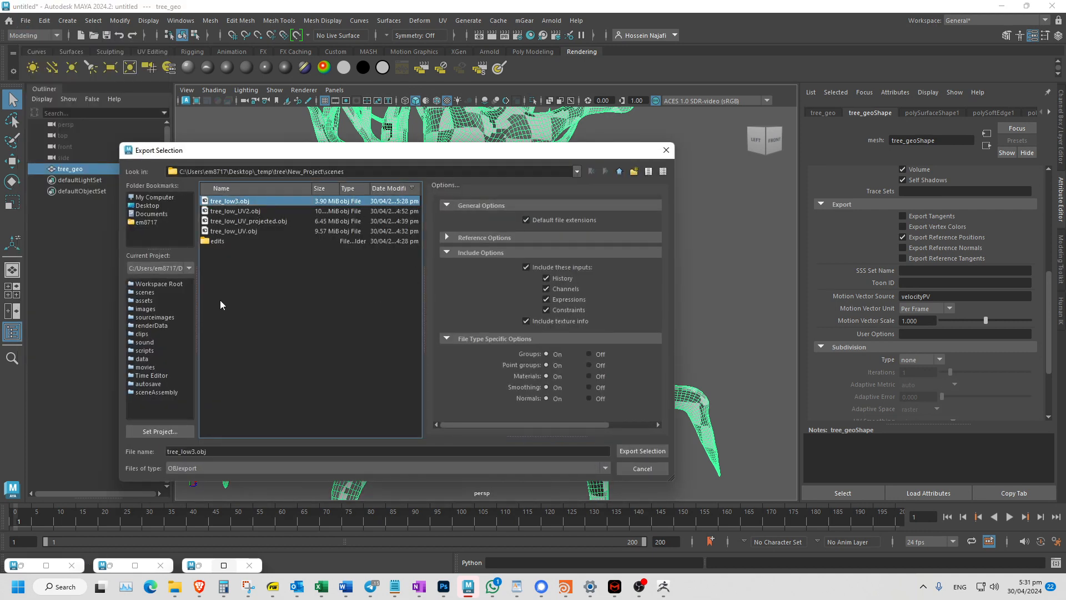
left_click(195, 451)
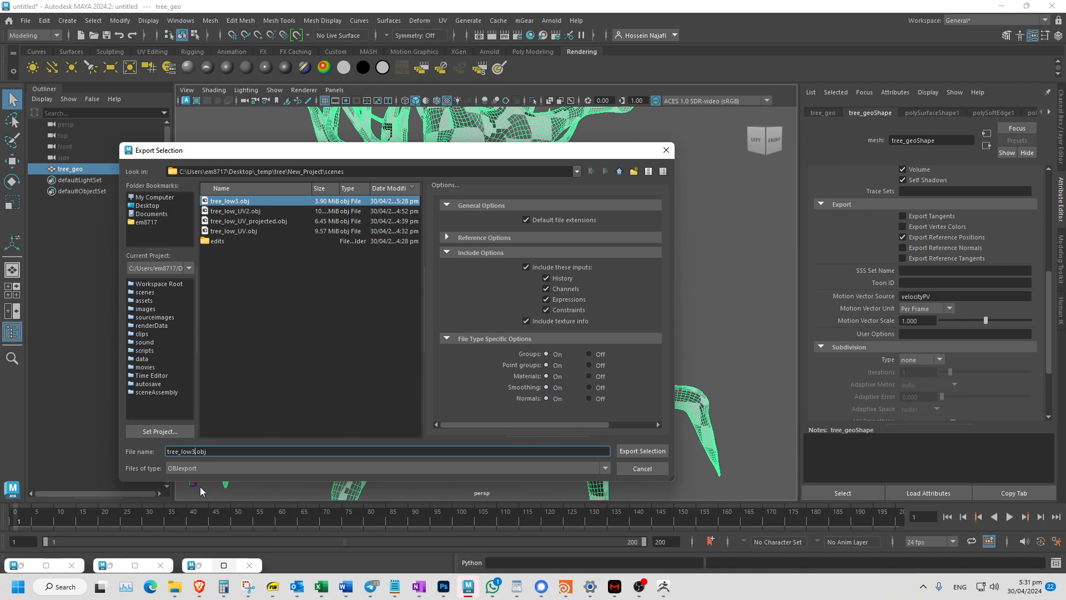
type("_UV")
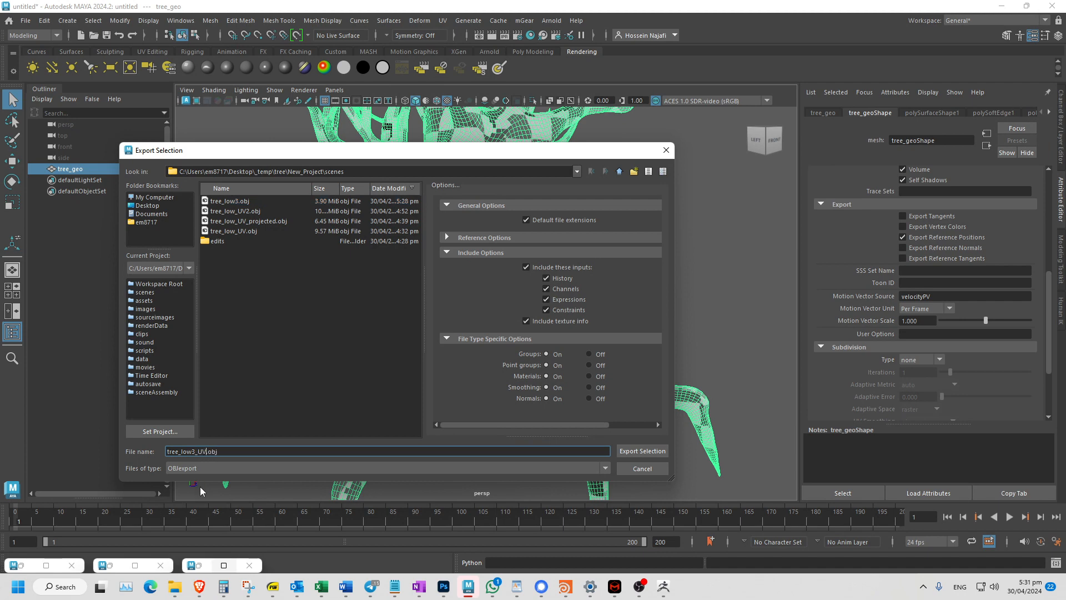
key("Return")
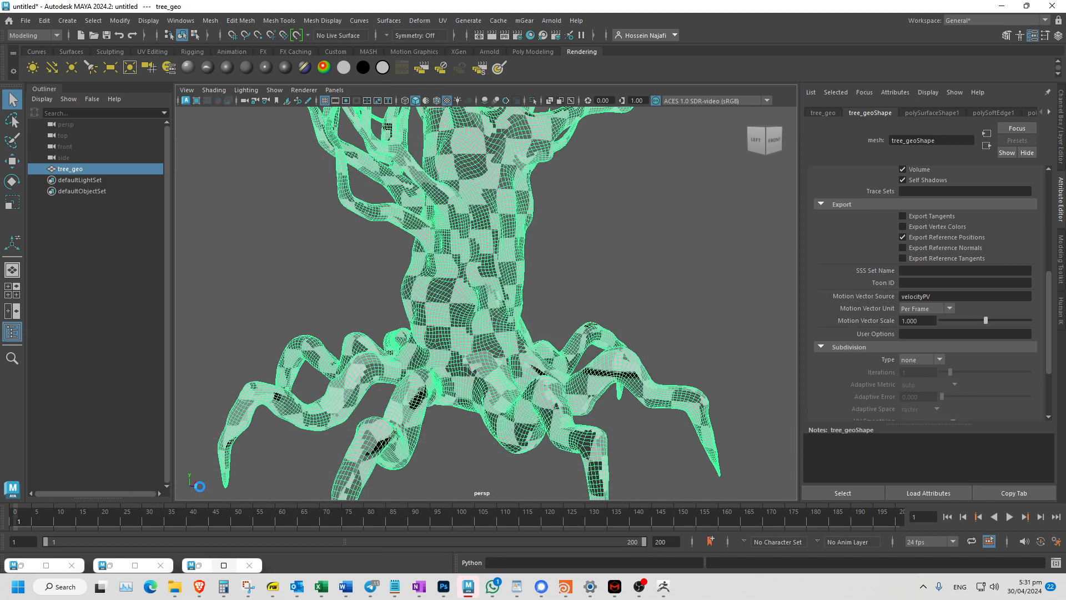
Switch to ZBrush and import tree_low3_UV.obj over the tree_low subtool.
left_click(664, 586)
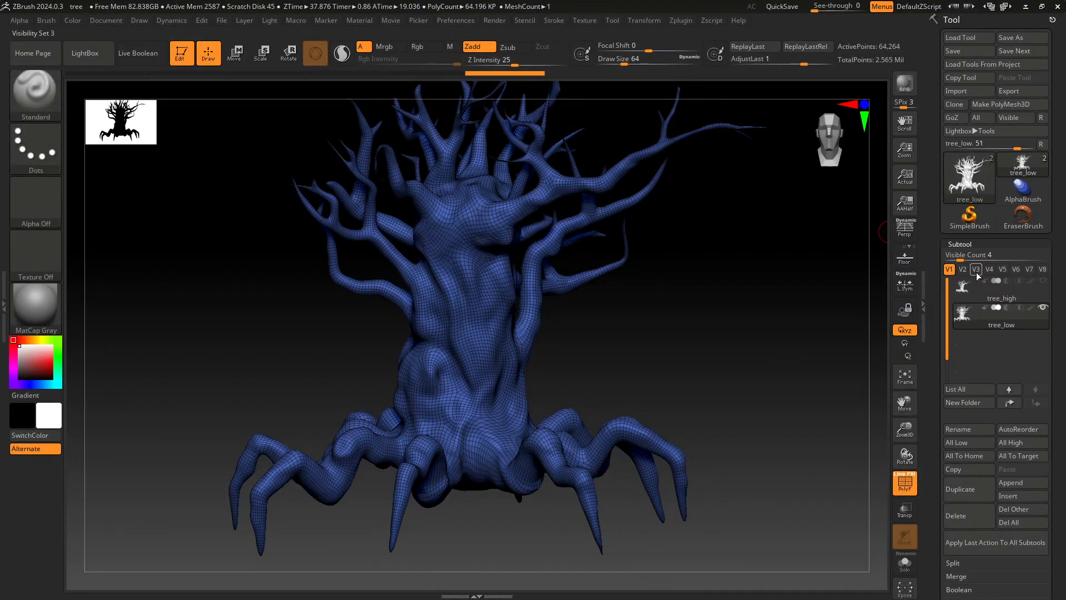
mouse_move(1005, 322)
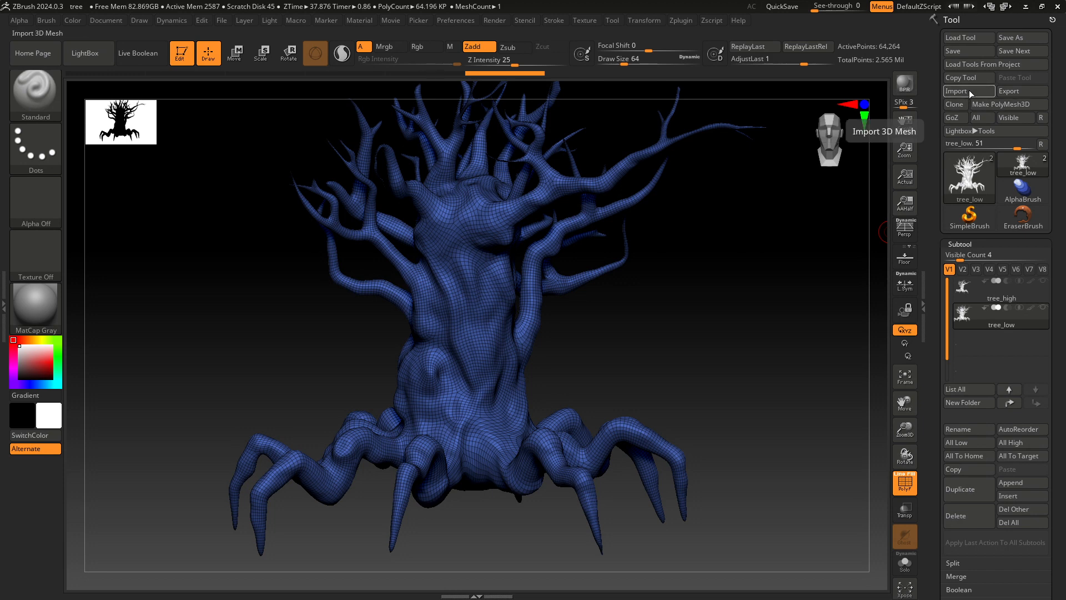
left_click(970, 91)
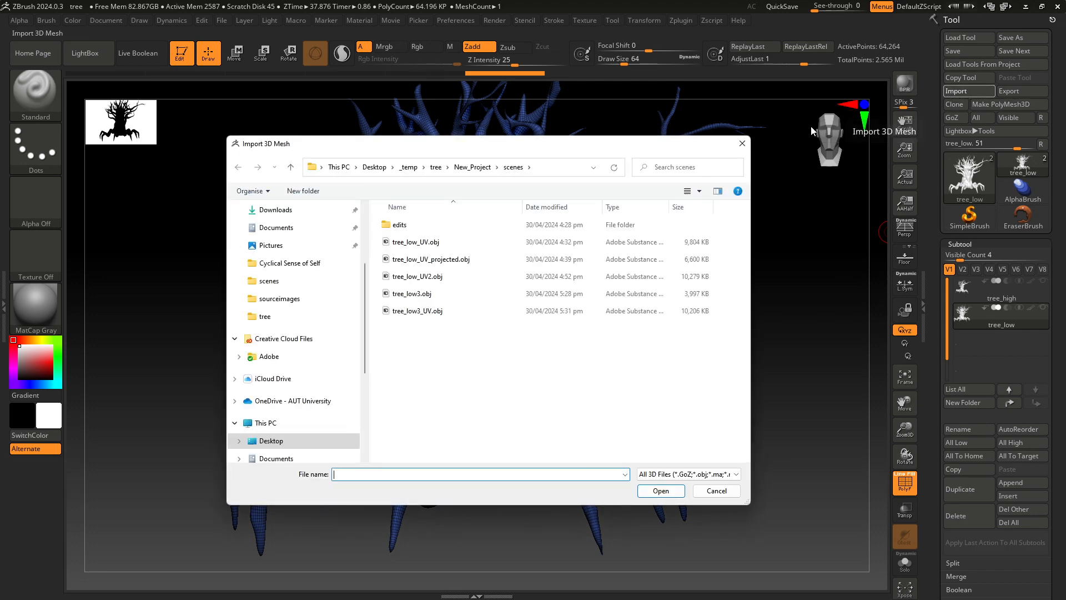
left_click(436, 312)
double_click(435, 313)
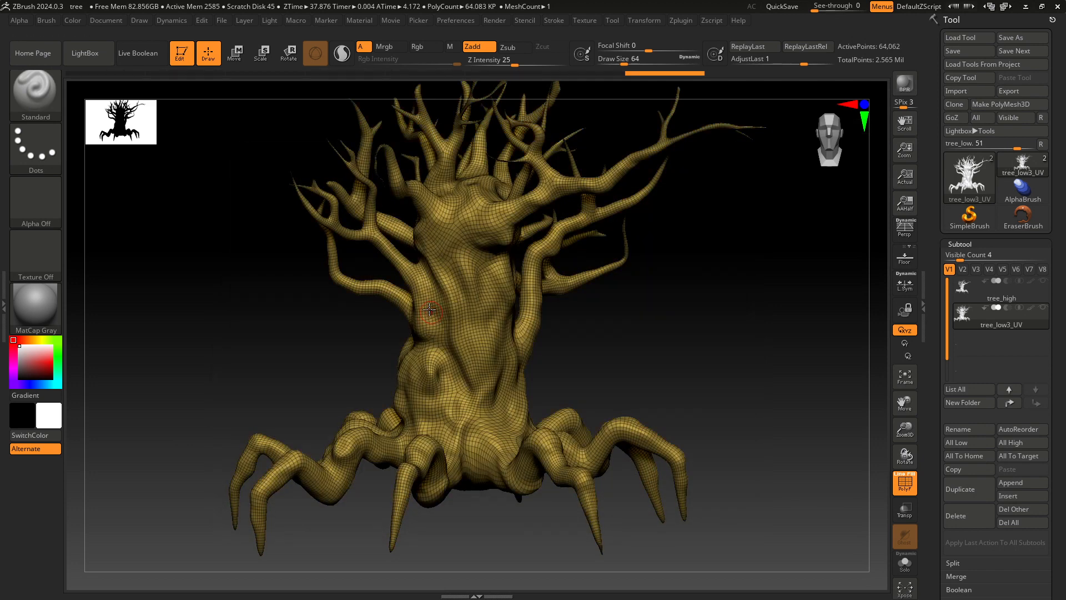
Check the imported tree's UV layout with Morph UV, restore the 3D shape and view the tree from another angle.
left_click(973, 244)
left_click(966, 400)
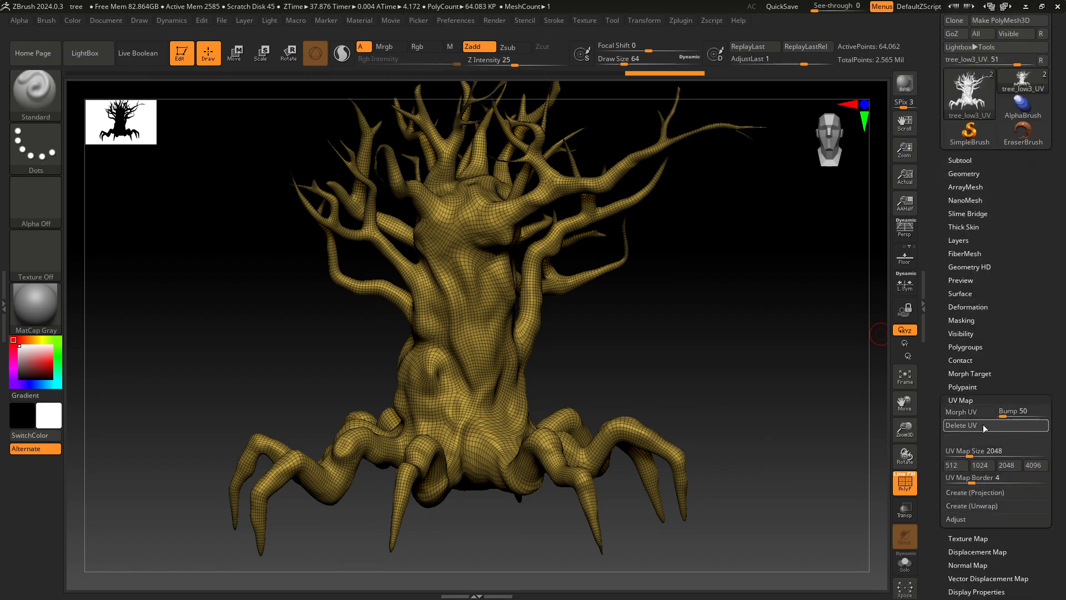
left_click(955, 416)
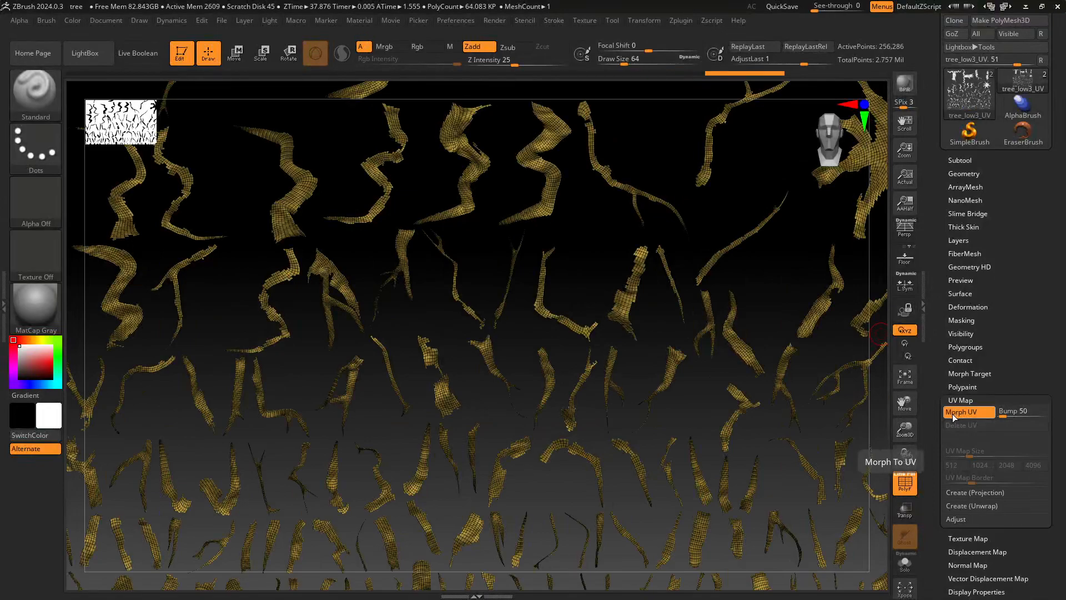
left_click(955, 417)
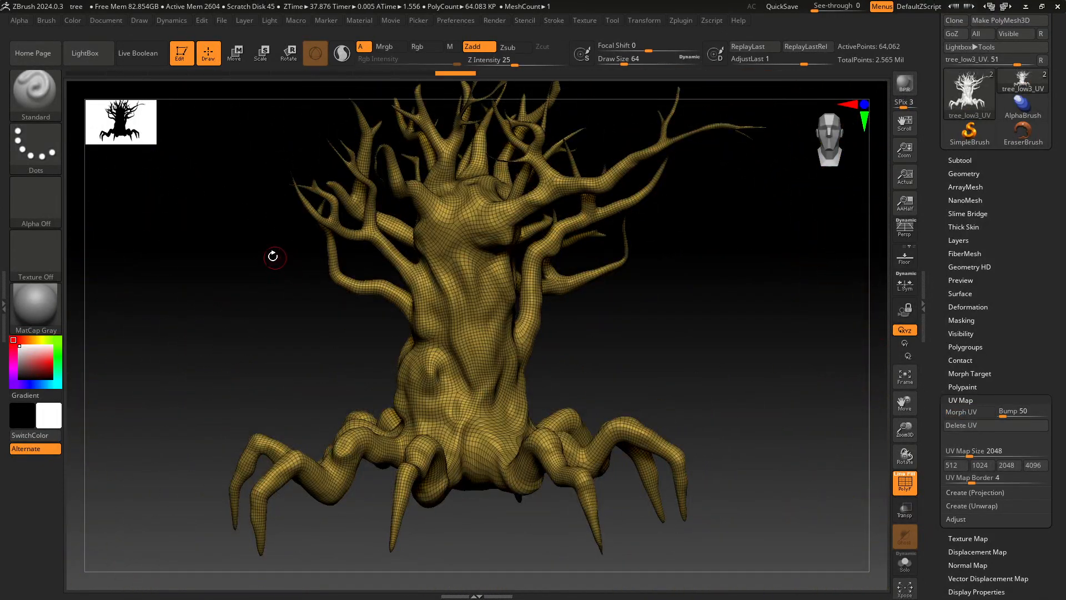
left_click_drag(272, 256, 311, 252)
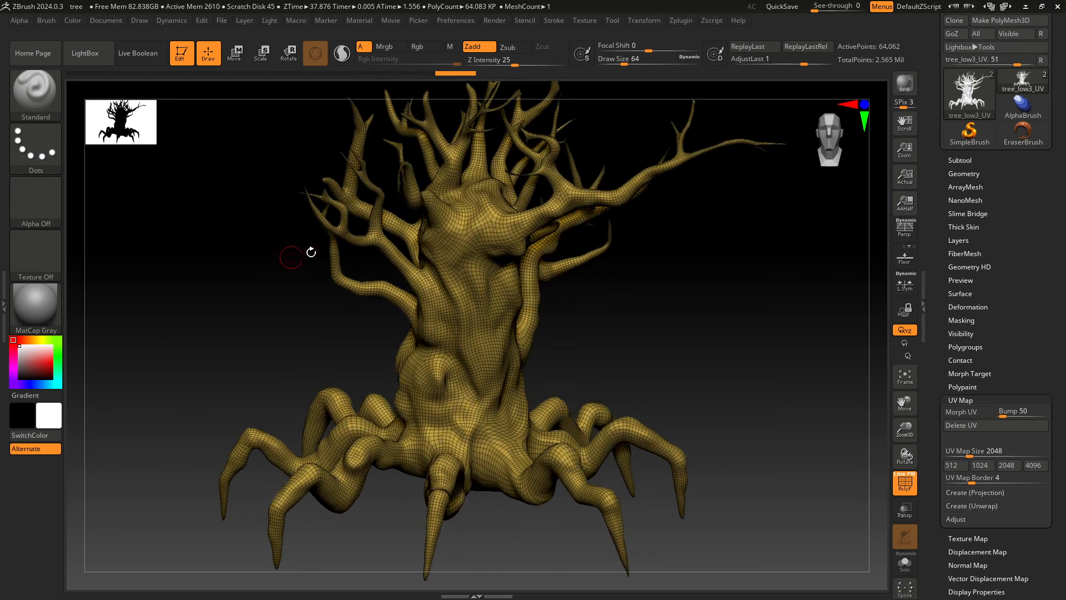
Rename the imported tree_low3_UV subtool as tree_low.
left_click(970, 160)
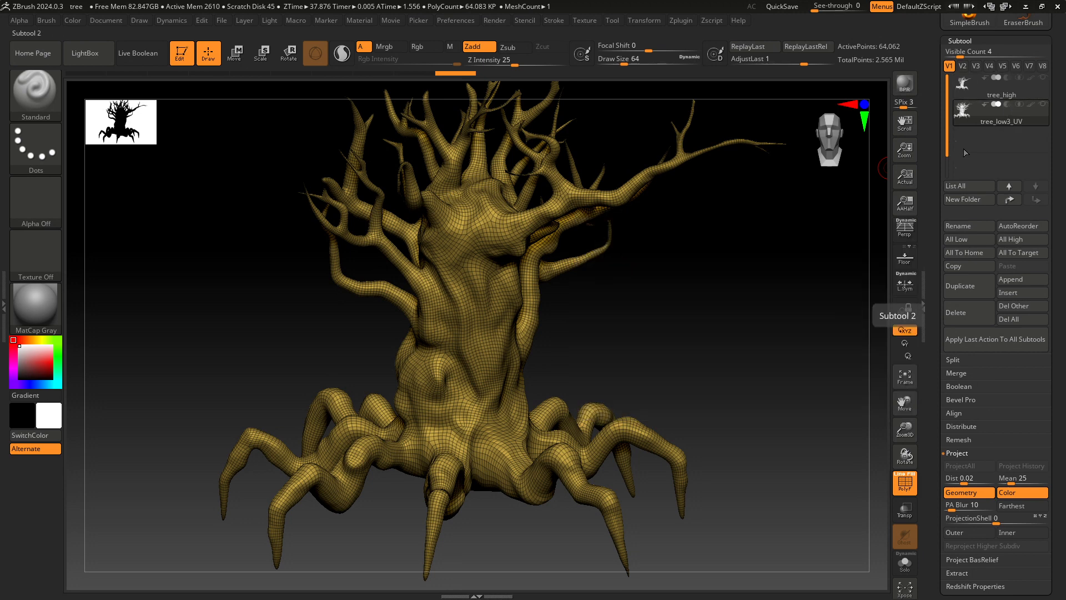
left_click(952, 226)
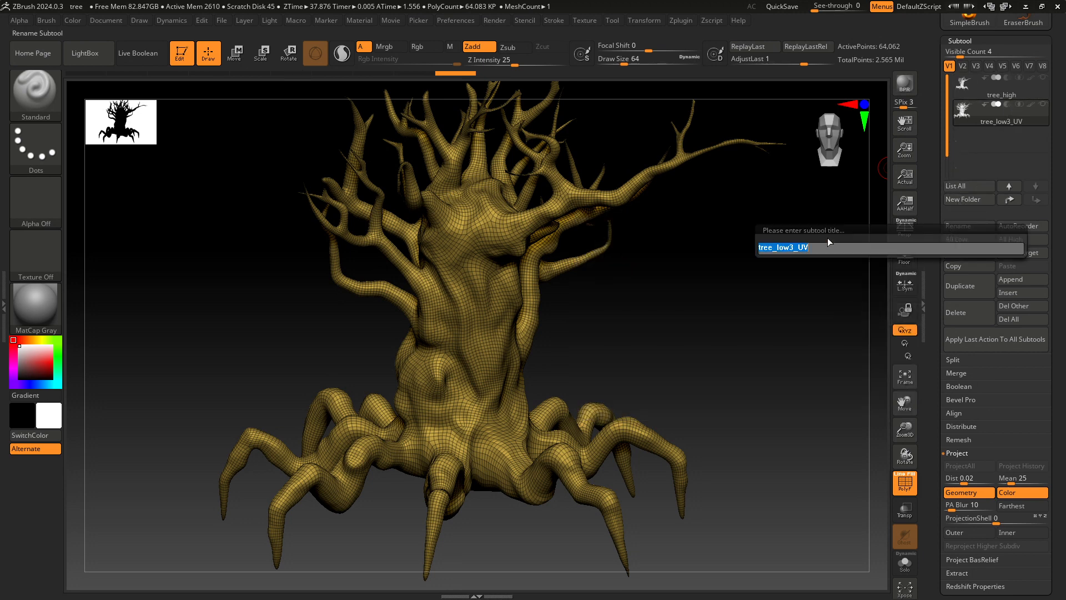
left_click(816, 248)
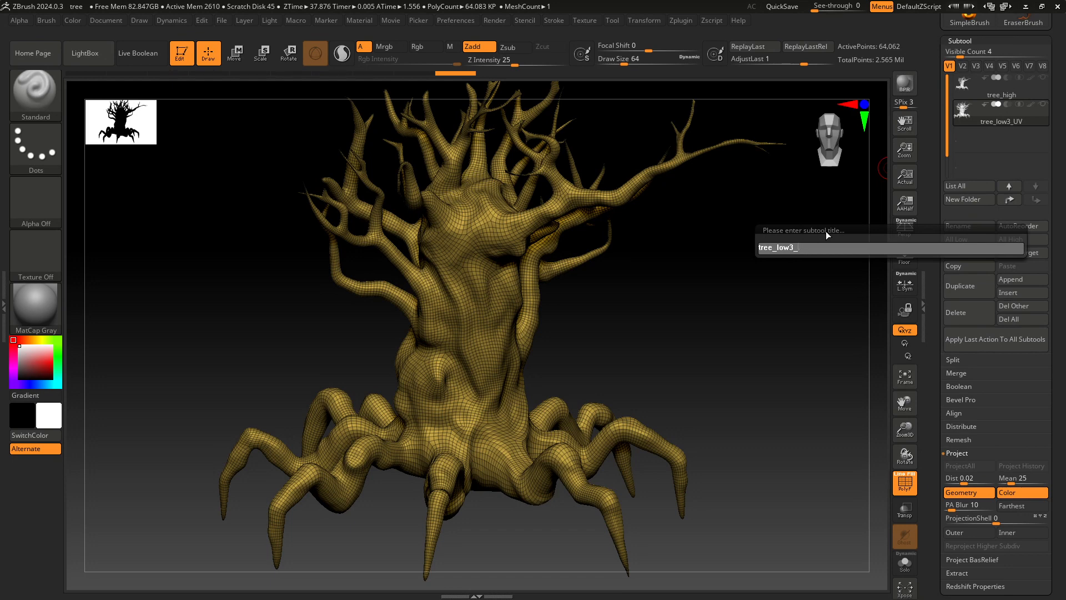
key("Return")
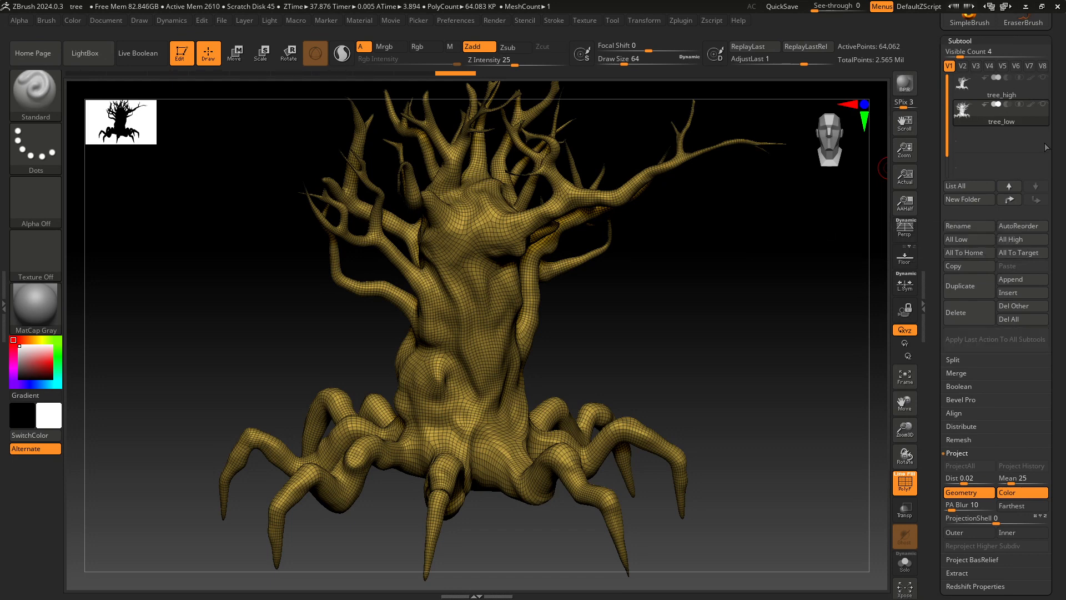
Turn off the wireframe display and divide the tree_low mesh three times, up to subdivision level 4.
scroll(937, 143, "up", 5)
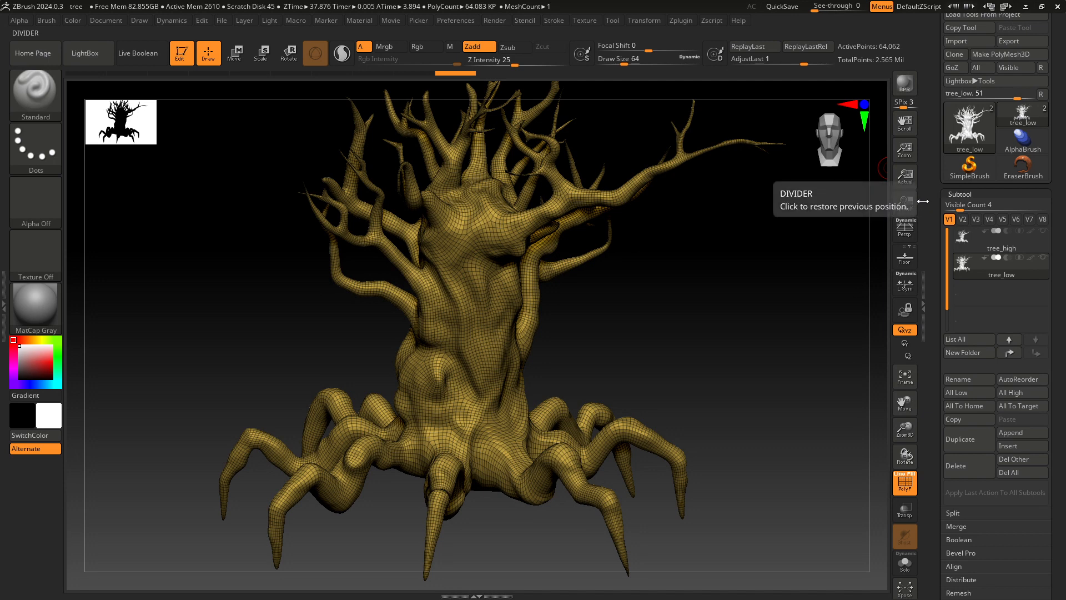
left_click(972, 194)
left_click(964, 164)
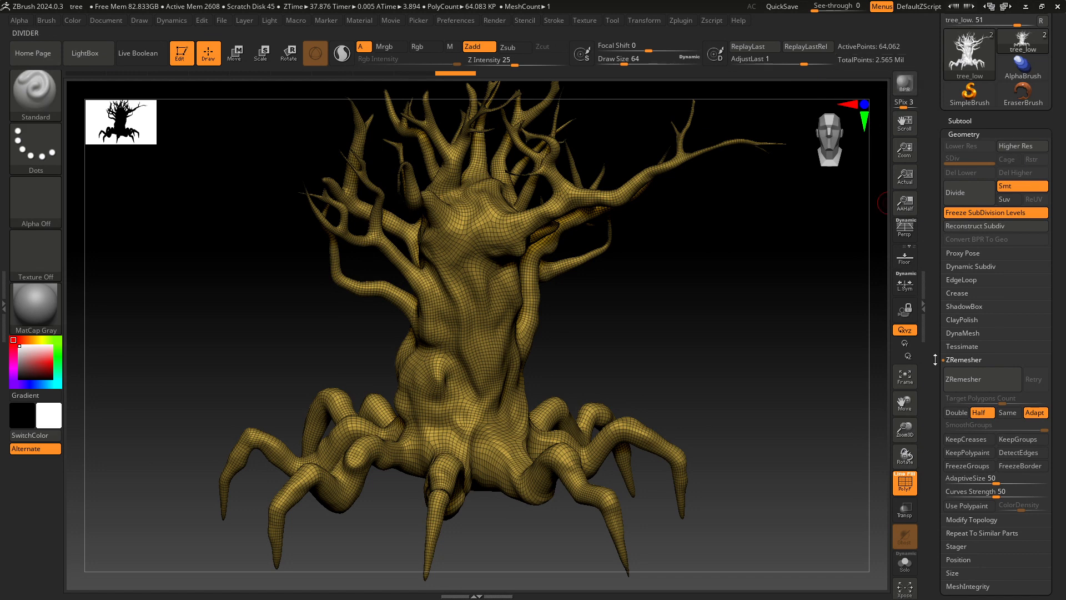
left_click(903, 484)
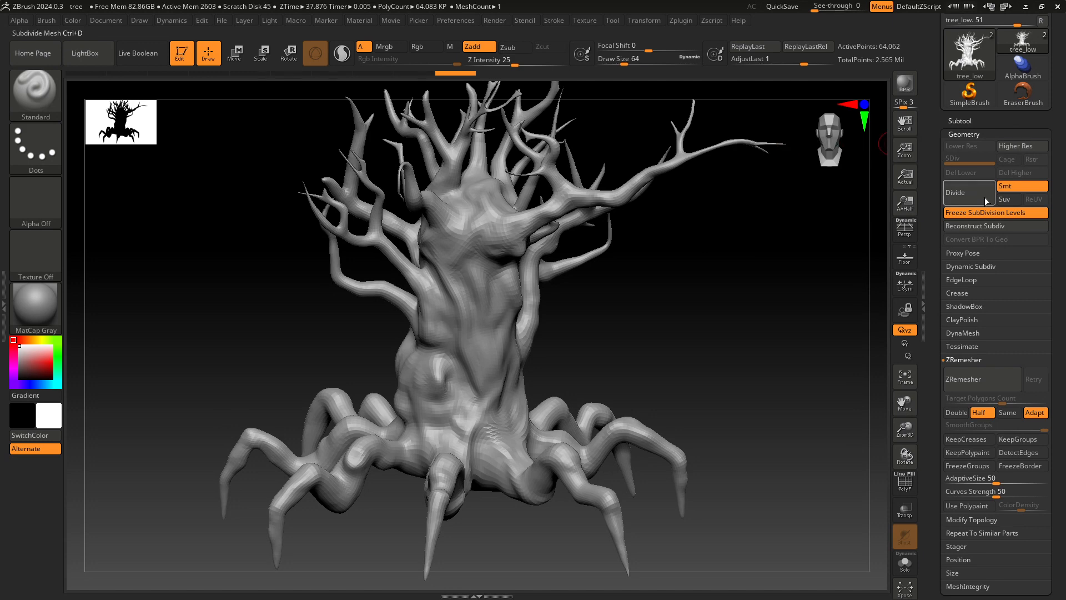
left_click(970, 198)
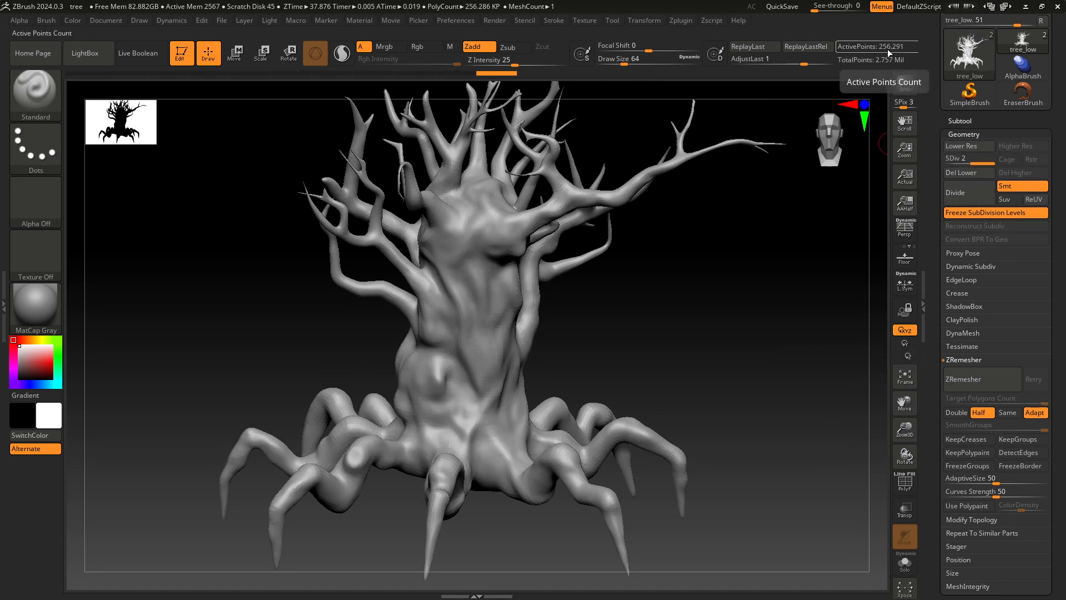
left_click(960, 196)
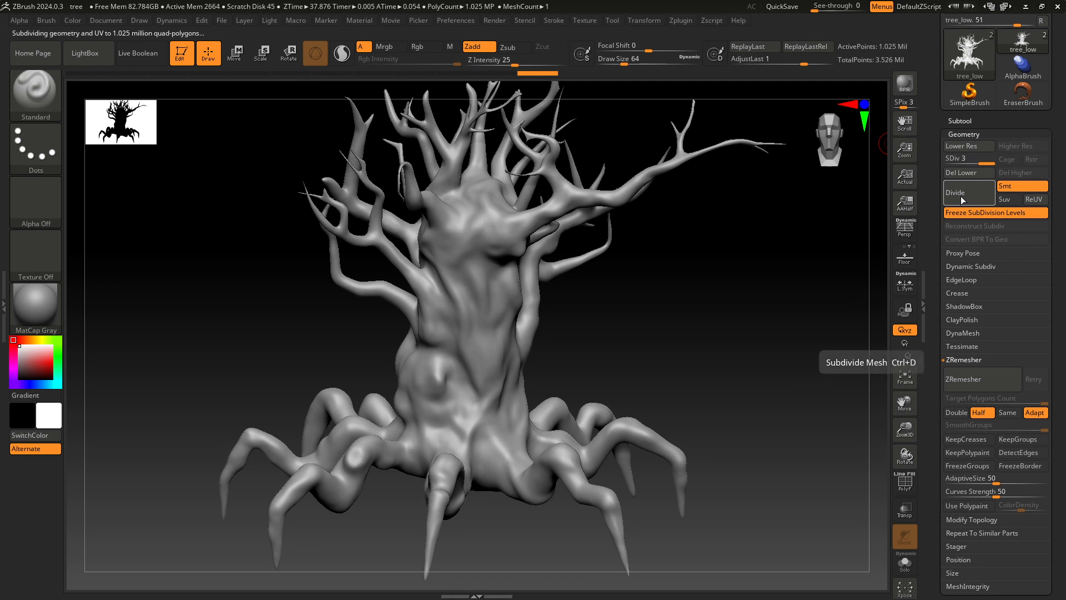
left_click(961, 197)
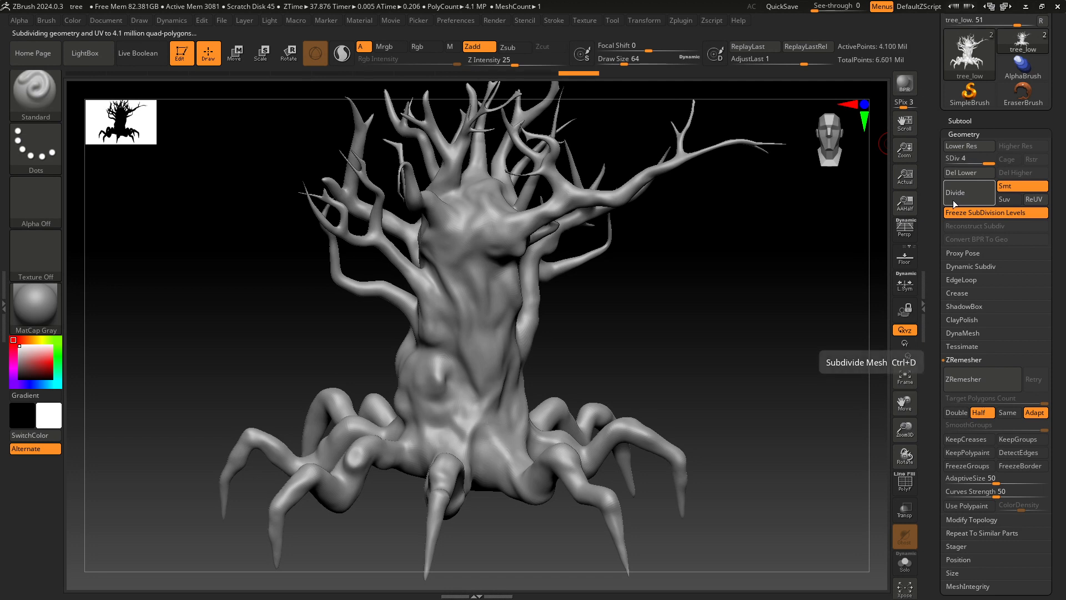
Make the tree_high subtool visible and project its details onto tree_low at subdivision level 4 with ProjectAll.
left_click(994, 121)
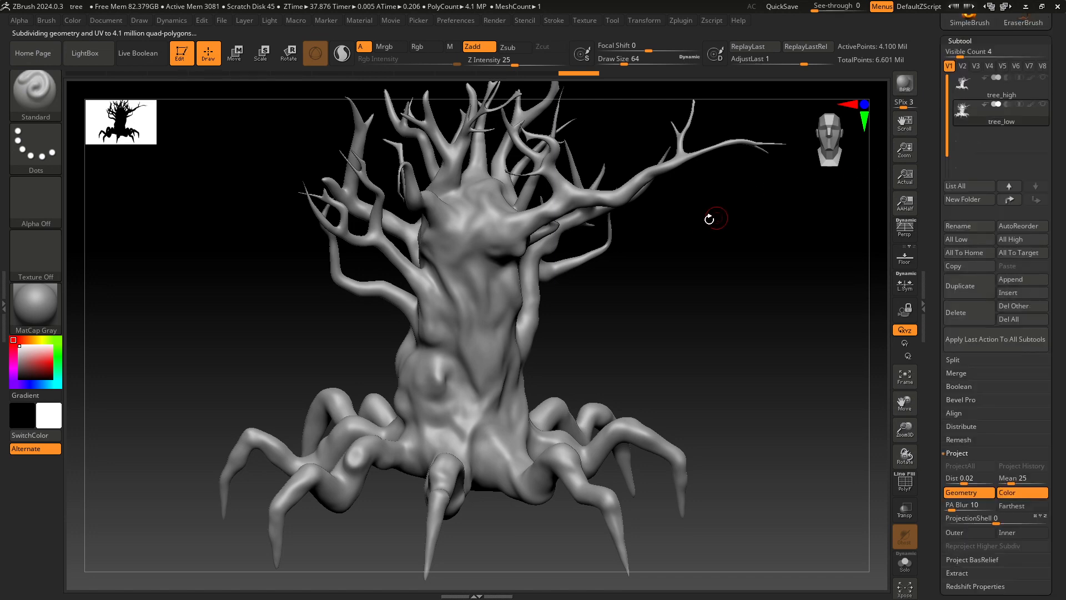
mouse_move(706, 218)
left_mouse_down()
mouse_move(685, 238)
mouse_move(714, 223)
left_mouse_up()
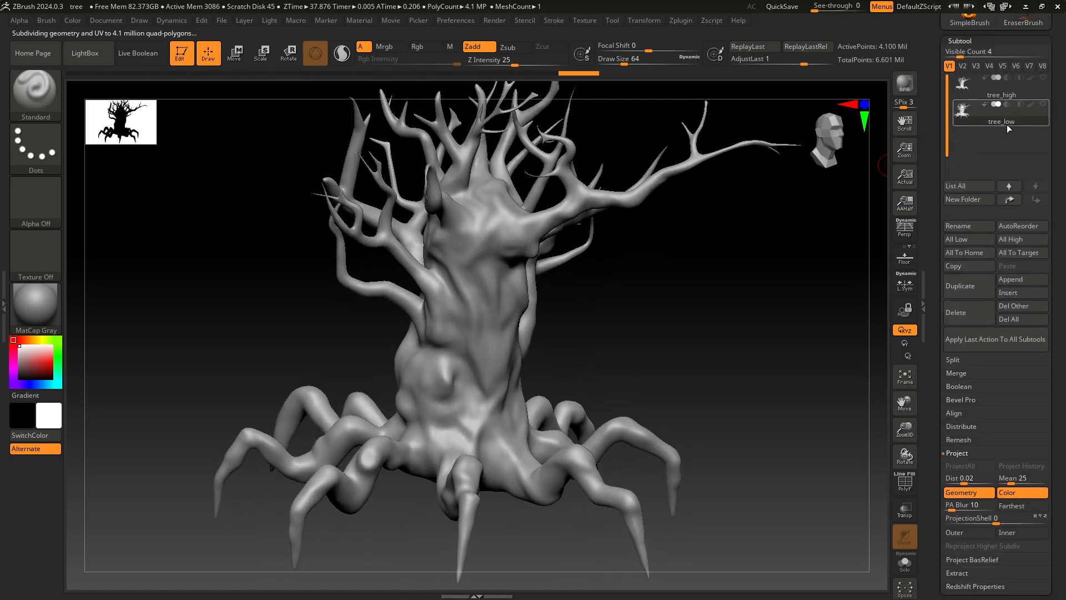
mouse_move(1003, 124)
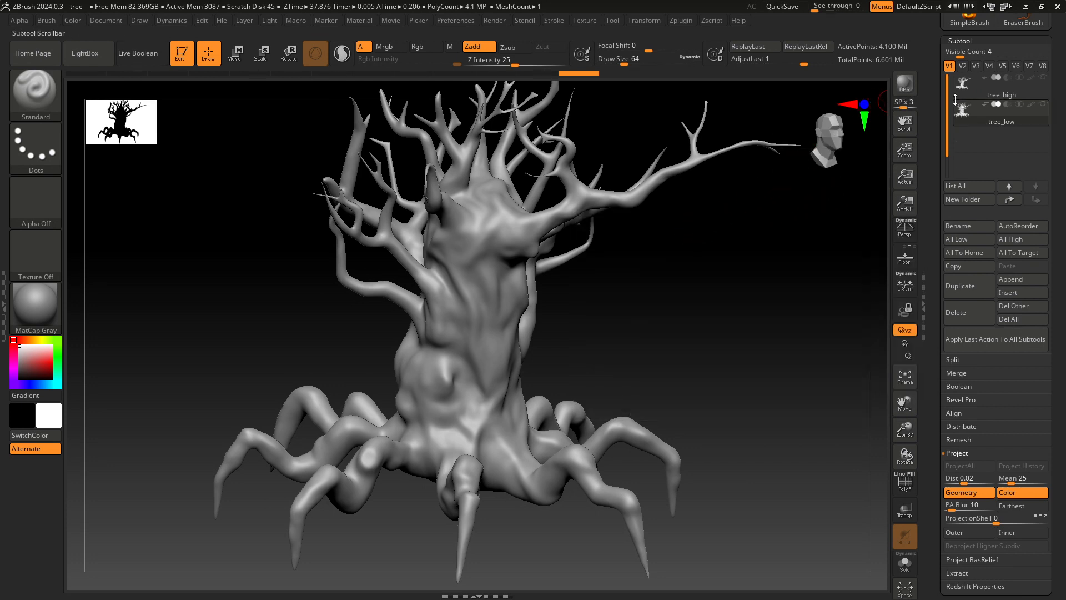
left_click(1044, 78)
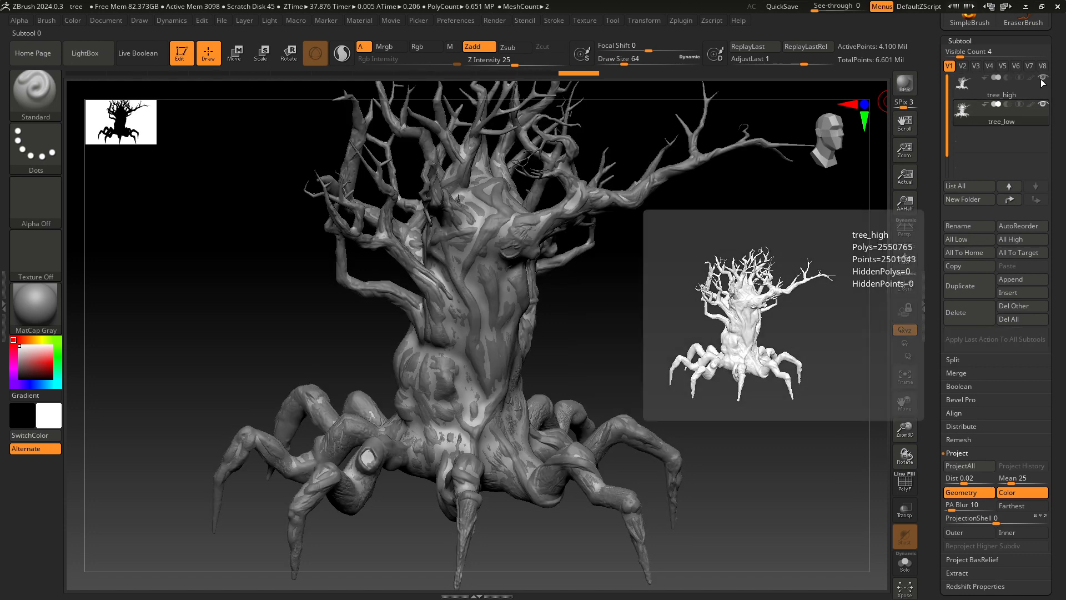
left_click(1043, 76)
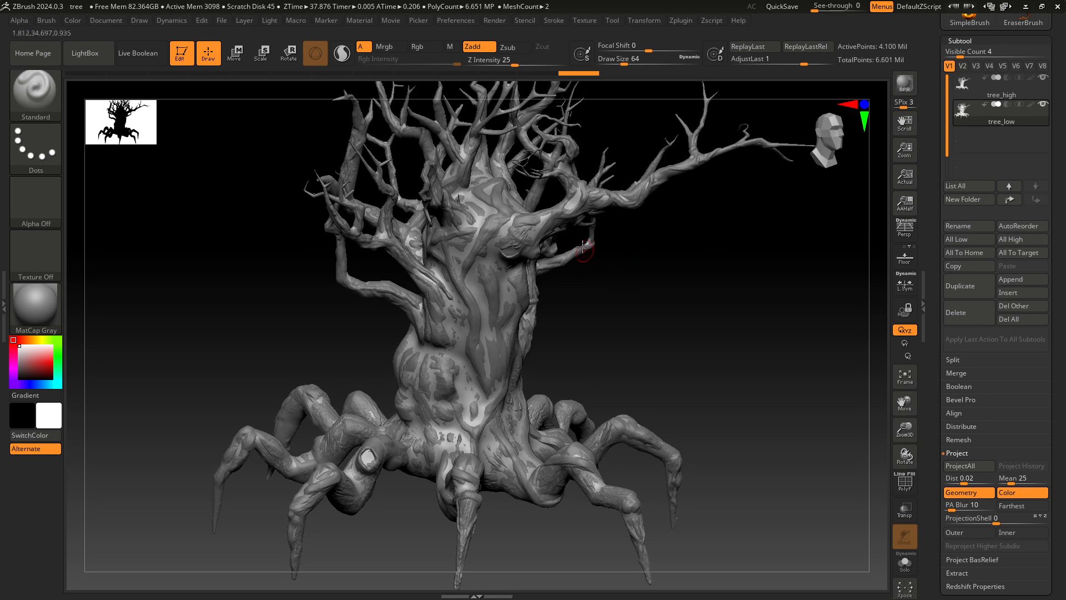
mouse_move(1008, 88)
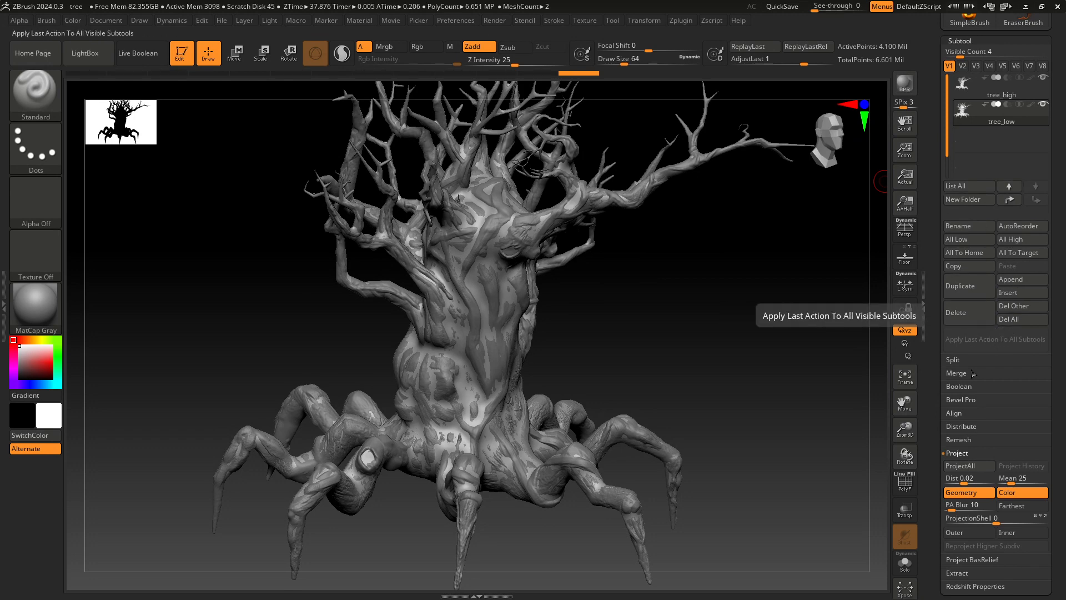
left_click(975, 452)
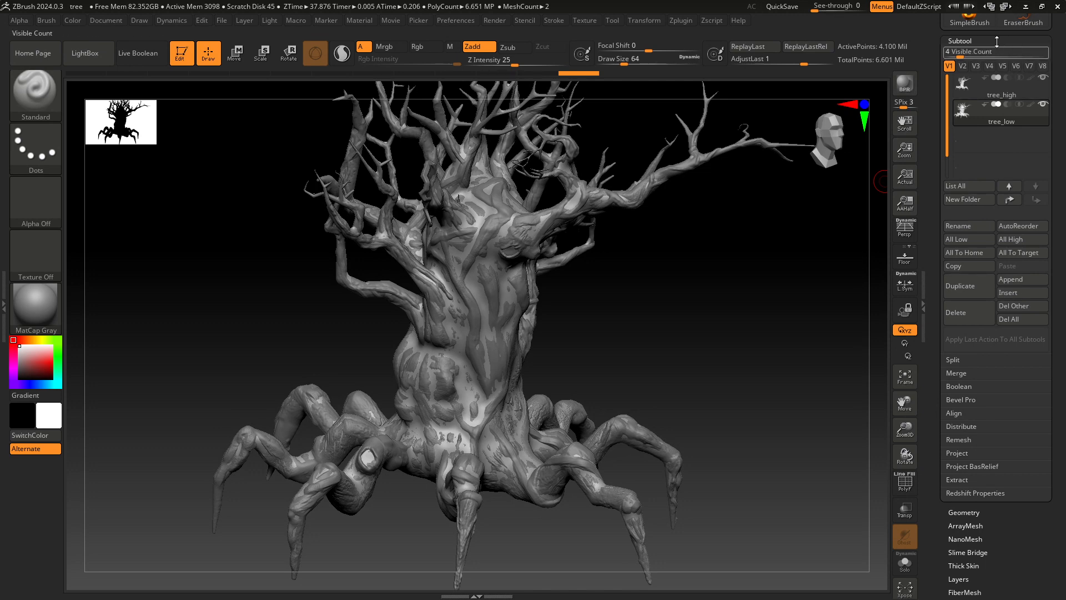
left_click(964, 453)
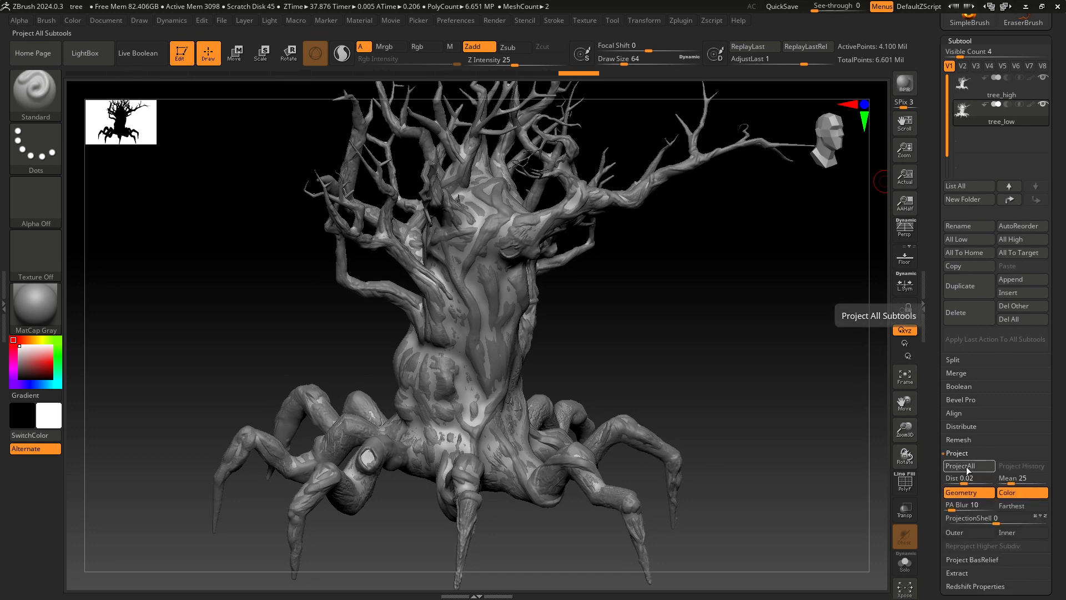
left_click(969, 466)
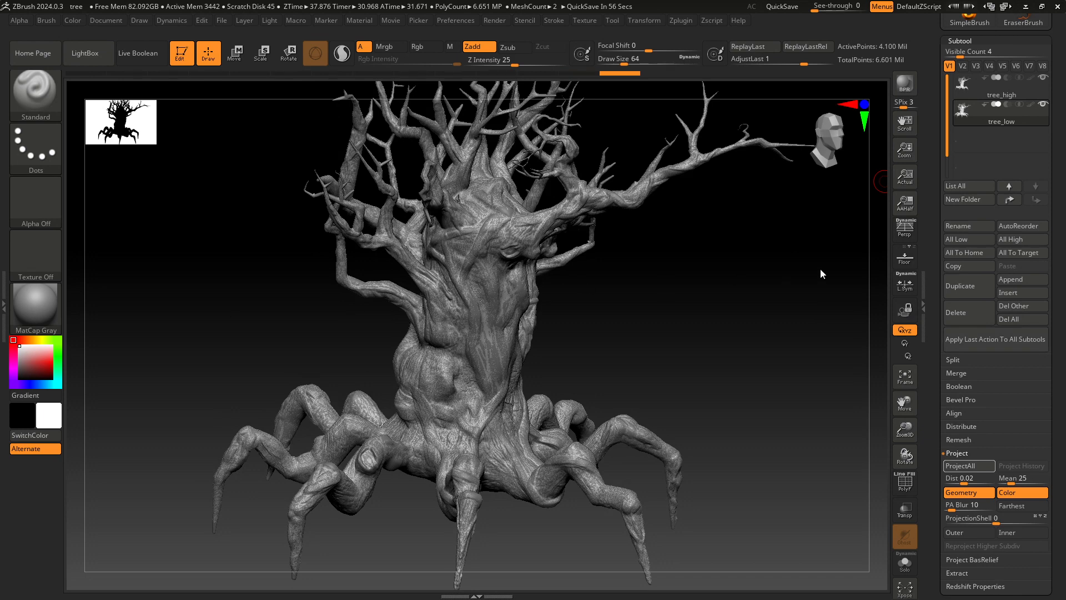
Hide tree_high to check the projected detail, and set tree_low to subdivision level 1.
left_click(1043, 79)
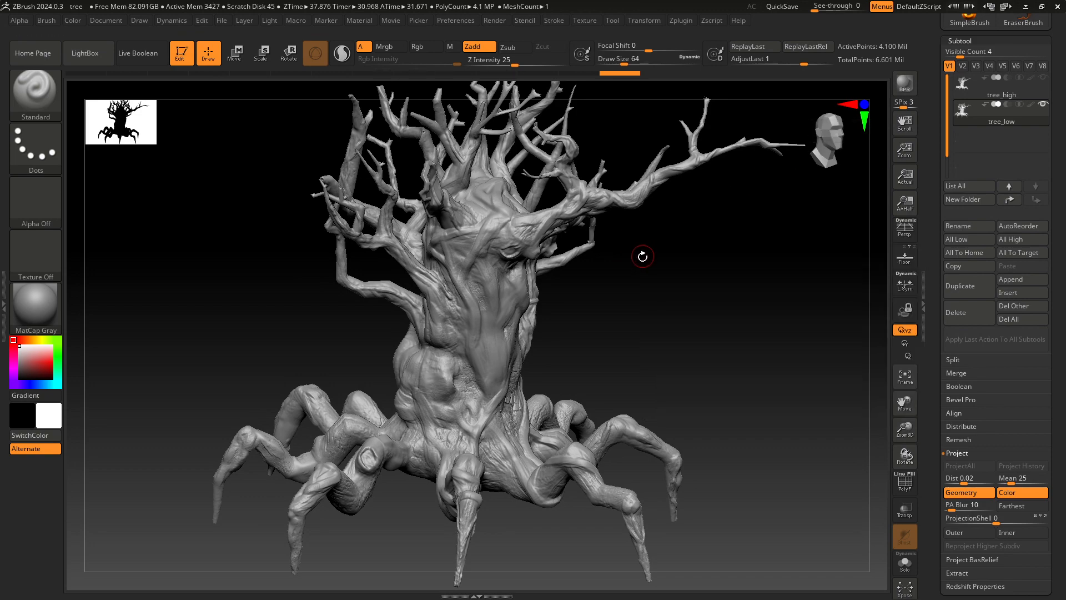
left_click_drag(640, 268, 565, 304)
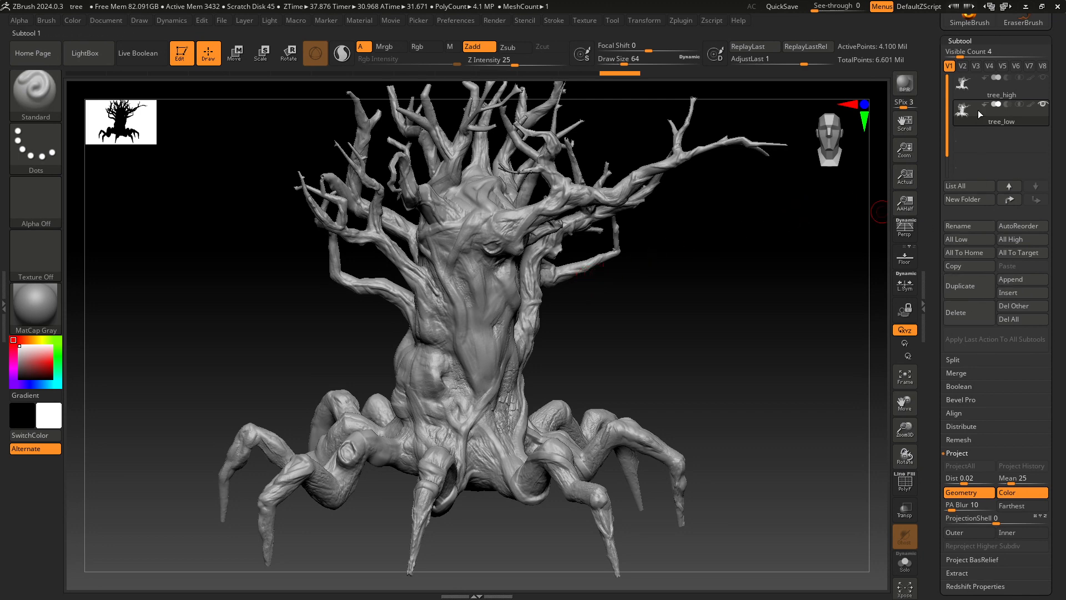
left_click(997, 41)
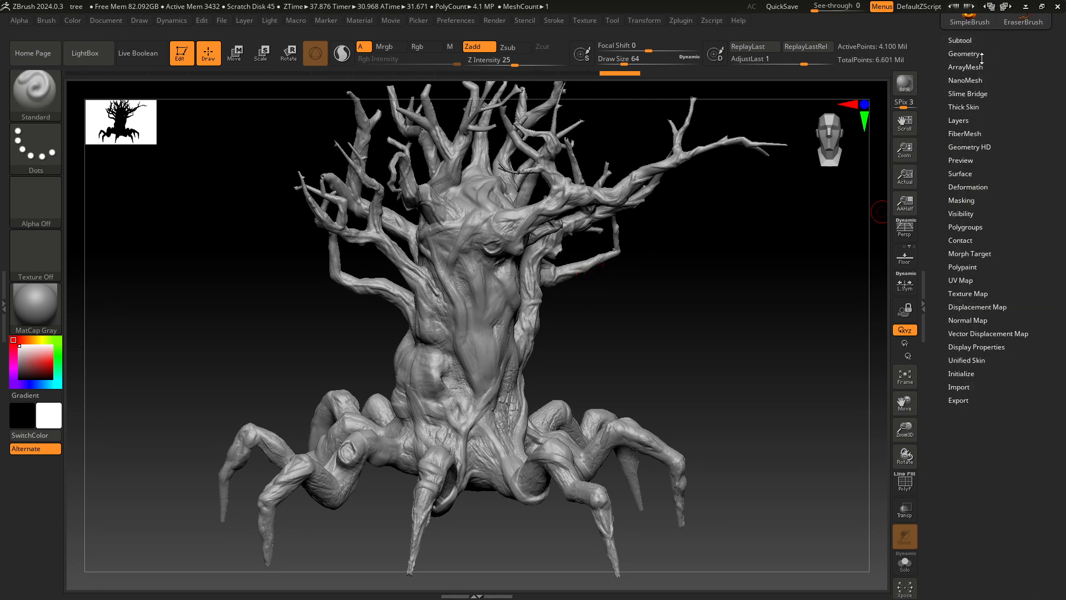
left_click(980, 54)
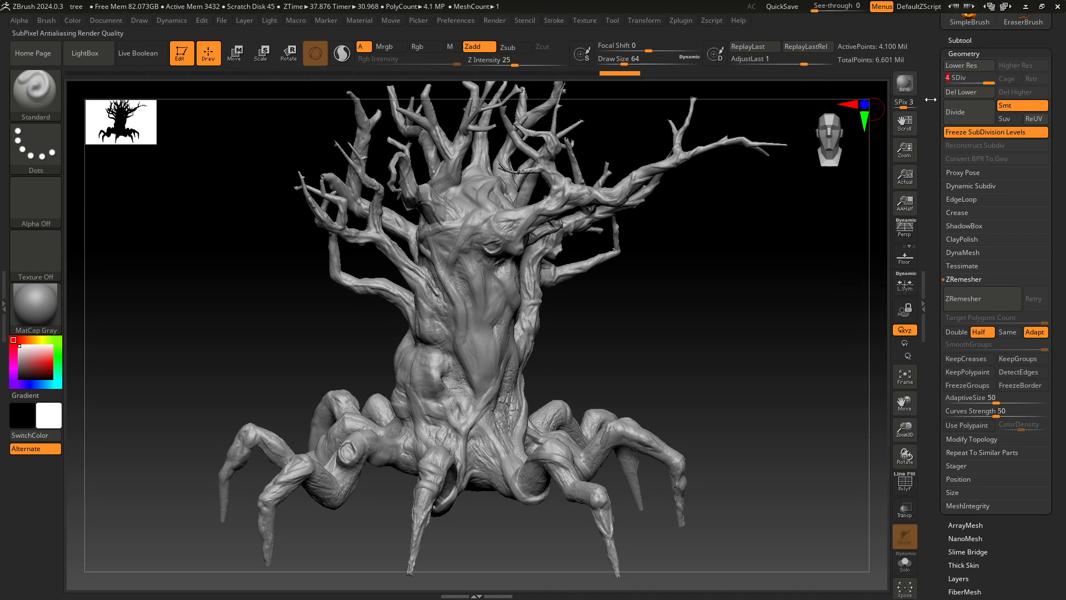
left_click_drag(945, 84, 945, 83)
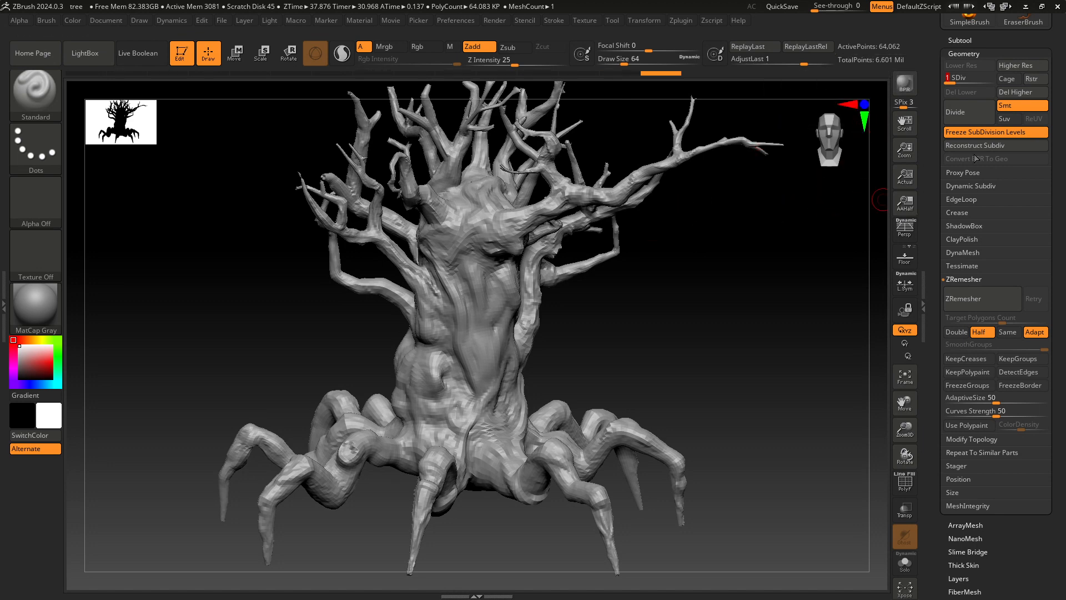
Show tree_high again, run ProjectAll onto tree_low at subdivision level 1, and hide tree_high.
left_click(997, 40)
left_click(1044, 78)
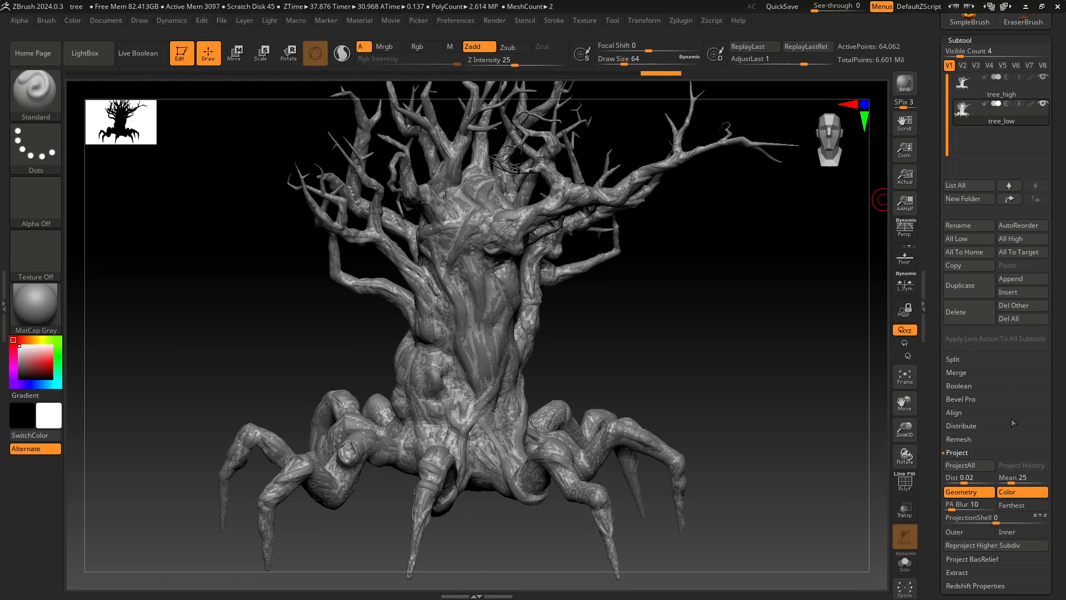
left_click(969, 469)
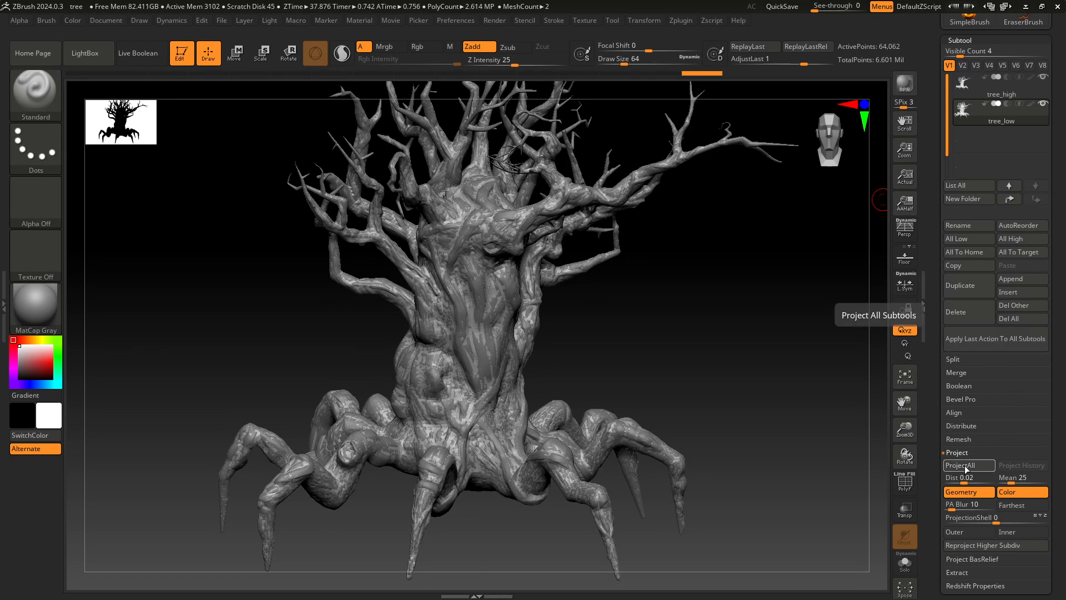
left_click_drag(281, 285, 252, 279)
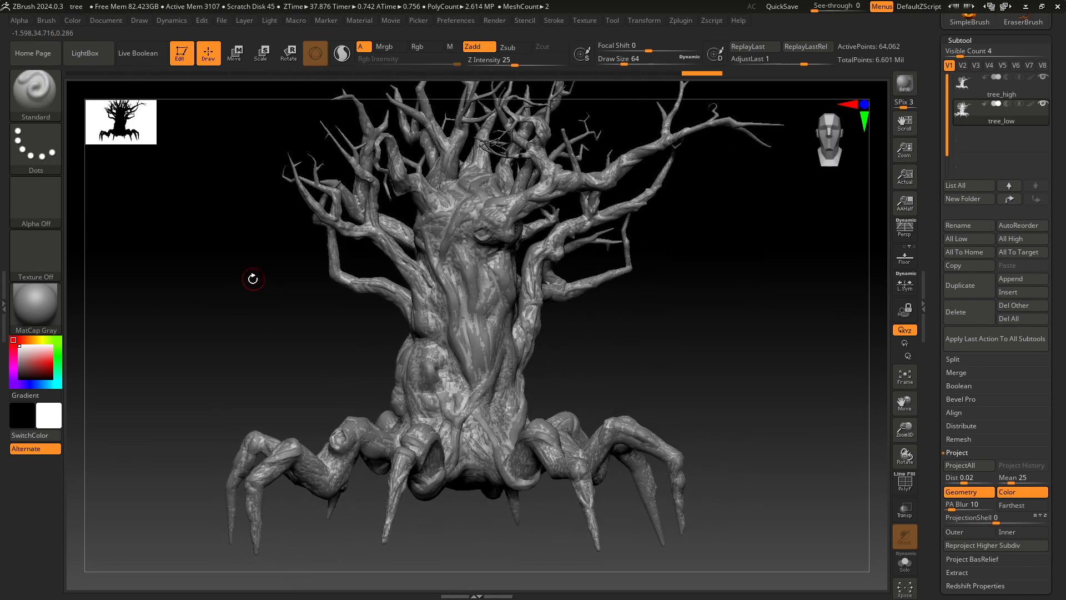
left_click(1043, 77)
left_click_drag(691, 182, 687, 193)
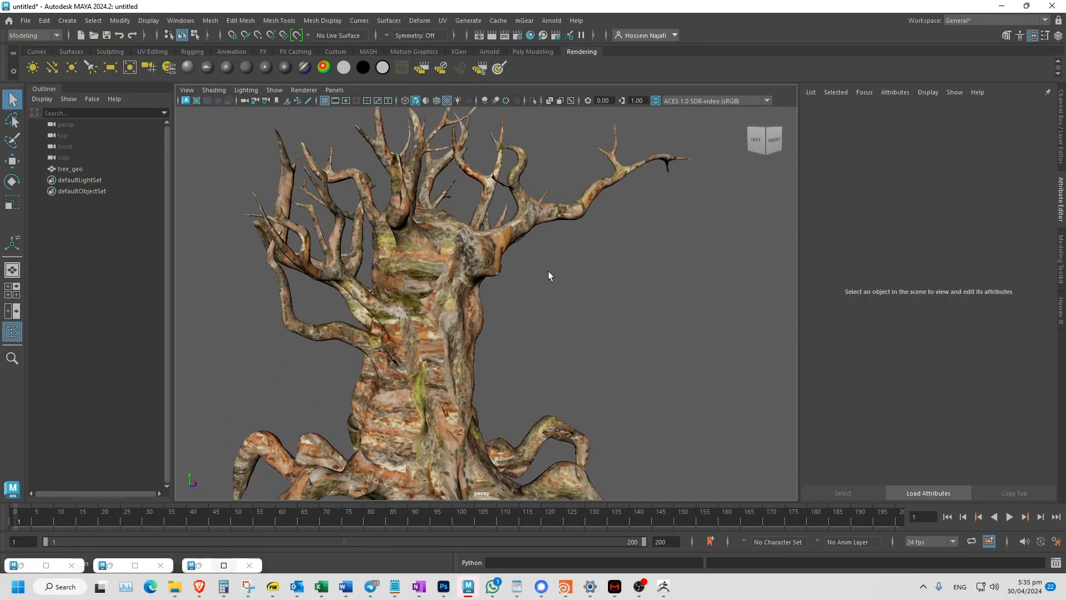
Switch to Maya to examine the textured tree_geo's trunk and branches, and return to ZBrush to compare the projected low-poly tree.
key("5")
middle_click_drag(621, 226, 567, 286, "alt")
mouse_move(568, 286)
right_mouse_down("alt")
mouse_move(564, 271)
mouse_move(595, 263)
right_mouse_up("alt")
middle_click_drag(595, 263, 542, 327, "alt")
right_click_drag(541, 326, 613, 304, "alt")
middle_click_drag(530, 303, 600, 319, "alt")
mouse_move(408, 313)
left_mouse_down("alt")
mouse_move(438, 314)
mouse_move(428, 317)
left_mouse_up("alt")
key("alt+Tab")
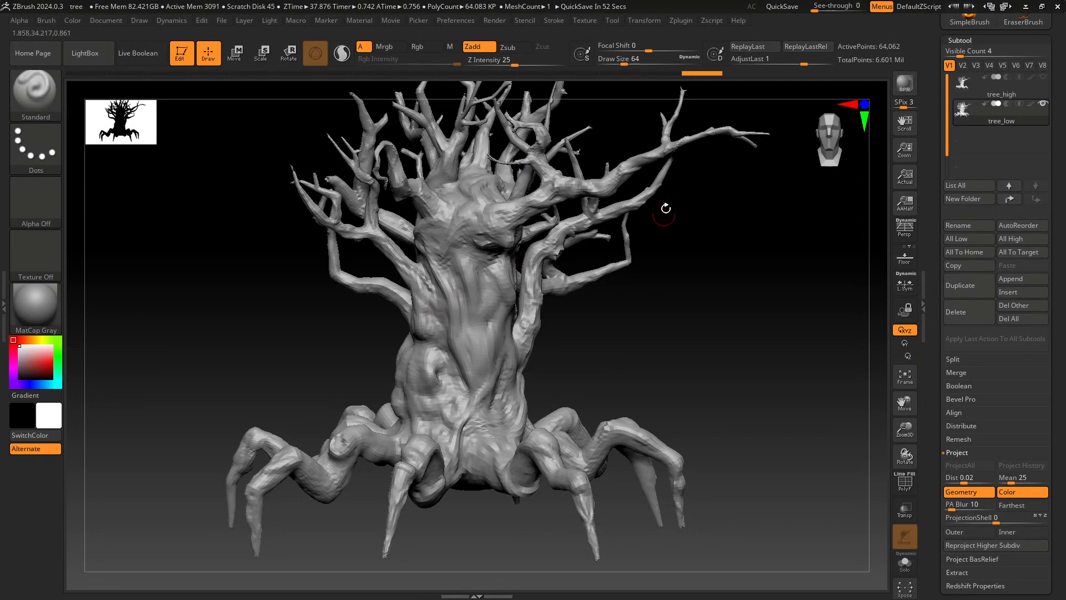
left_click_drag(743, 186, 720, 181)
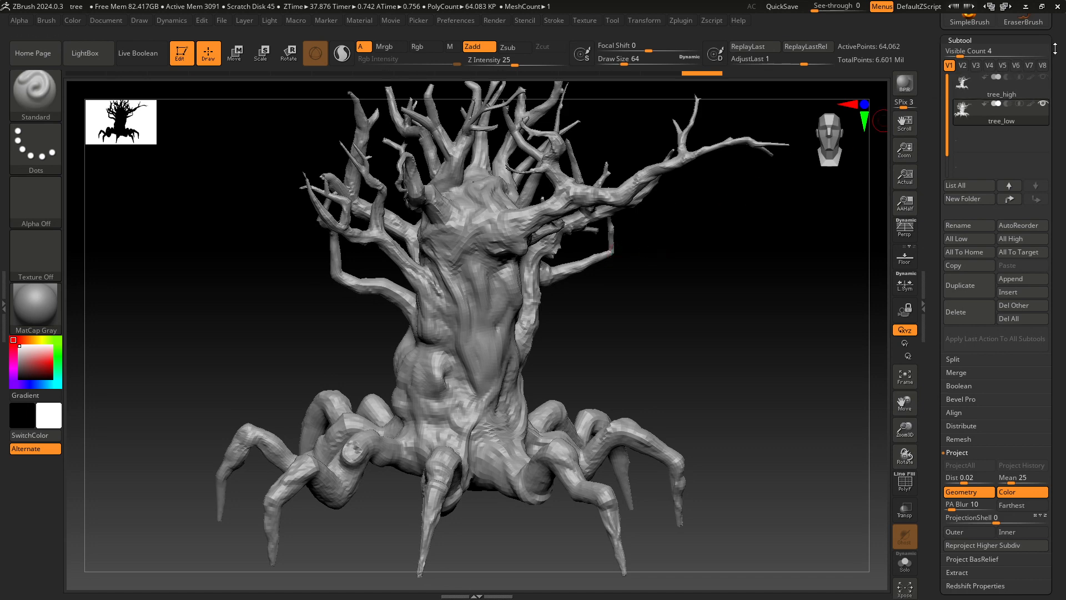
Export the level 1 tree_low mesh as an OBJ file named tree_low3_UV_projected.obj in the scenes folder.
scroll(1040, 134, "up", 5)
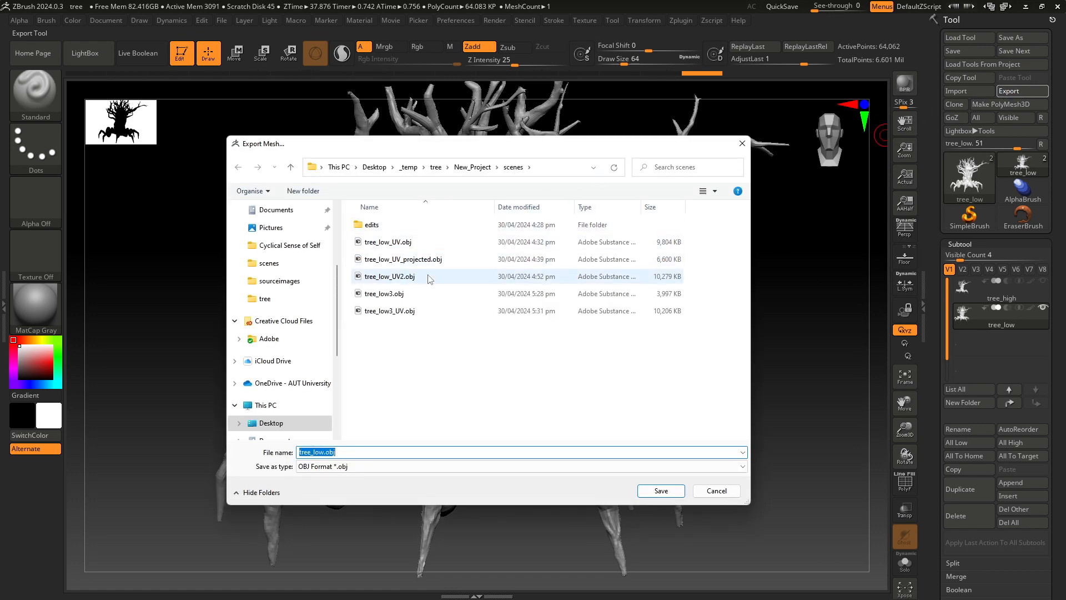
left_click(384, 310)
left_click(333, 452)
left_click(338, 453)
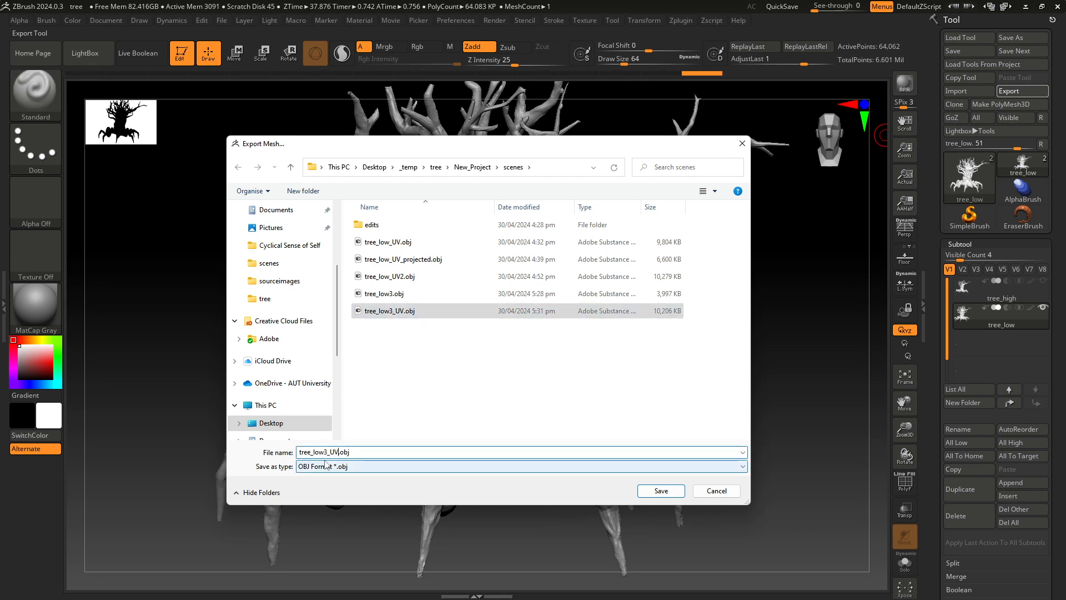
type("_Z")
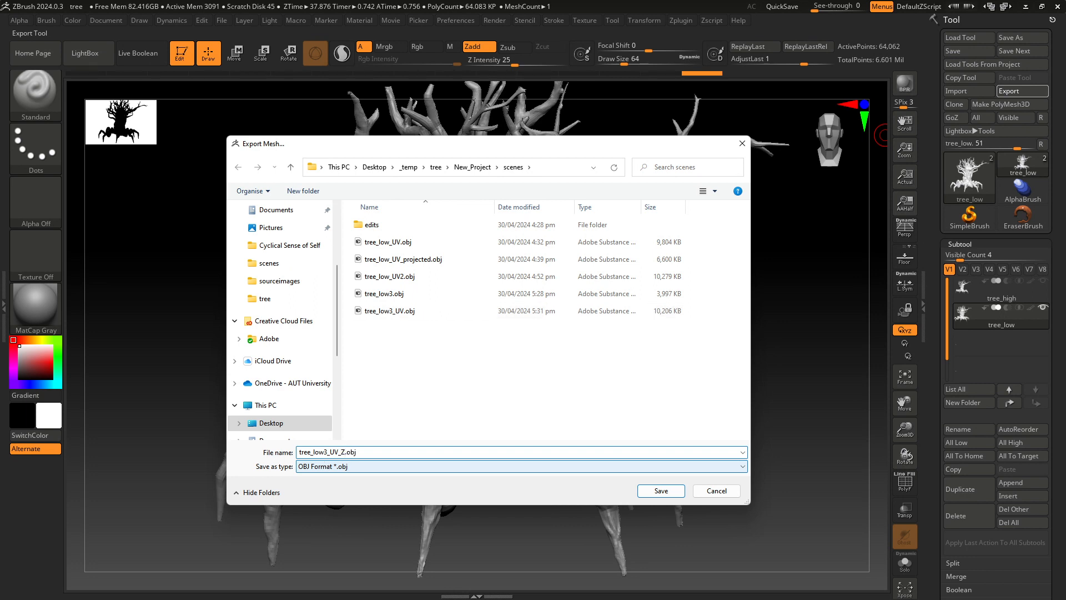
key("BackSpace")
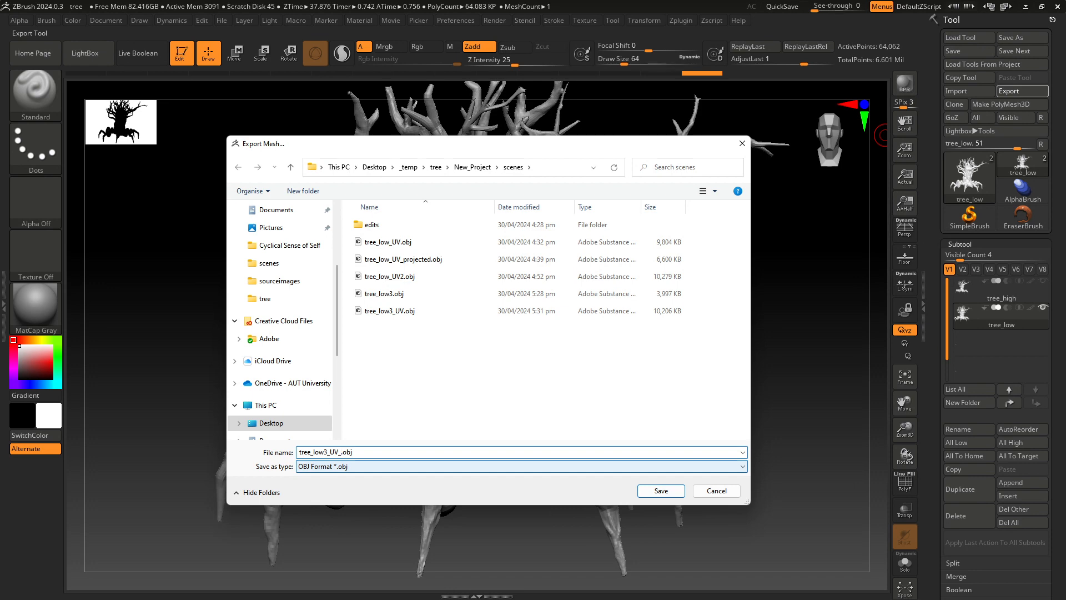
type("projected")
key("Return")
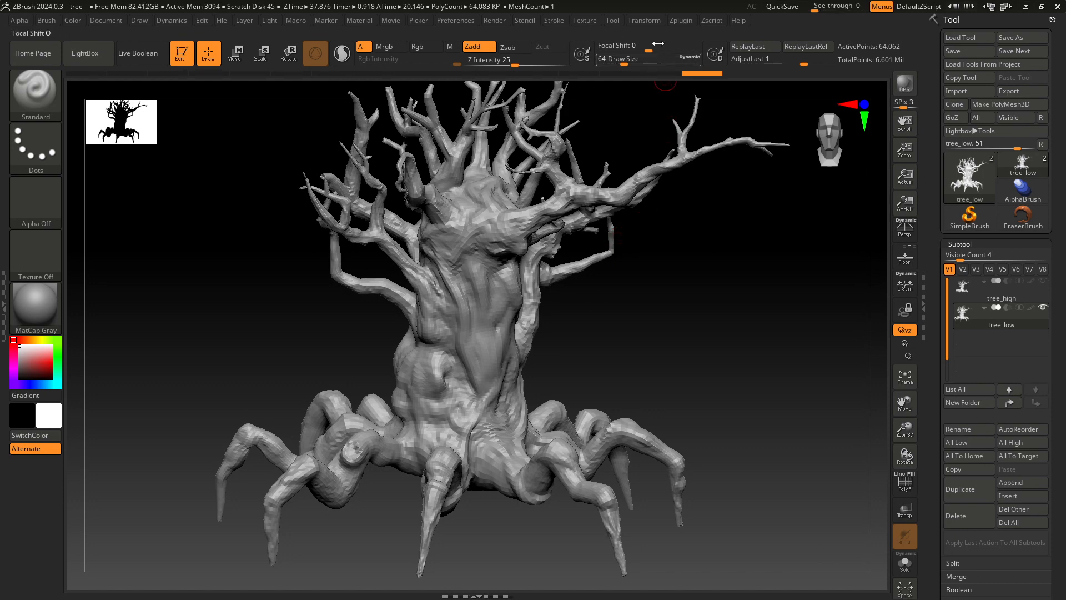
Open the Multi Map Exporter and review the map size, export options and displacement map settings for tree_low.
left_click(678, 19)
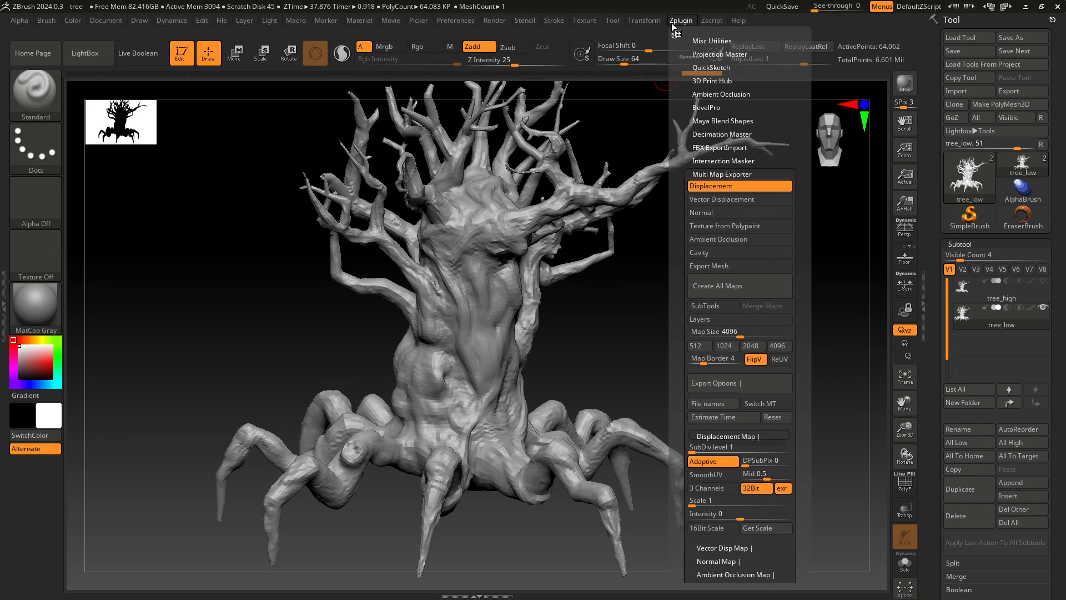
left_click(764, 172)
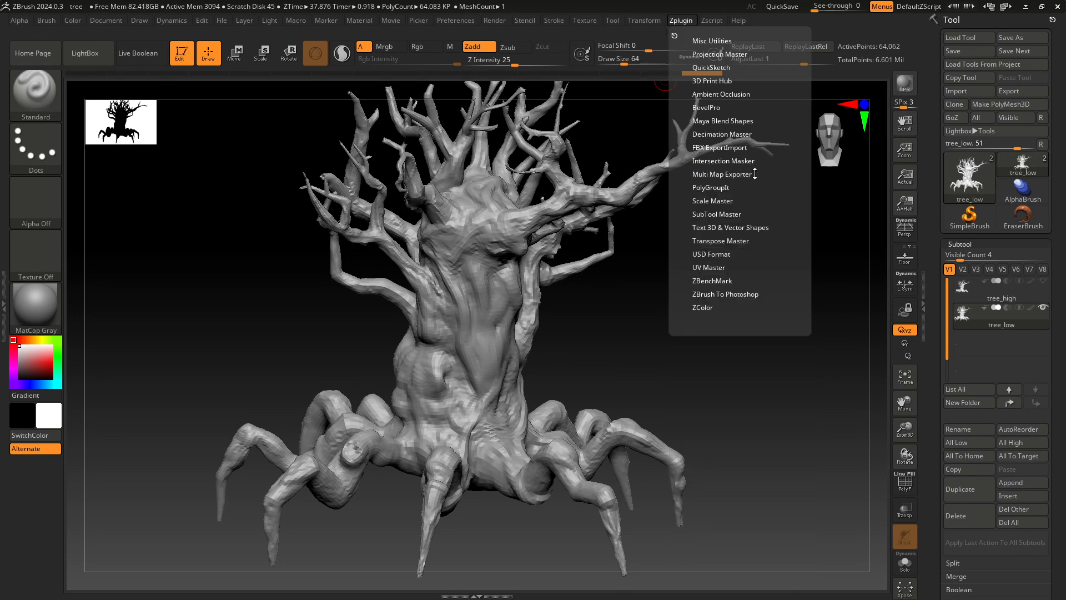
left_click(681, 21)
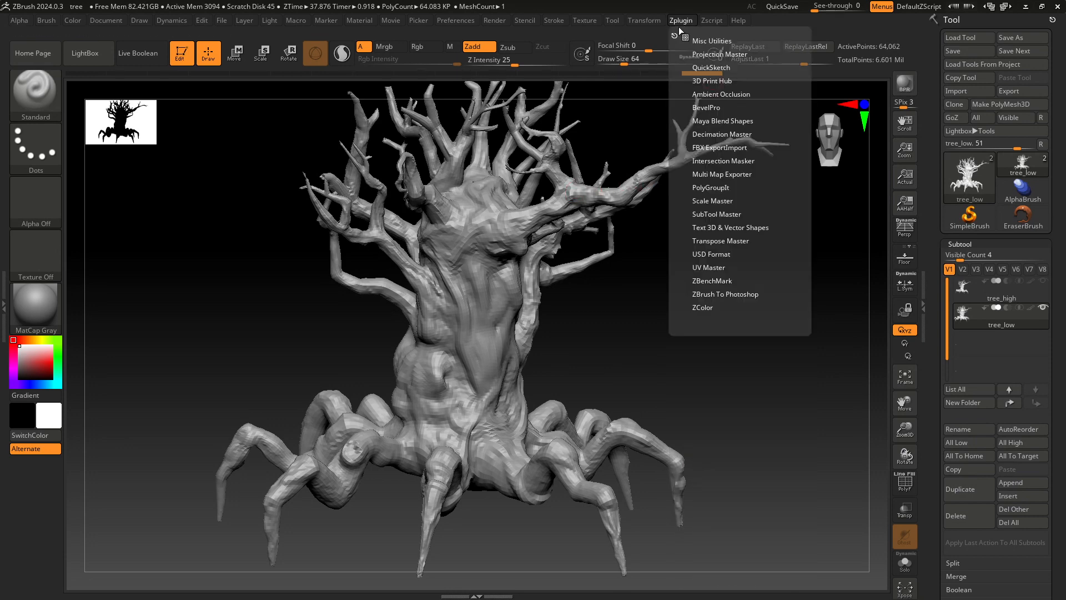
left_click(727, 175)
left_click(730, 174)
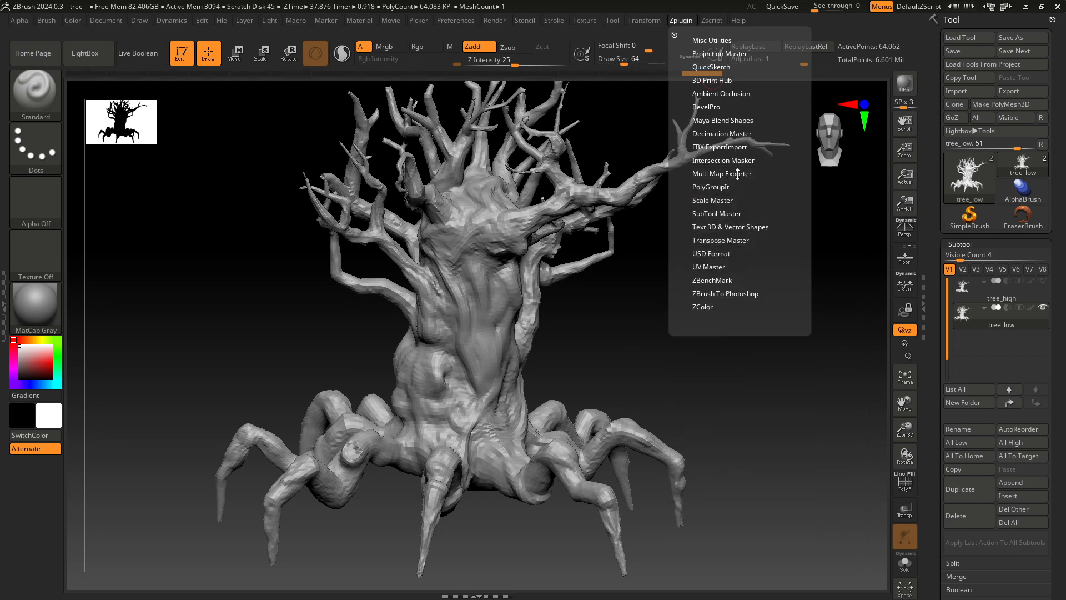
mouse_move(1021, 319)
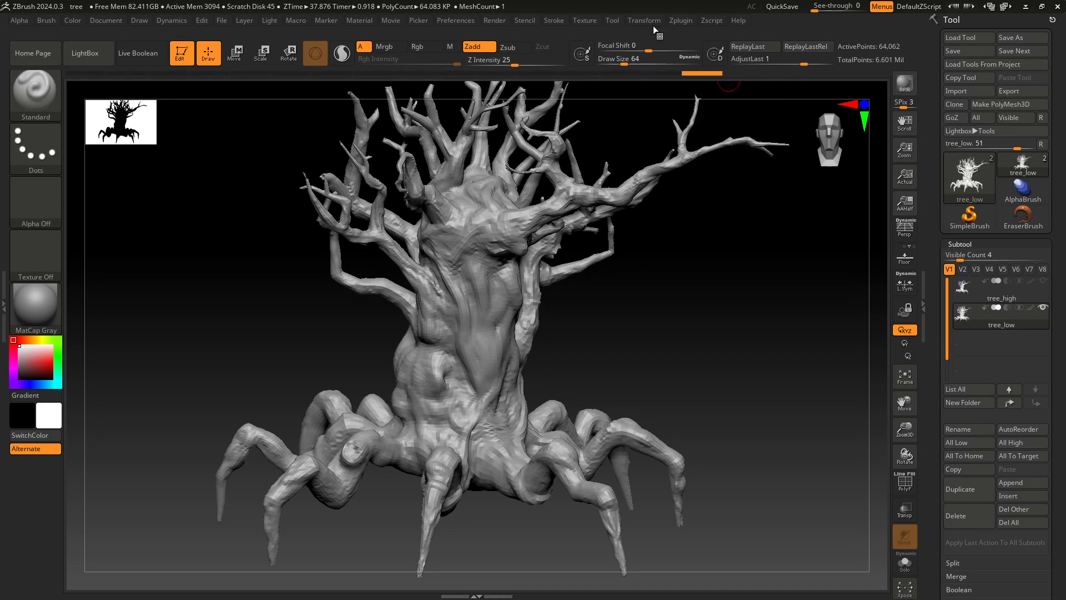
left_click(680, 20)
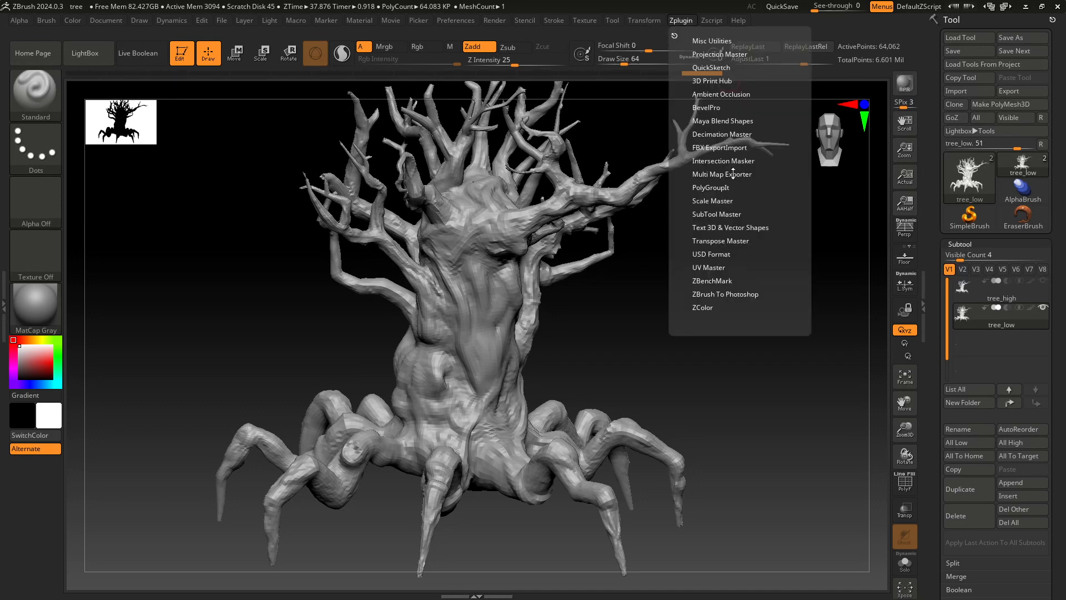
left_click(733, 173)
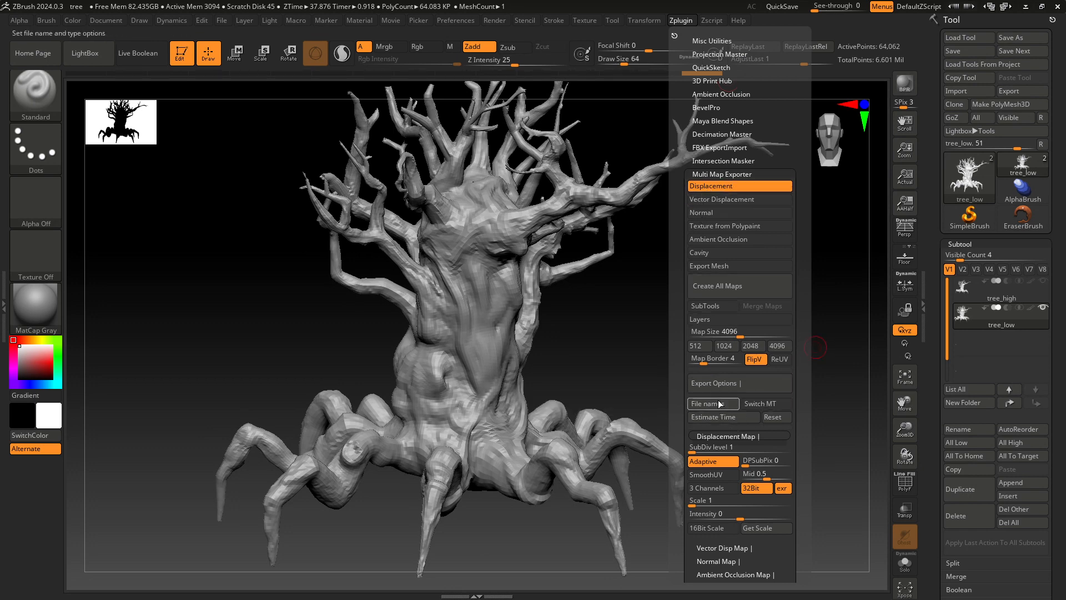
left_click(737, 387)
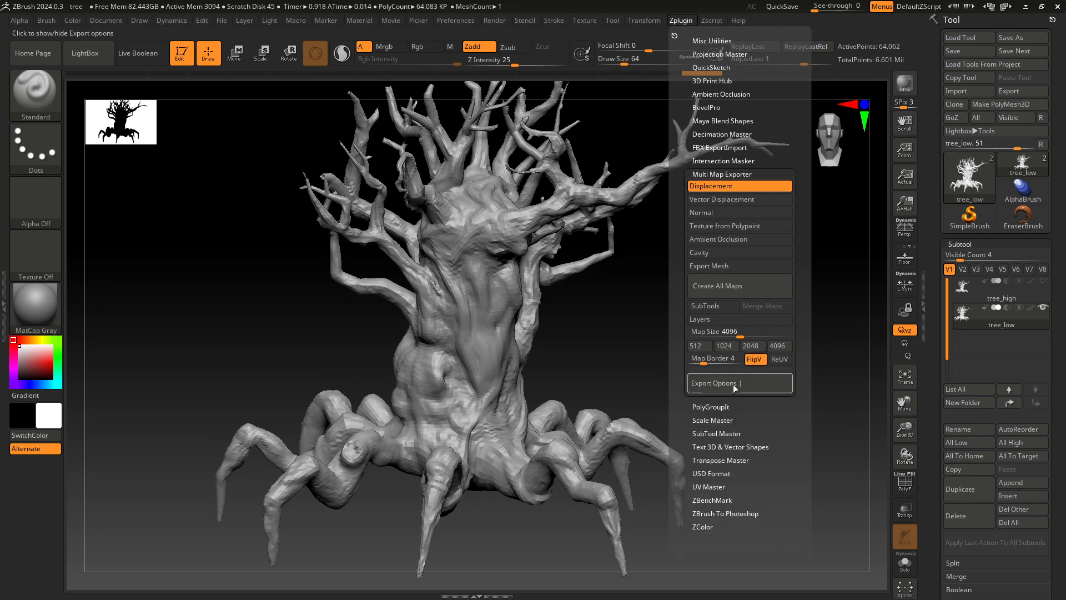
left_click(735, 387)
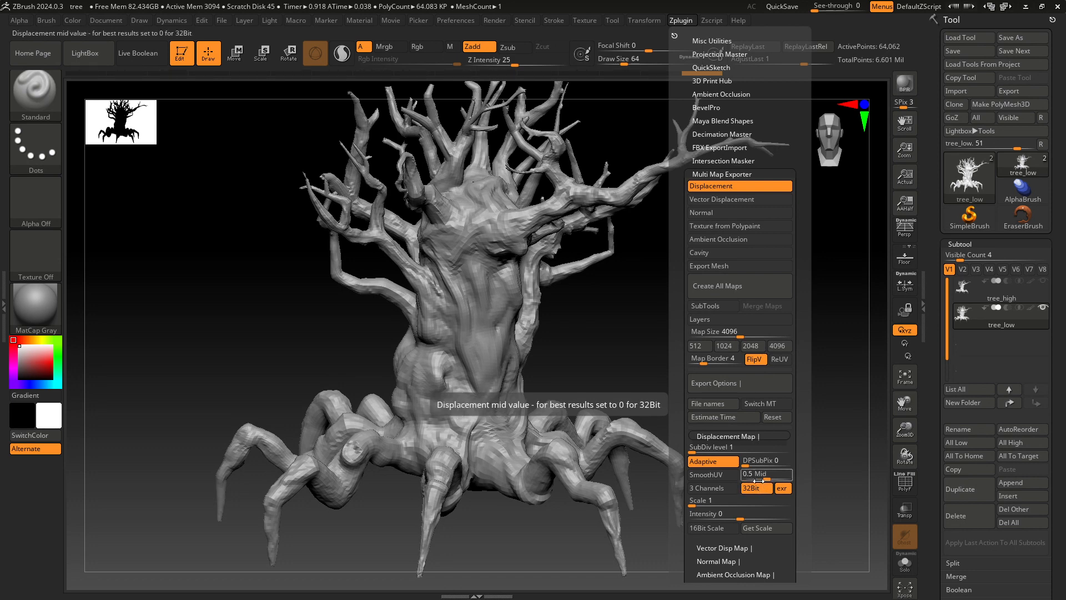
Create all maps for tree_low, saving them as tree_displacement.exr in the sourceimages folder.
left_click(731, 286)
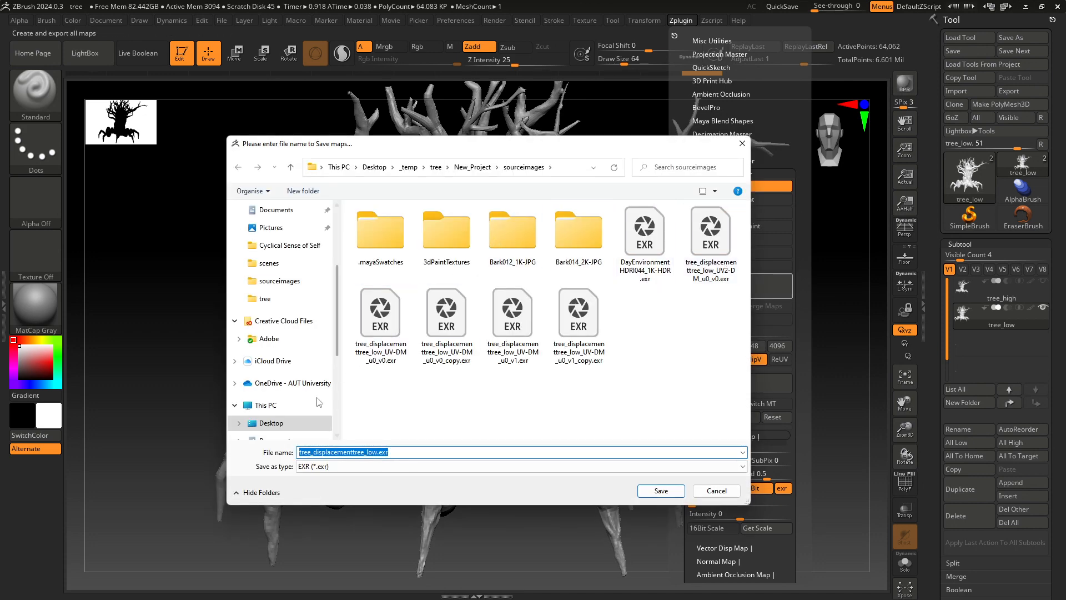
left_click(353, 452)
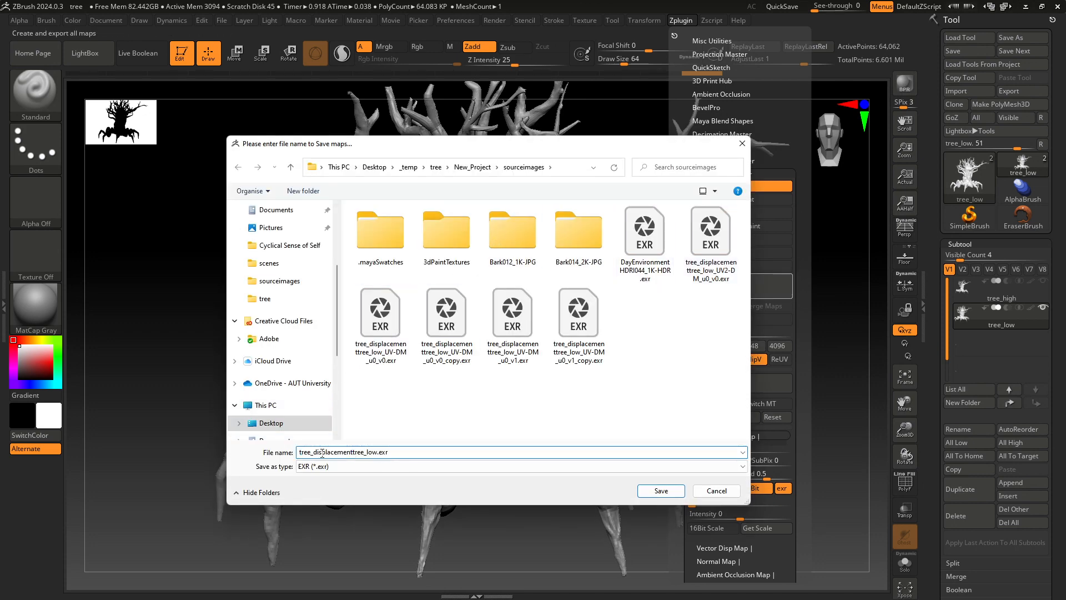
left_click_drag(353, 452, 373, 452)
key("BackSpace")
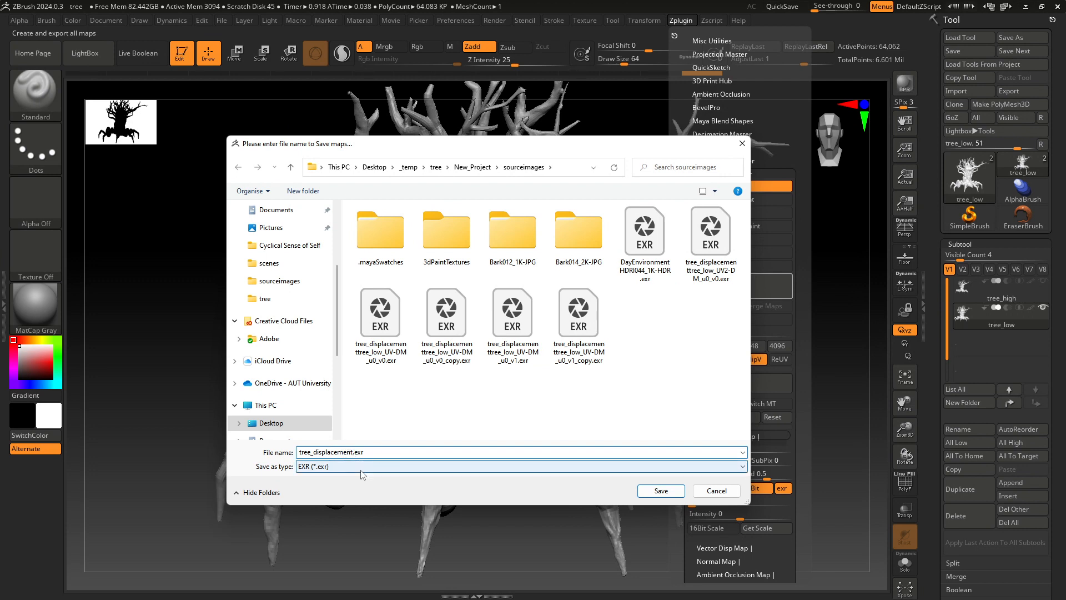
left_click(662, 492)
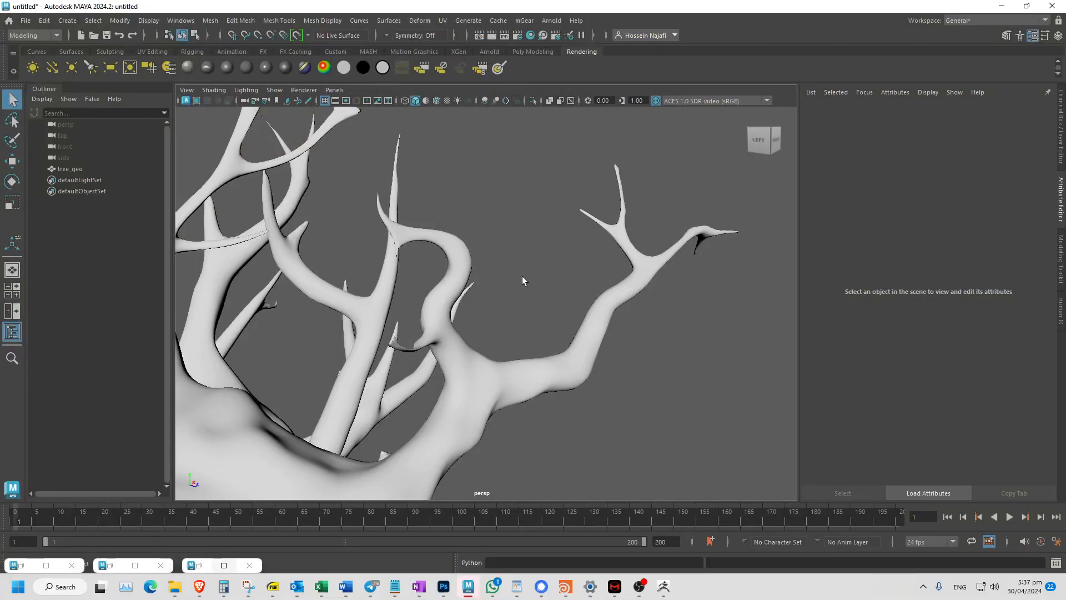
Switch to Maya and import tree_low3_UV_projected.obj from the scenes folder.
left_click(26, 21)
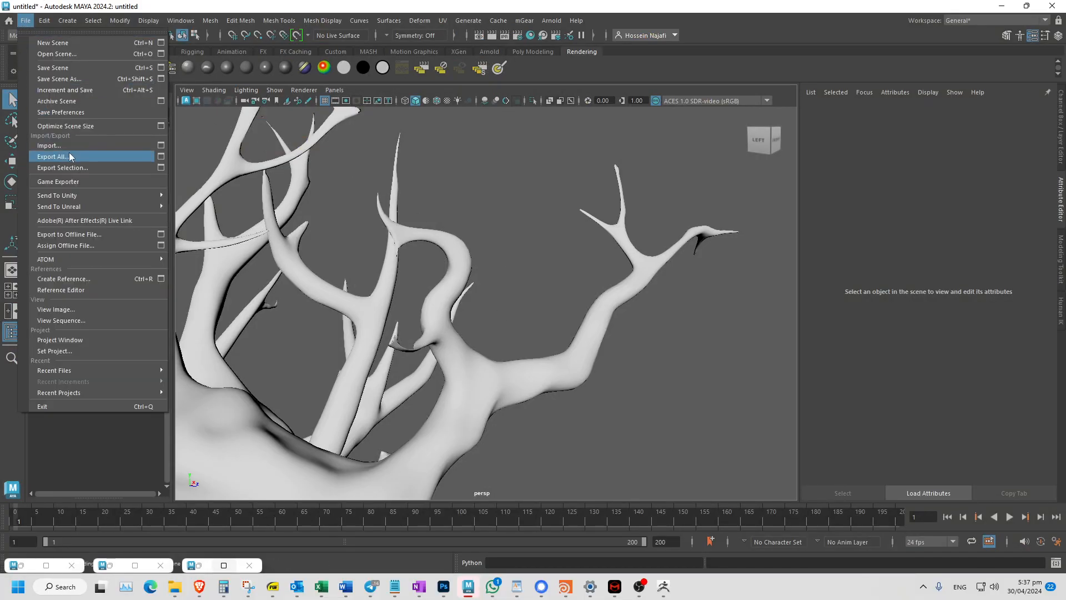
left_click(73, 152)
key("Escape")
left_click(26, 21)
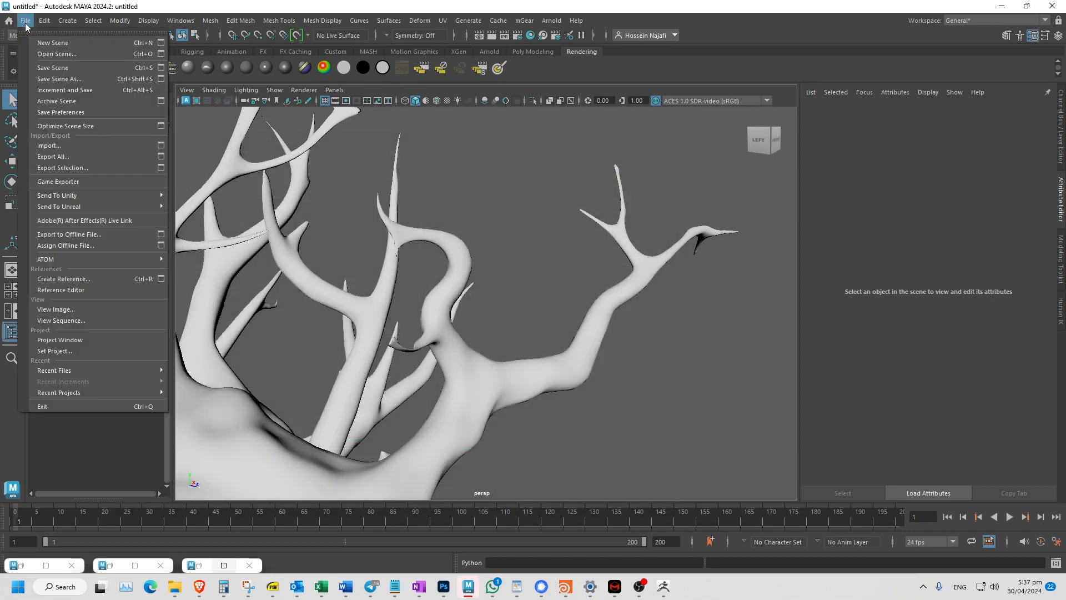
left_click(48, 146)
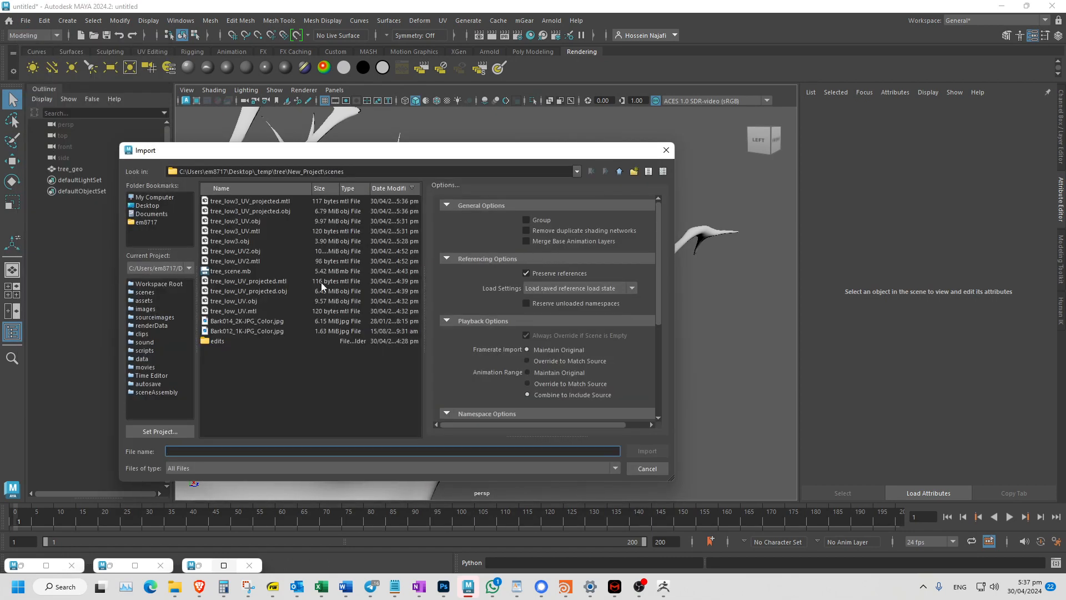
double_click(262, 211)
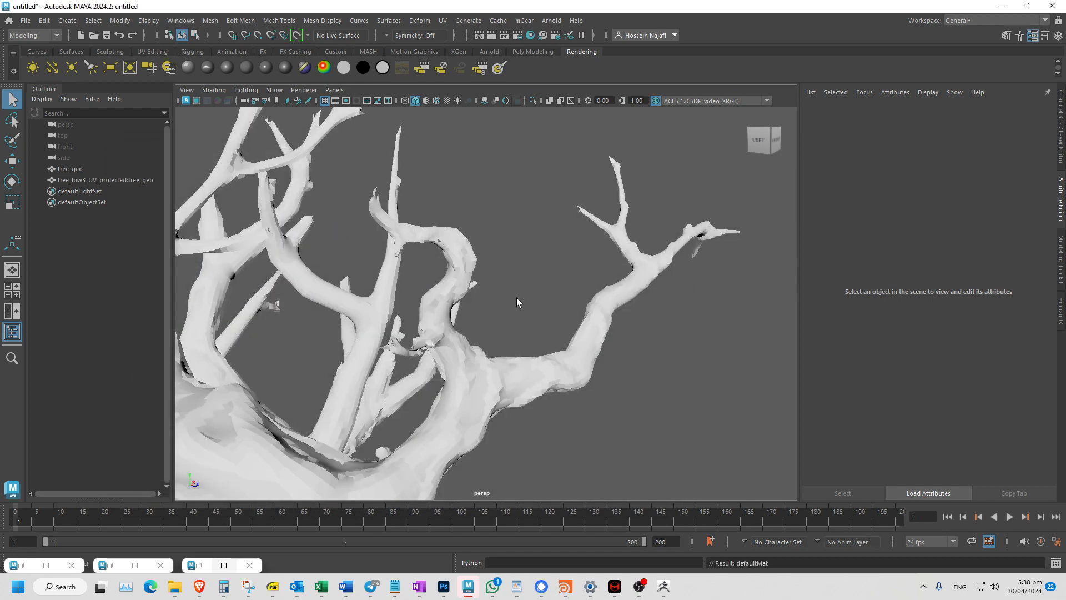
Move the imported projected tree off the overlapping tree_geo, by about 1.24 in X and 1.35 in Z.
middle_click_drag(461, 318, 538, 268, "alt")
middle_click_drag(495, 297, 532, 283, "alt")
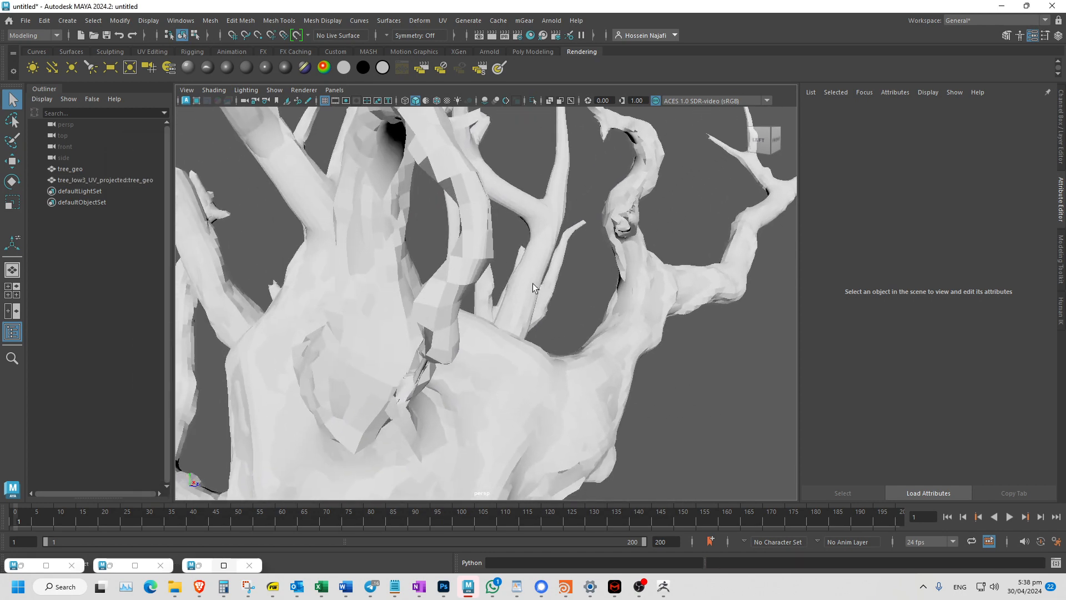
right_click_drag(532, 283, 459, 315, "alt")
left_click_drag(460, 317, 444, 341, "alt")
left_click(444, 341)
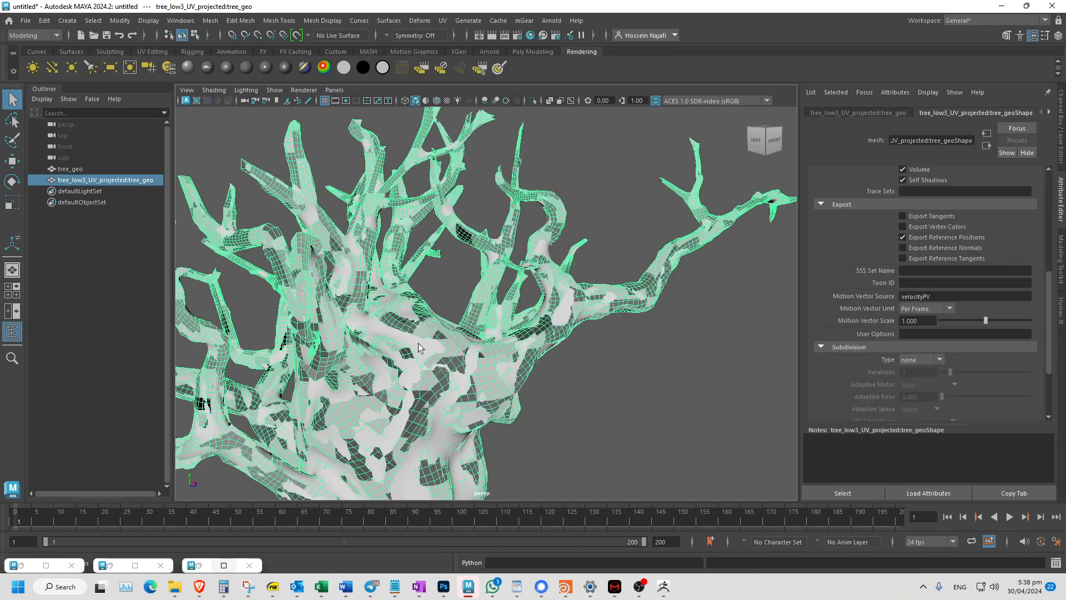
key("w")
right_click_drag(444, 372, 599, 345, "alt")
left_click(704, 393)
left_click_drag(705, 392, 520, 348, "alt")
Soften the edges of the imported projected tree mesh.
left_click(548, 263)
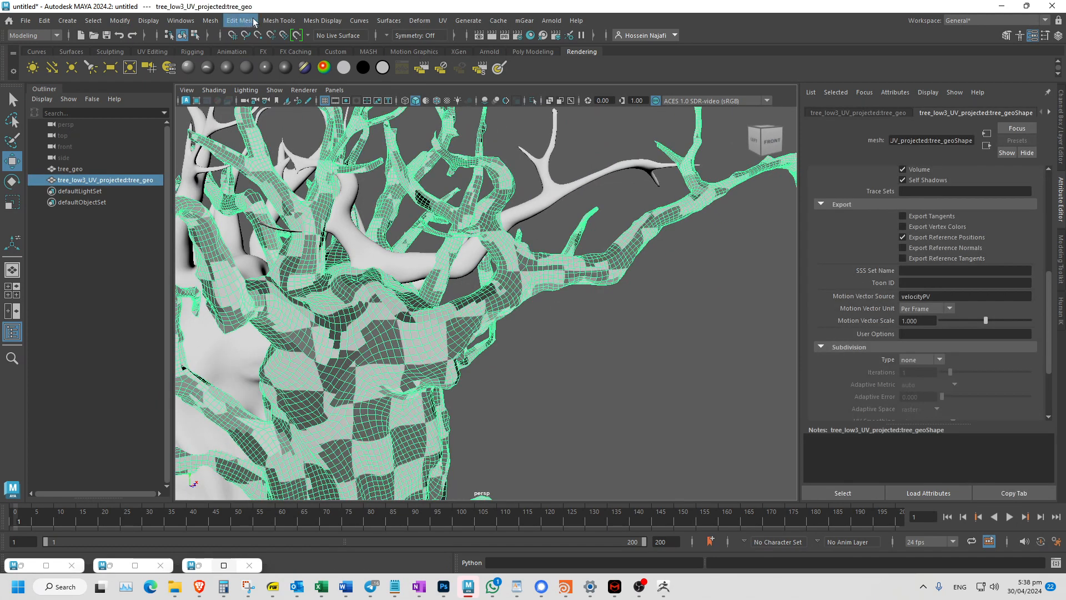
left_click(272, 21)
mouse_move(334, 23)
left_click(350, 120)
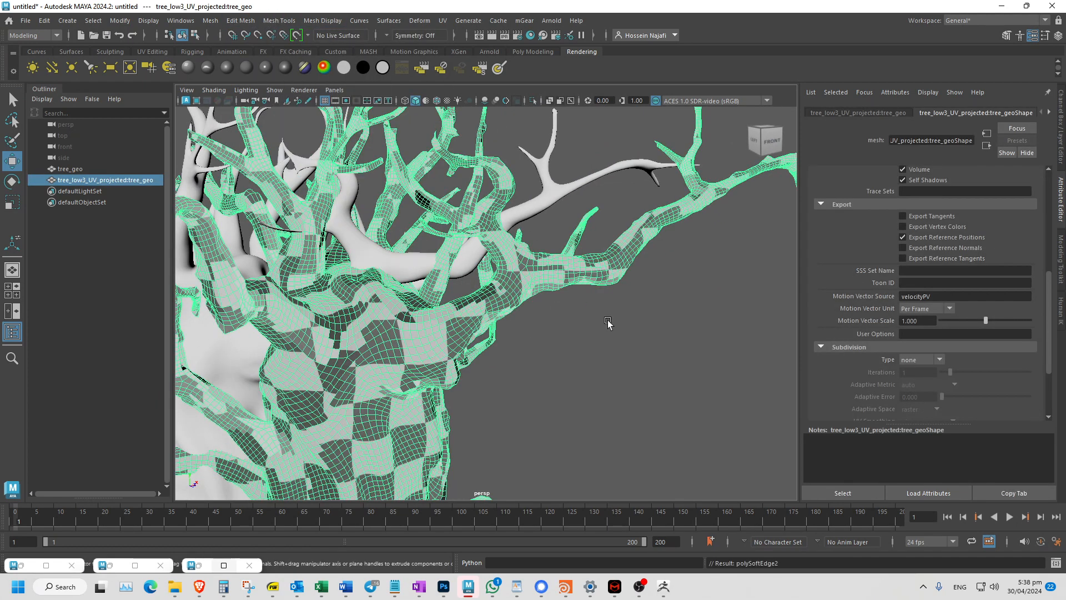
left_click(575, 344)
Examine the softened projected tree's branches, trunk and roots beside the original tree_geo.
left_click_drag(575, 344, 418, 348, "alt")
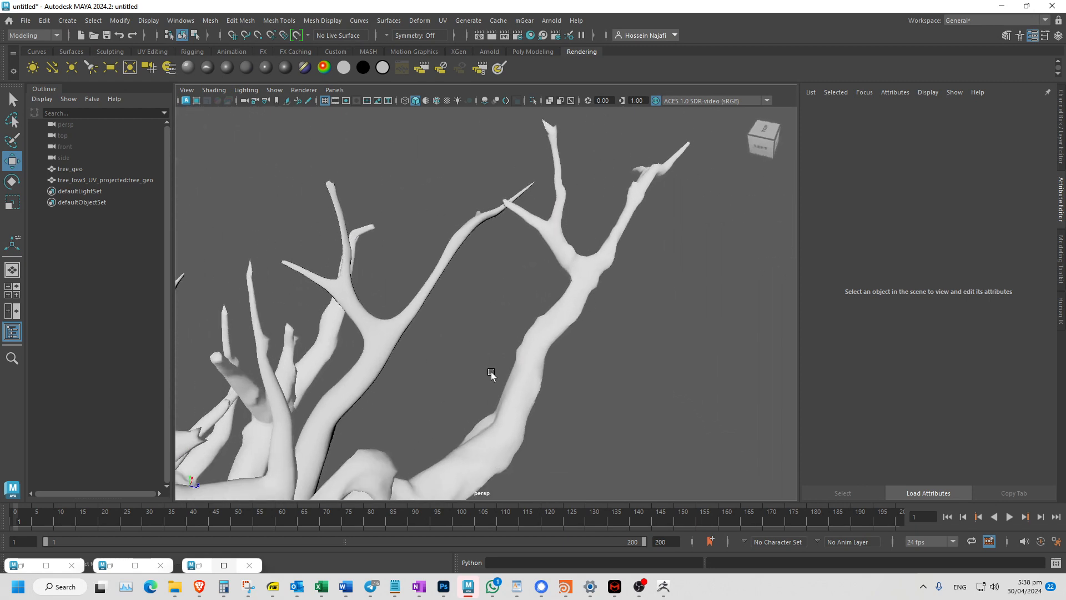
scroll(491, 372, "down", 10)
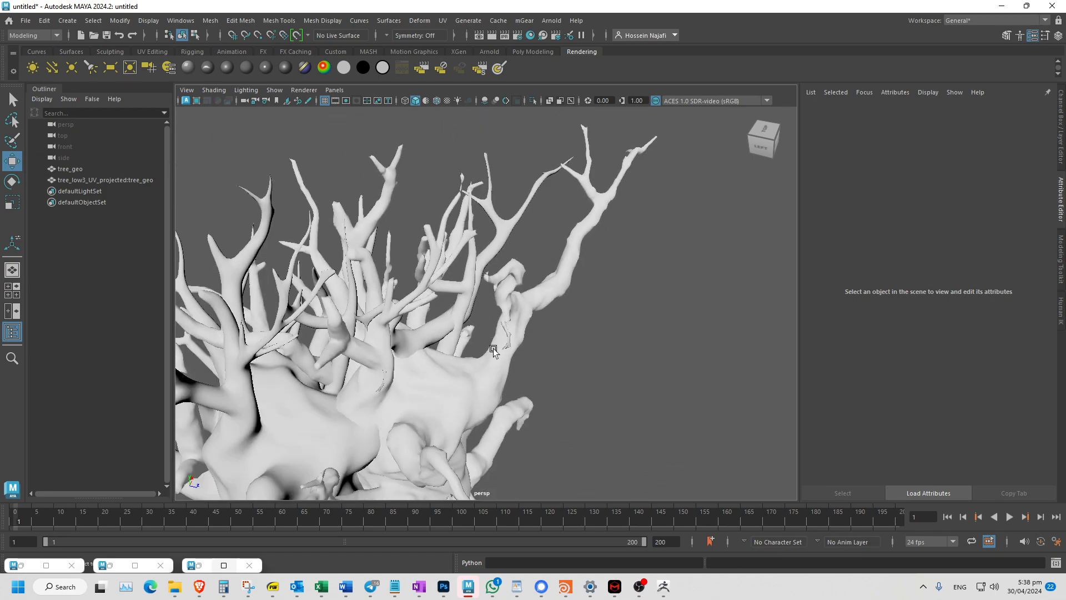
scroll(493, 350, "down", 3)
left_click_drag(493, 350, 455, 319, "alt")
middle_click_drag(454, 318, 581, 285, "alt")
left_click_drag(580, 285, 542, 336, "alt")
scroll(464, 335, "down", 4)
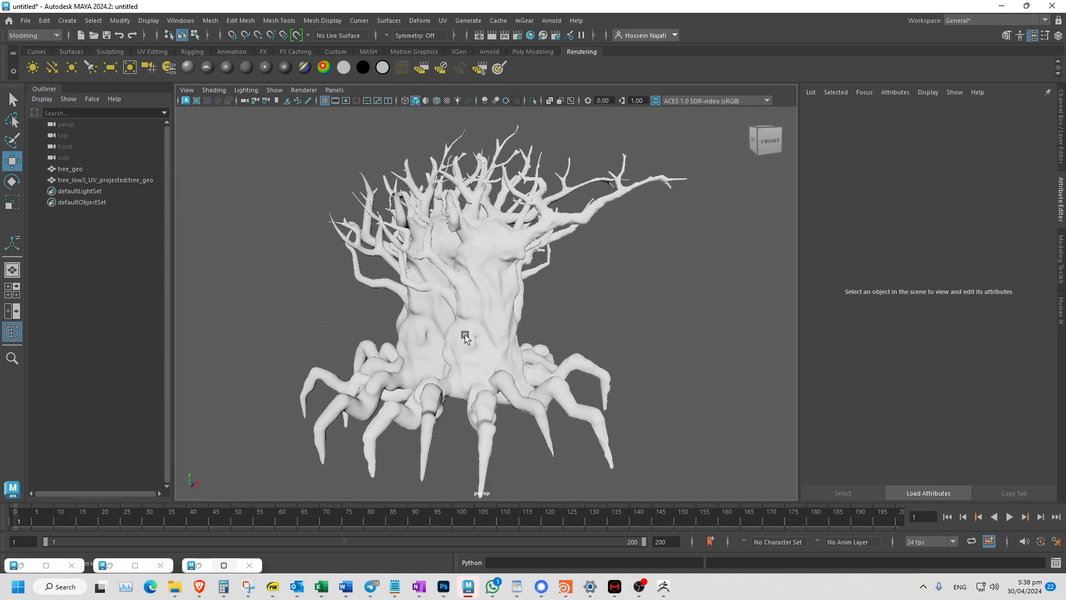
left_click_drag(465, 335, 488, 341, "alt")
Delete the original tree_geo, keeping only the projected tree, and check the remaining mesh.
left_click(434, 344)
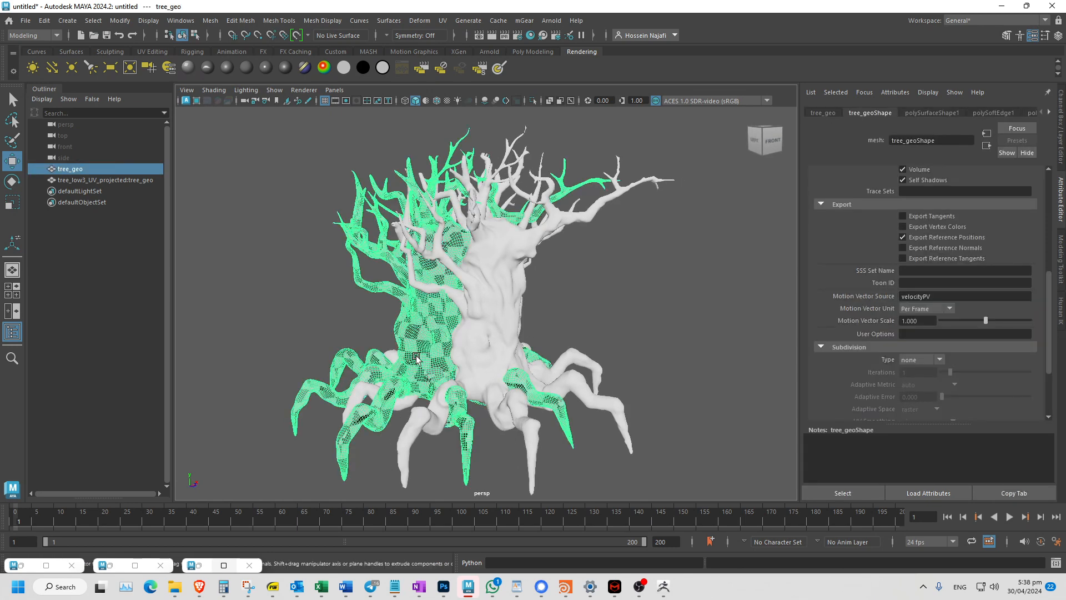
key("Delete")
left_click(484, 330)
left_click(567, 340)
left_click_drag(564, 344, 564, 324, "alt")
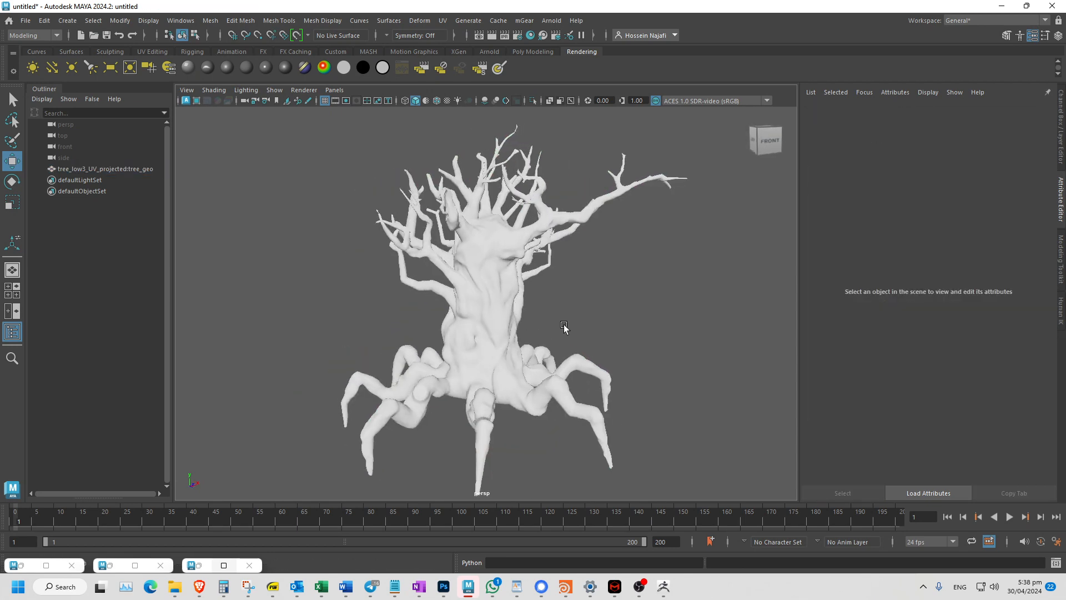
scroll(488, 316, "up", 6)
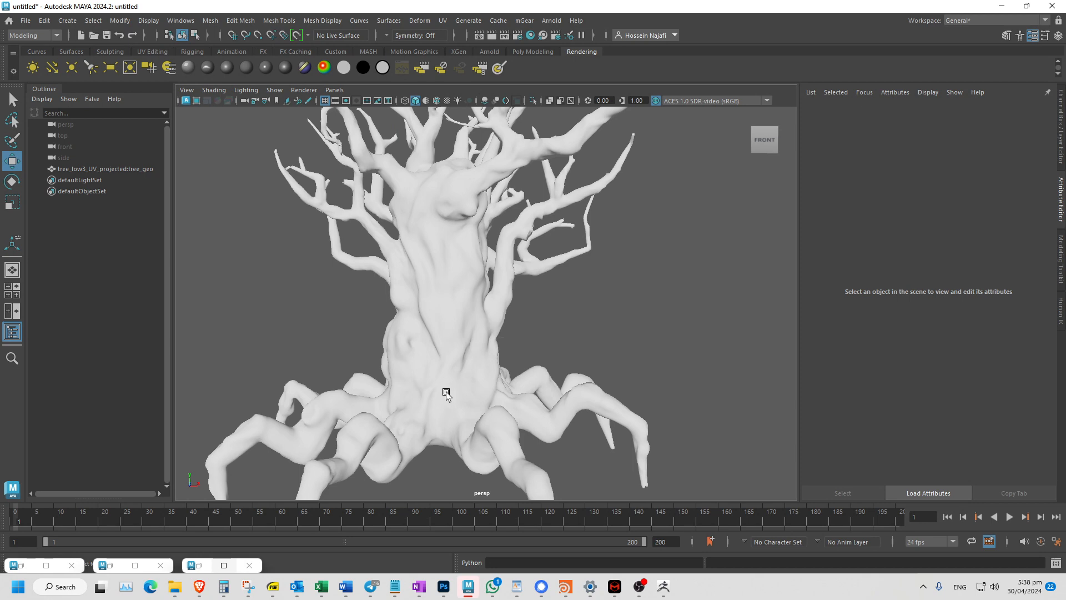
middle_click_drag(444, 358, 469, 357, "alt")
right_click_drag(469, 358, 423, 352, "alt")
middle_click_drag(423, 352, 416, 353, "alt")
Delete the projected tree's construction history and set its Translate X, Y and Z to 0.
left_click(451, 364)
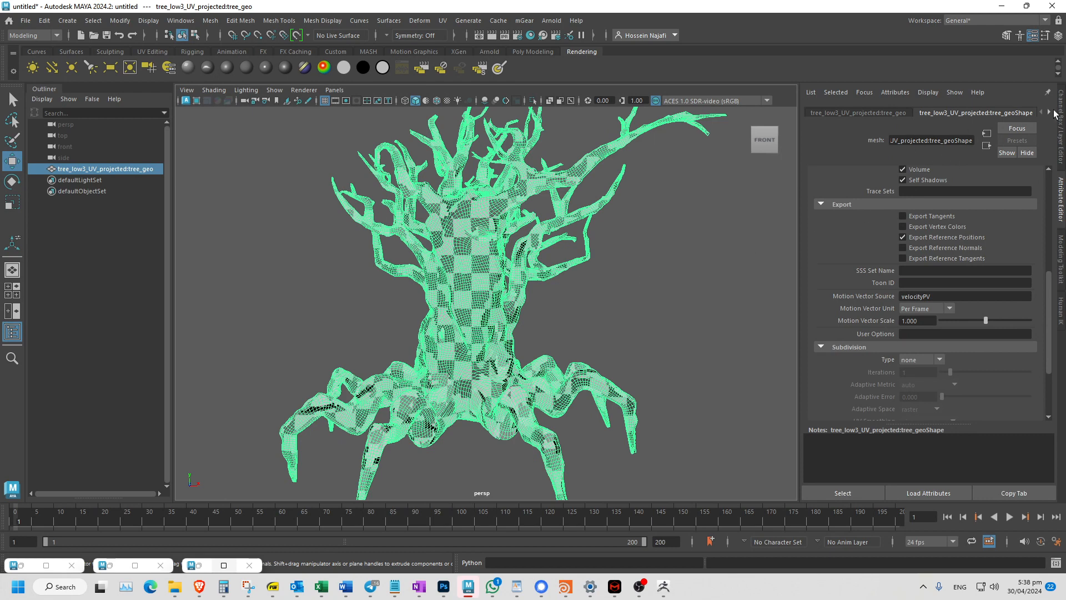
left_click(1061, 112)
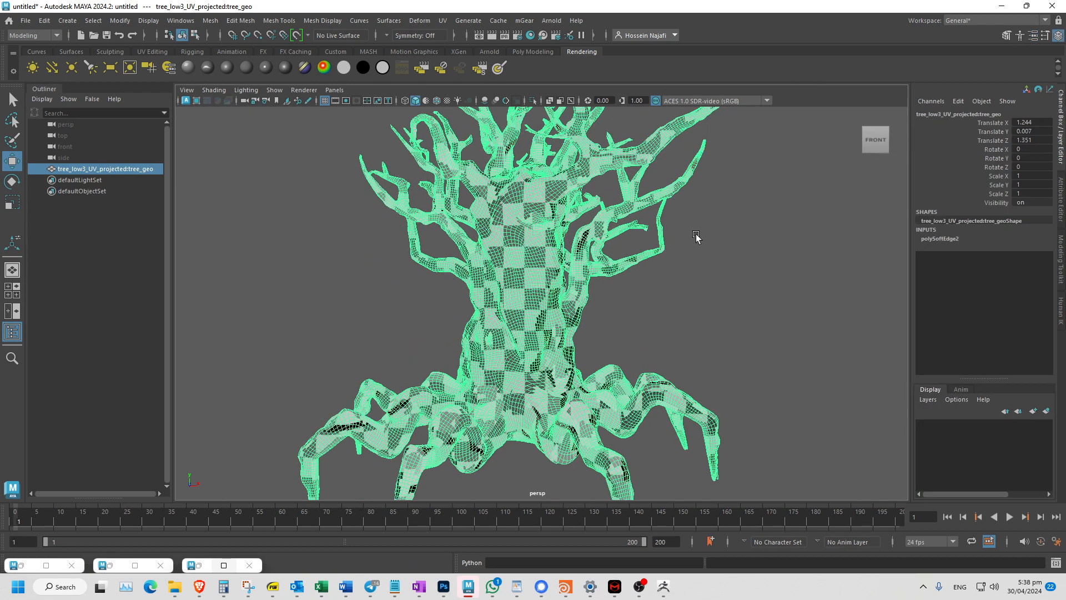
key("alt+shift+d")
left_click_drag(1030, 123, 1036, 136)
double_click(1029, 139)
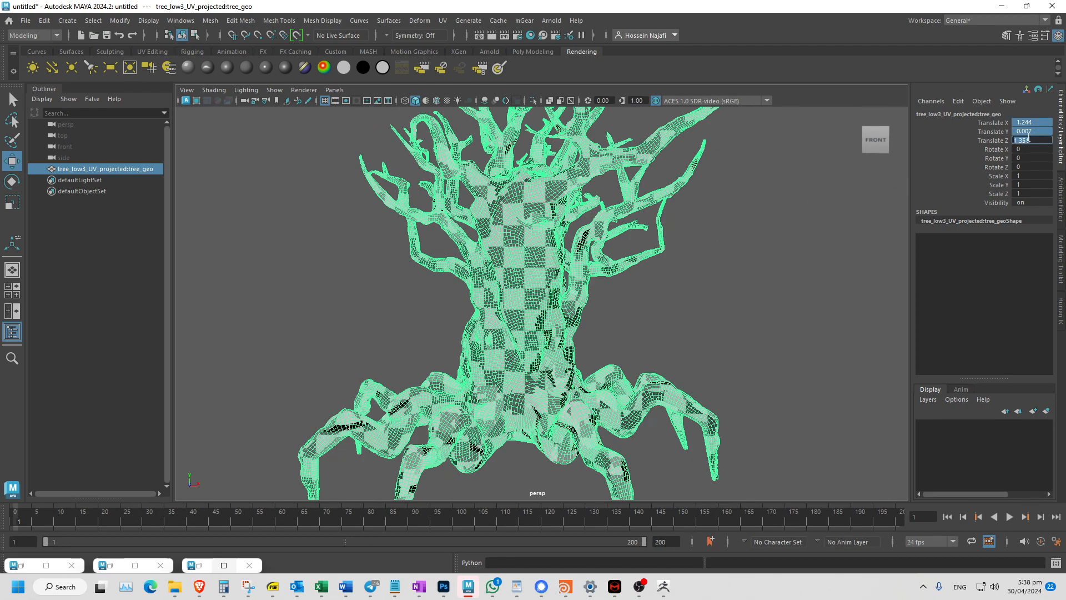
type("0")
key("Return")
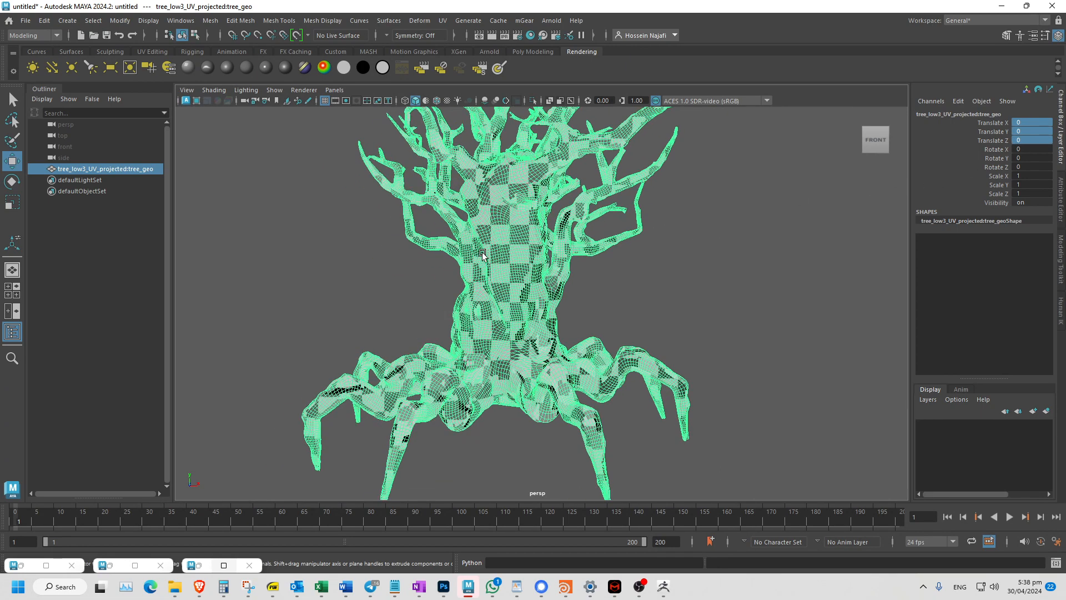
Create a default polygon cube at the origin for comparison with the tree, and select the projected tree mesh.
left_click(364, 257)
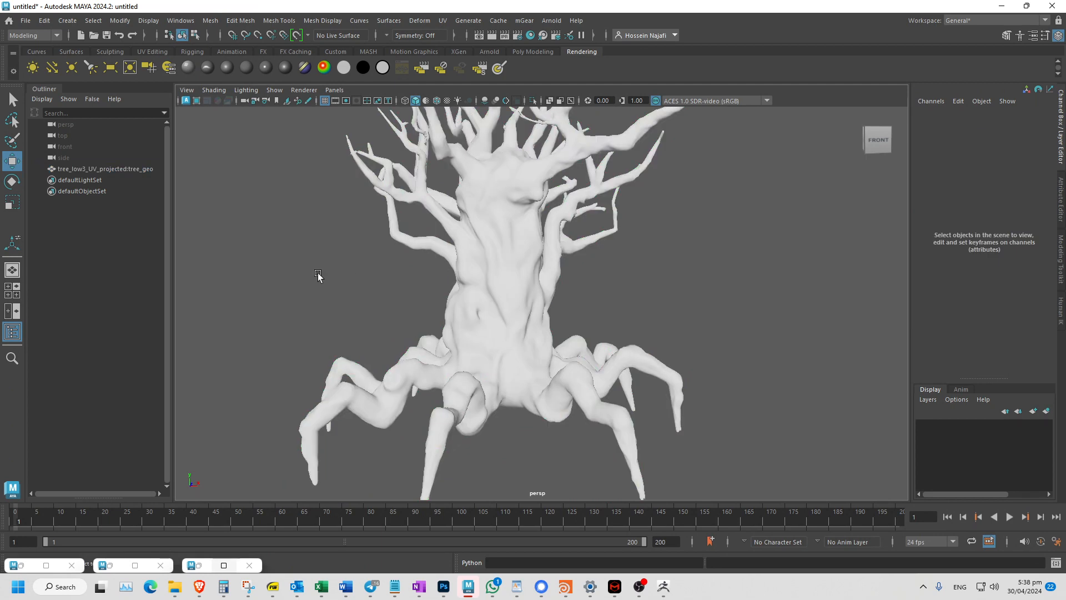
middle_click_drag(317, 276, 399, 261, "alt")
right_click_drag(359, 251, 346, 276, "shift")
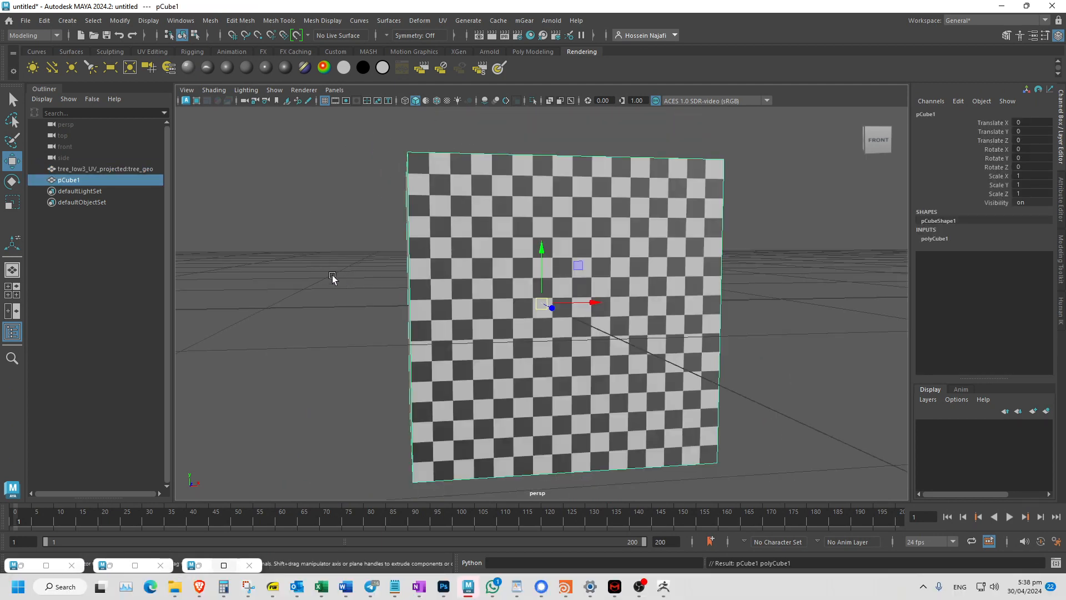
mouse_move(331, 276)
left_mouse_down("alt")
mouse_move(342, 282)
mouse_move(290, 264)
mouse_move(315, 276)
left_mouse_up("alt")
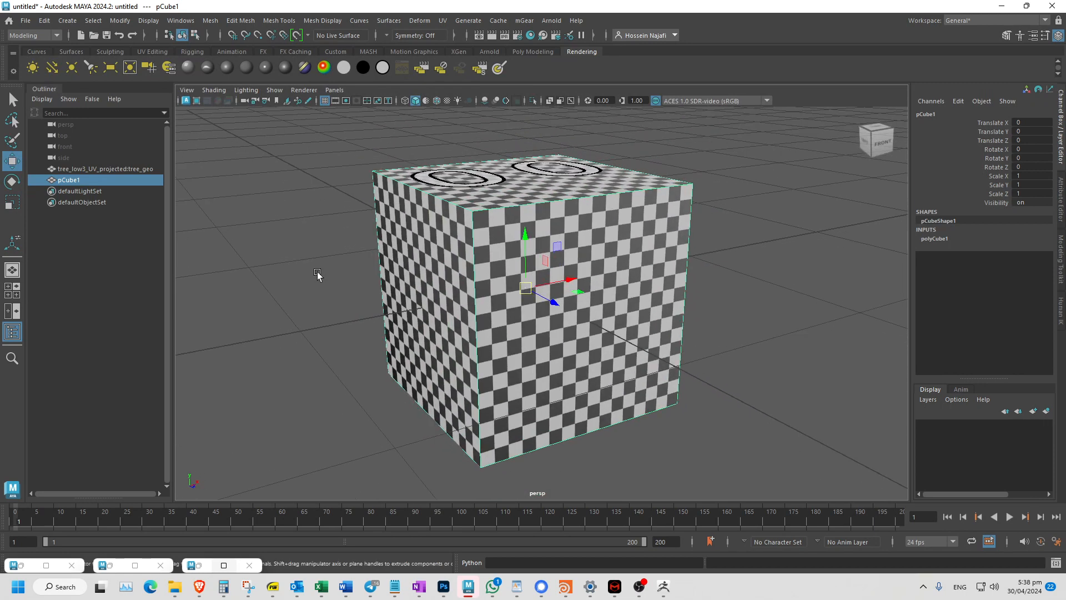
left_click(317, 275)
left_click(119, 170)
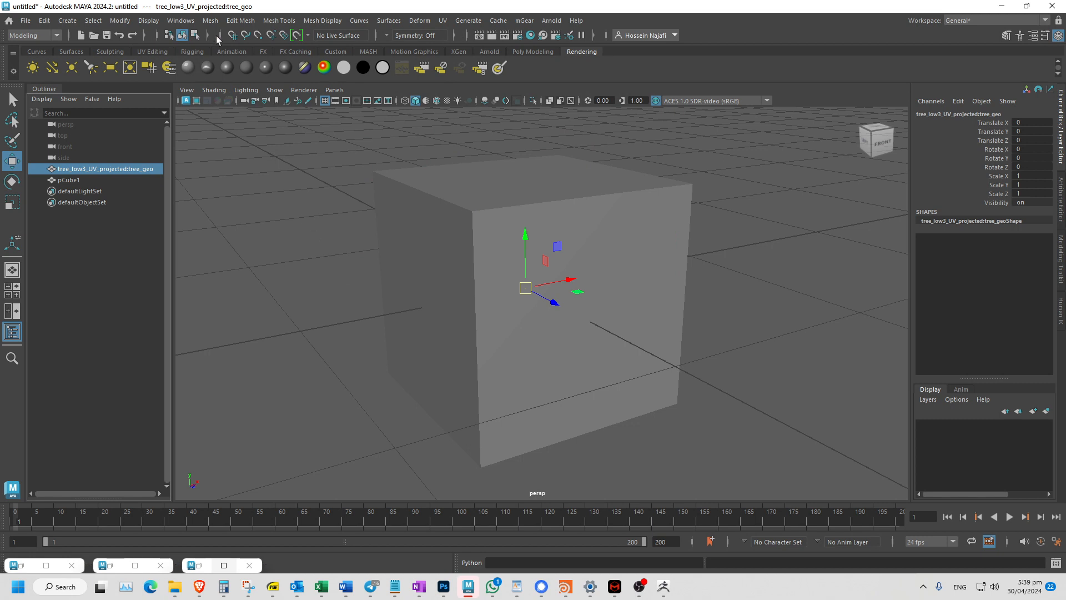
Center the projected tree's pivot and shift the tree sideways so its pivot lies in view beside the cube.
left_click(148, 21)
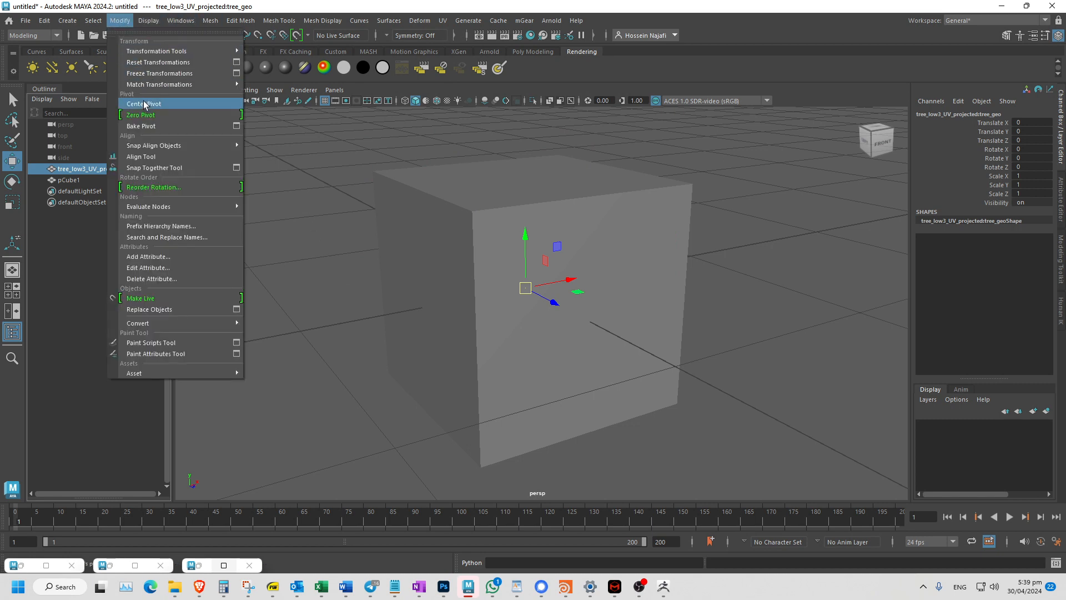
left_click(161, 103)
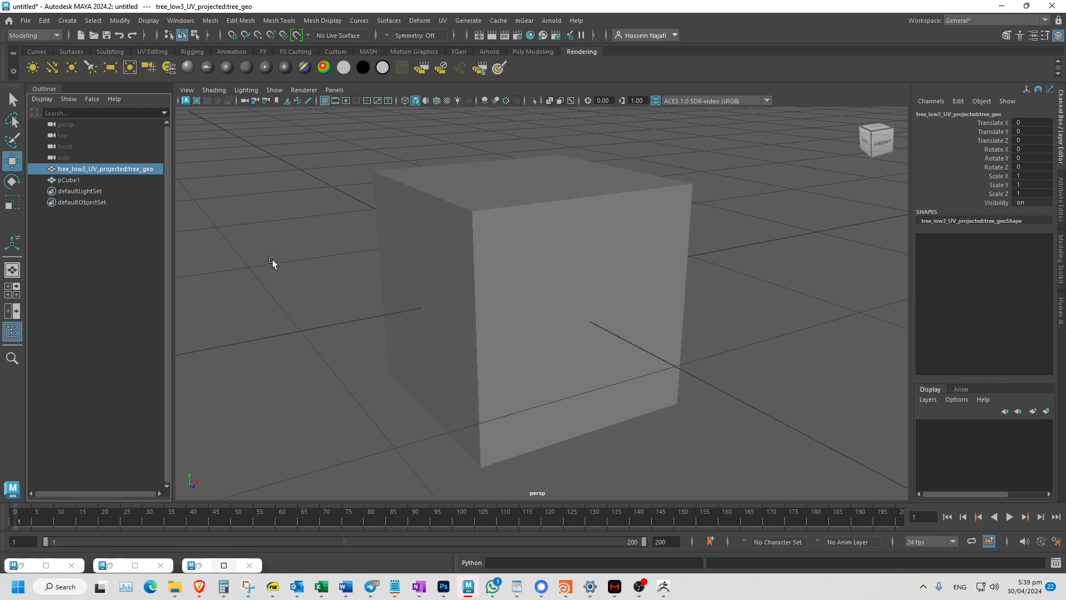
key("x")
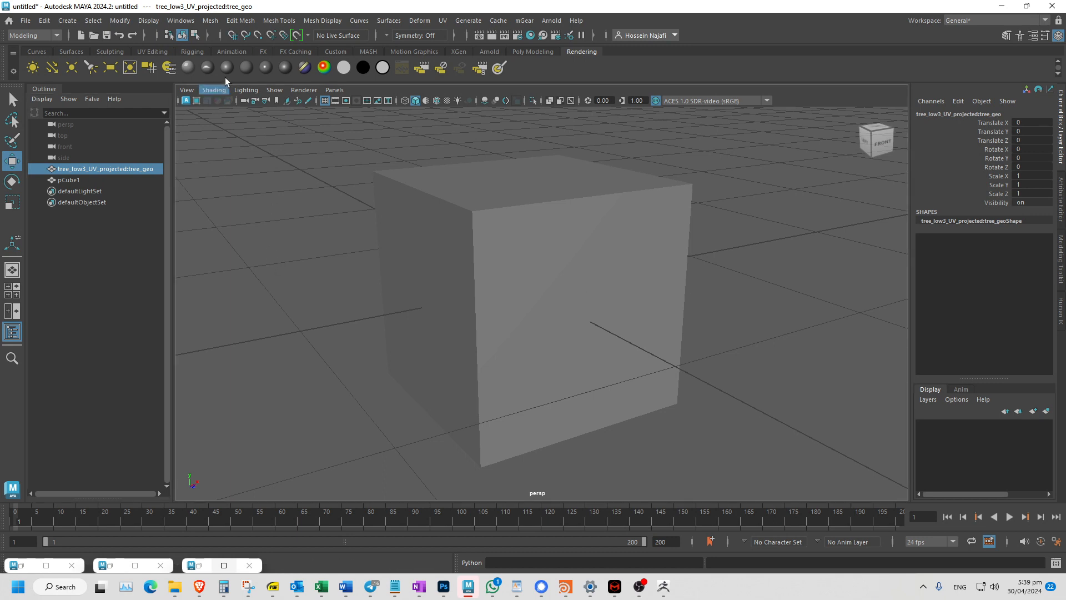
left_click(231, 38)
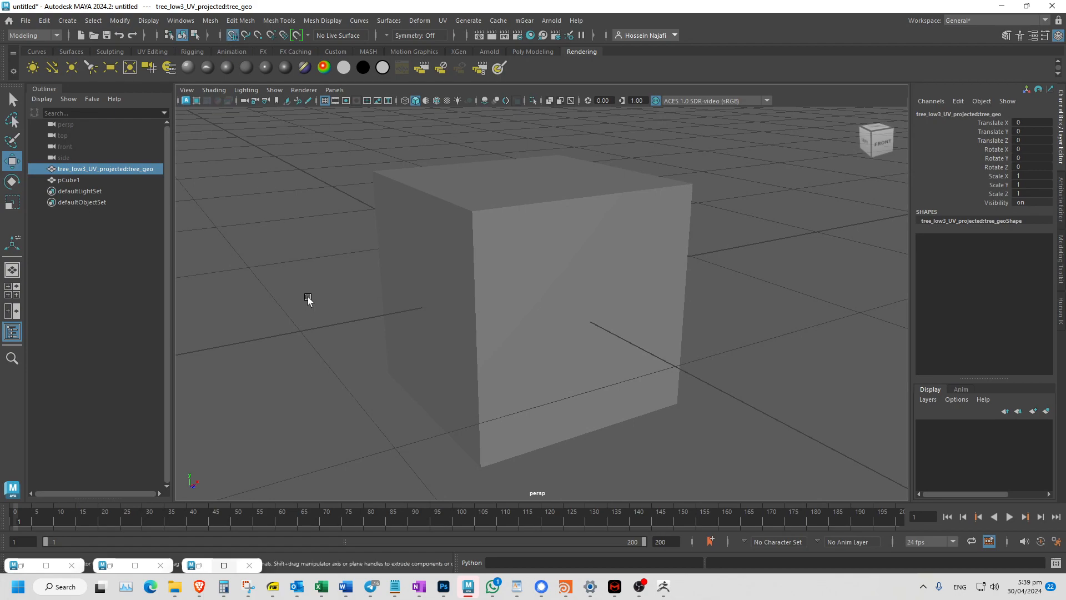
middle_click_drag(300, 330, 414, 309)
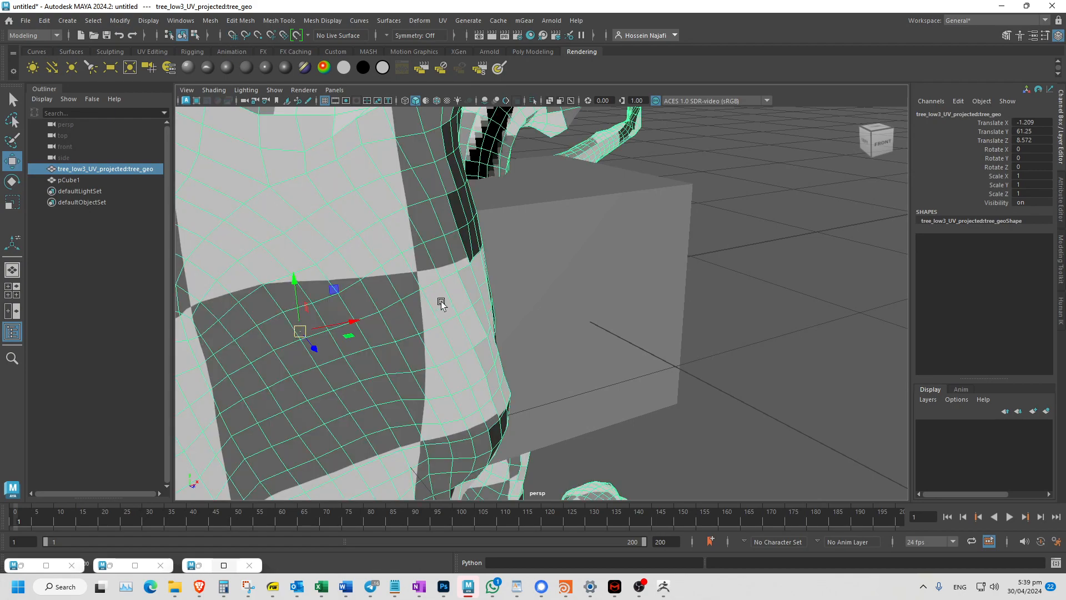
In the front view, raise the tree to about Translate Y 66.2 and center it over the cube at about Translate X 0.4.
key("f")
key("space")
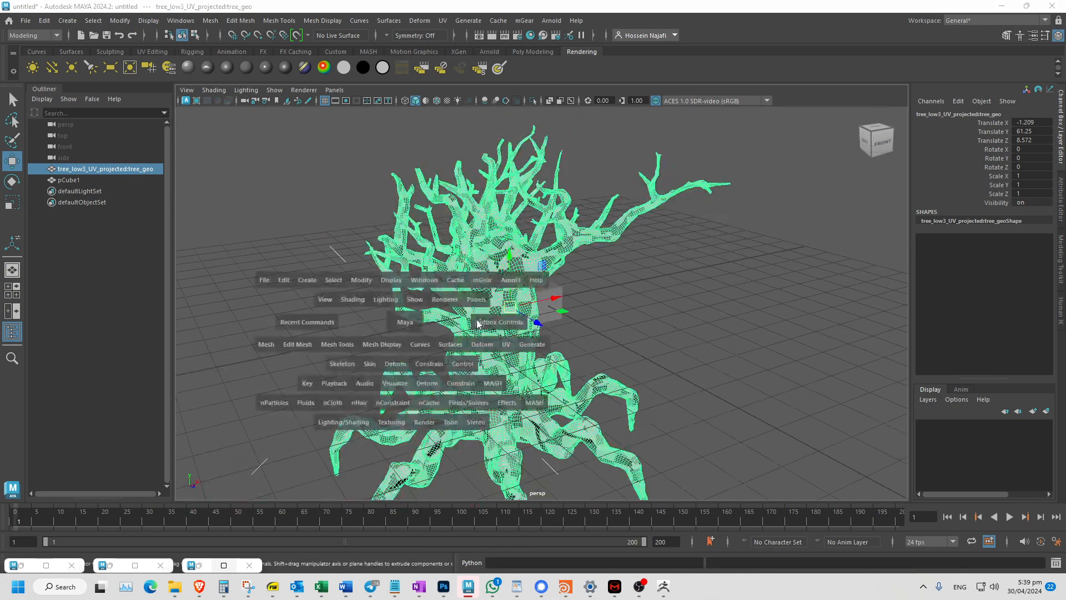
left_click_drag(404, 322, 478, 324)
middle_click_drag(437, 311, 438, 293, "alt")
left_click_drag(543, 238, 560, 111)
key("space")
left_click_drag(567, 230, 564, 276)
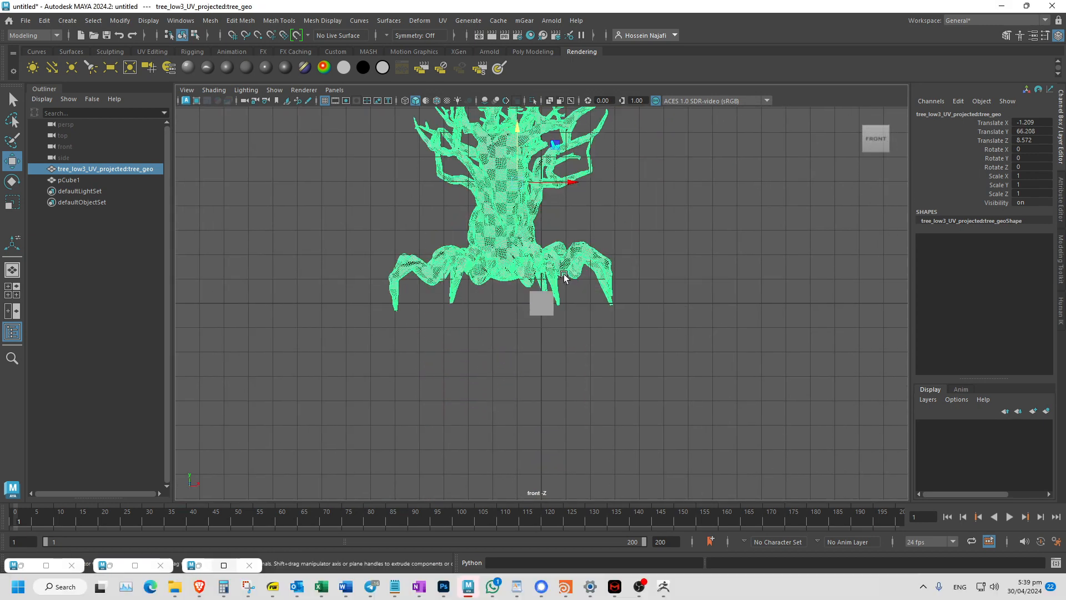
left_click_drag(587, 182, 609, 182)
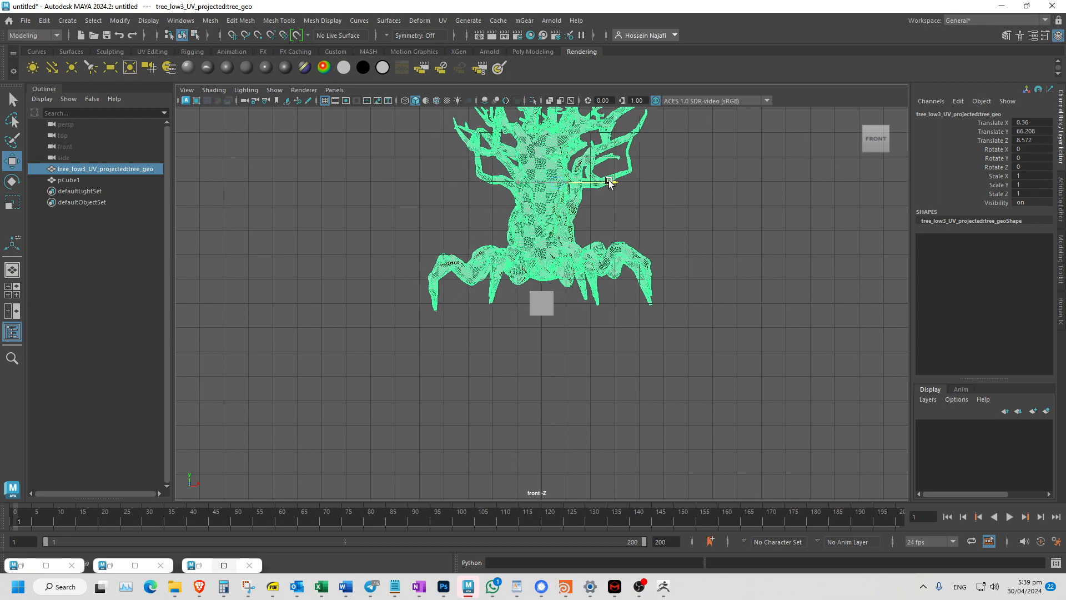
Delete the comparison cube beneath the tree in the perspective view and check the whole tree.
key("space")
key("space")
left_click_drag(503, 230, 542, 283, "alt")
left_click(541, 299)
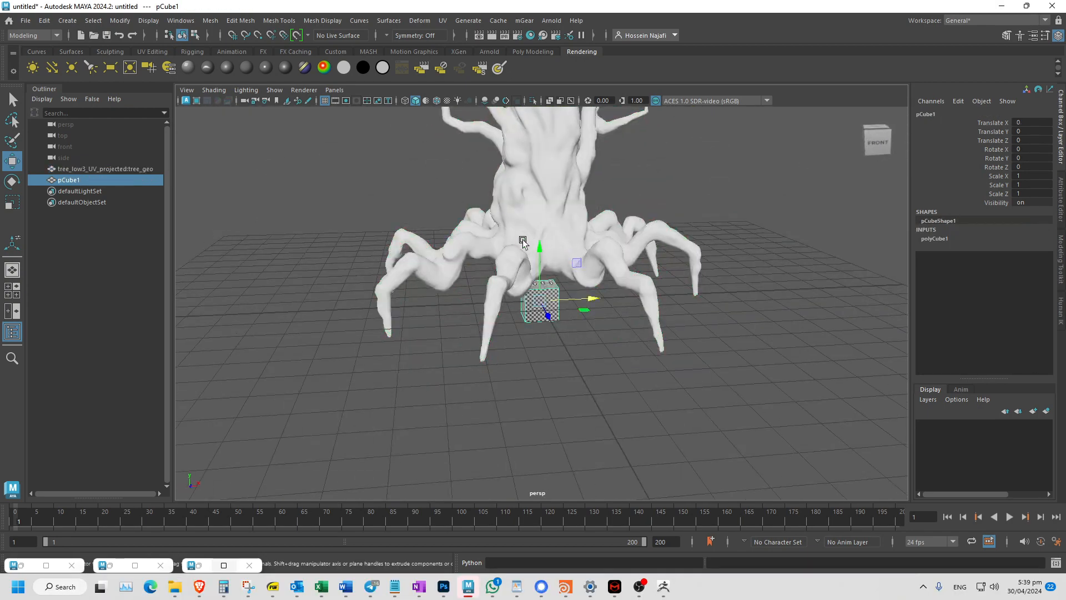
key("Delete")
scroll(351, 271, "up", 3)
scroll(345, 298, "down", 3)
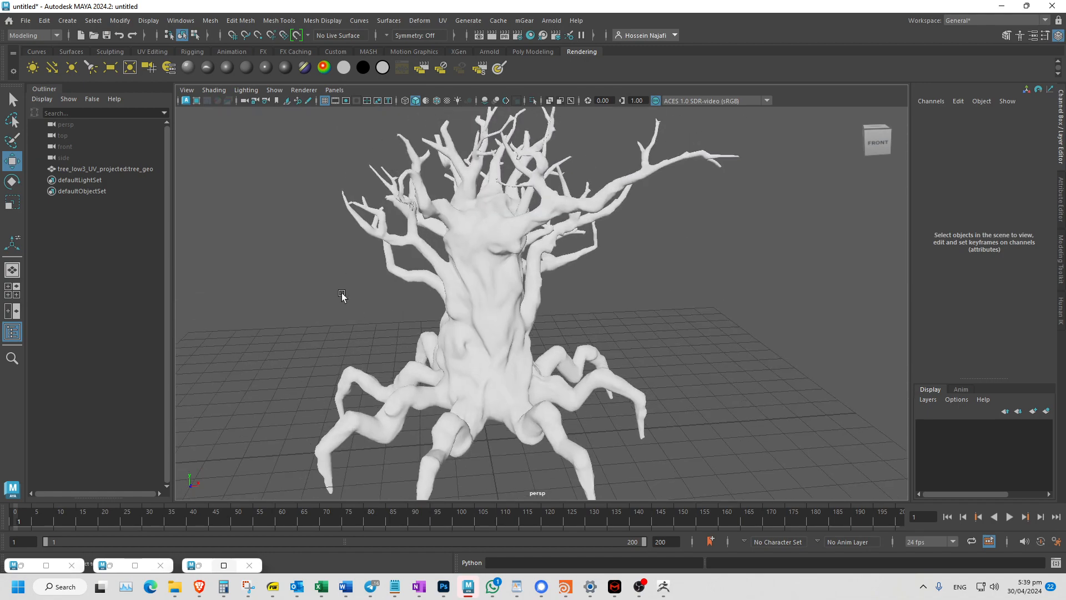
left_click_drag(345, 297, 352, 265, "alt")
Remove the tree_low3_UV_projected namespace in the Namespace Editor while keeping the tree mesh, and close the editor.
left_click(125, 170)
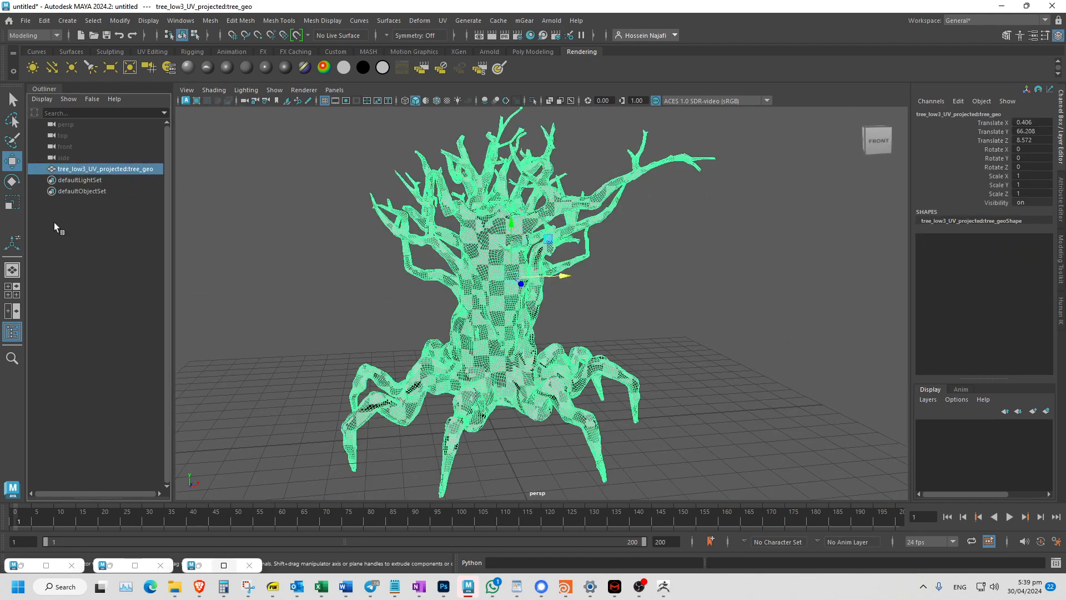
left_click(181, 20)
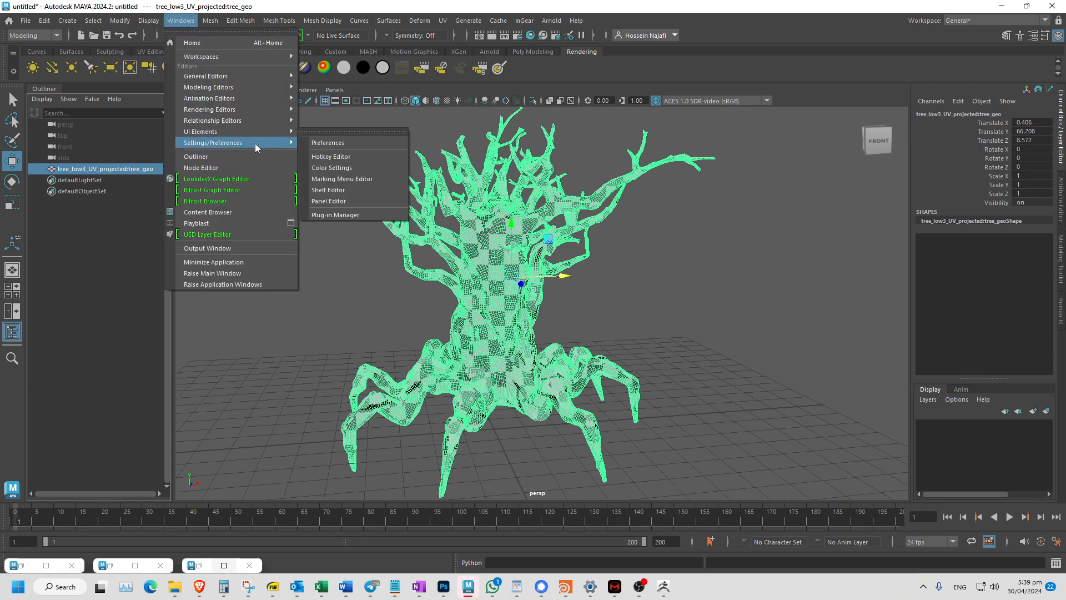
mouse_move(258, 76)
left_click(337, 233)
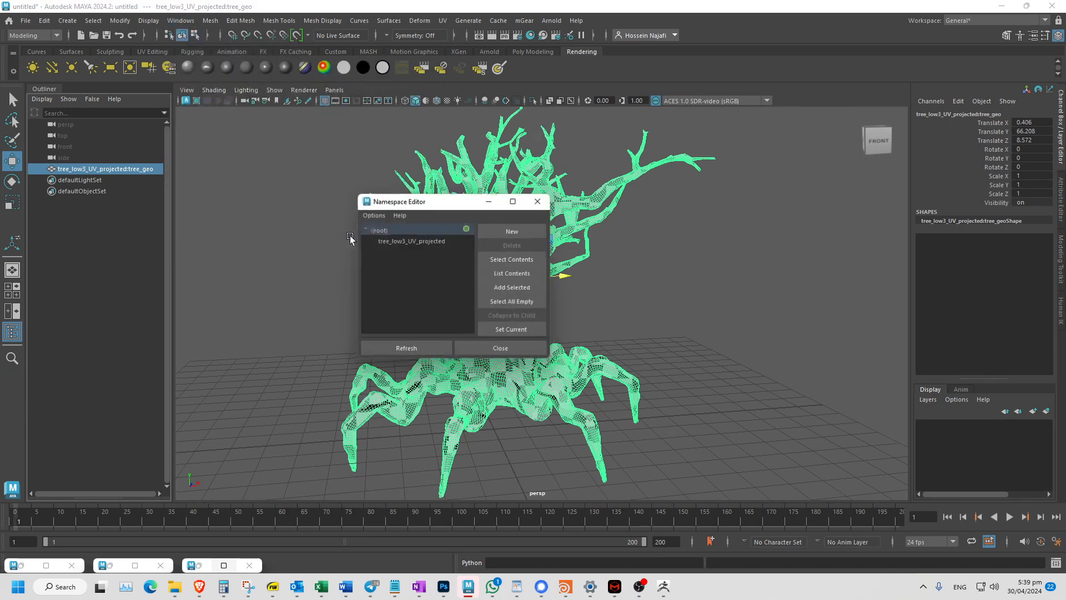
left_click(395, 240)
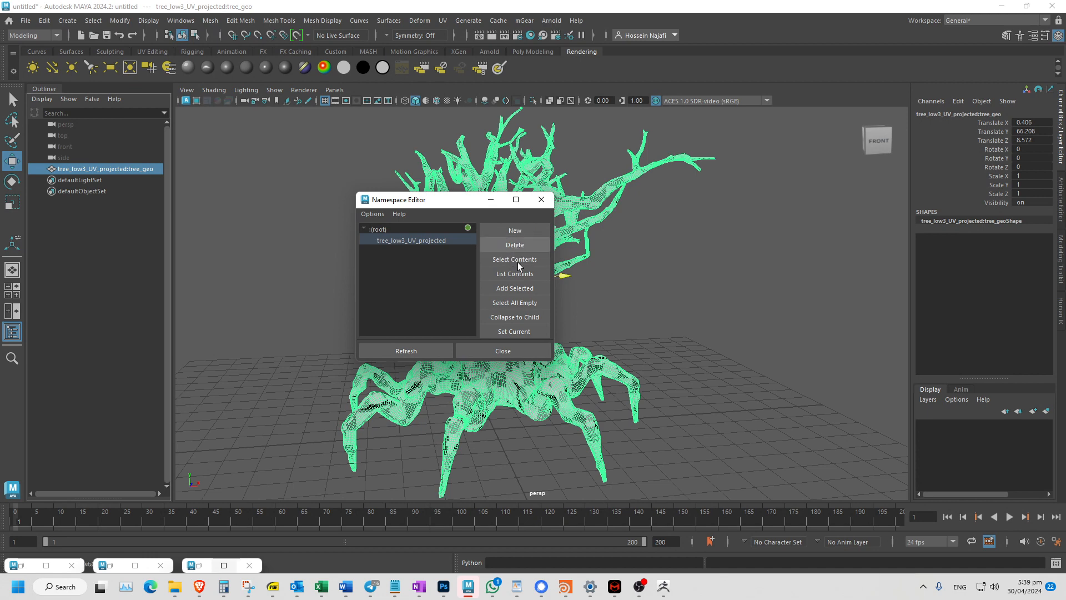
left_click(515, 245)
left_click(467, 292)
left_click(495, 352)
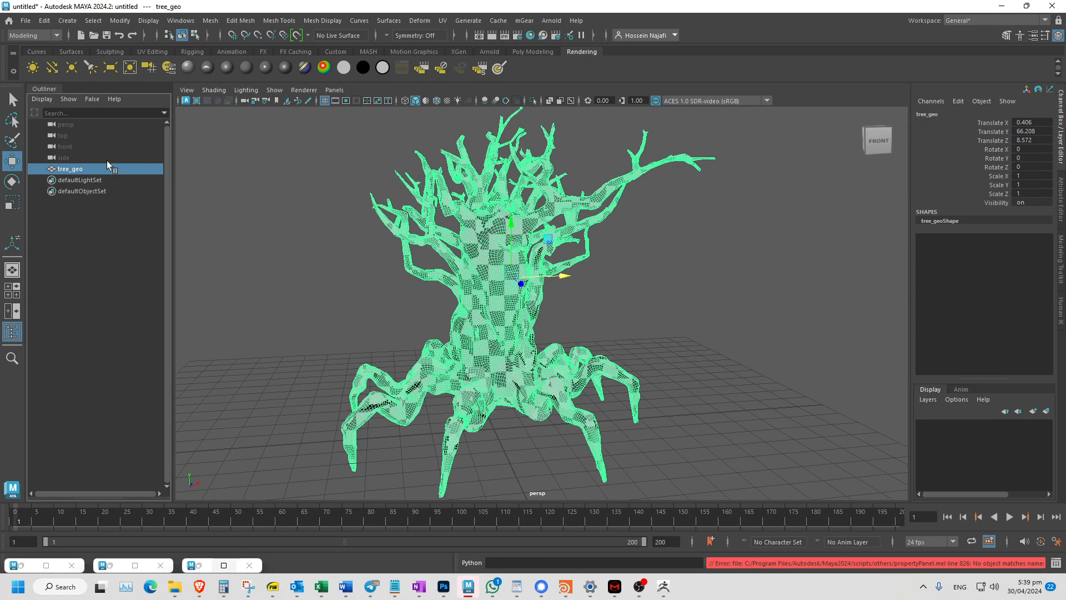
Open the Hypershade with the tree mesh selected, clear its node graph and dismiss the leftover minimized windows.
middle_click_drag(302, 238, 272, 234, "alt")
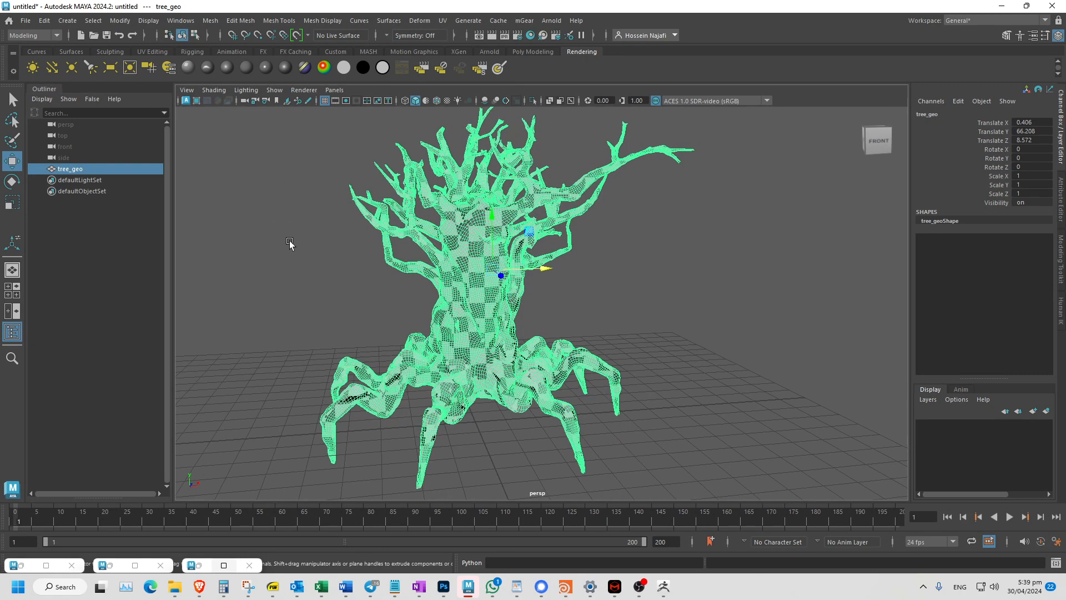
left_click(295, 257)
left_click_drag(295, 257, 336, 261, "alt")
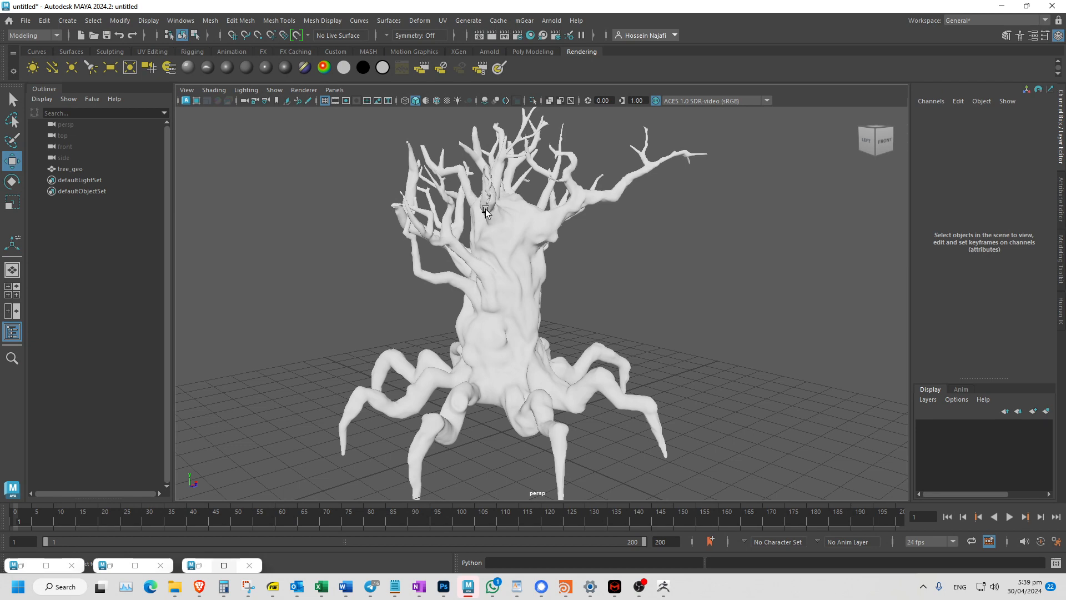
left_click_drag(310, 231, 368, 214, "alt")
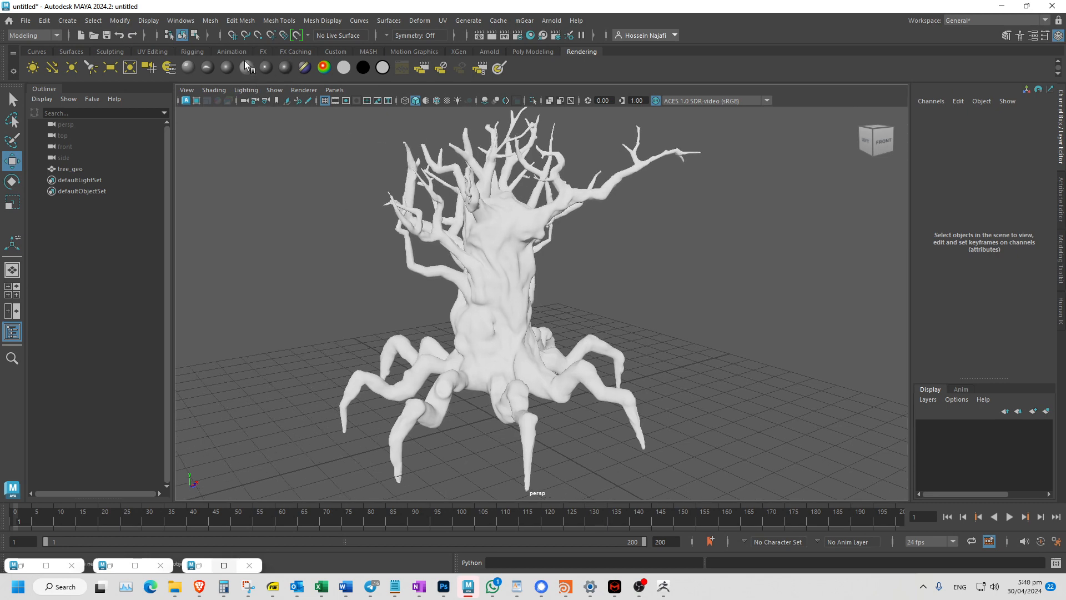
left_click(488, 51)
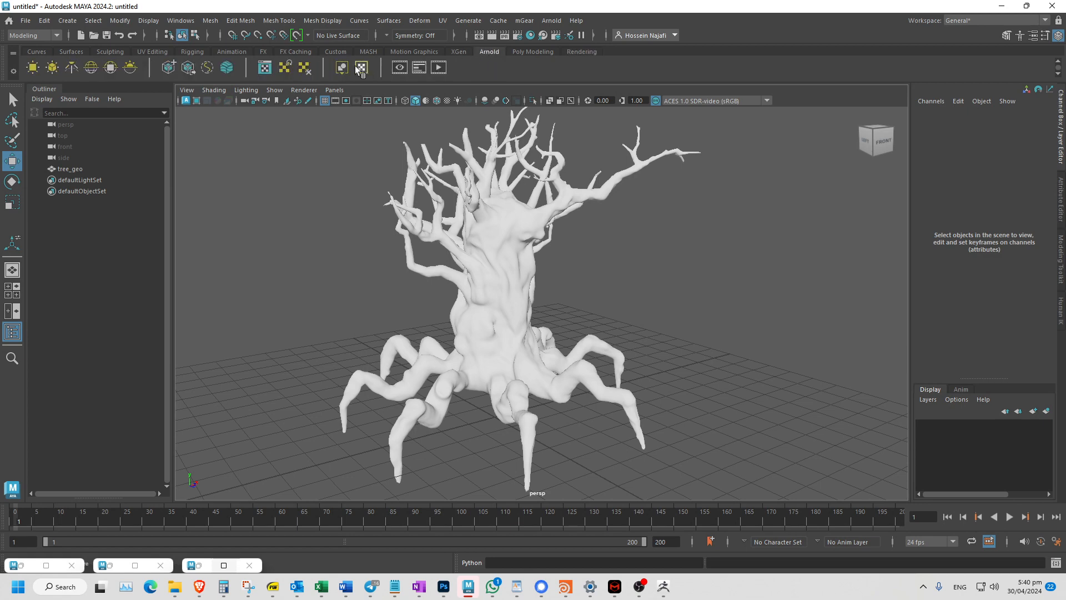
left_click(491, 239)
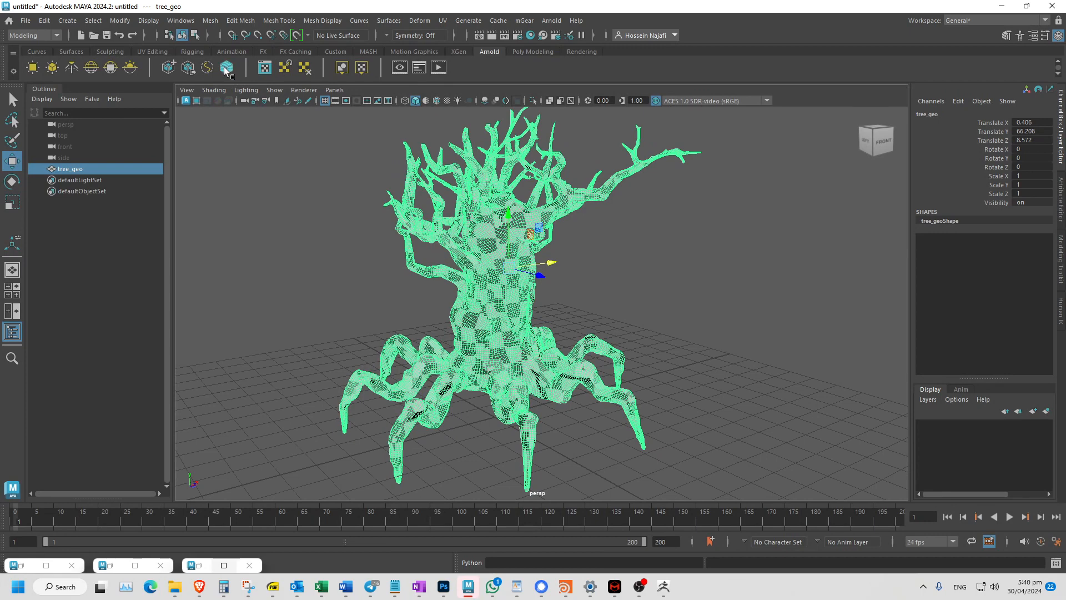
left_click(224, 69)
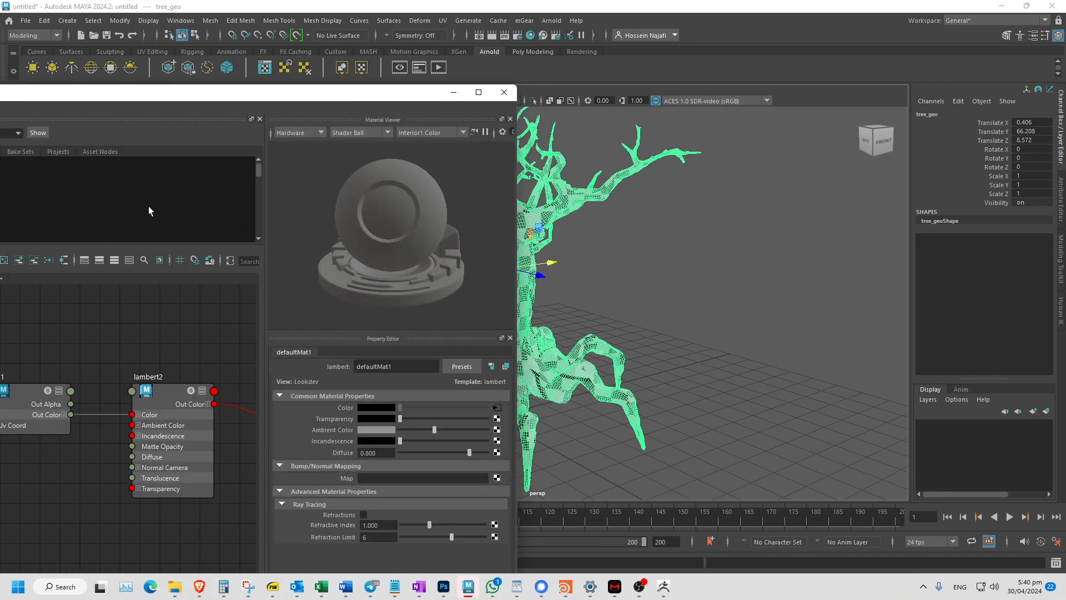
left_click_drag(133, 98, 849, 58)
left_click(268, 267)
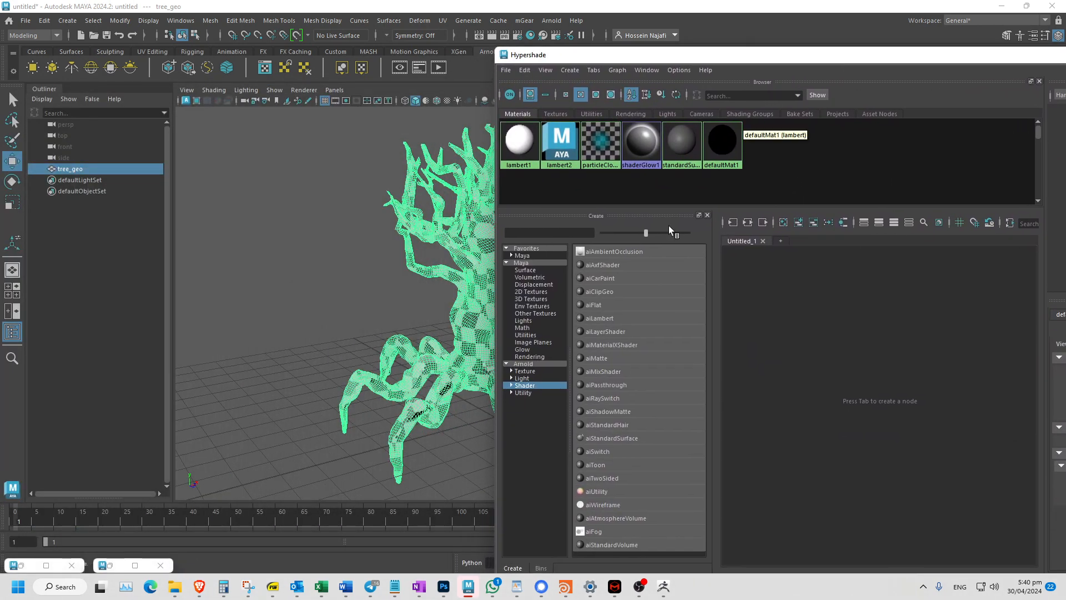
left_click(161, 565)
left_click(72, 565)
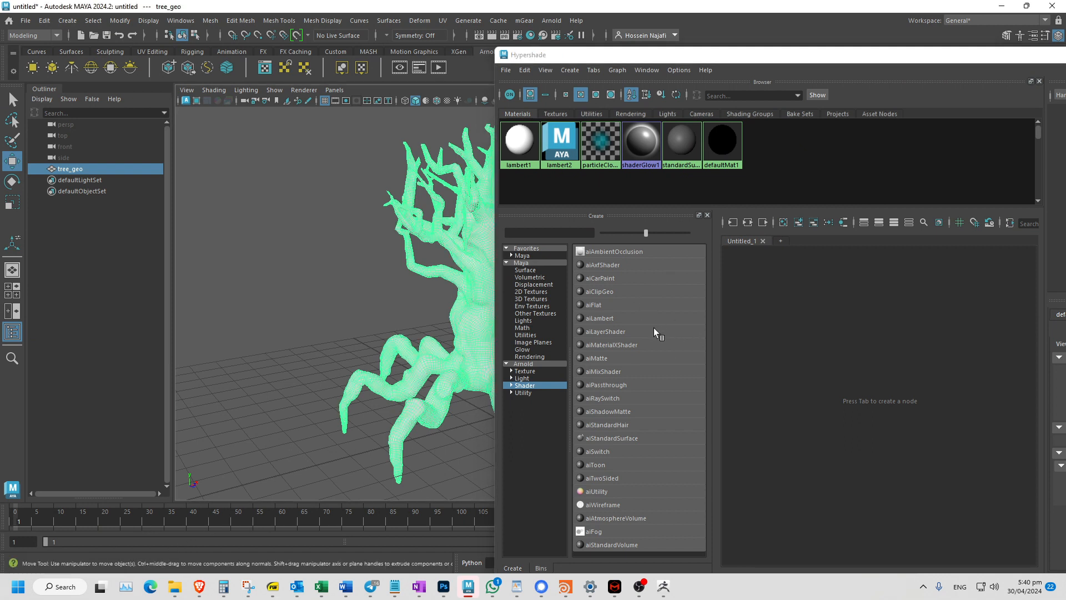
Create an Arnold aiStandardSurface shader, assign it to the tree mesh and frame the tree.
left_click(530, 364)
left_click(548, 384)
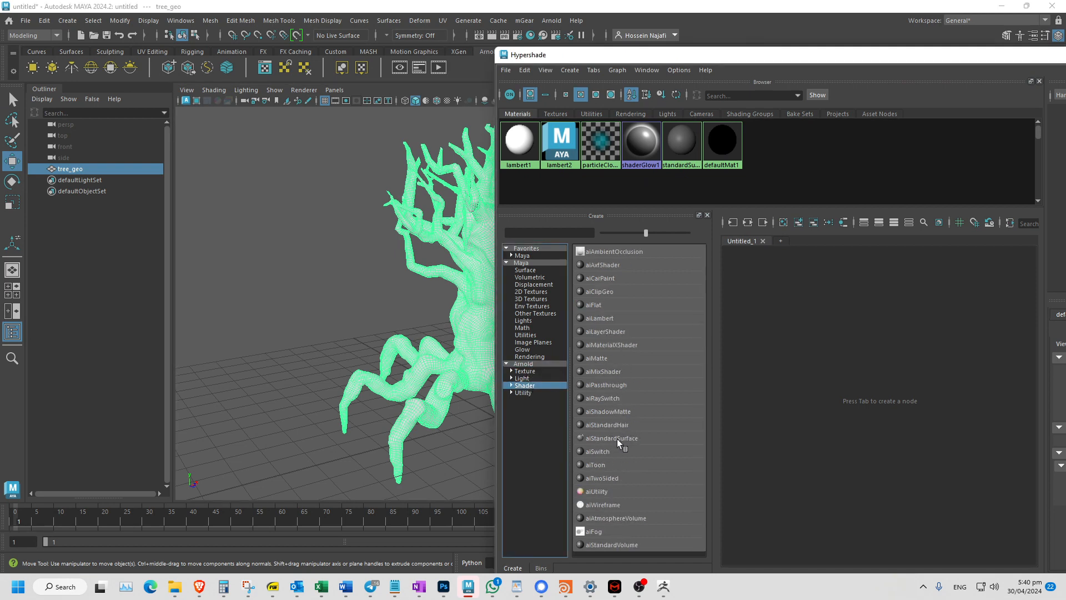
mouse_move(613, 439)
middle_mouse_down()
mouse_move(545, 392)
mouse_move(467, 306)
middle_mouse_up()
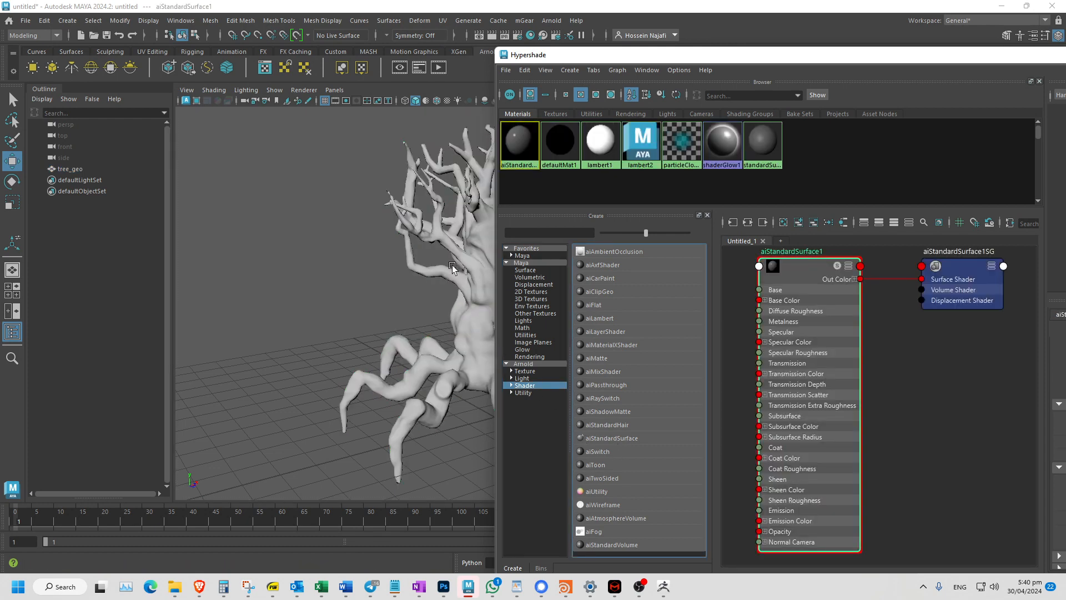
key("f")
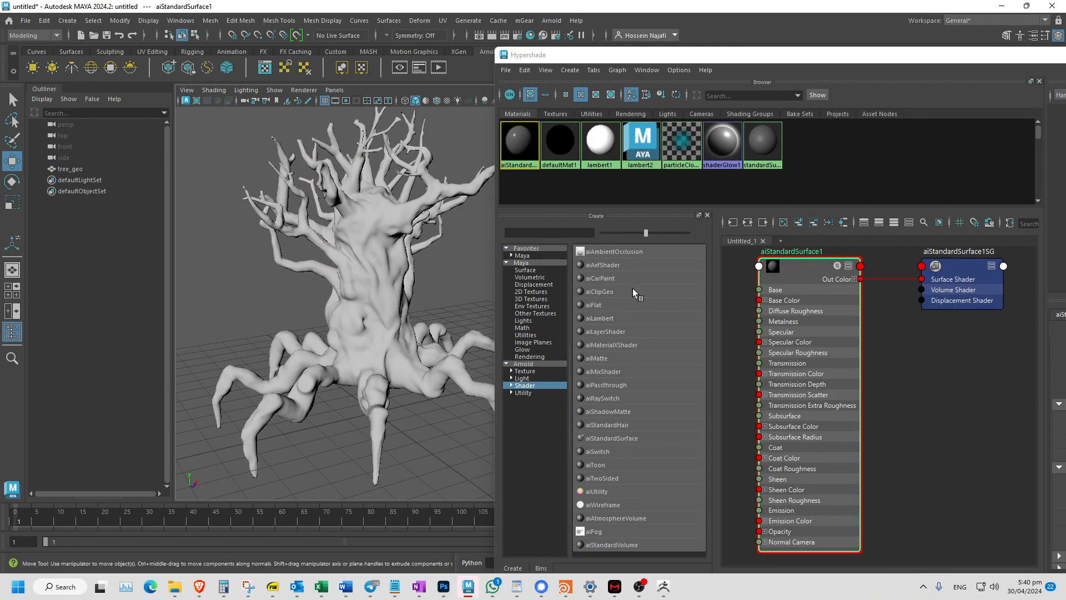
Turn on the full-screen viewport and frame the tree beside the Hypershade window.
left_click_drag(947, 66, 844, 111)
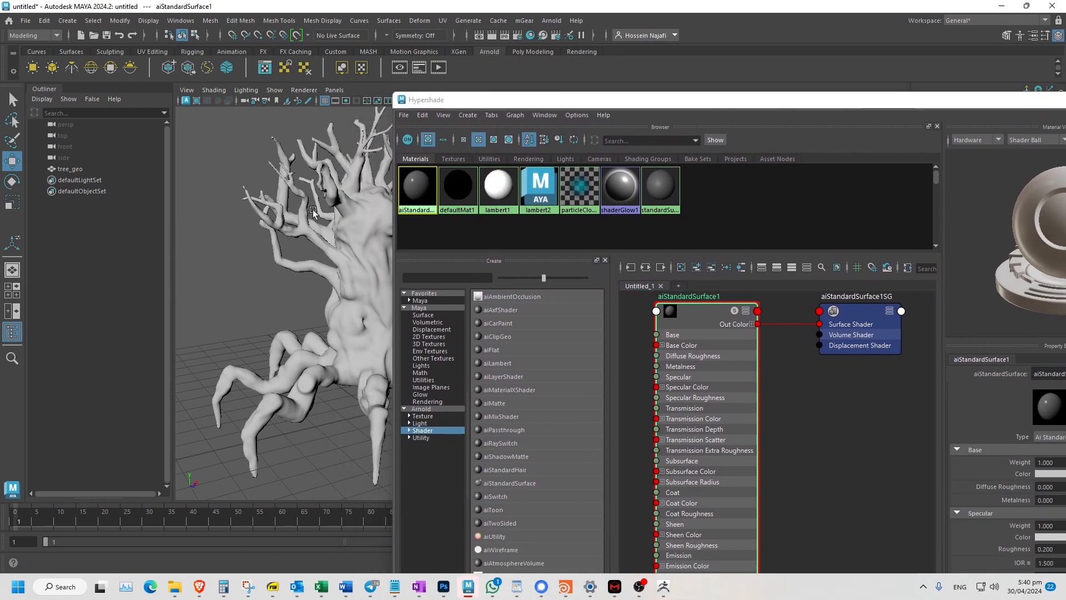
scroll(281, 214, "up", 2)
key("ctrl+space")
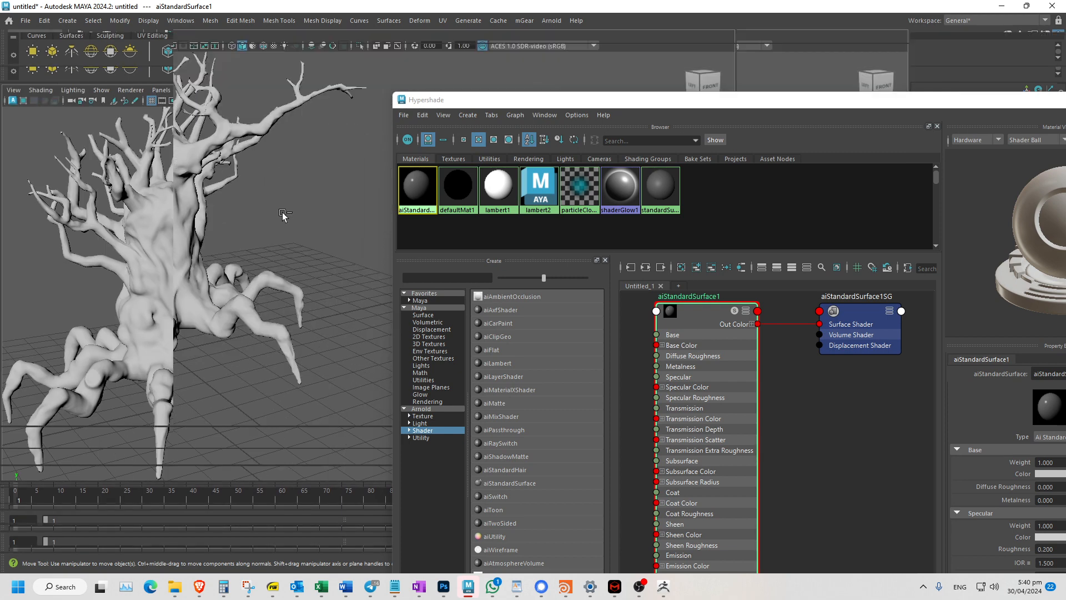
scroll(288, 212, "up", 2)
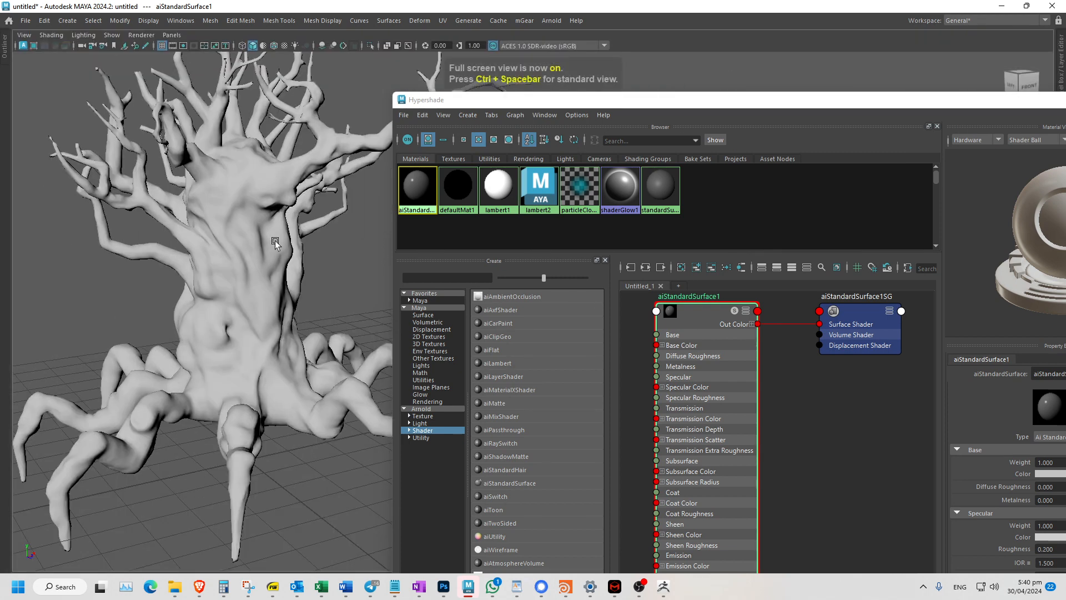
scroll(270, 238, "down", 2)
middle_click_drag(270, 237, 205, 250, "alt")
scroll(177, 241, "up", 1)
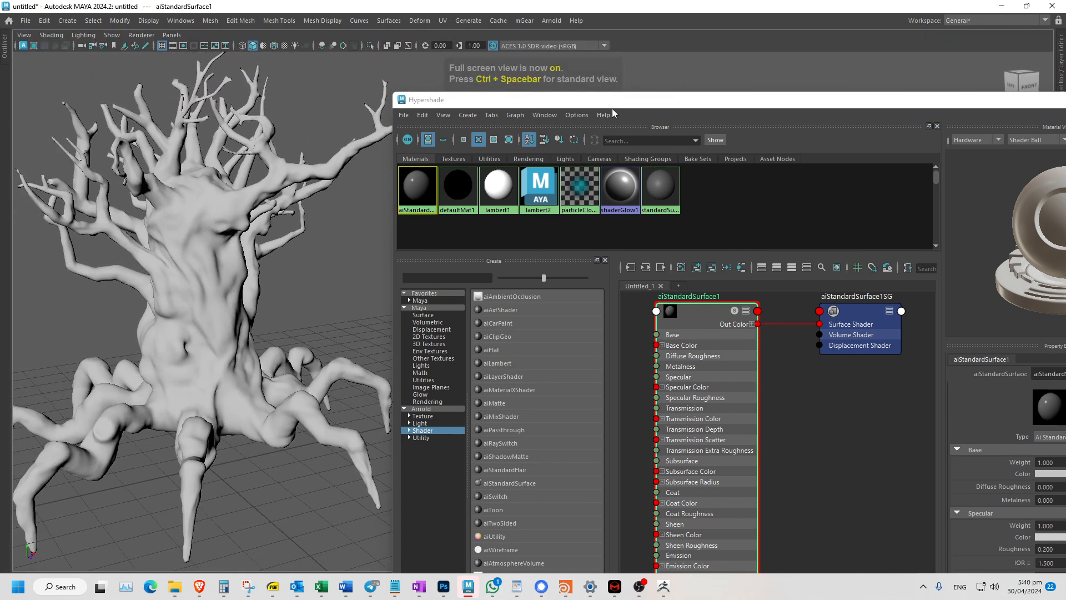
Darken the base color of aiStandardSurface1 to a medium grey, with its shader properties in view.
left_click_drag(611, 108, 488, 65)
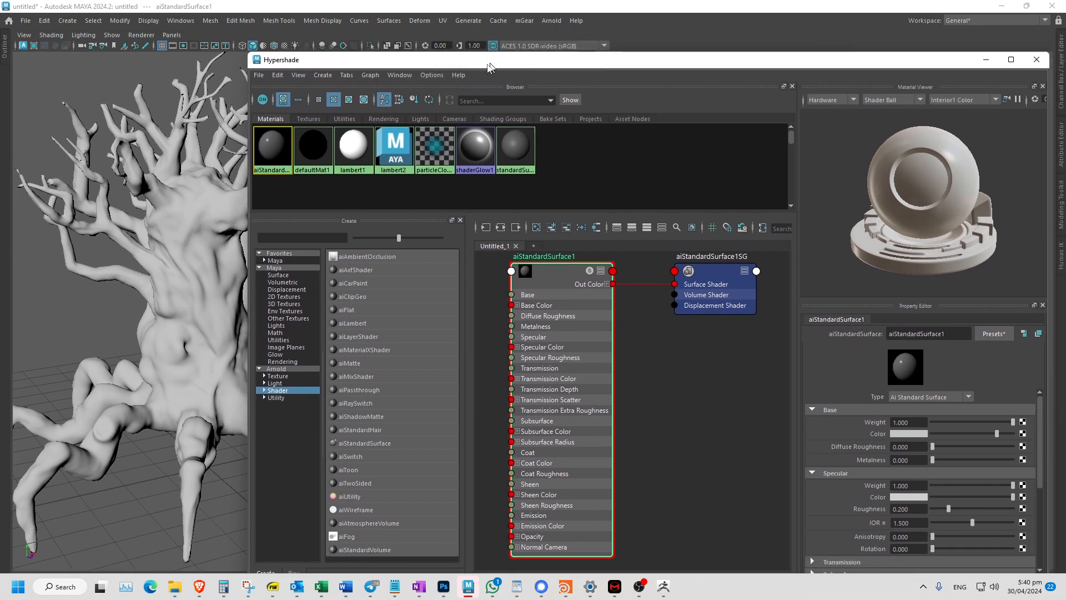
middle_click_drag(492, 347, 540, 338, "alt")
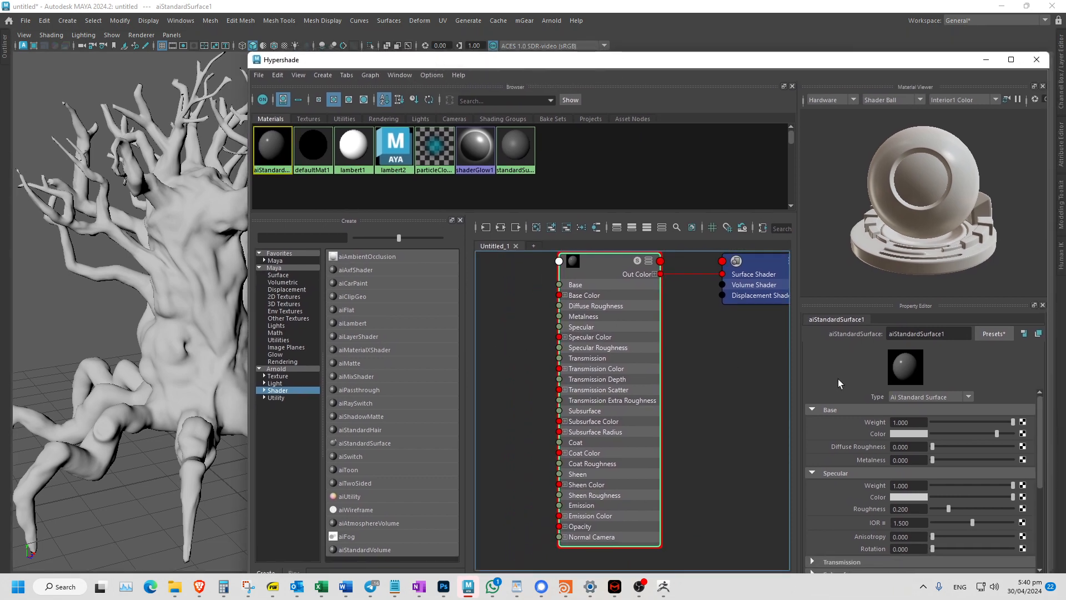
left_click_drag(971, 431, 962, 433)
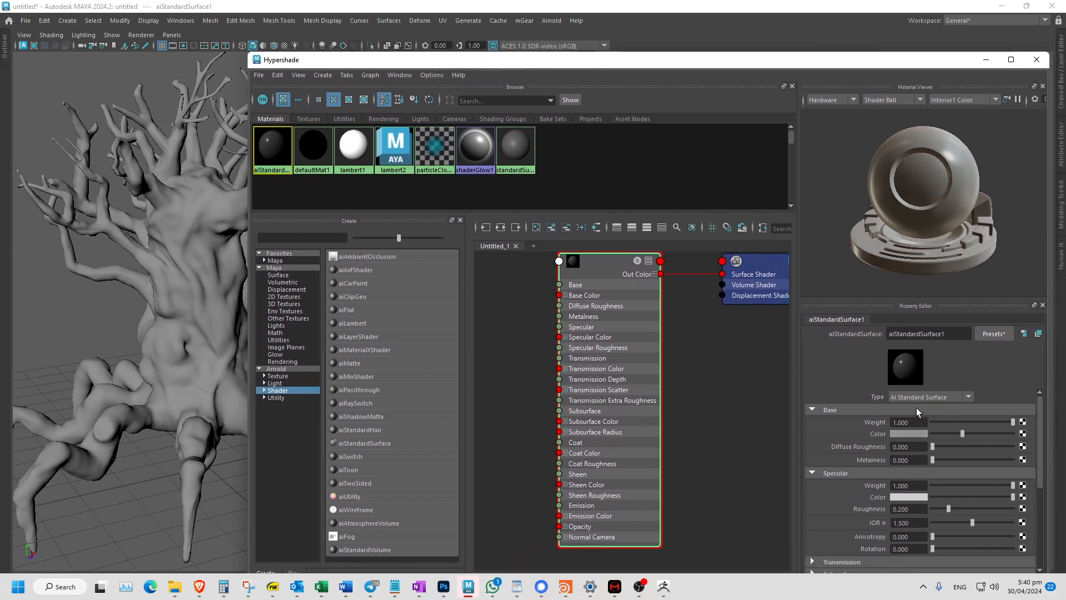
Add a displacementShader node to the graph and place it below aiStandardSurface1, apart from its own shading group.
middle_click_drag(704, 361, 650, 377, "alt")
scroll(695, 331, "down", 2)
scroll(667, 359, "down", 1)
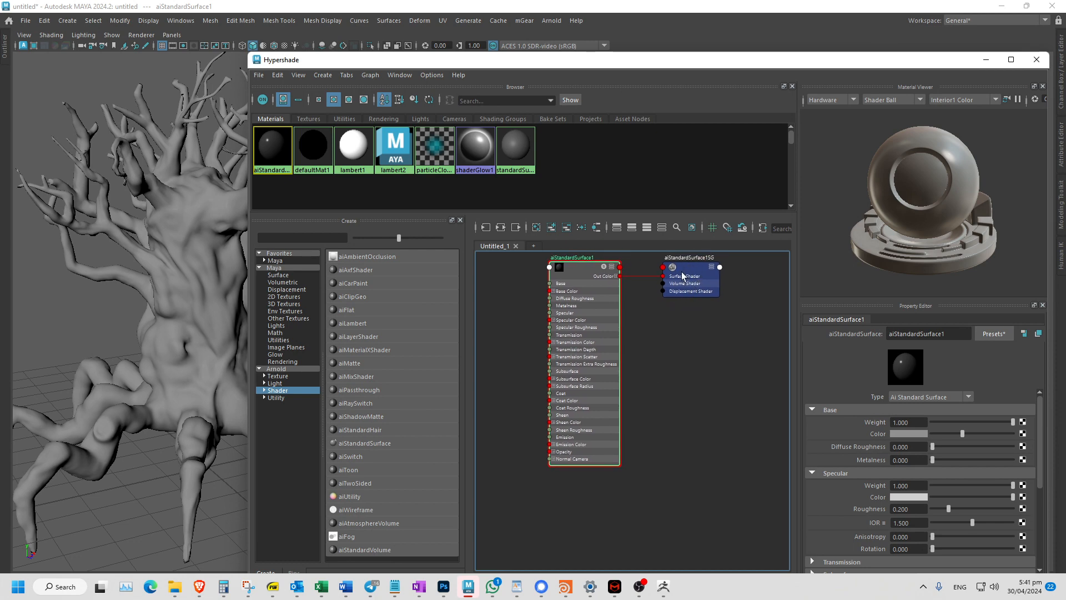
left_click(667, 388)
key("Tab")
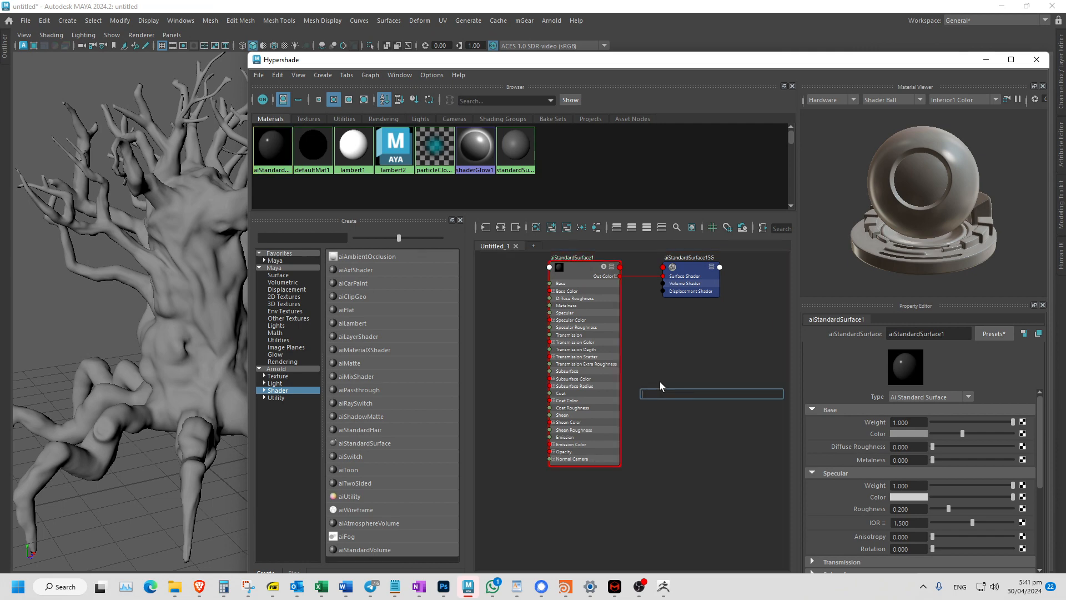
type("disp")
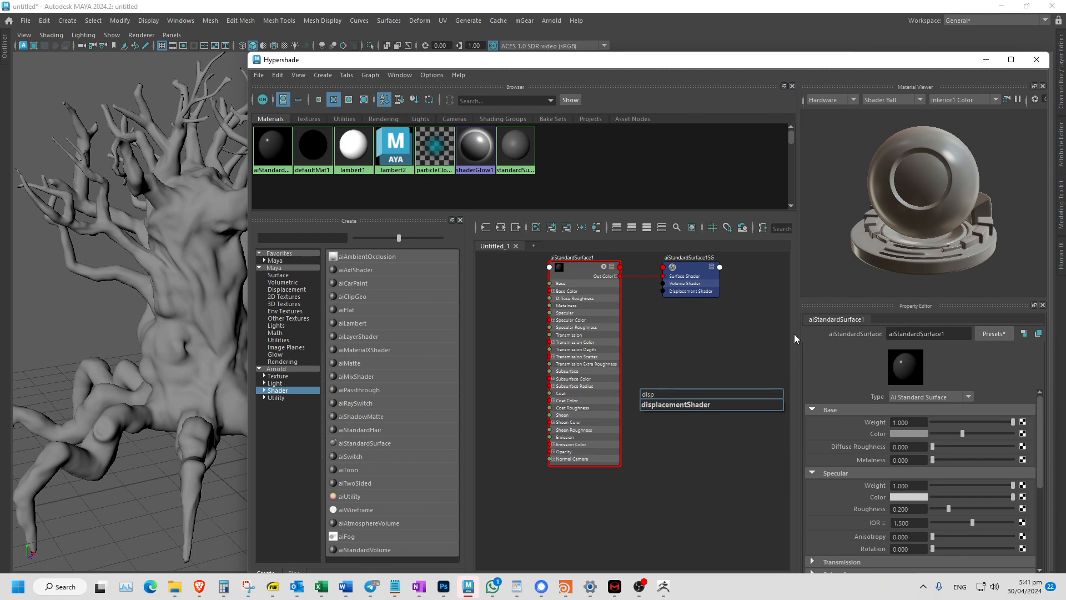
left_click(666, 404)
left_click_drag(667, 404, 568, 501)
left_click_drag(745, 419, 708, 457)
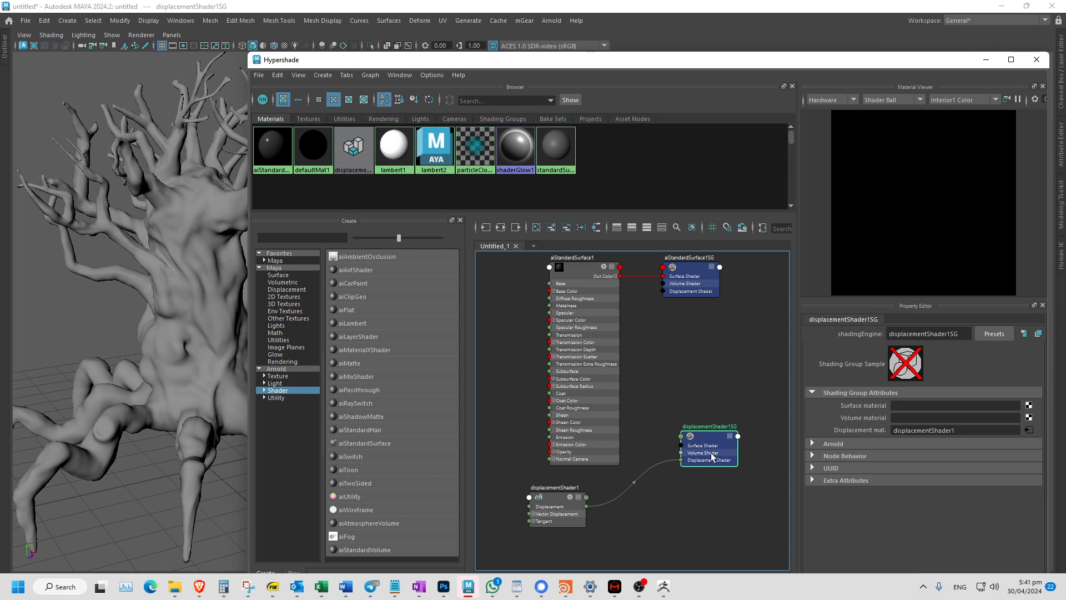
Delete displacementShader1SG and connect displacementShader1's output to the Displacement Shader input of aiStandardSurface1SG.
key("Delete")
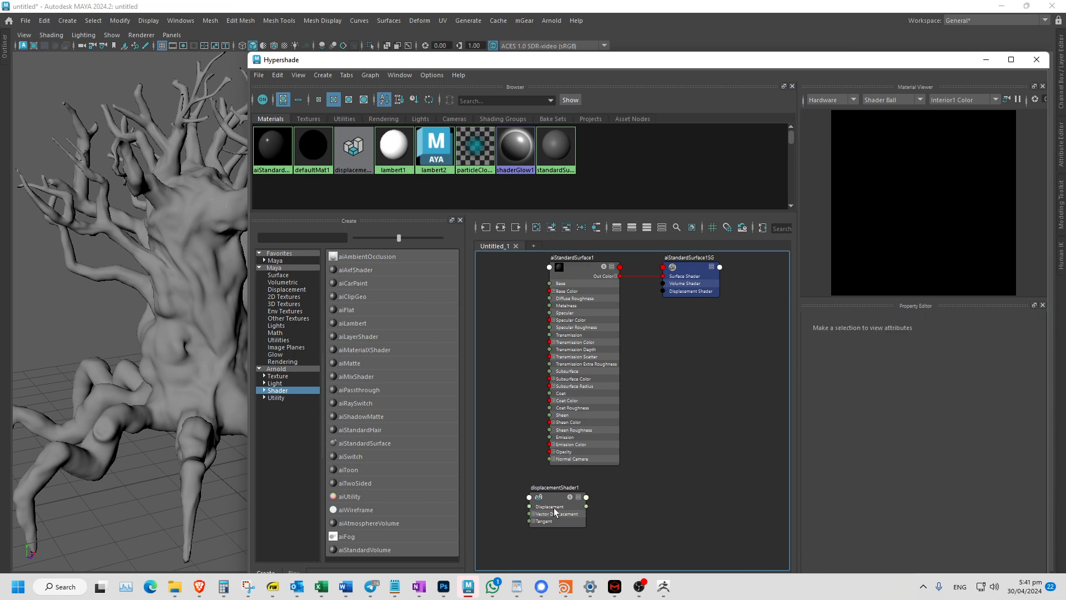
left_click_drag(554, 510, 594, 506)
left_click_drag(646, 473, 676, 296)
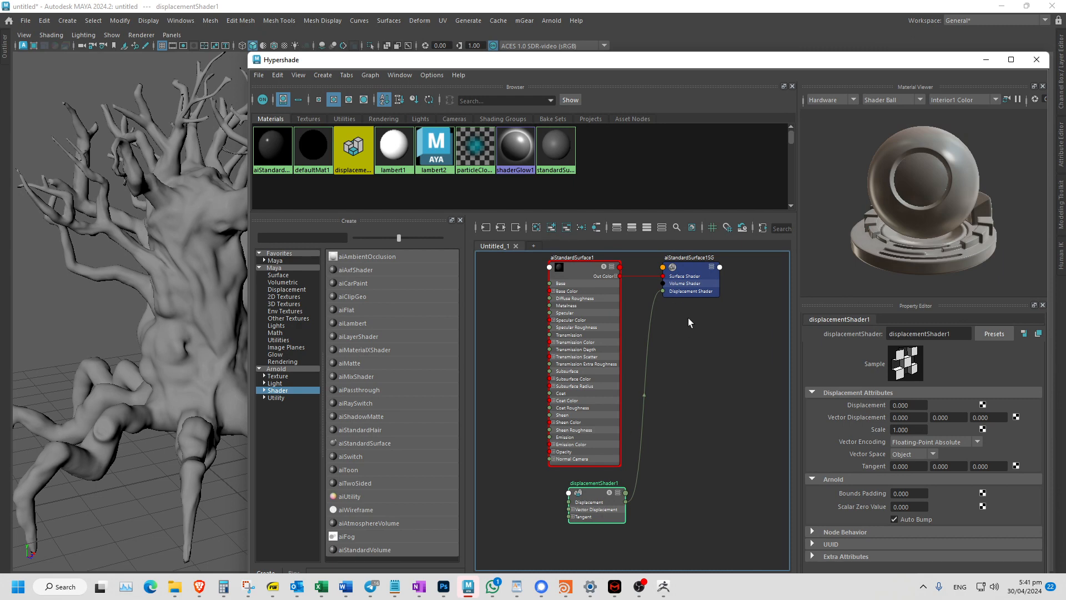
Switch to File Explorer, open the project's sourceimages folder, widen the name column and sort the files by date modified, newest first.
mouse_move(178, 583)
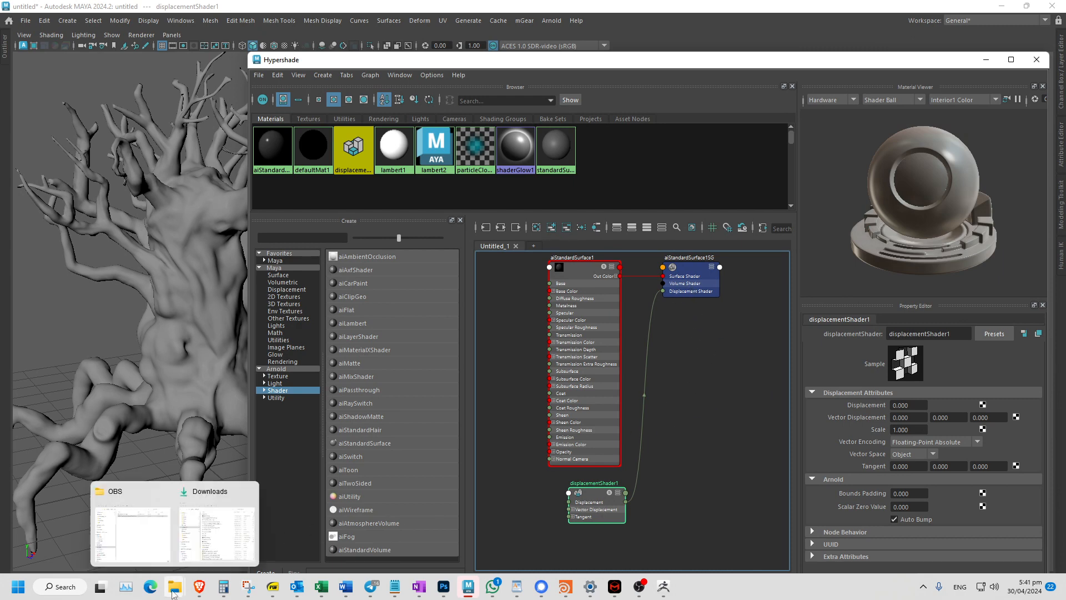
left_click(124, 522)
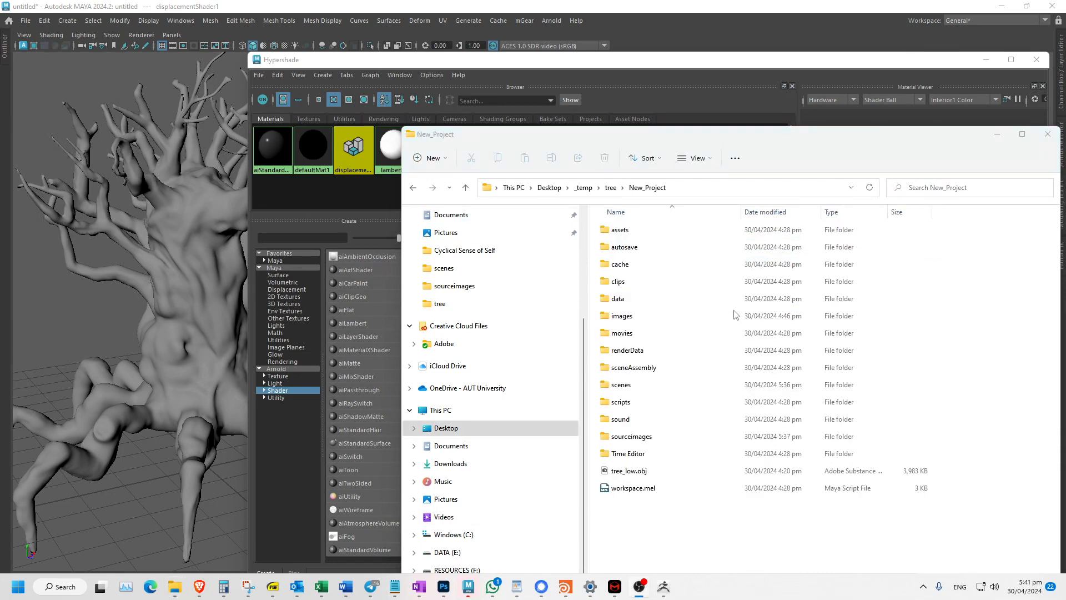
double_click(644, 441)
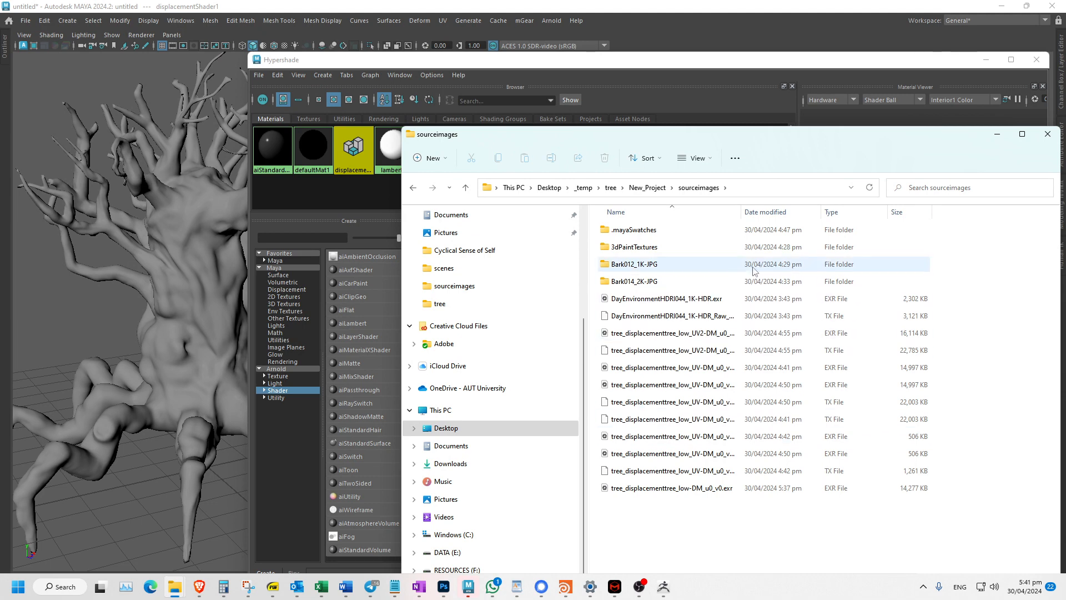
left_click_drag(741, 211, 818, 210)
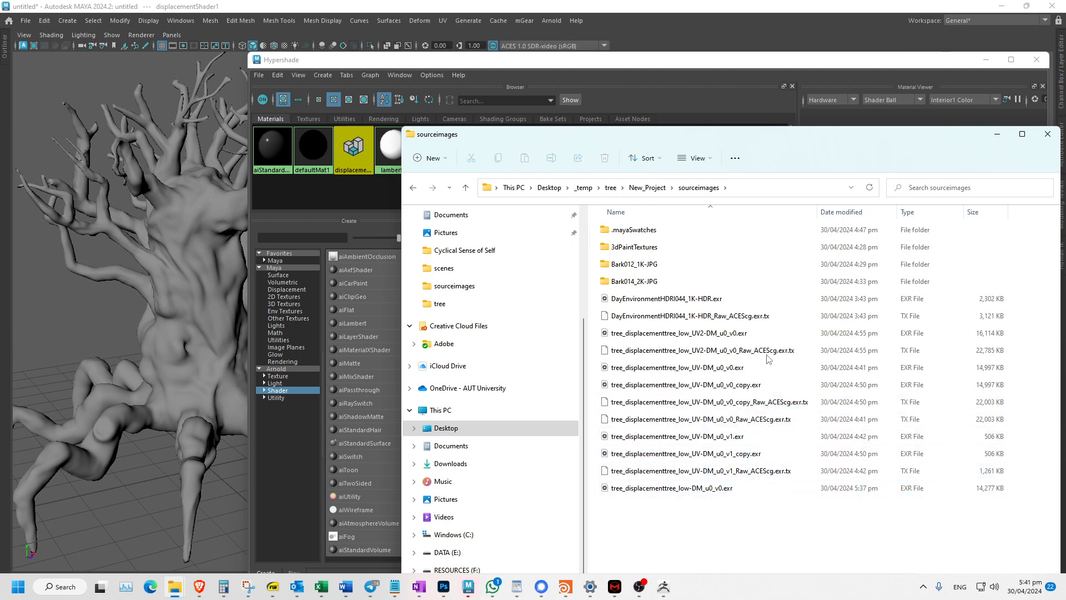
left_click(841, 212)
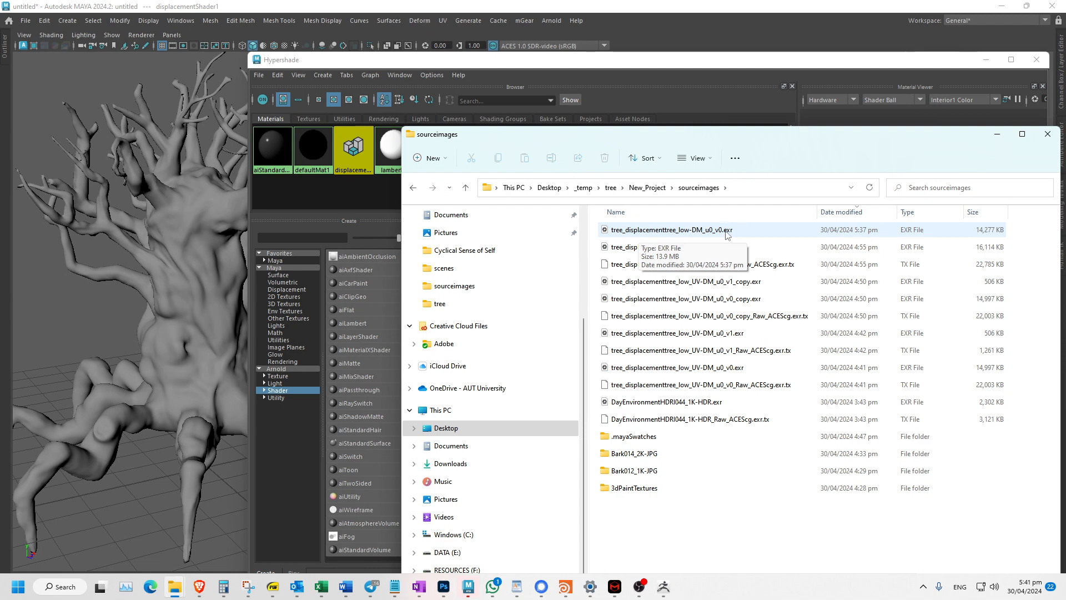
Rename the newest displacement map file, tree_displacementtree_low-DM_u0_v0.exr, to tree_displacement.exr.
left_click(843, 236)
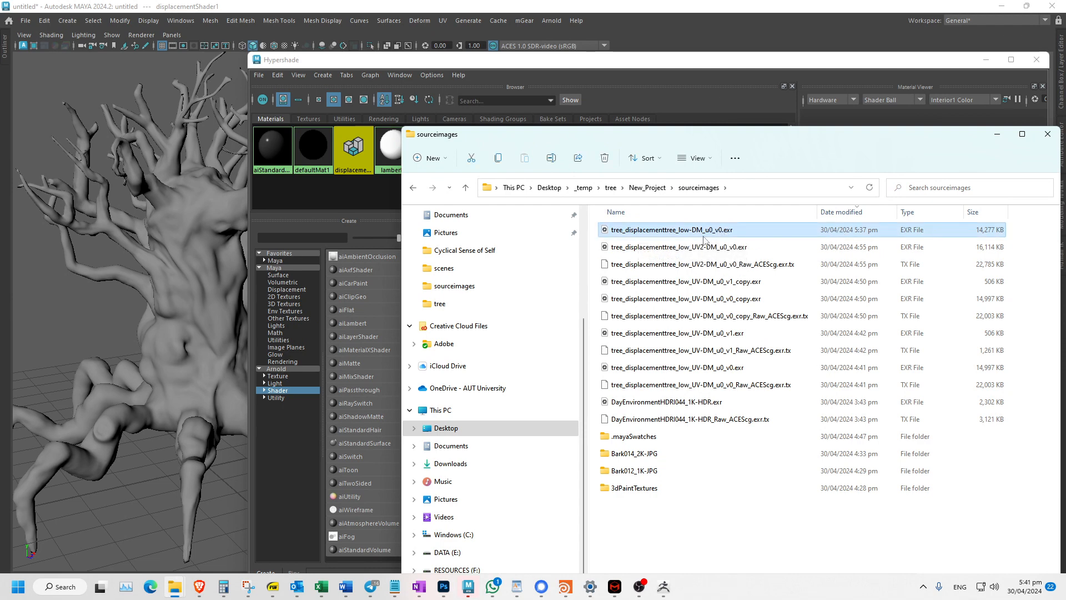
left_click(662, 234)
left_click(661, 230)
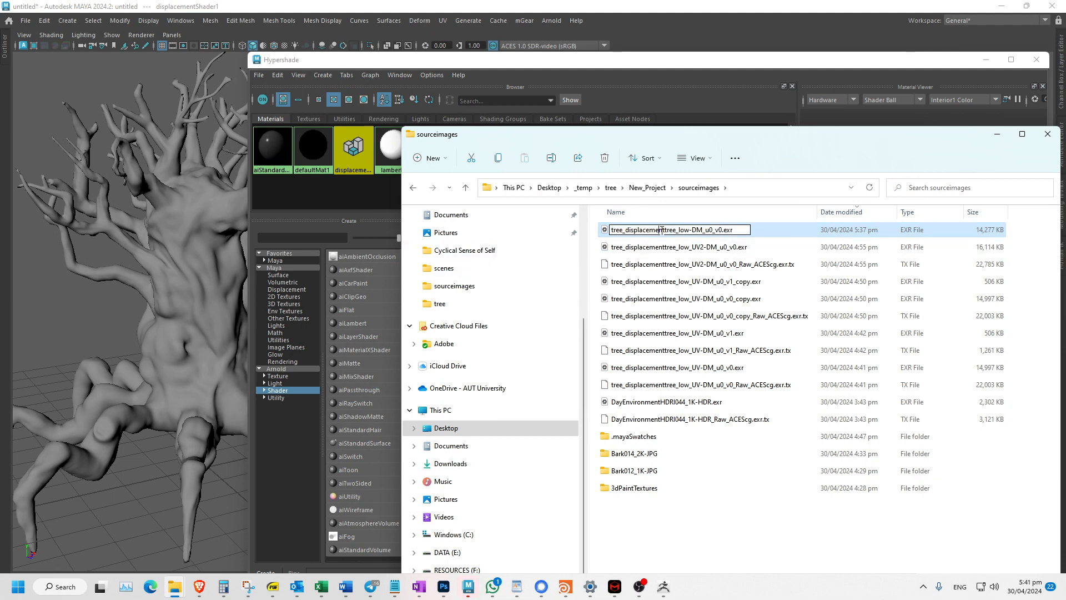
left_click_drag(665, 229, 701, 231)
key("BackSpace")
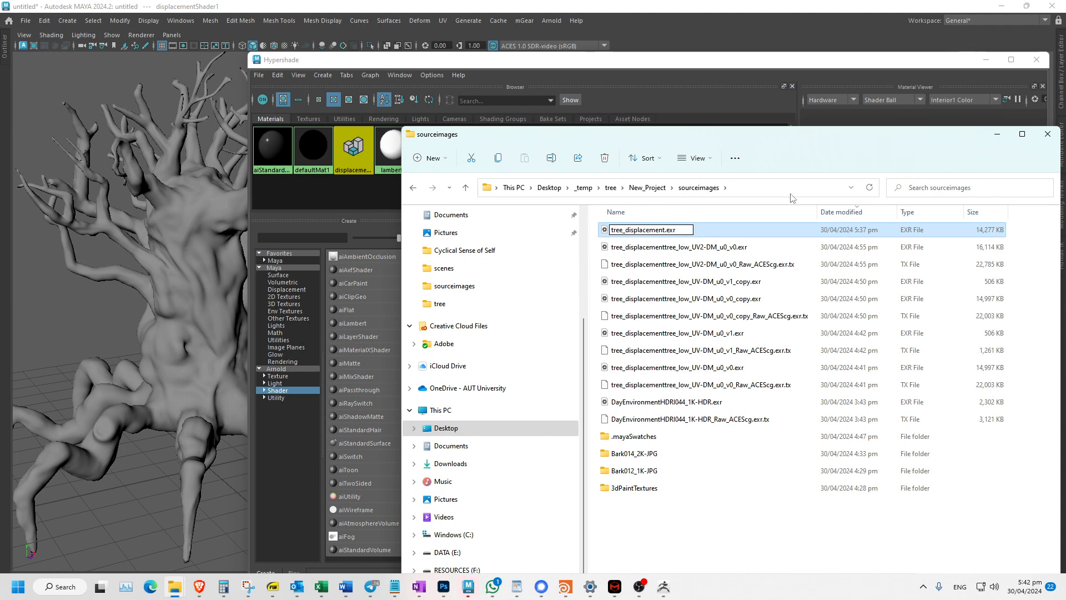
key("Return")
Bring tree_displacement.exr into the Hypershade graph as a file texture and arrange its nodes beside displacementShader1.
left_click_drag(684, 139, 263, 121)
left_click_drag(214, 212, 502, 449)
left_click(713, 372)
left_click_drag(773, 426, 515, 496)
left_click_drag(503, 455, 440, 465)
middle_click_drag(530, 439, 575, 369, "alt")
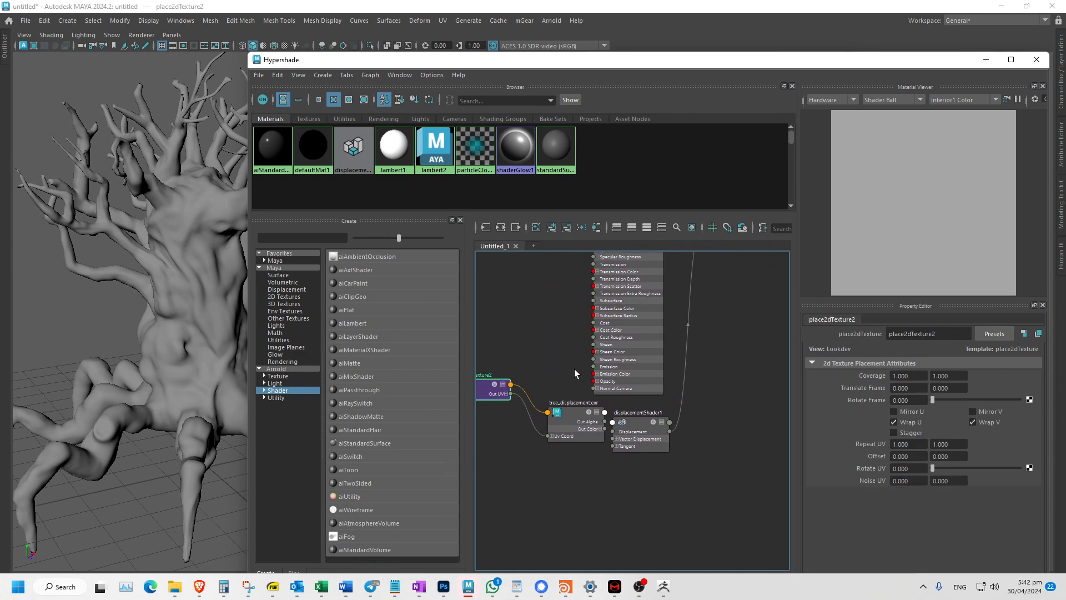
left_click_drag(598, 435, 571, 425)
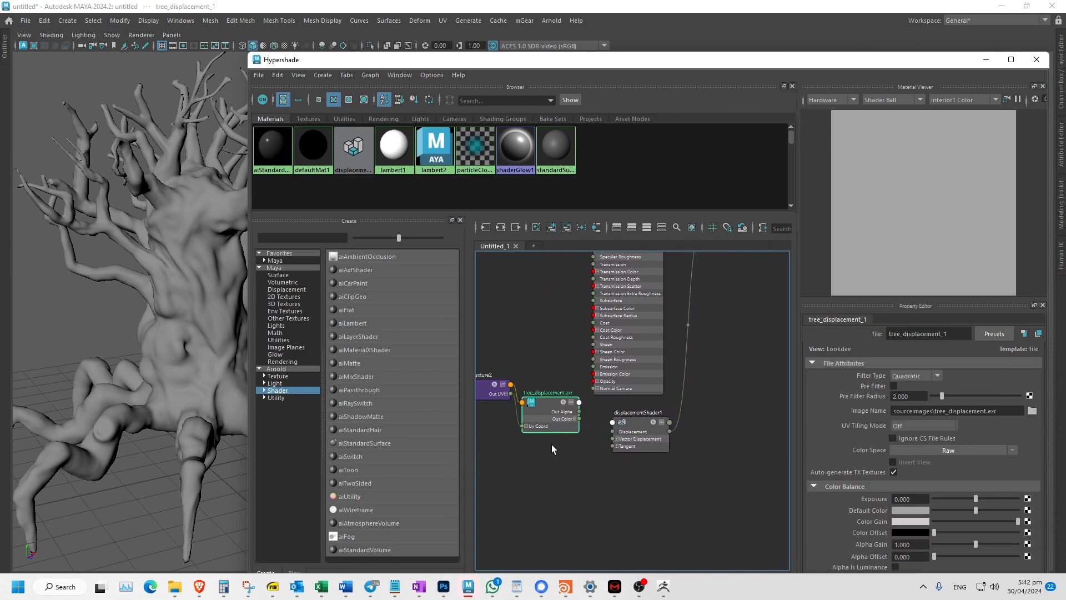
Connect Out Color R of the tree_displacement.exr texture to the Displacement input of displacementShader1.
scroll(552, 444, "up", 3)
left_click(586, 405)
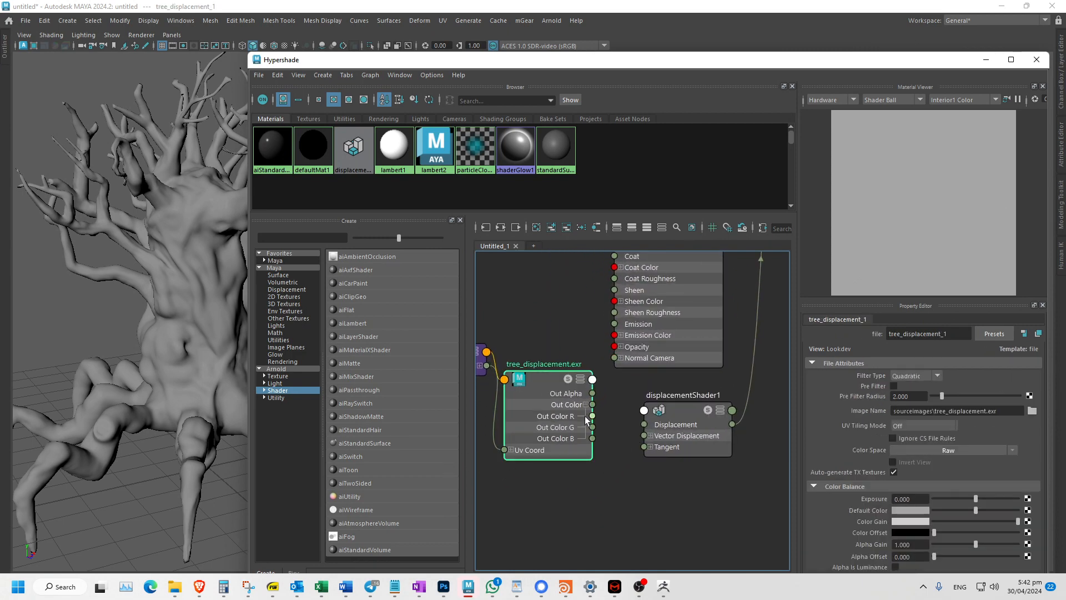
left_click_drag(629, 426, 644, 425)
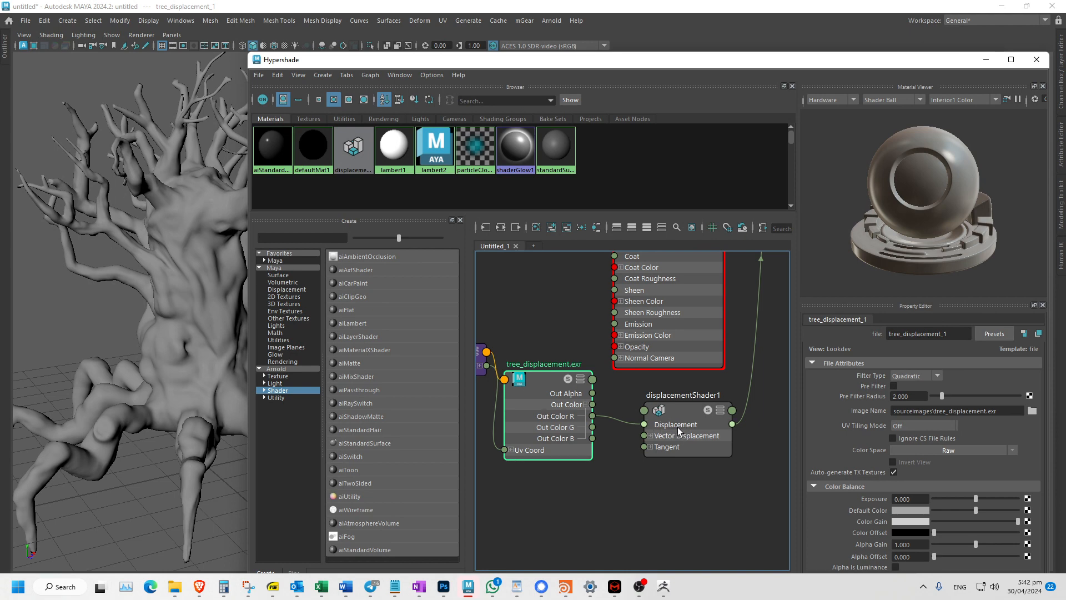
Move the Hypershade window off the viewport, restore the full Maya interface and frame tree_geo.
left_click(227, 266)
key("f")
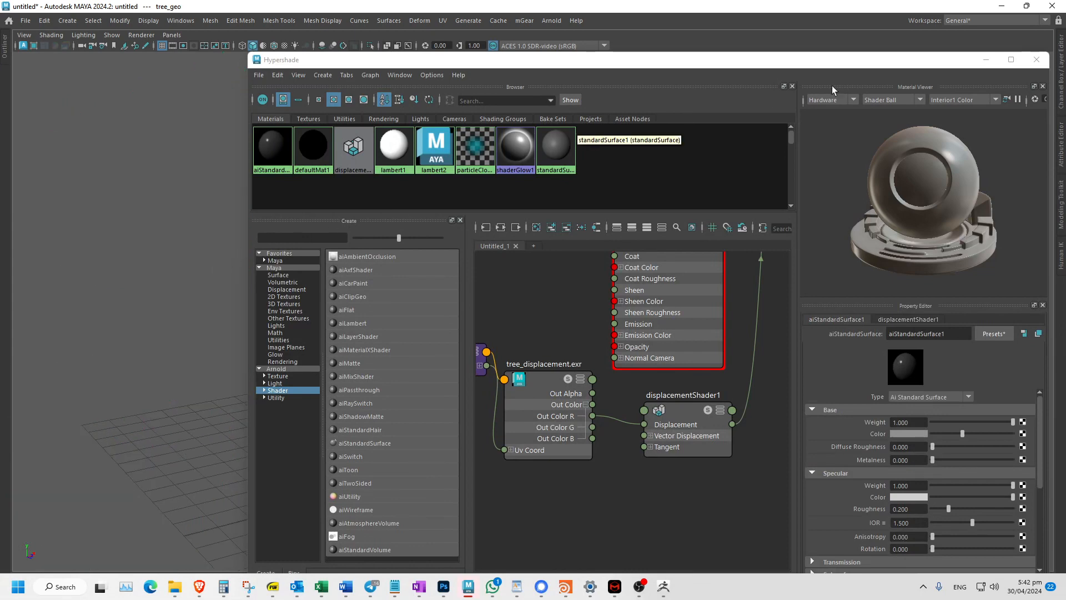
left_click_drag(928, 63, 0, 113)
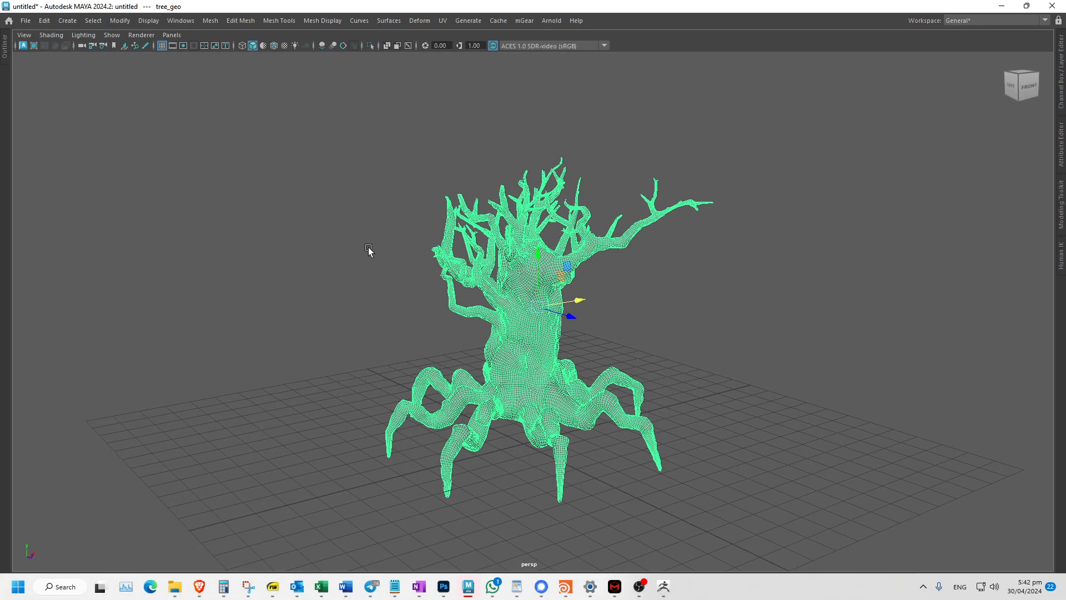
key("ctrl+space")
right_click_drag(435, 264, 528, 238, "alt")
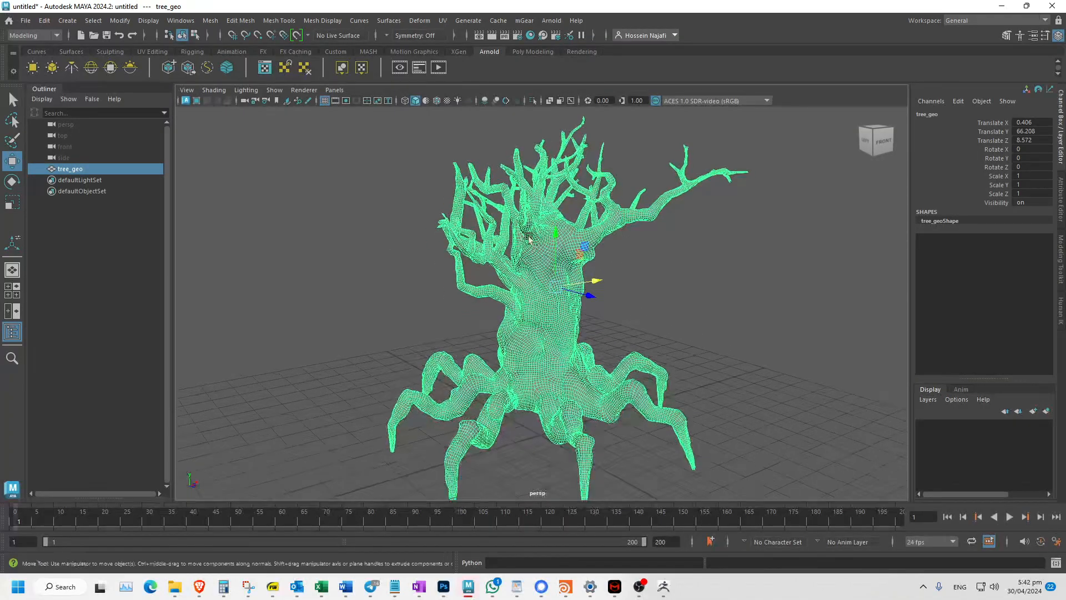
Start an Arnold RenderView render of the tree and add an Arnold skydome light to the scene.
left_click(438, 68)
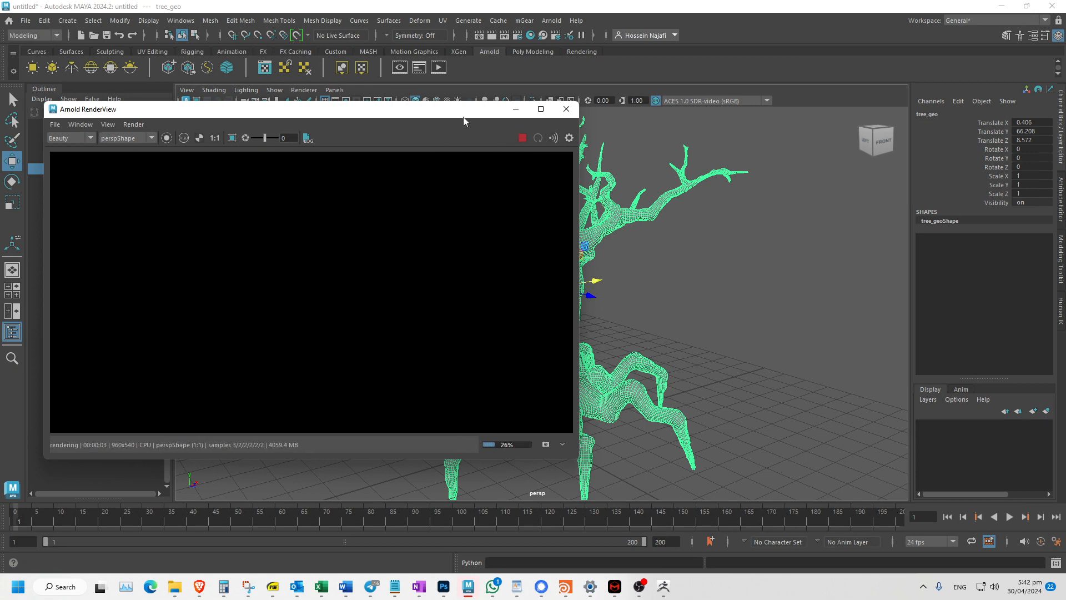
left_click_drag(464, 117, 849, 109)
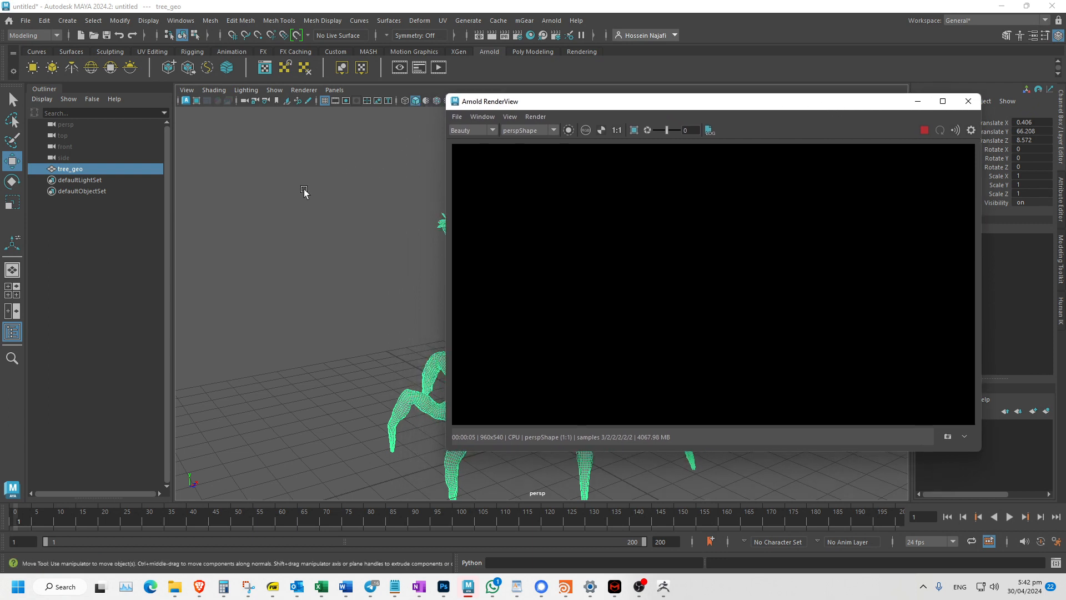
left_click(91, 68)
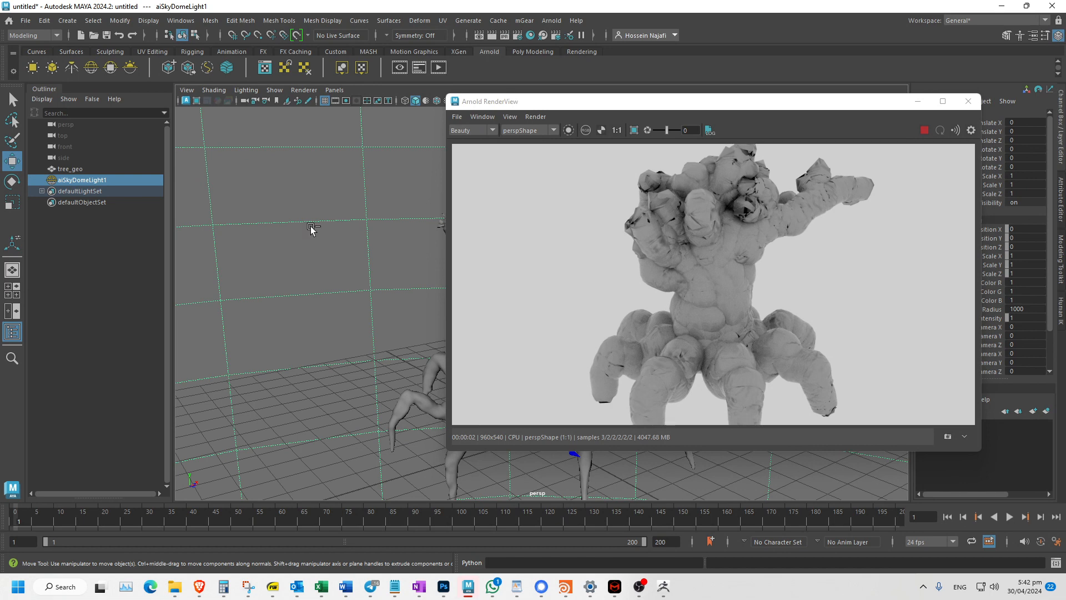
Map the skydome light's color with a file texture that uses DayEnvironmentHDRI044_1K-HDR.exr.
key("ctrl+a")
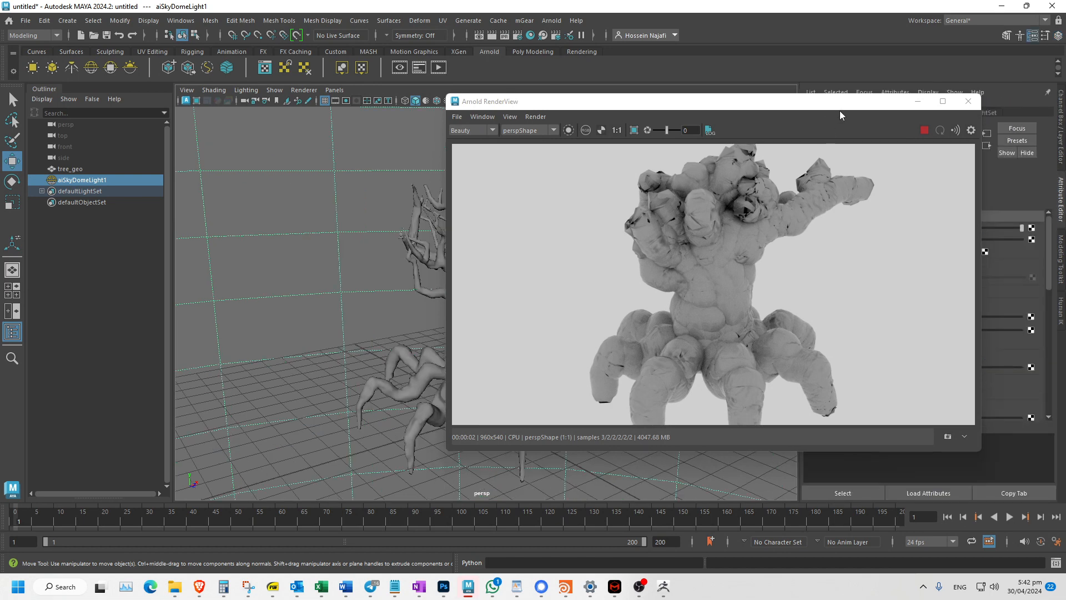
left_click_drag(839, 111, 469, 109)
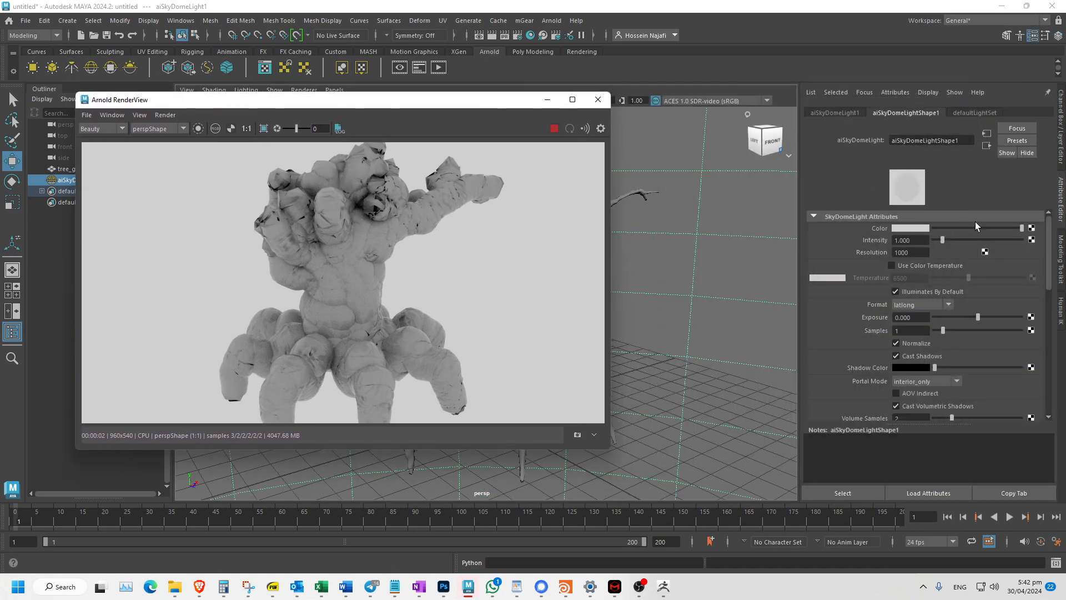
left_click(1031, 229)
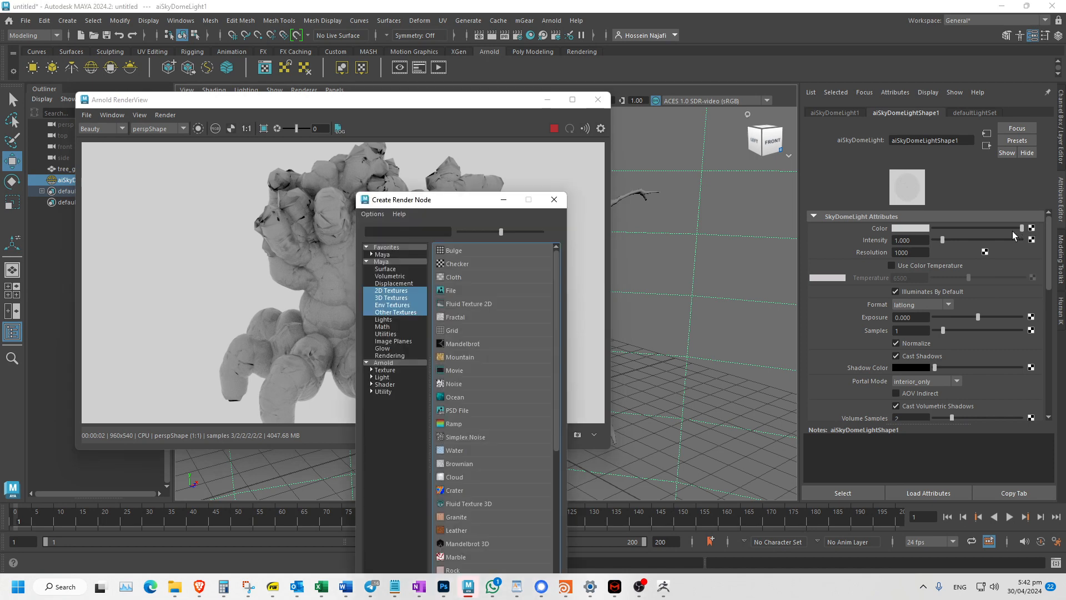
left_click(488, 287)
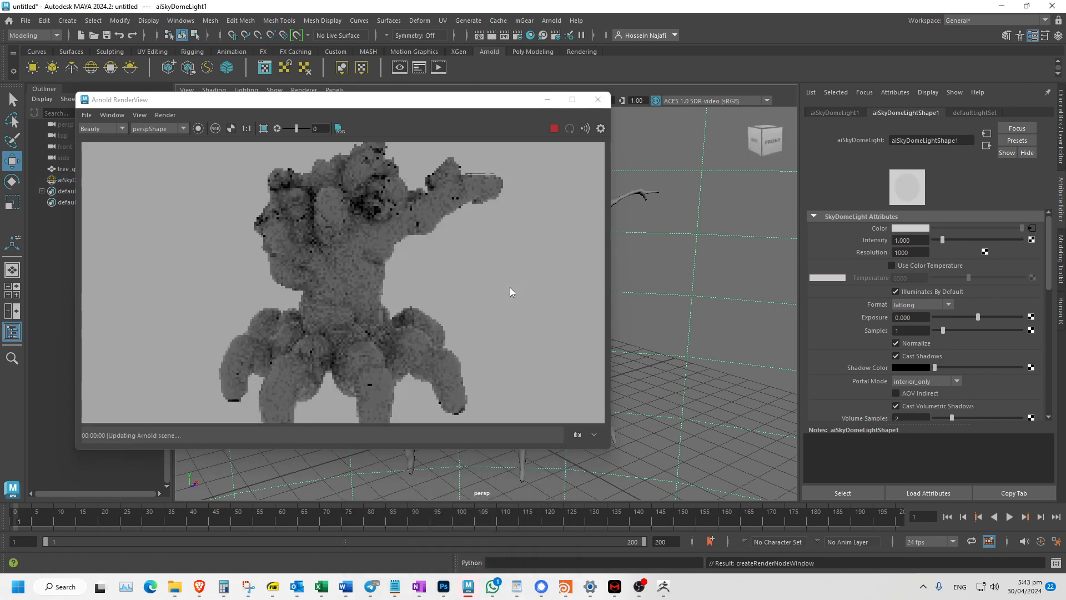
left_click(1023, 232)
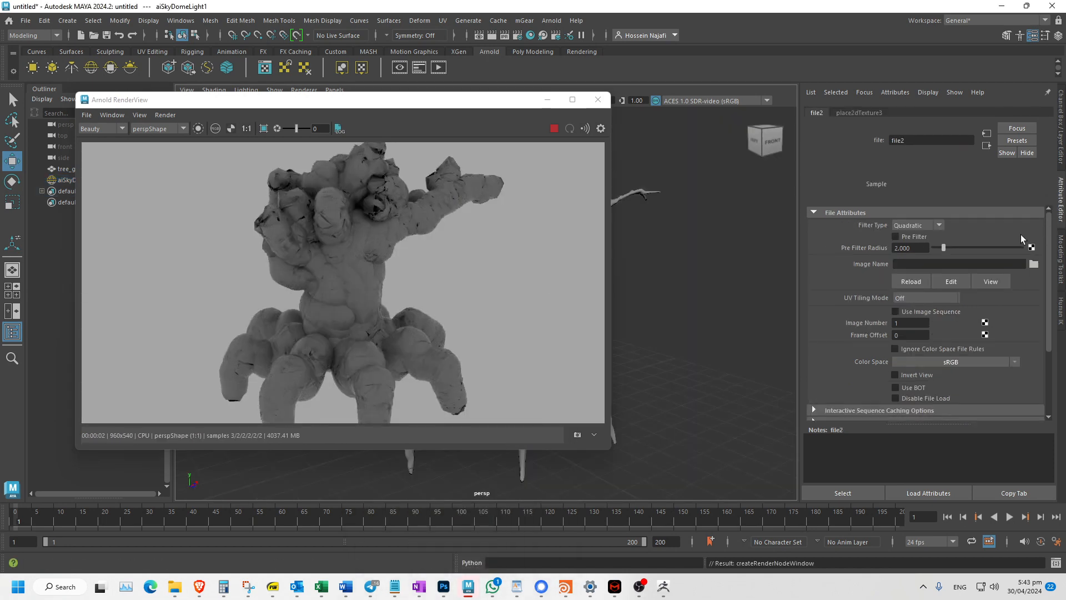
left_click(1033, 264)
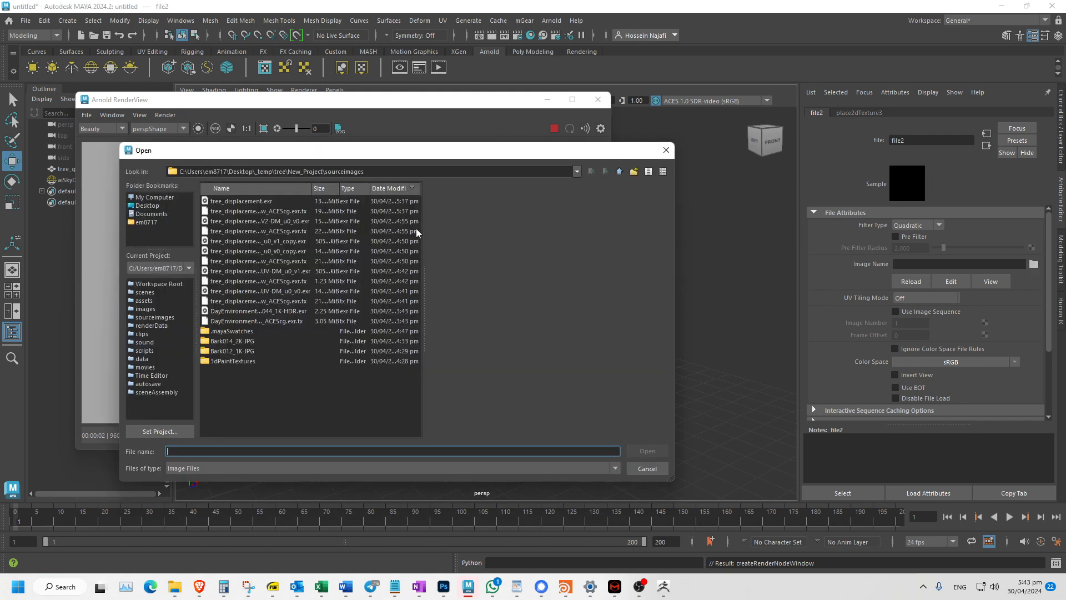
double_click(276, 310)
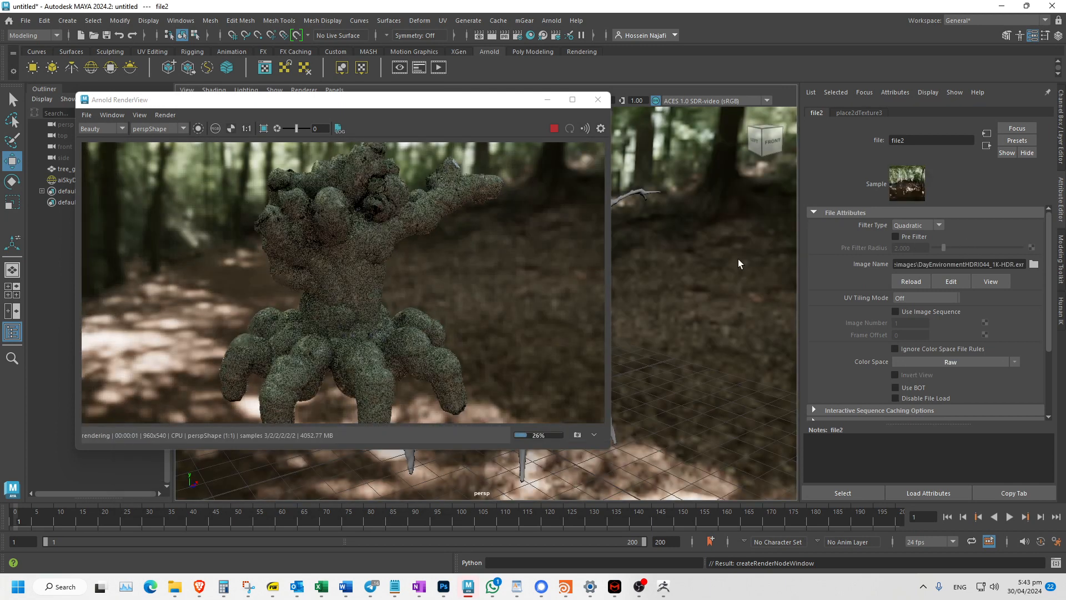
Set the skydome light's camera visibility to 0 and raise its intensity to 2.692, keeping the render beside the scene list.
left_click(724, 221)
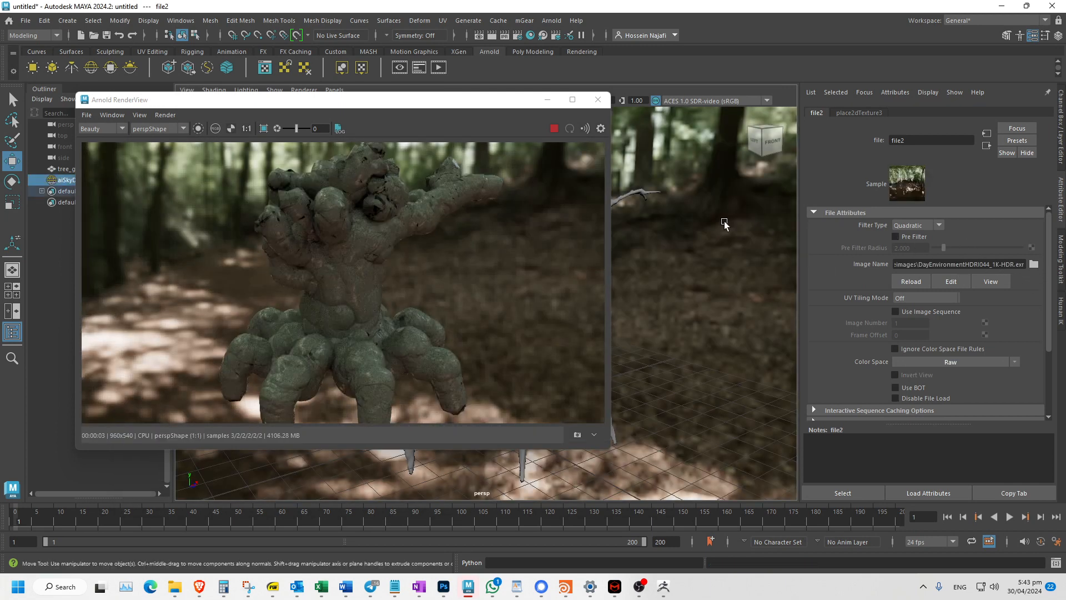
scroll(1047, 308, "down", 5)
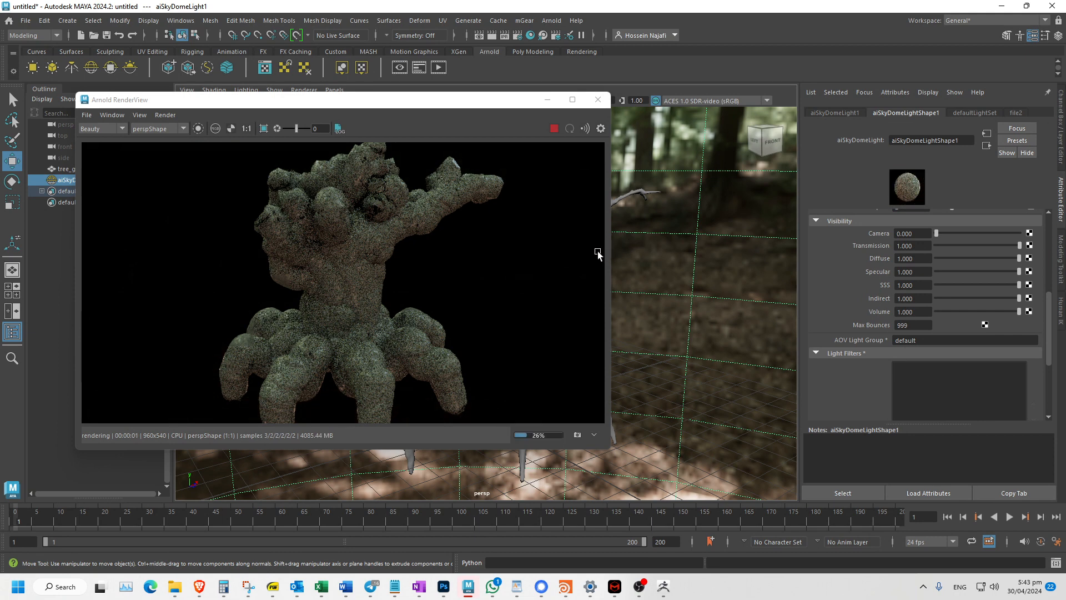
scroll(1019, 243, "up", 5)
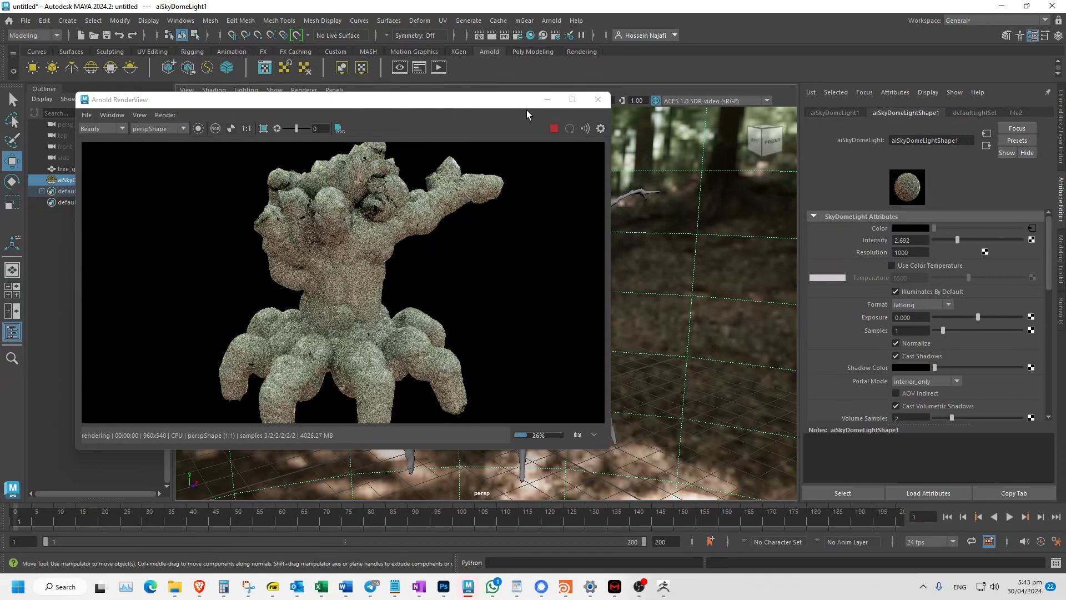
left_click_drag(526, 110, 783, 107)
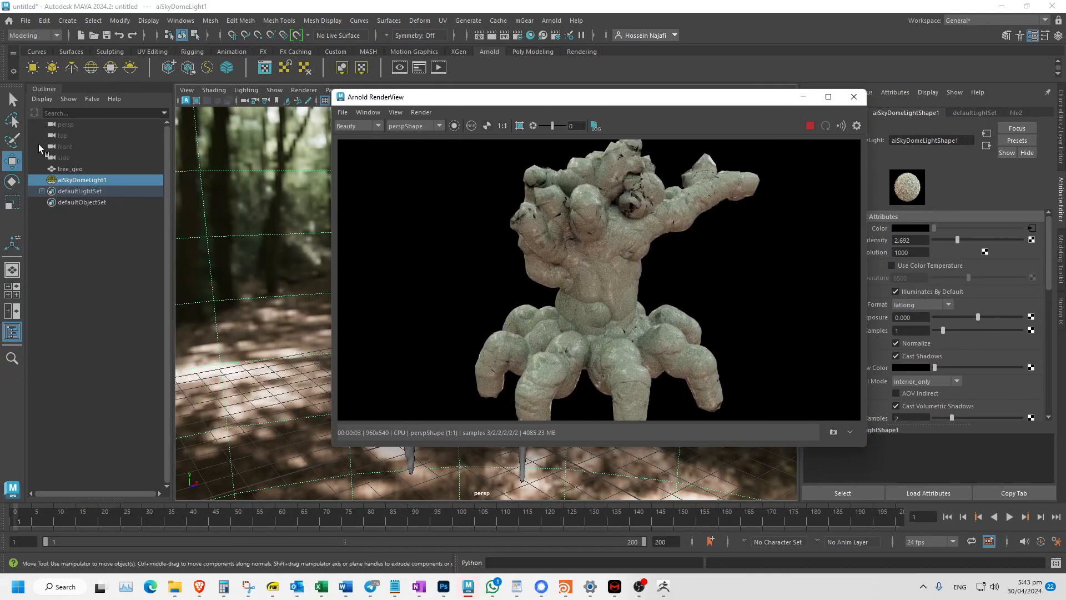
Reopen the Hypershade, graph tree_geo's material network and display displacementShader1's attributes beside the Arnold render.
left_click(530, 36)
left_click_drag(247, 116, 400, 237)
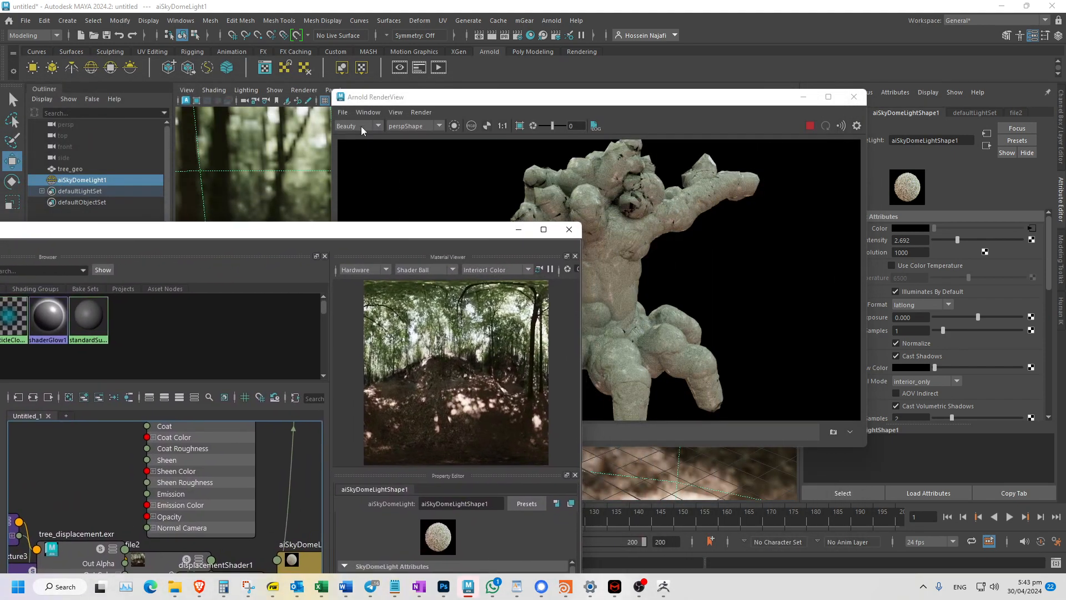
left_click_drag(389, 97, 627, 98)
left_click(491, 198)
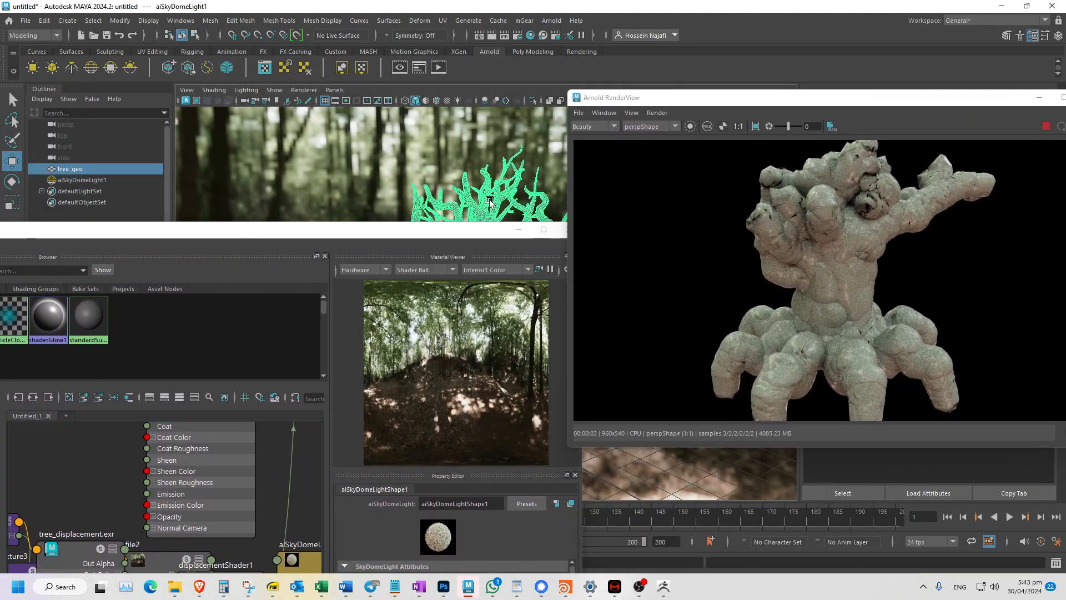
left_click_drag(177, 236, 426, 153)
left_click(376, 315)
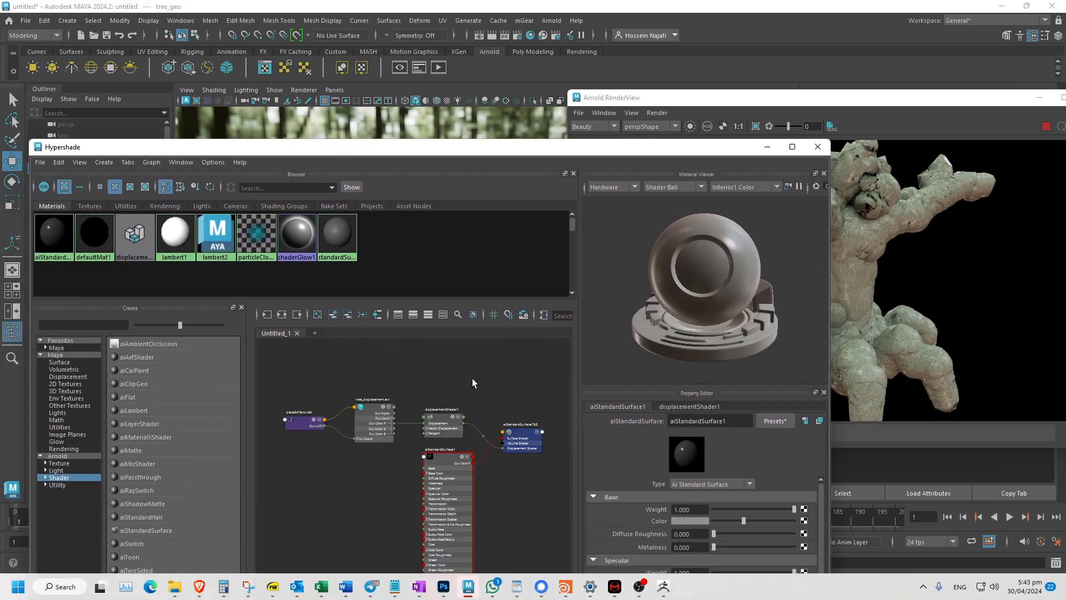
middle_click_drag(383, 465, 369, 407, "alt")
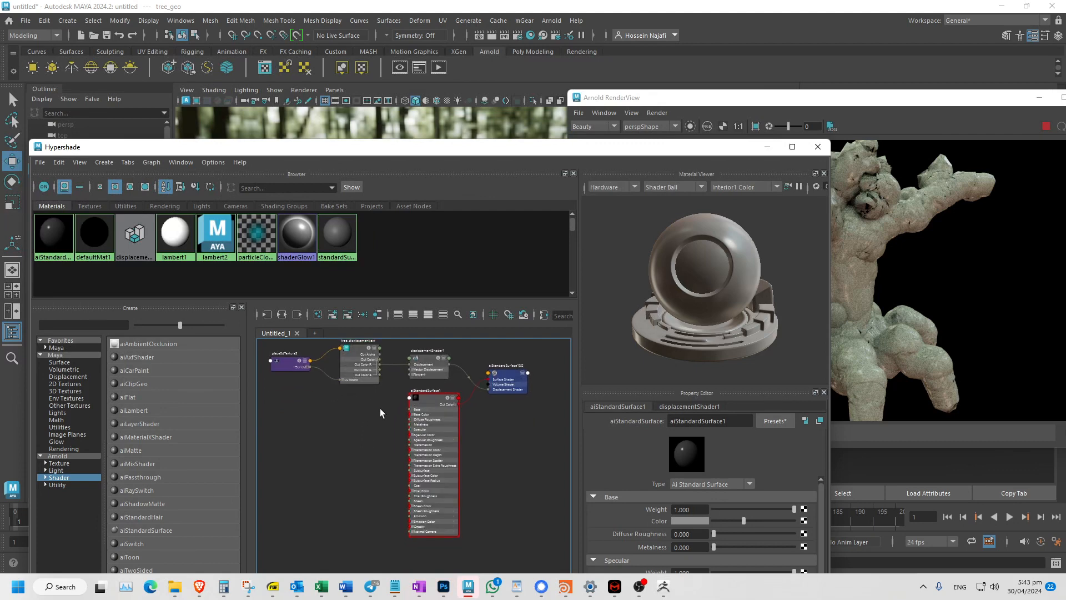
left_click(428, 373)
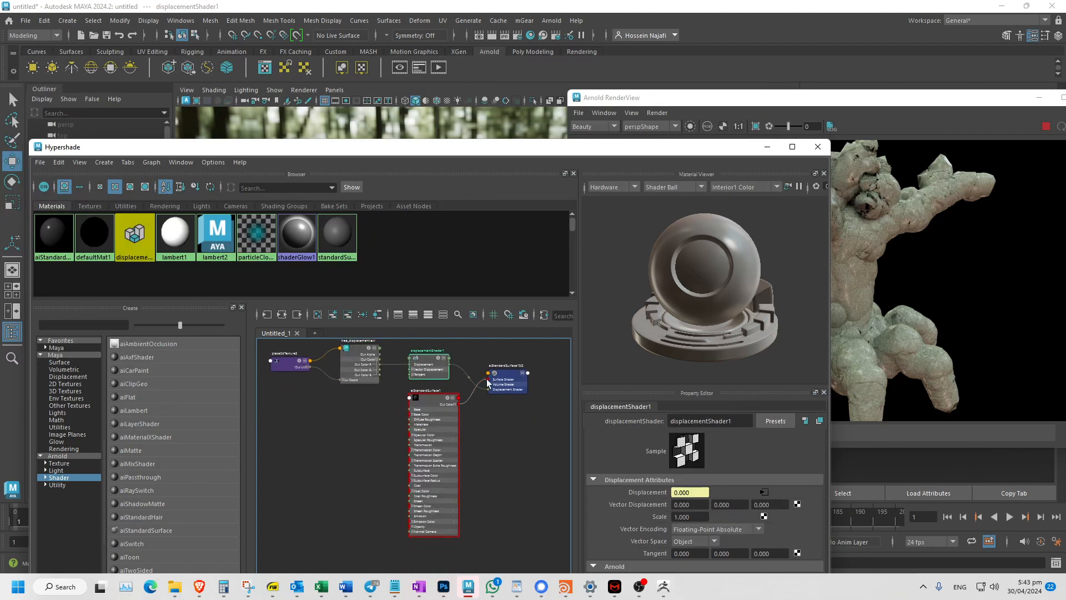
left_click_drag(634, 154, 228, 62)
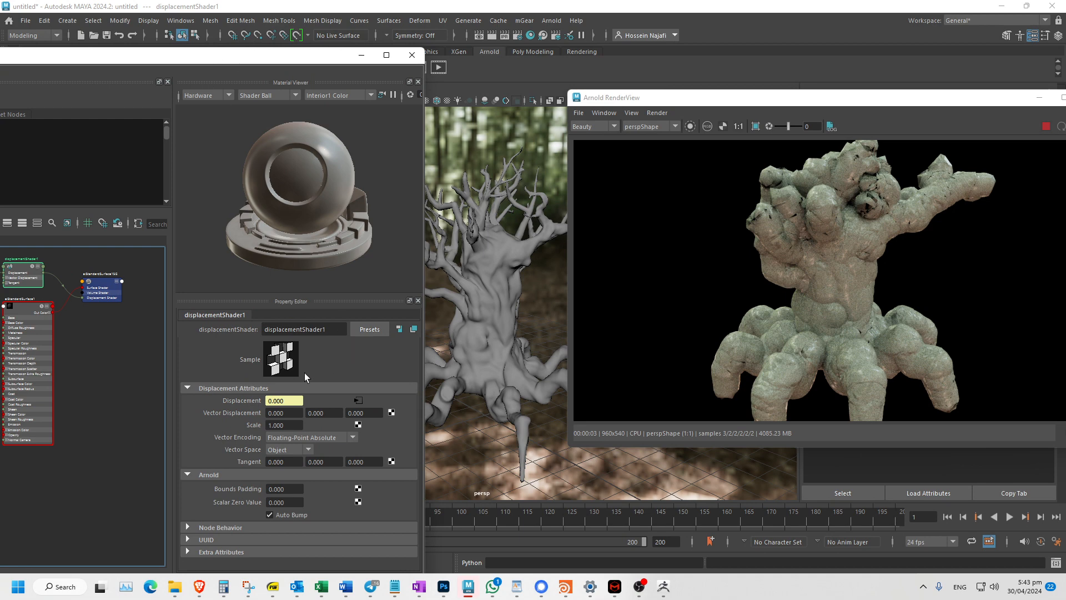
Set displacementShader1's Arnold Scalar Zero Value to 0.5.
left_click(189, 475)
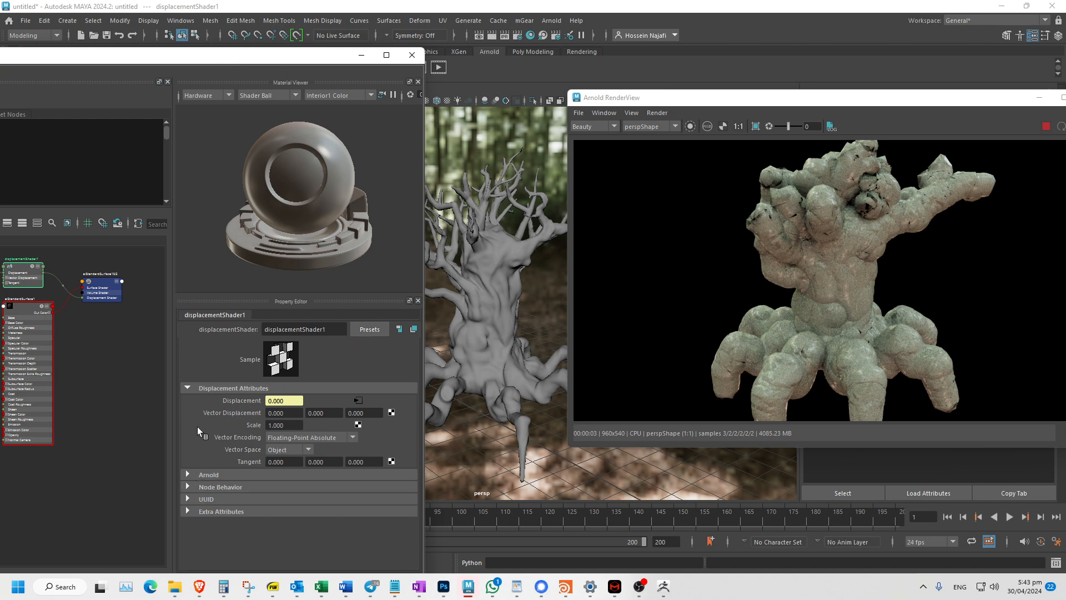
left_click(198, 476)
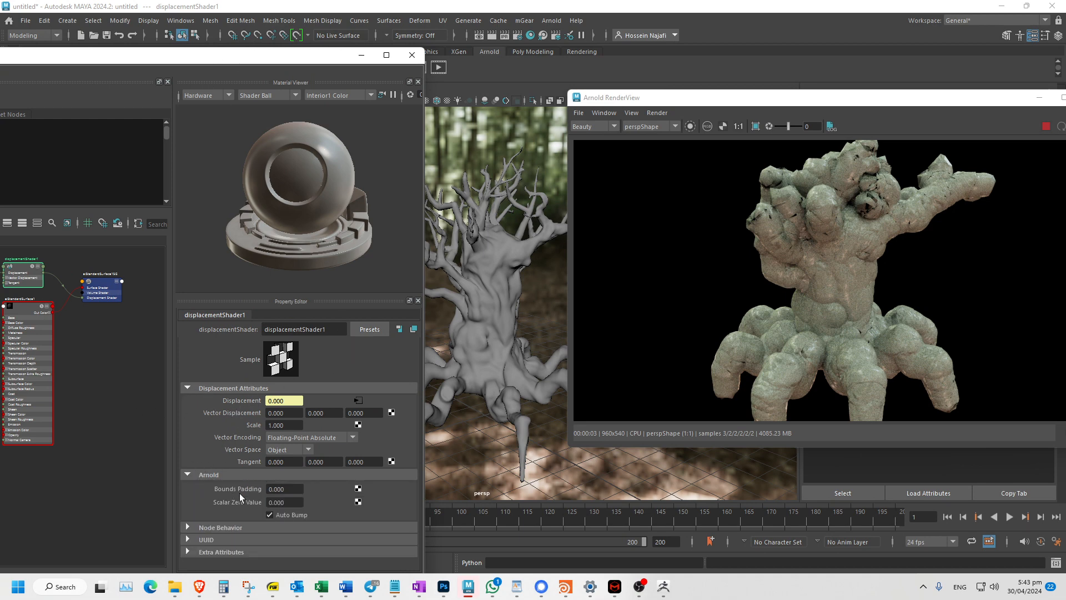
left_click_drag(288, 503, 246, 506)
type("0.5")
key("Return")
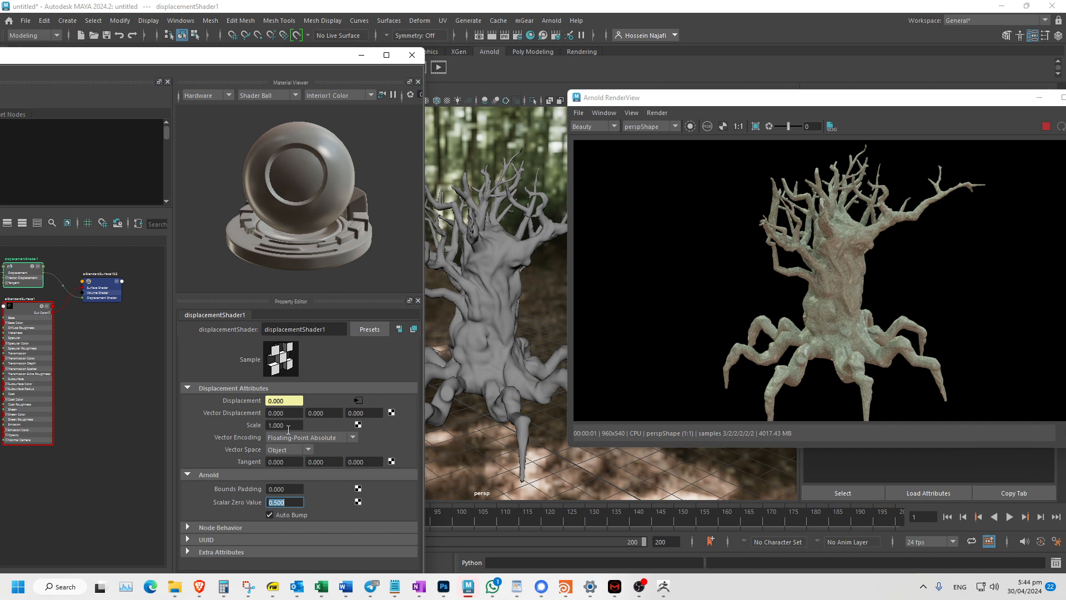
Try a Scale of 10 on displacementShader1, and settle on a Scale of 3.
left_click_drag(289, 426, 204, 422)
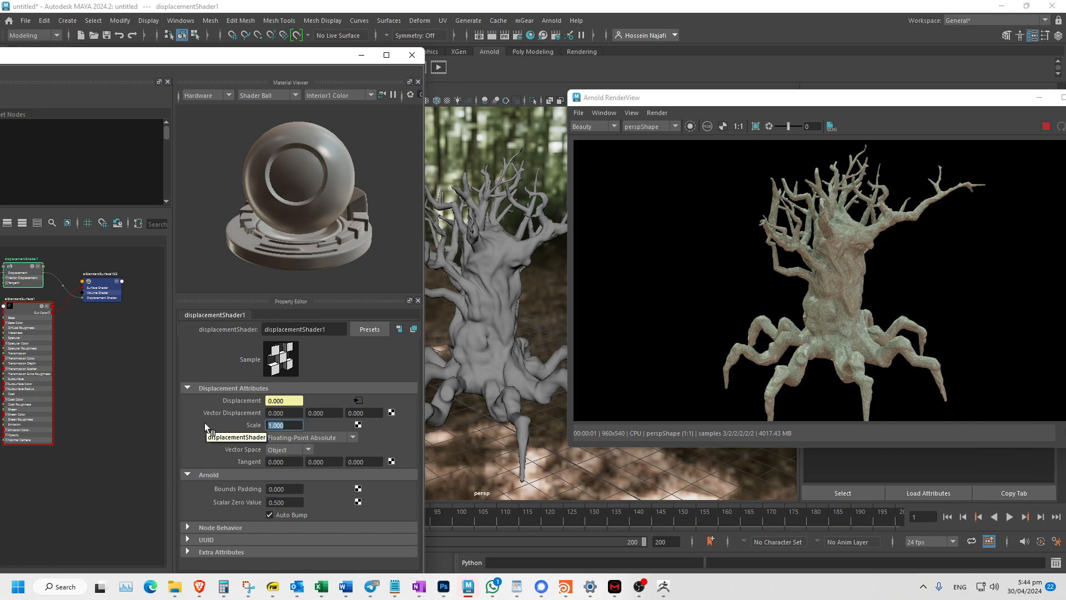
type("10")
key("Return")
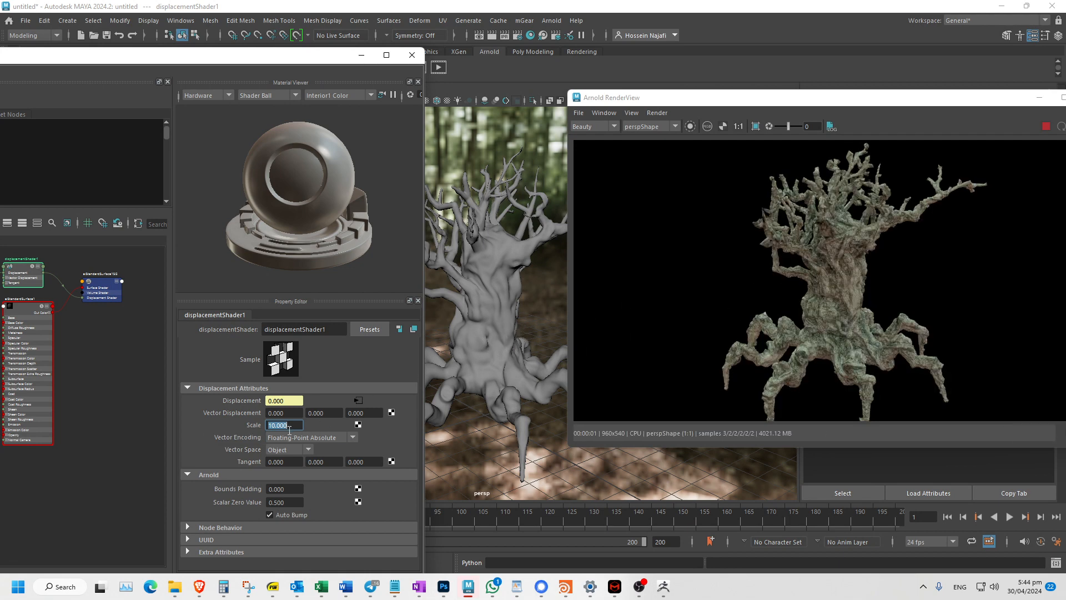
type("3")
key("Return")
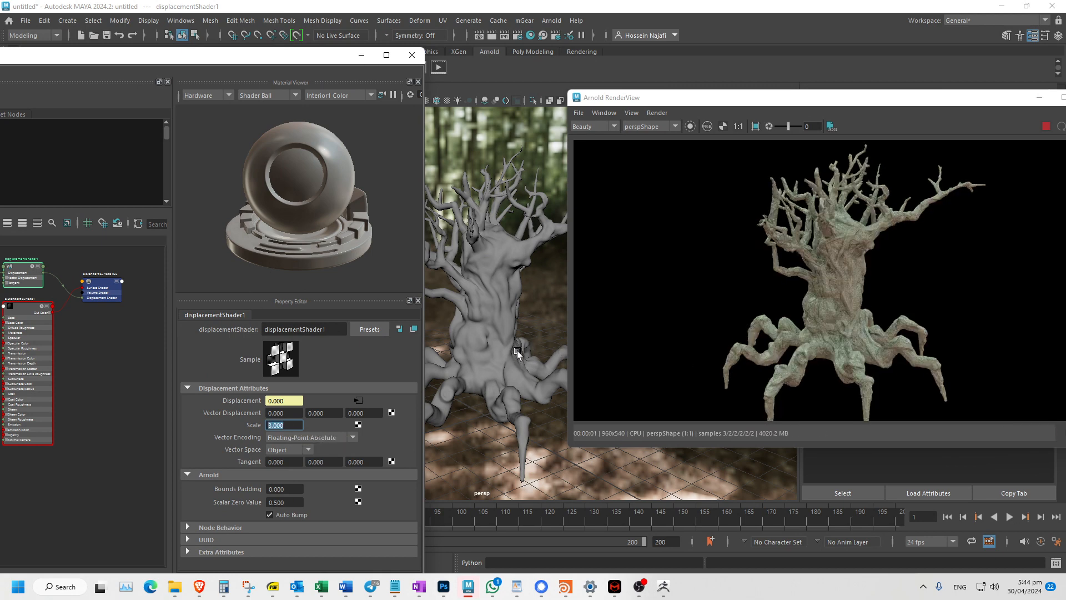
Reframe the tree closer for the render, select tree_geo and move the render window away from its attributes.
scroll(486, 351, "up", 5)
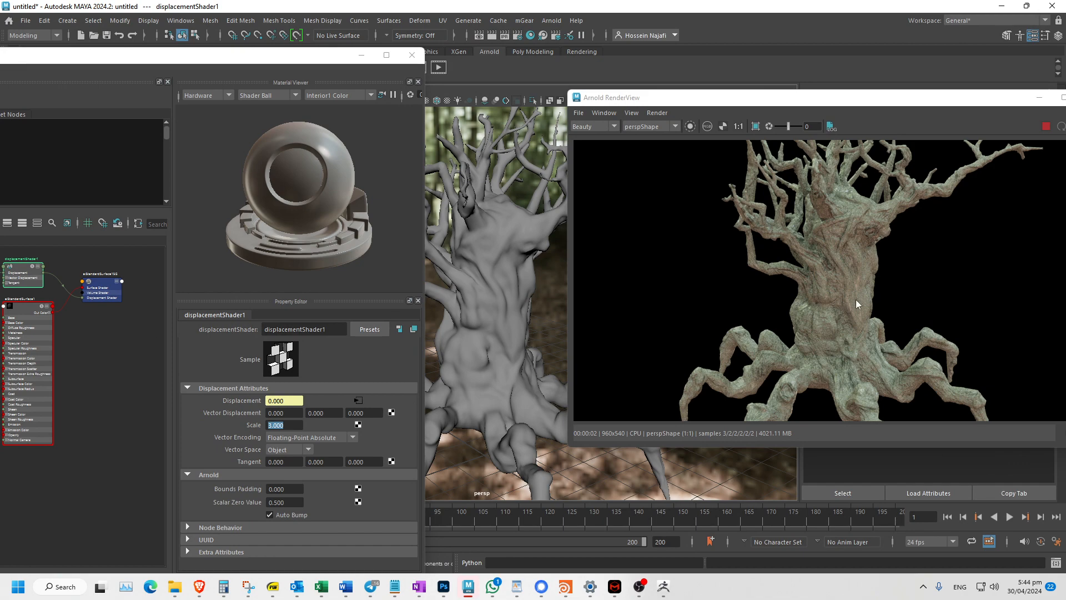
left_click_drag(558, 363, 476, 341, "alt")
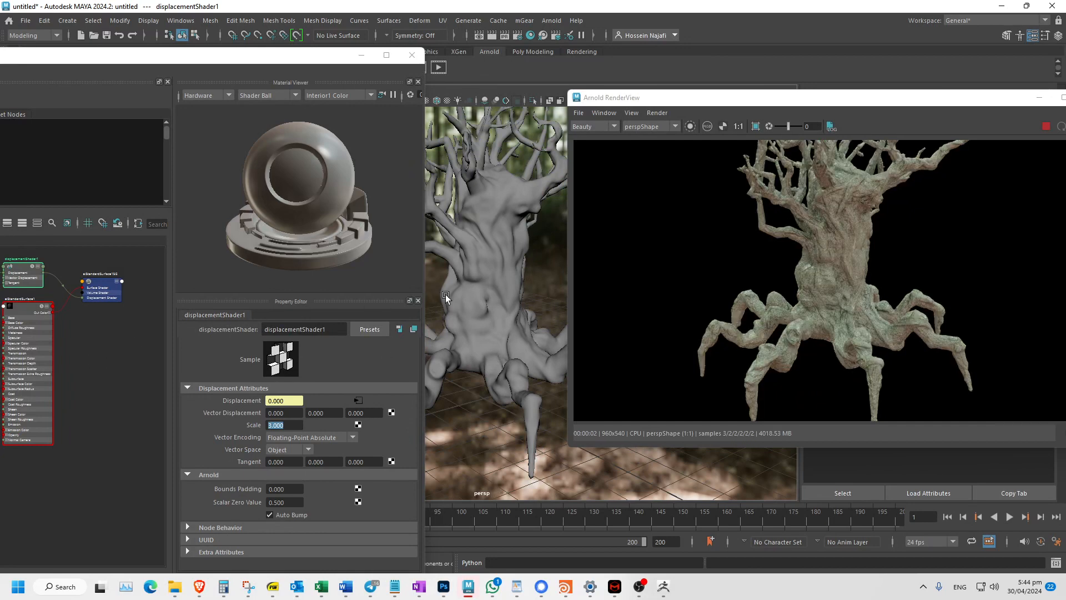
left_click(860, 177)
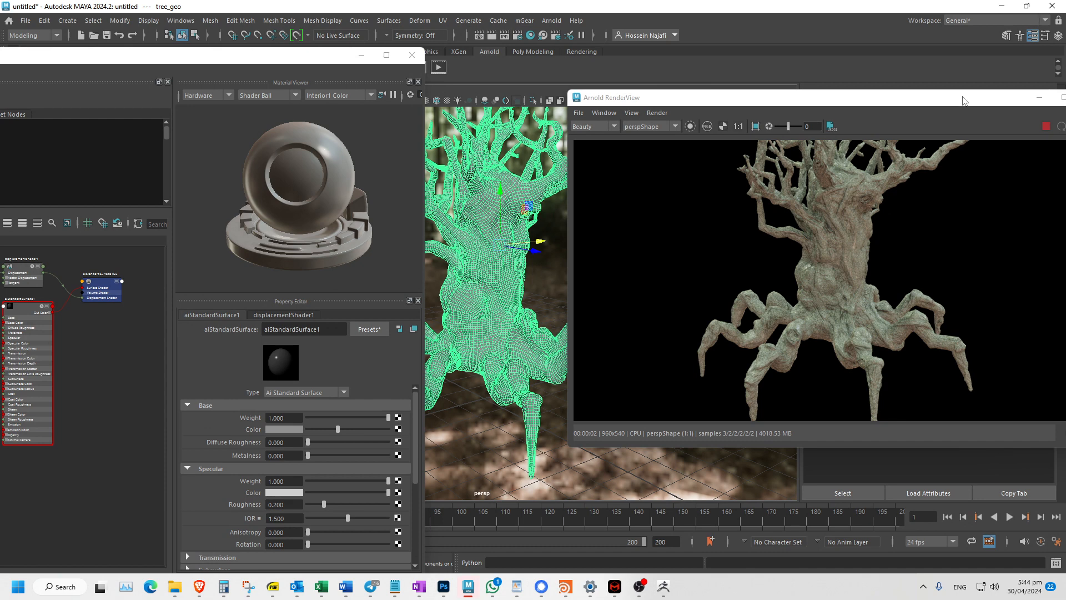
left_click_drag(970, 100, 513, 96)
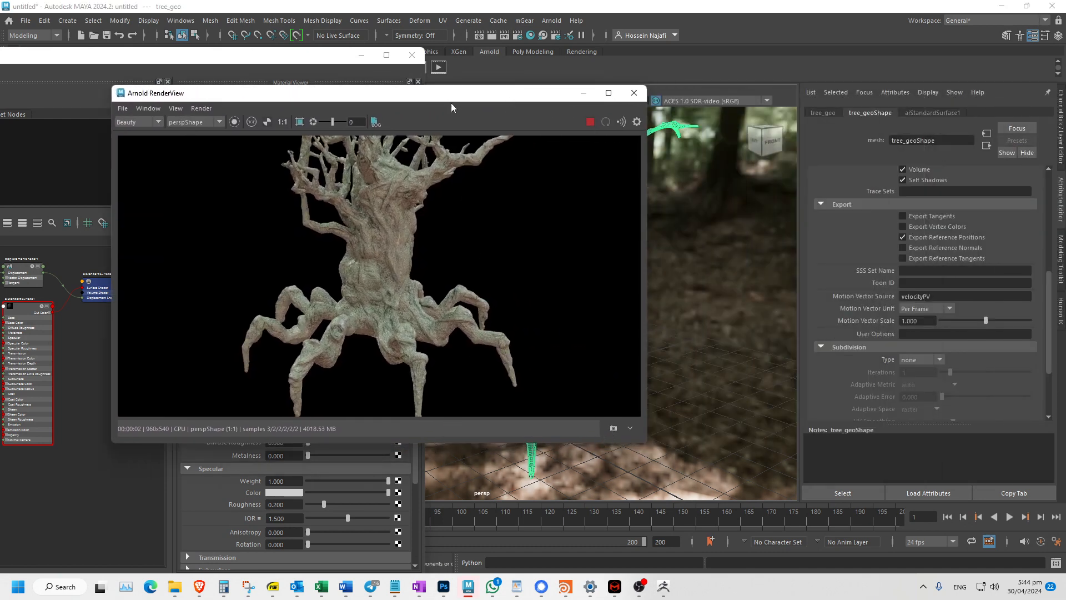
left_click_drag(481, 93, 407, 97)
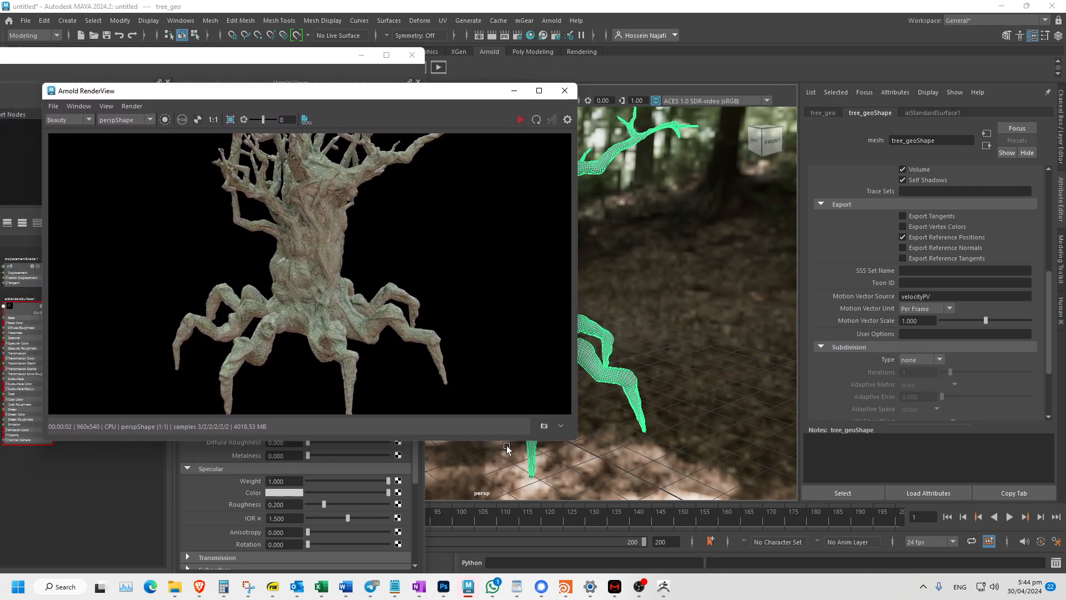
Expand the render snapshot list, display Snapshot_05 and make the render window taller.
left_click(560, 427)
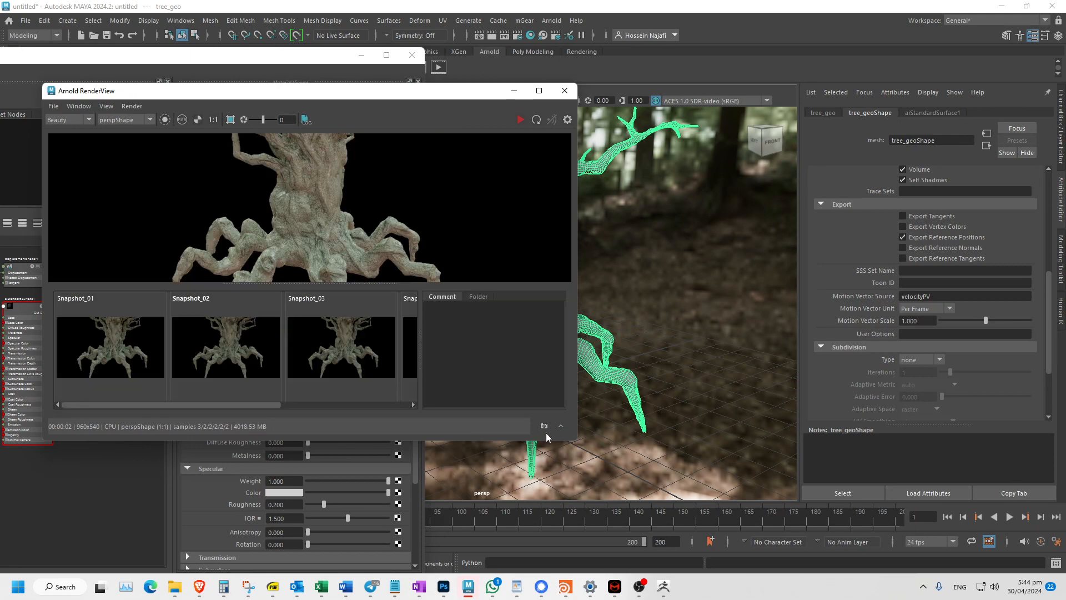
left_click_drag(243, 404, 424, 407)
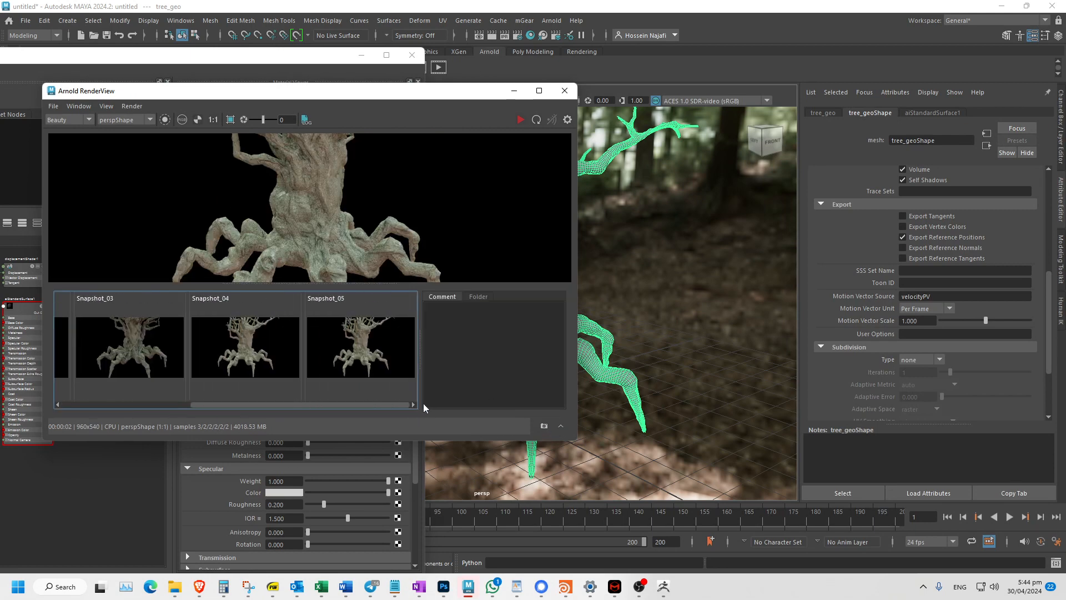
left_click(365, 355)
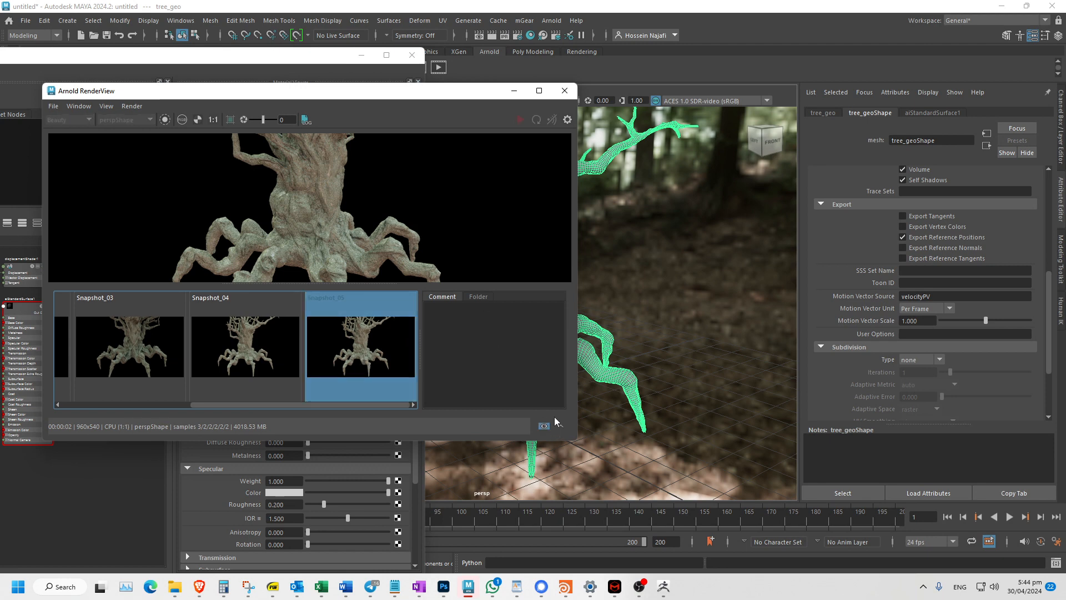
left_click_drag(565, 441, 552, 544)
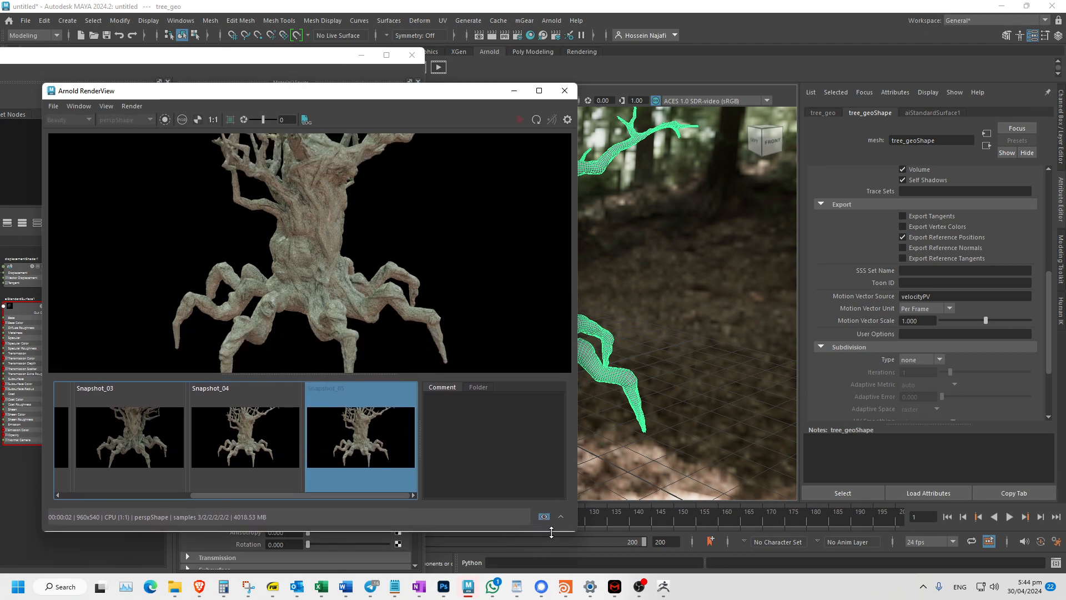
Display tree_geoShape's Arnold attributes with the Export and Visibility groups collapsed.
left_click(605, 162)
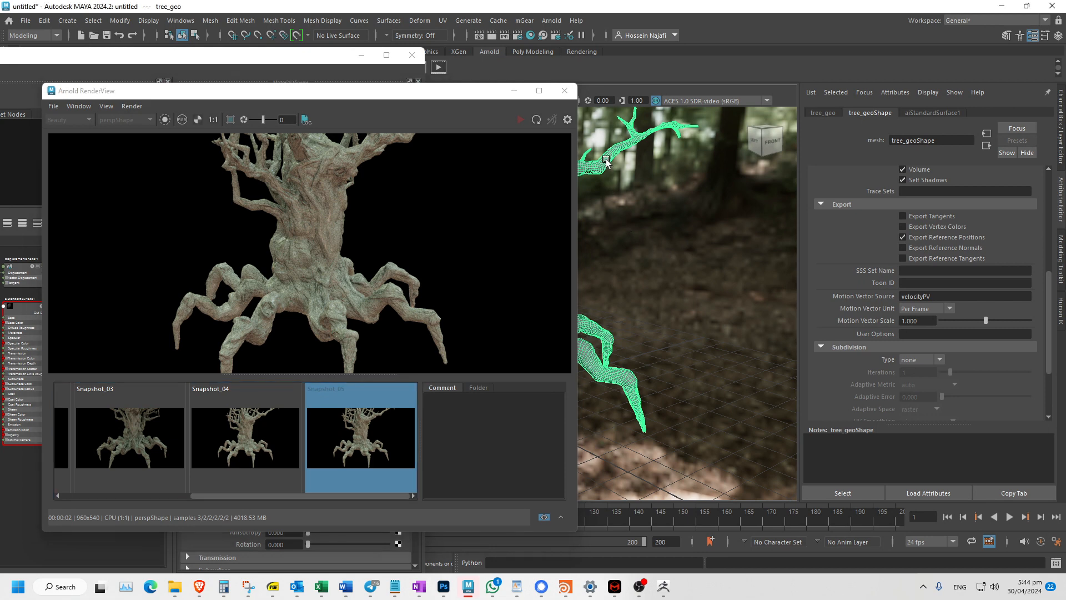
left_click(825, 112)
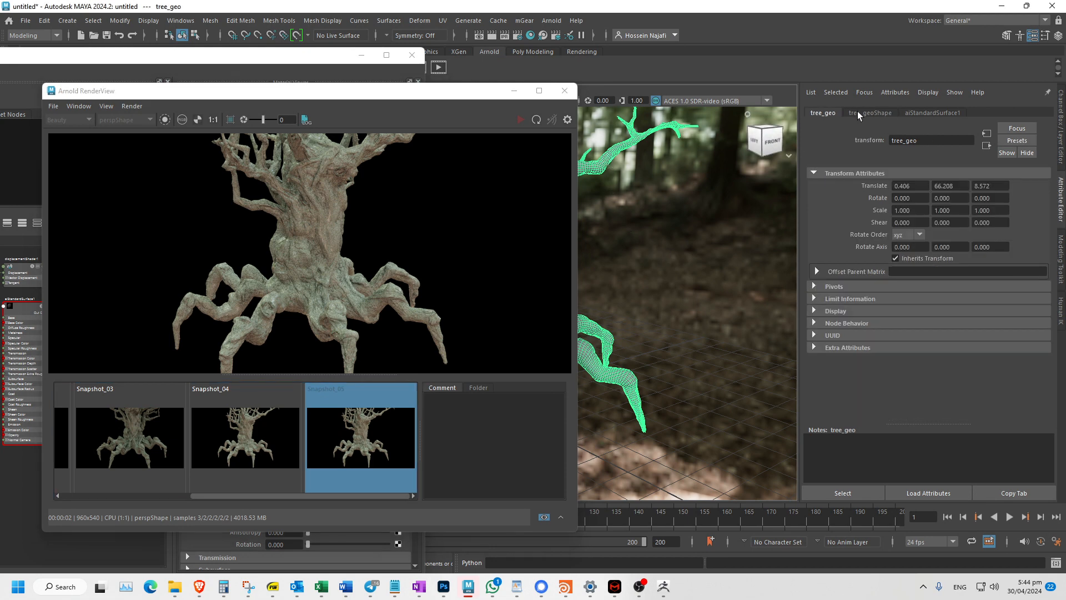
left_click(860, 112)
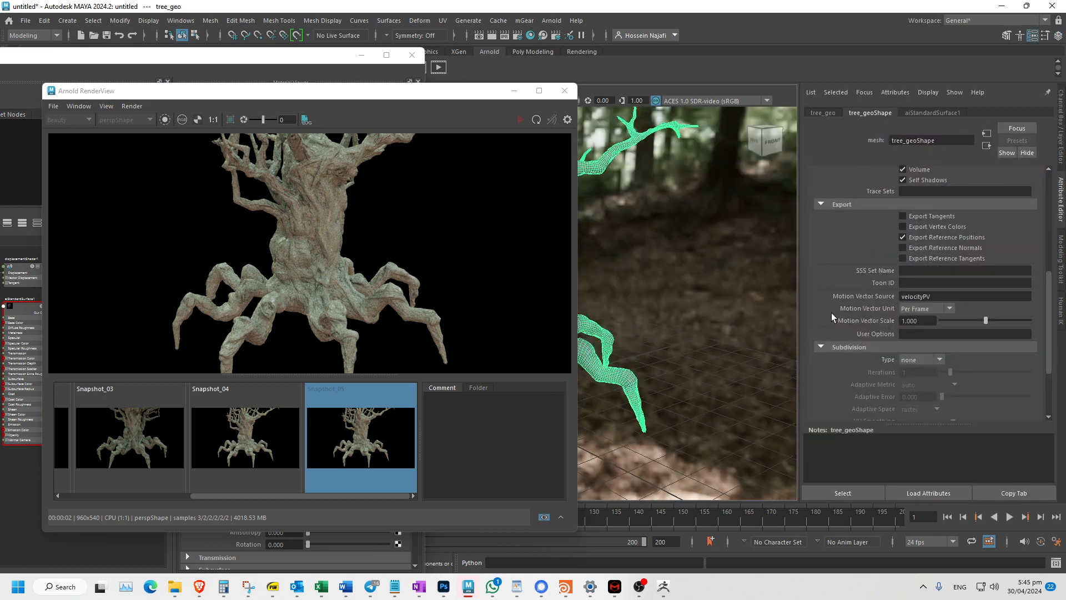
left_click(833, 204)
scroll(819, 277, "up", 5)
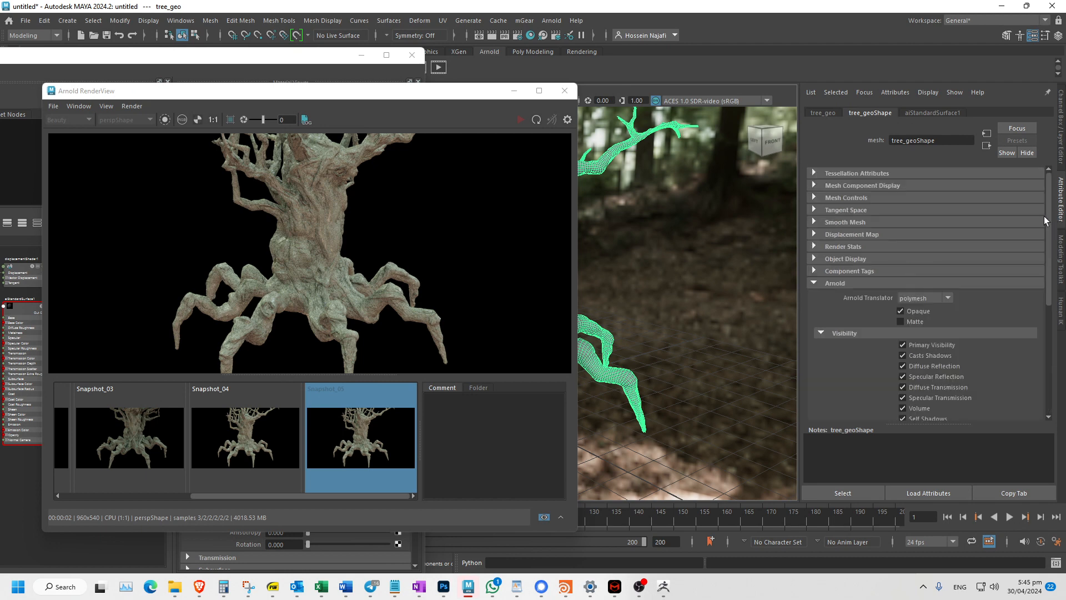
left_click(820, 282)
left_click(824, 285)
left_click(832, 333)
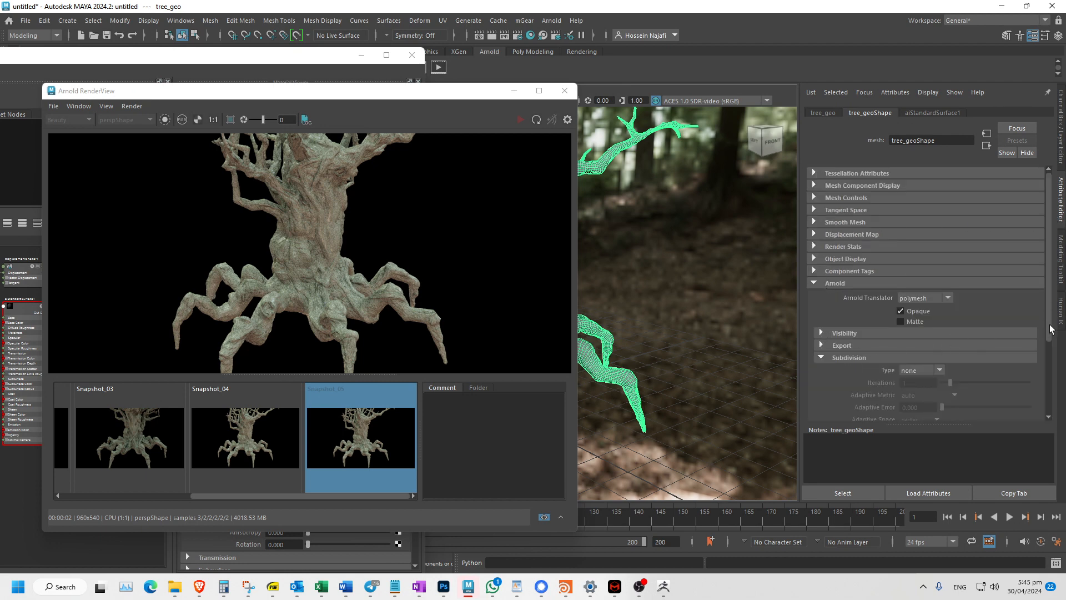
Set tree_geoShape's Arnold subdivision type to catclark with 4 iterations.
left_click_drag(1048, 326, 1039, 364)
scroll(943, 309, "down", 1)
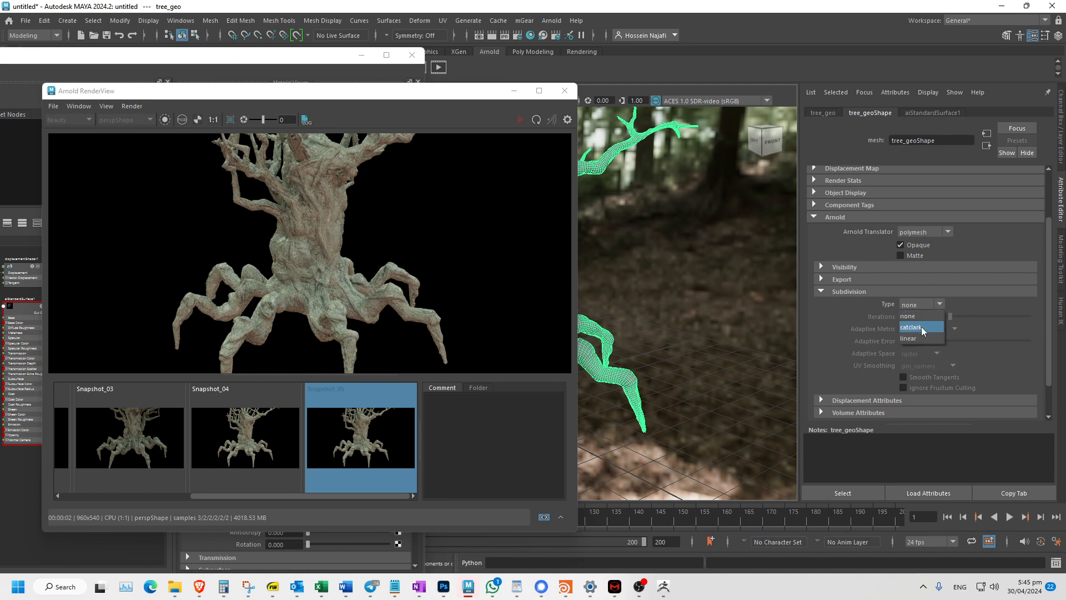
left_click(922, 327)
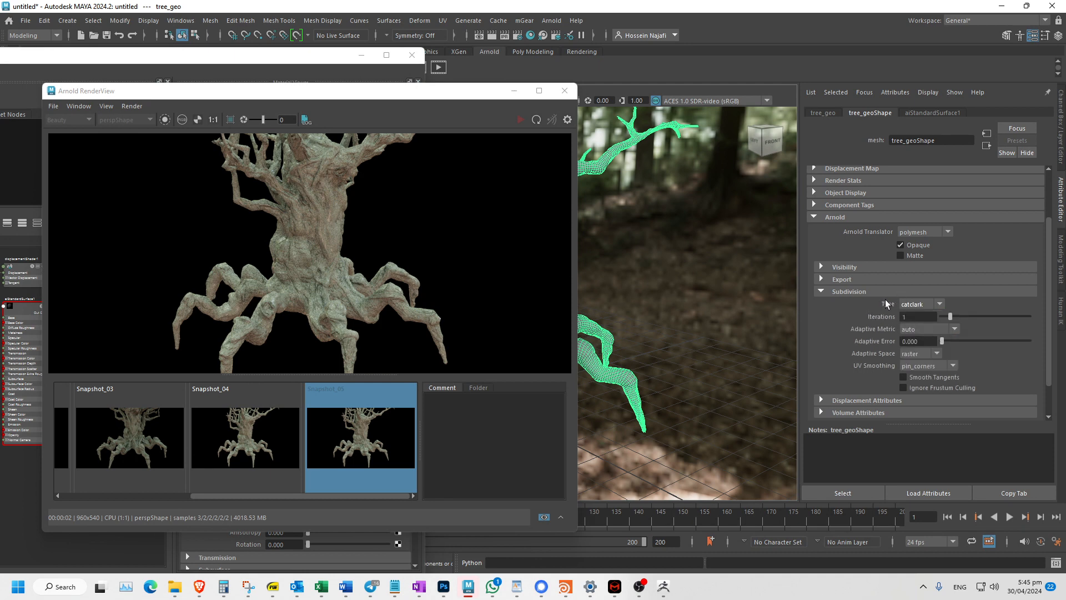
left_click(912, 317)
type("4")
key("Return")
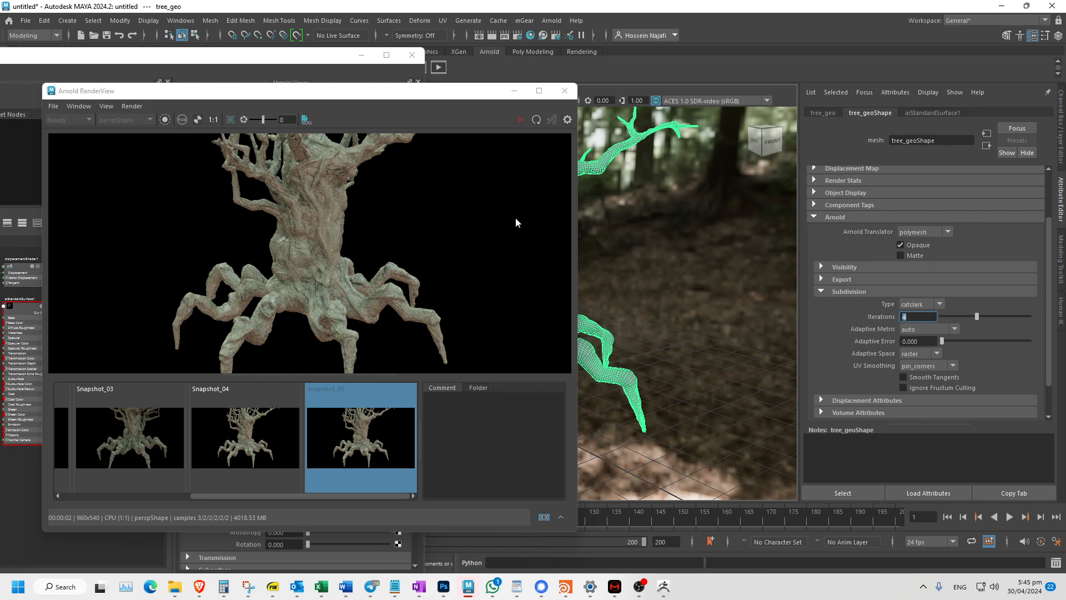
Close and reopen the Arnold RenderView to render the subdivided tree, and store the result as a snapshot.
left_click(516, 122)
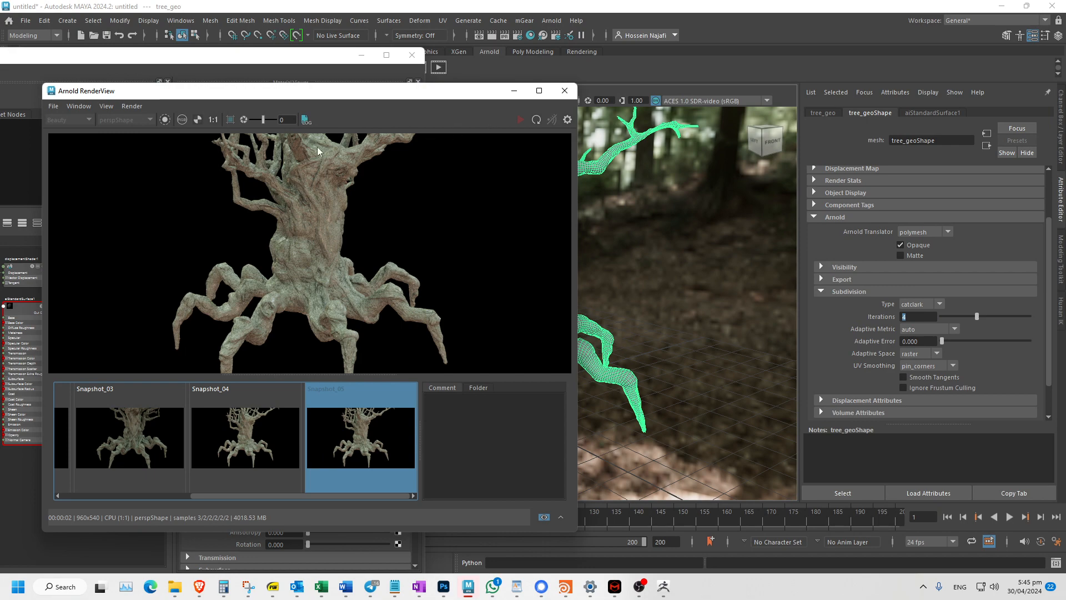
left_click_drag(417, 93, 402, 95)
left_click(548, 93)
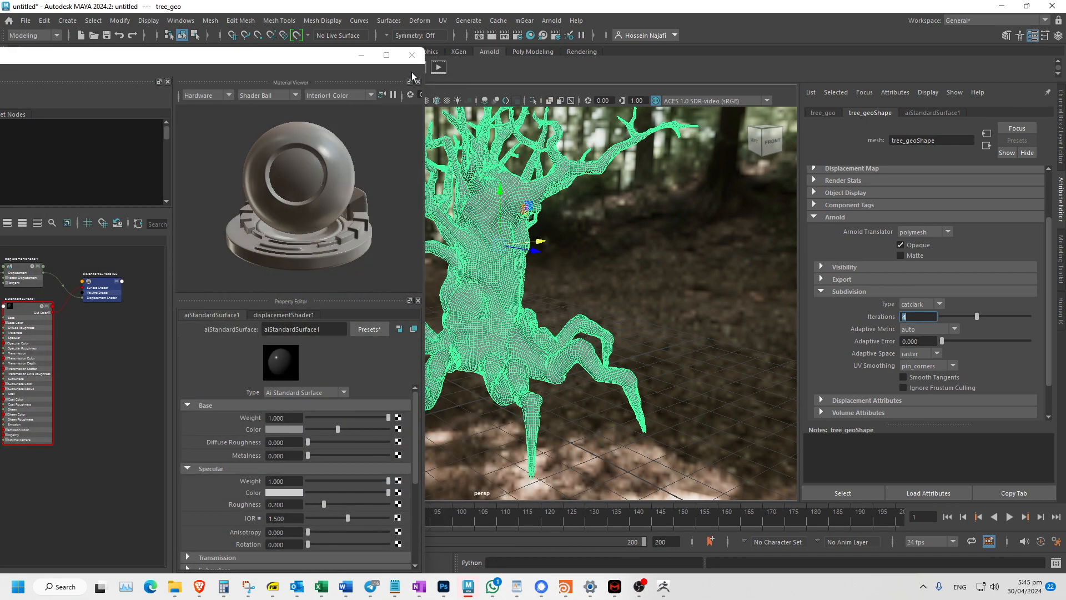
left_click(438, 67)
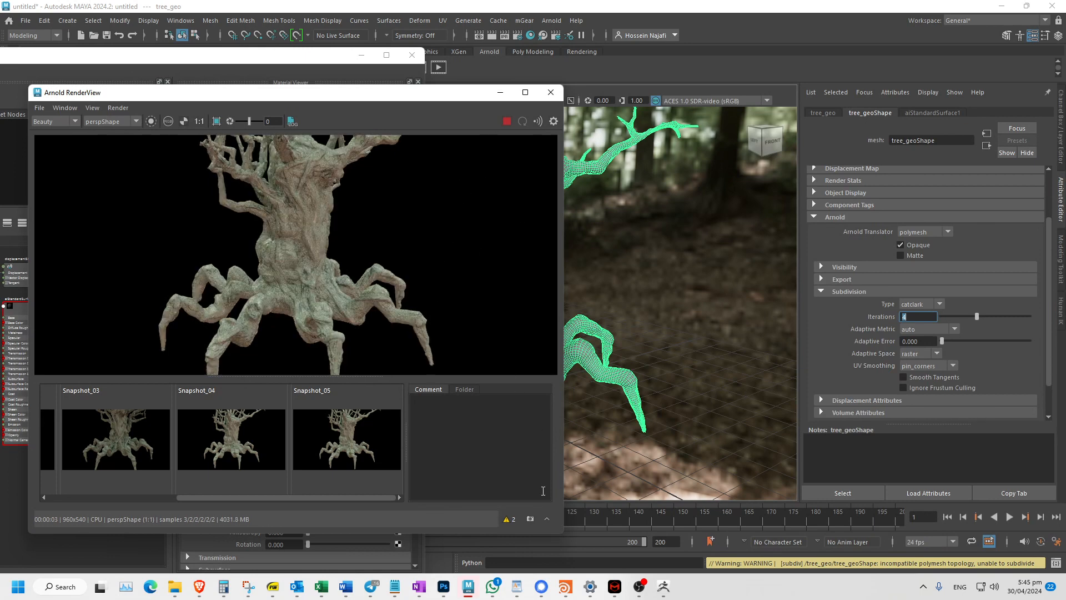
left_click(530, 519)
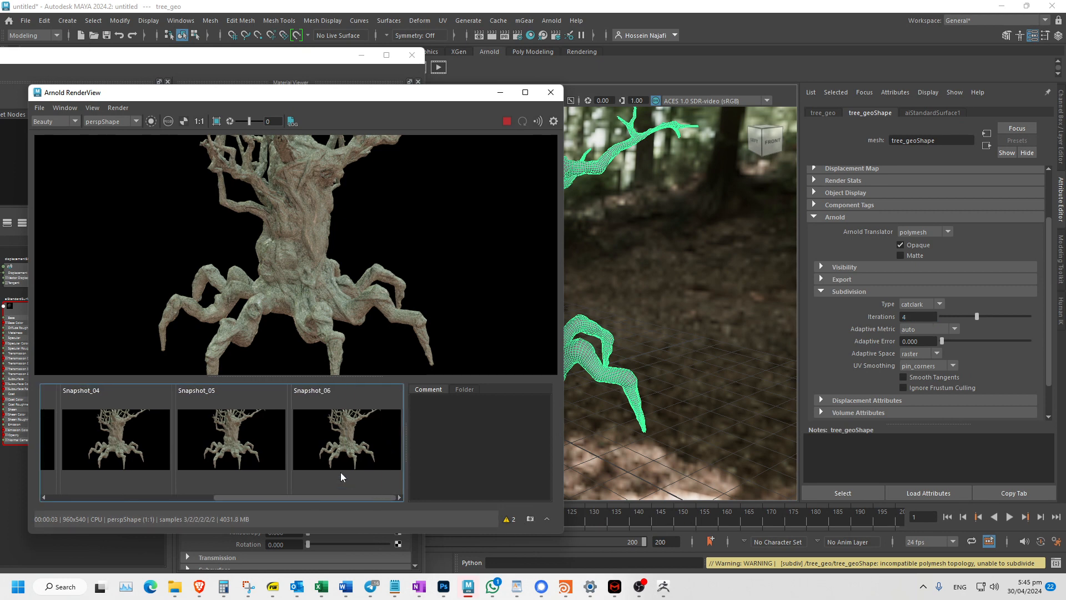
Compare the tree's surface detail between Snapshot_05 and Snapshot_06 by switching back and forth.
left_click(336, 442)
scroll(262, 439, "down", 1)
left_click(331, 439)
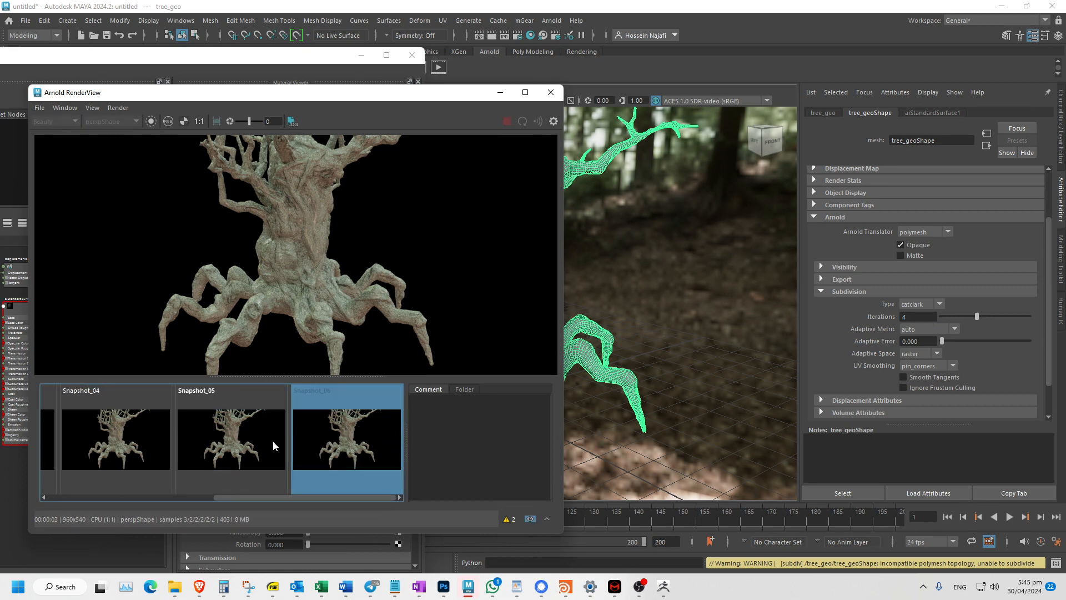
left_click(247, 443)
left_click(331, 438)
left_click(245, 443)
left_click(332, 439)
left_click(259, 451)
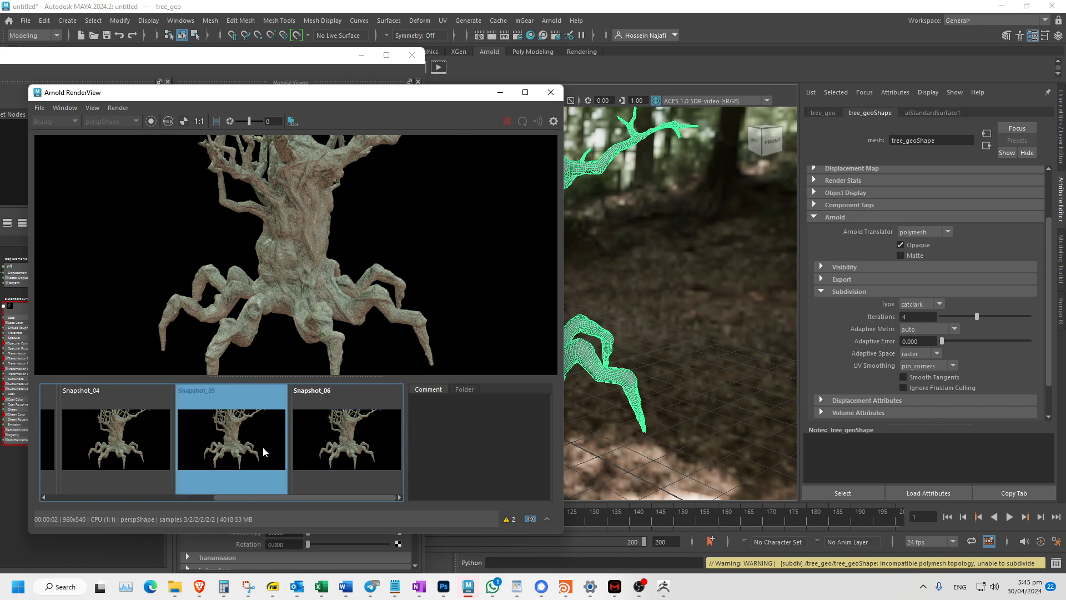
Keep alternating between Snapshot_06 and Snapshot_05 to examine how the bark detail on the trunk and roots differs.
left_click(329, 449)
left_click(270, 452)
left_click(326, 448)
left_click(253, 457)
left_click(334, 451)
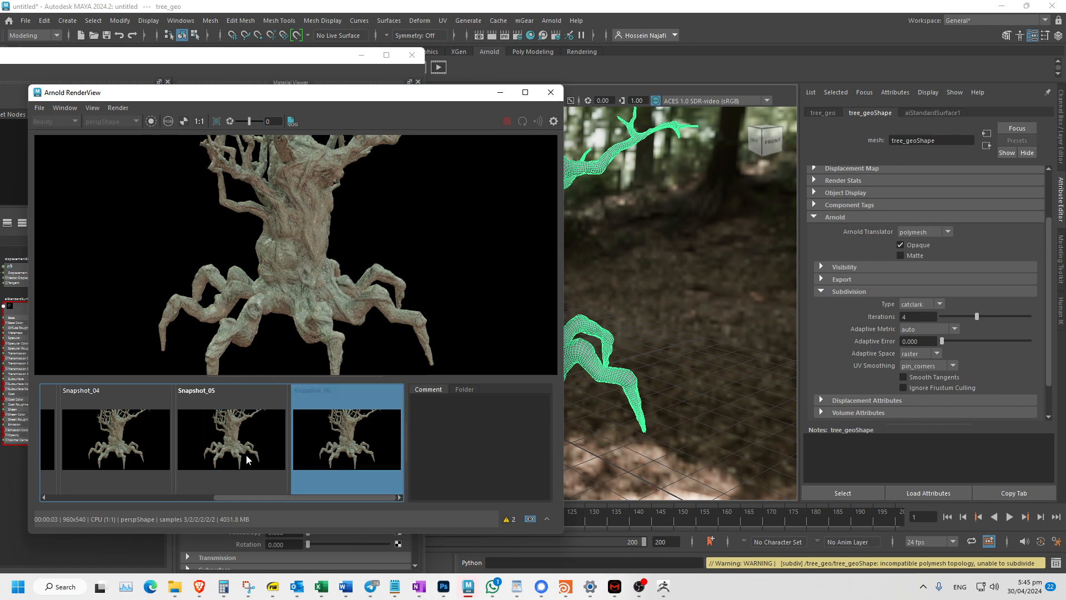
left_click(251, 456)
left_click(337, 452)
left_click(247, 458)
left_click(311, 460)
left_click(260, 464)
left_click(292, 472)
Set aiStandardSurface1's specular weight to 0 and render the tree again in a reopened Arnold RenderView placed clear of Hypershade.
left_click(550, 92)
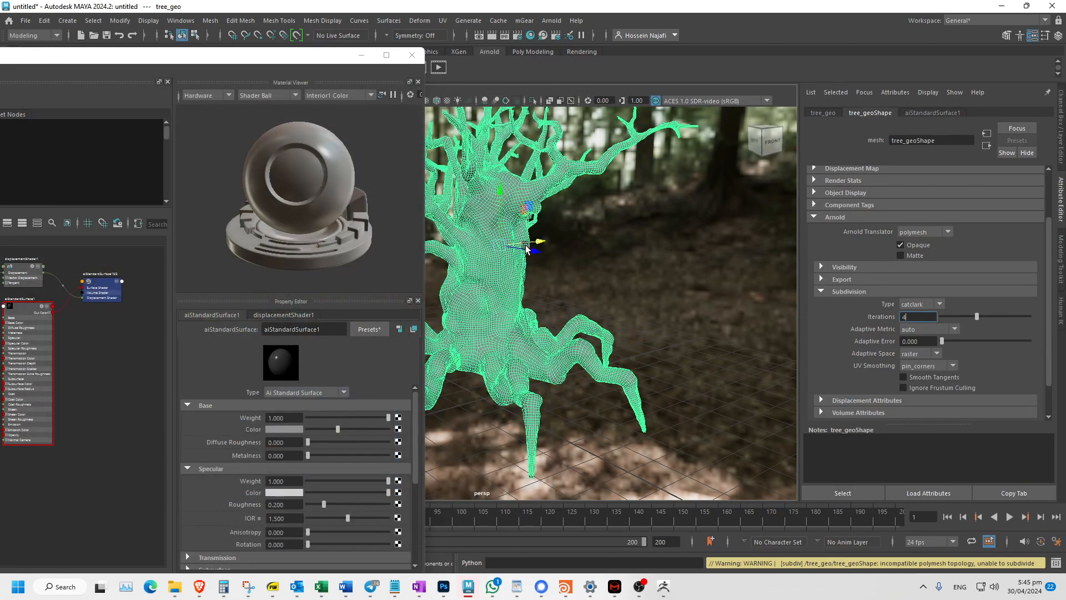
left_click(31, 359)
left_click_drag(322, 484, 194, 475)
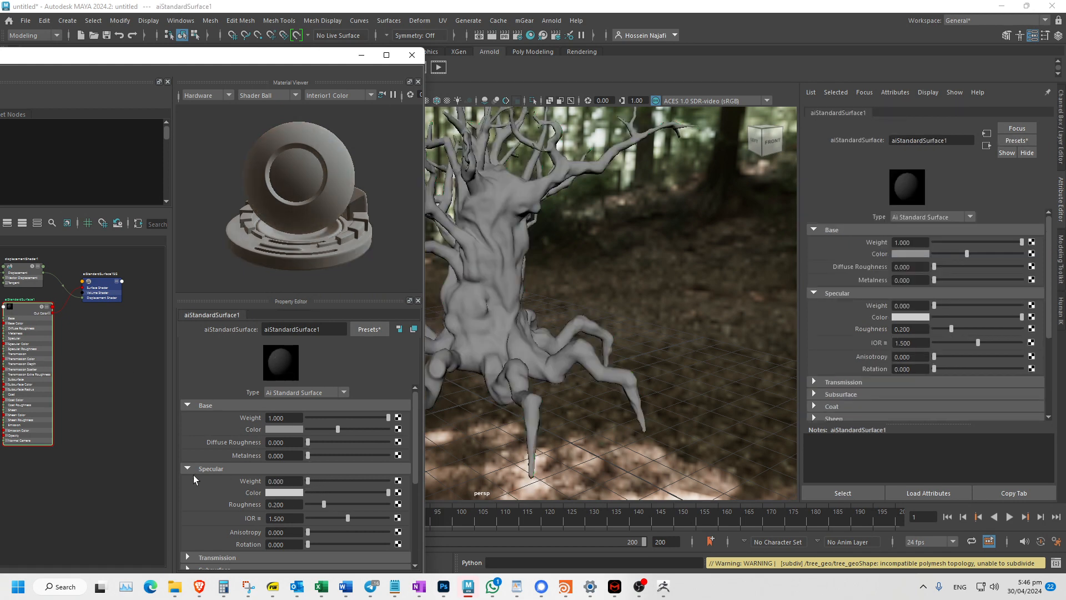
left_click(438, 67)
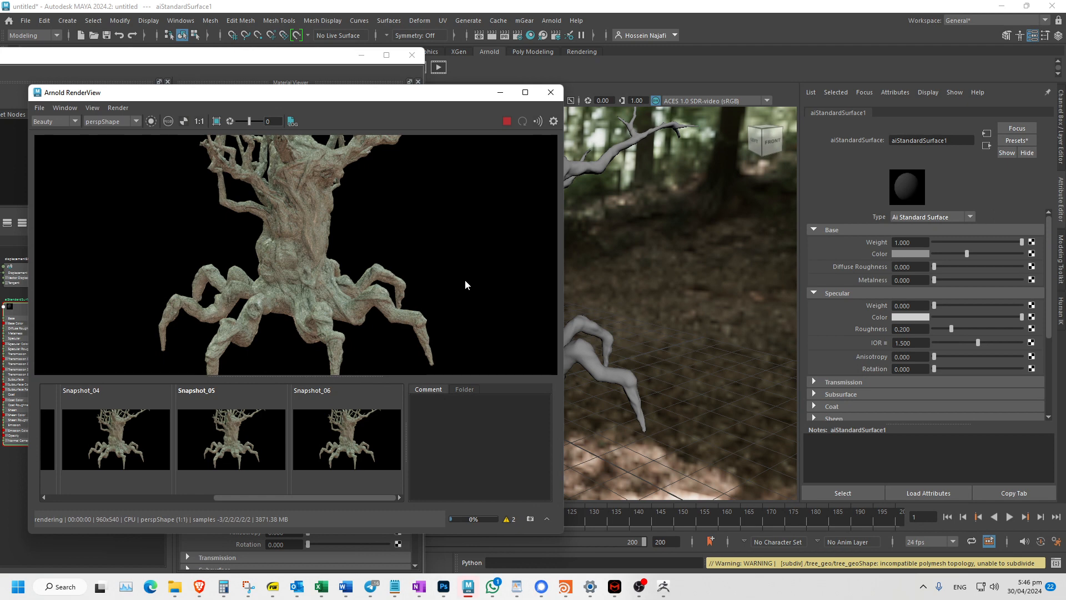
left_click_drag(406, 97, 859, 104)
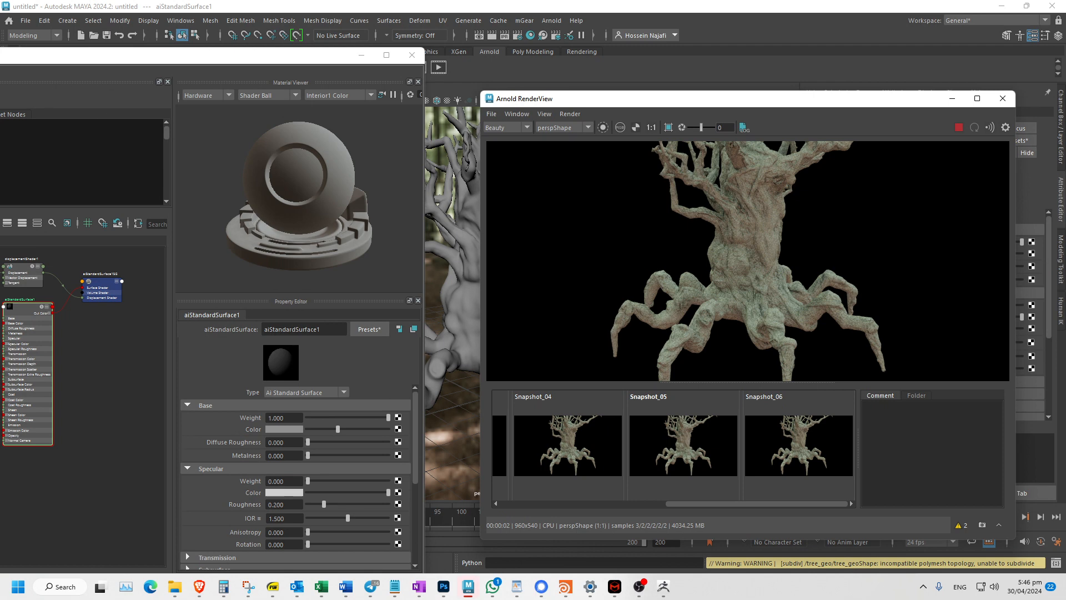
Uncover the Hypershade node graph and open the Bark014_2K-JPG folder from the project's sourceimages in File Explorer.
left_click_drag(119, 64, 322, 80)
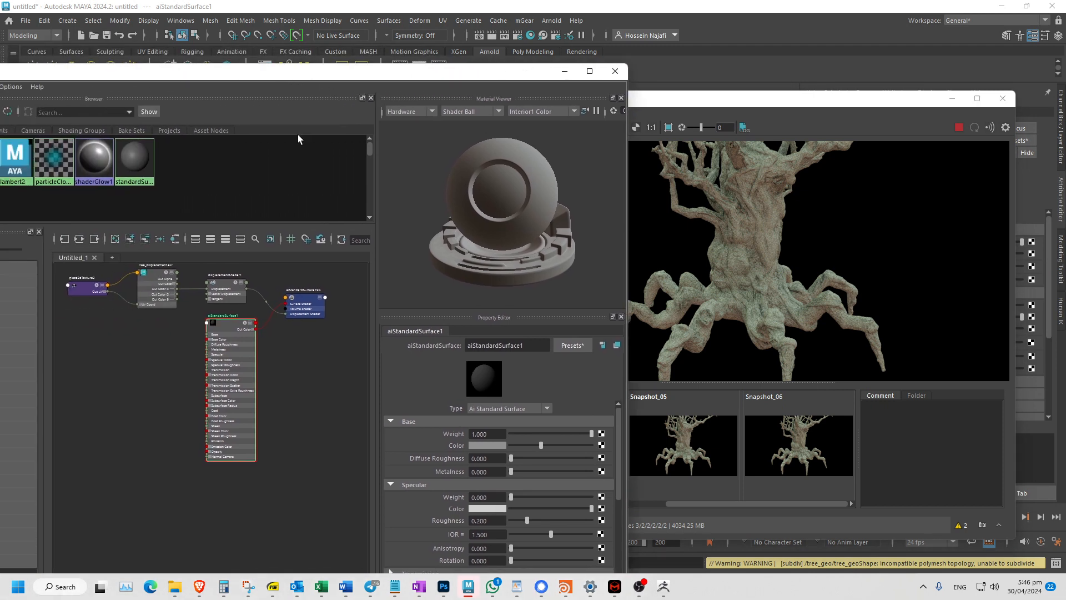
mouse_move(175, 586)
left_click(139, 553)
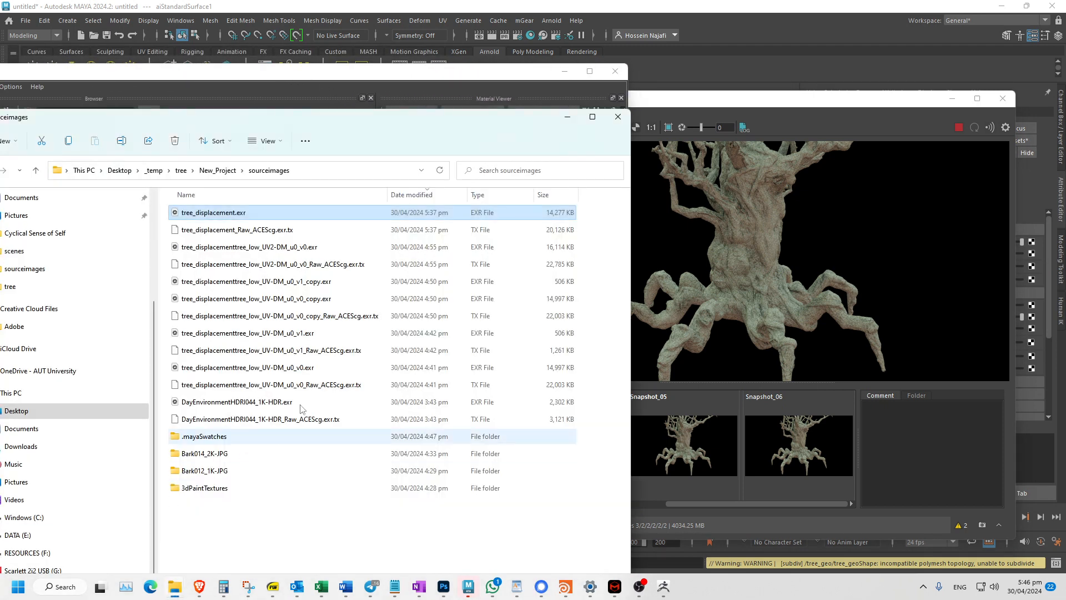
left_click(214, 457)
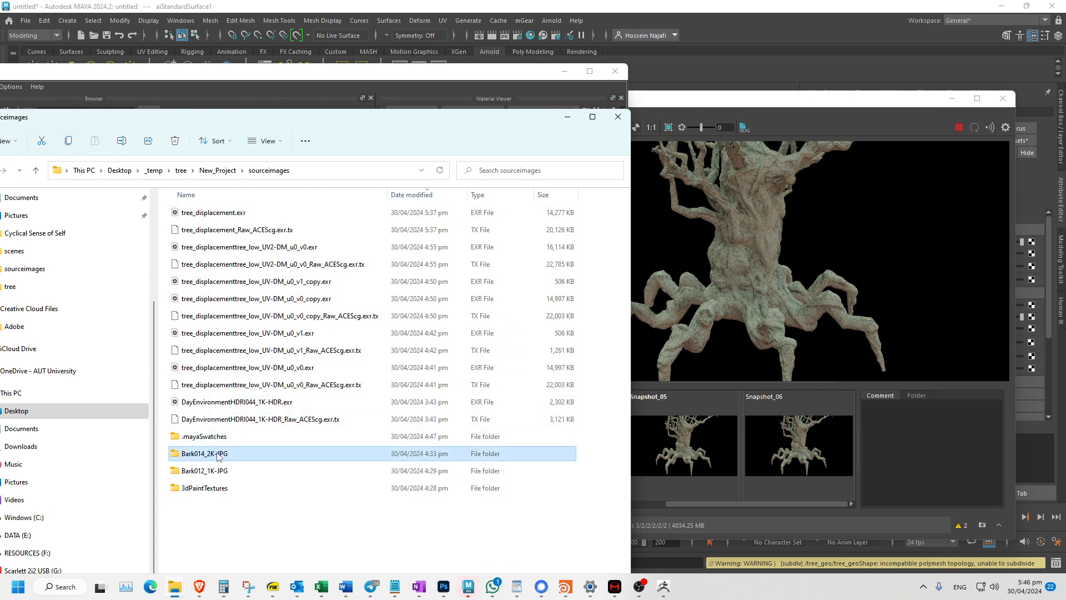
double_click(219, 454)
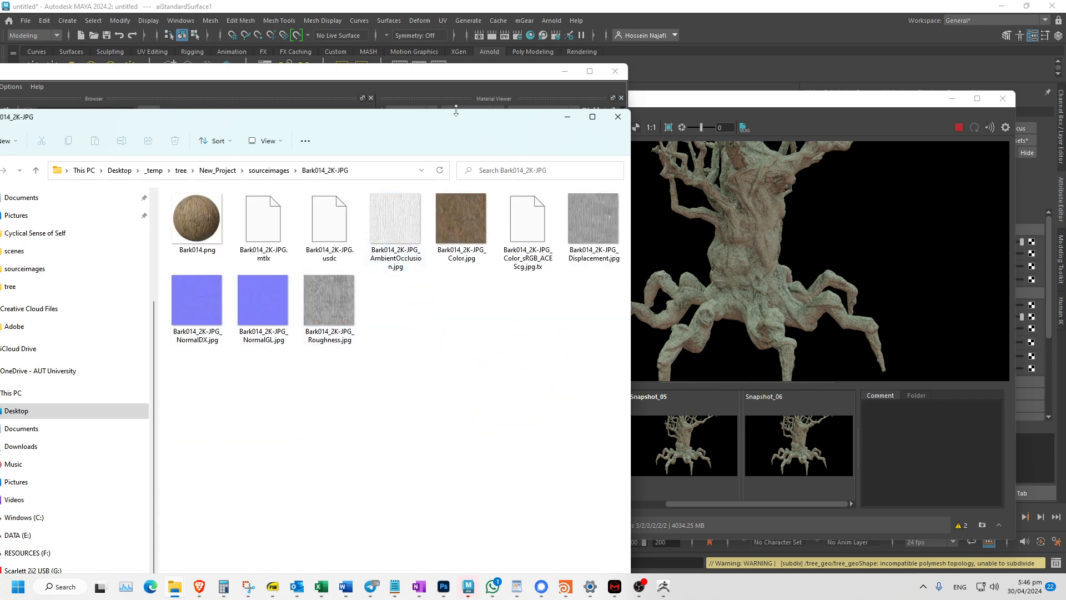
left_click_drag(431, 135, 411, 313)
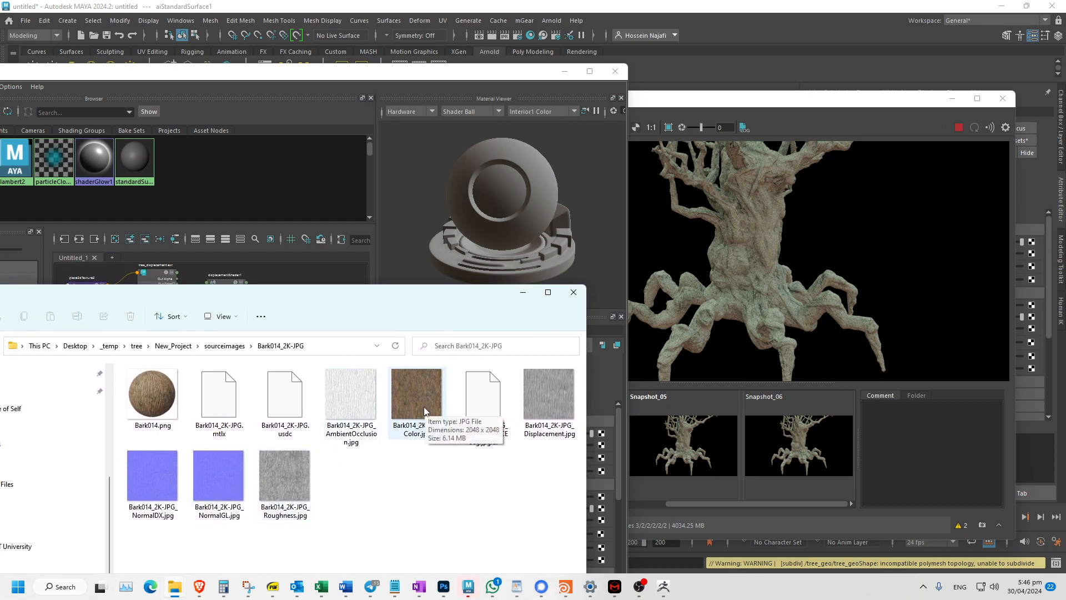
Import Bark014_2K-JPG_Color.jpg into the Hypershade graph and connect its Out Color to aiStandardSurface1's Base Color.
left_click_drag(453, 295, 270, 451)
left_click_drag(234, 545, 83, 366)
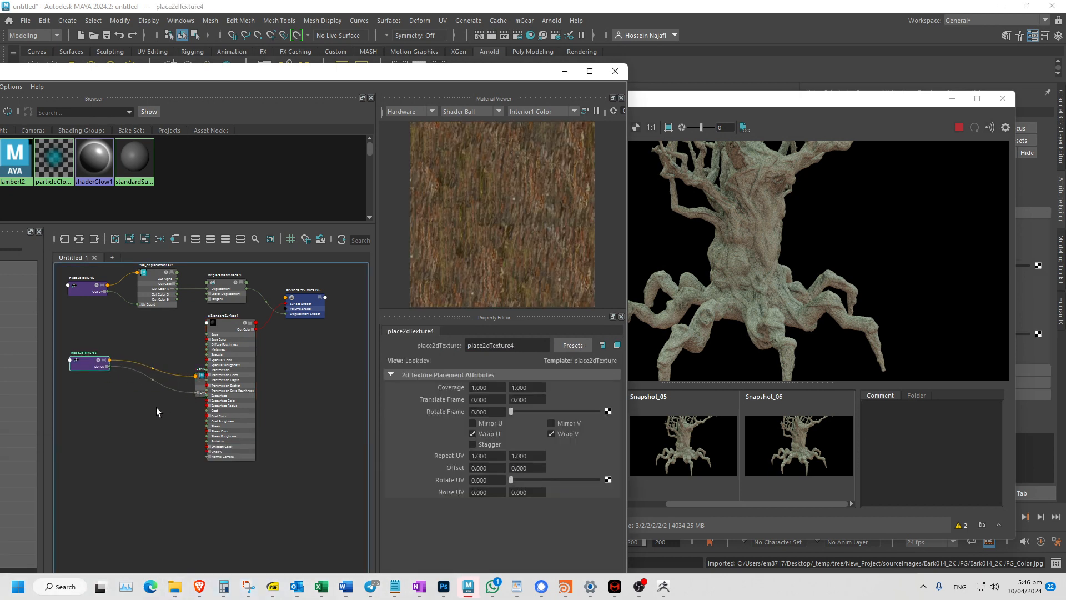
left_click_drag(197, 382, 152, 362)
scroll(151, 361, "up", 3)
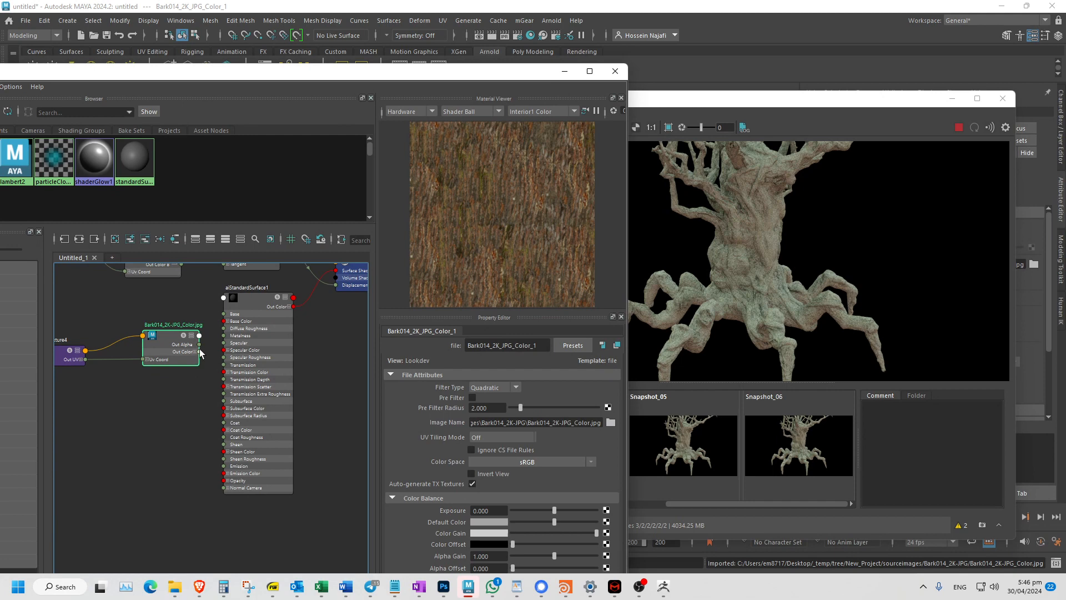
left_click_drag(199, 351, 225, 321)
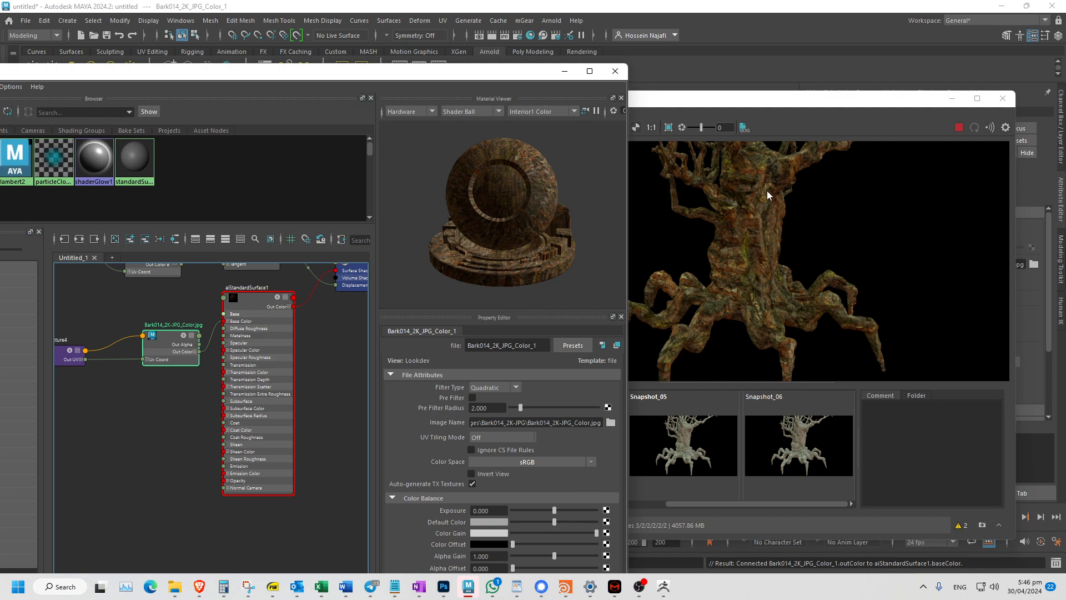
Examine the bark-textured tree in the live Arnold render from different camera angles beside the Hypershade window.
left_click_drag(496, 89, 128, 107)
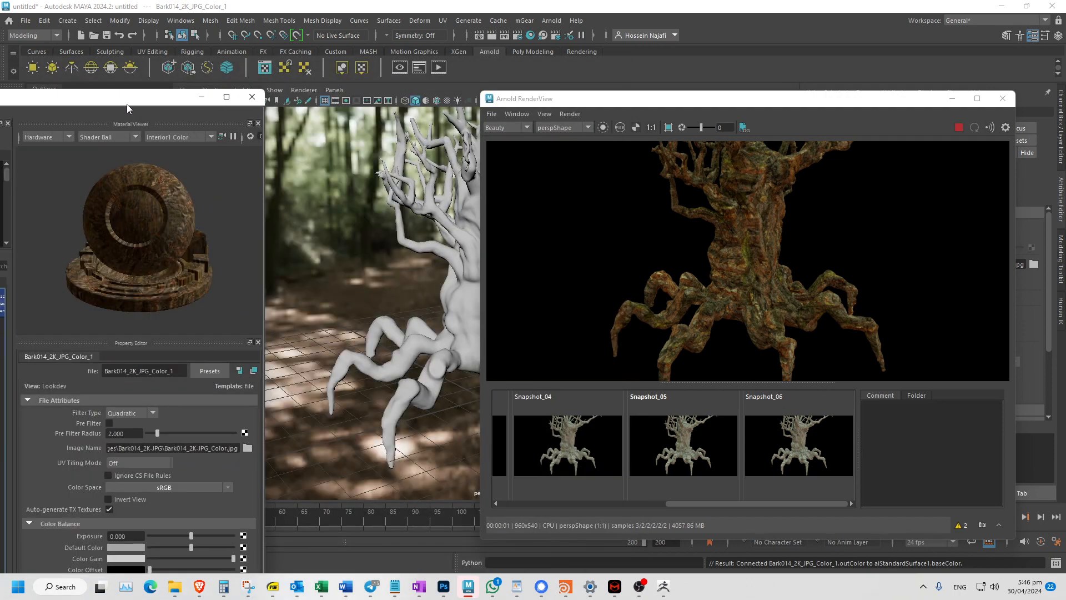
left_click_drag(331, 309, 338, 297, "alt")
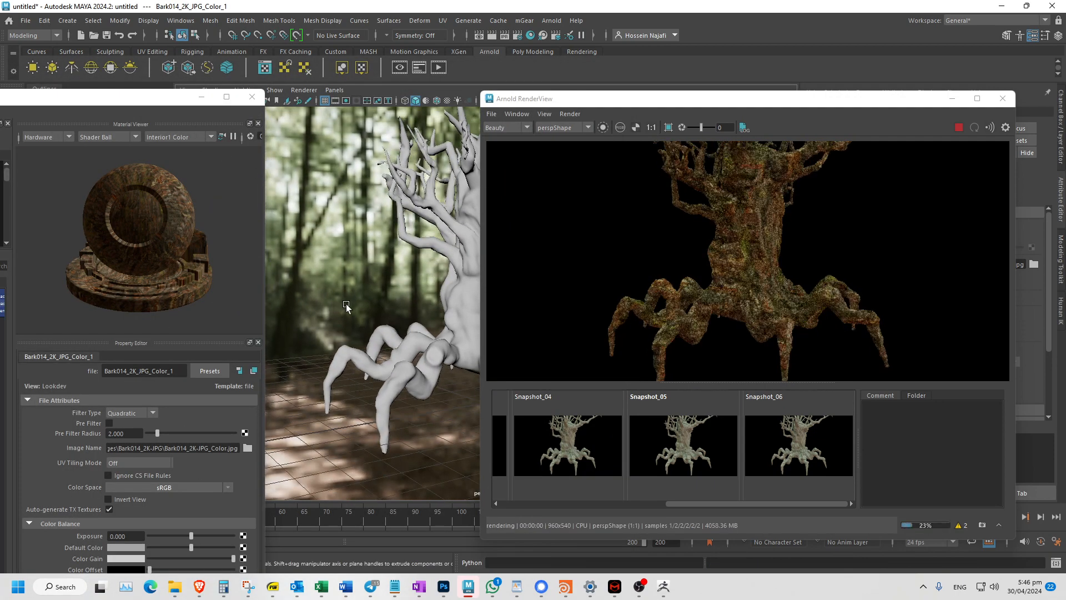
middle_click_drag(347, 303, 303, 328, "alt")
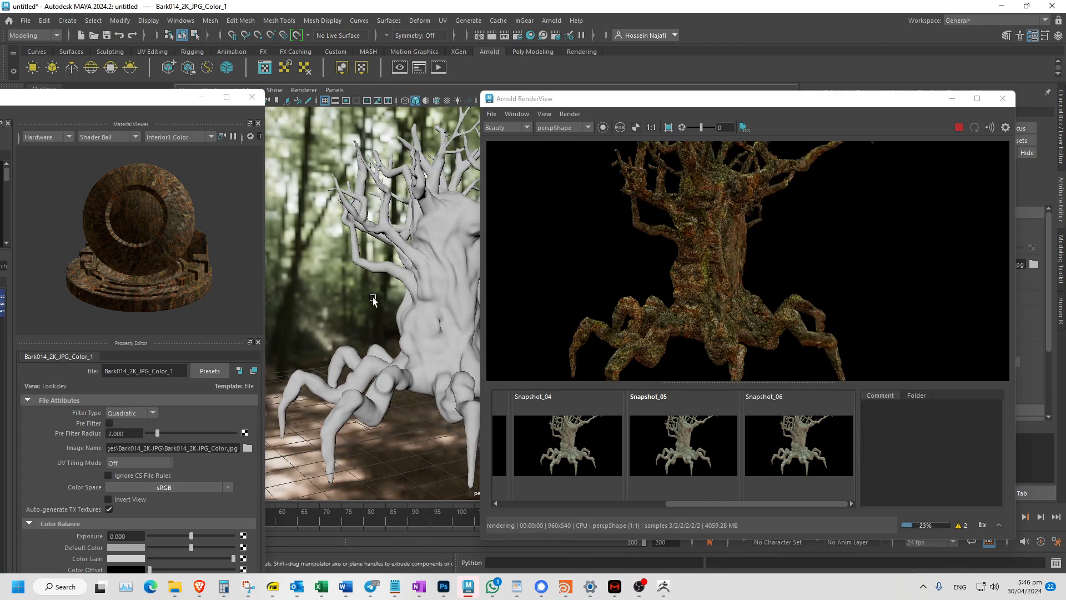
mouse_move(372, 299)
left_mouse_down("alt")
mouse_move(351, 300)
mouse_move(379, 318)
left_mouse_up("alt")
middle_click_drag(379, 319, 332, 311, "alt")
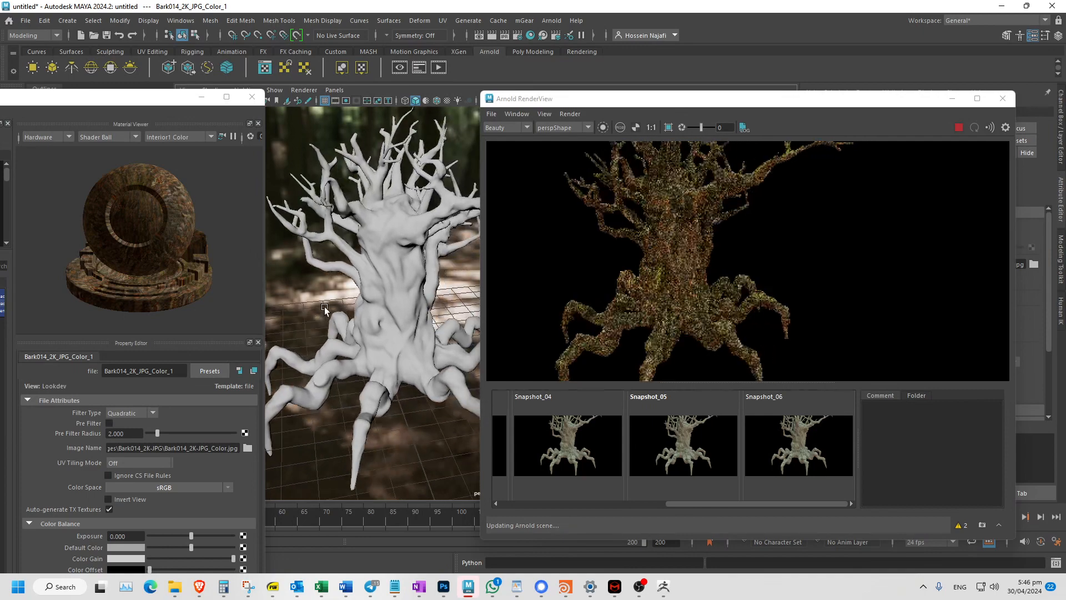
right_click_drag(343, 307, 376, 304, "alt")
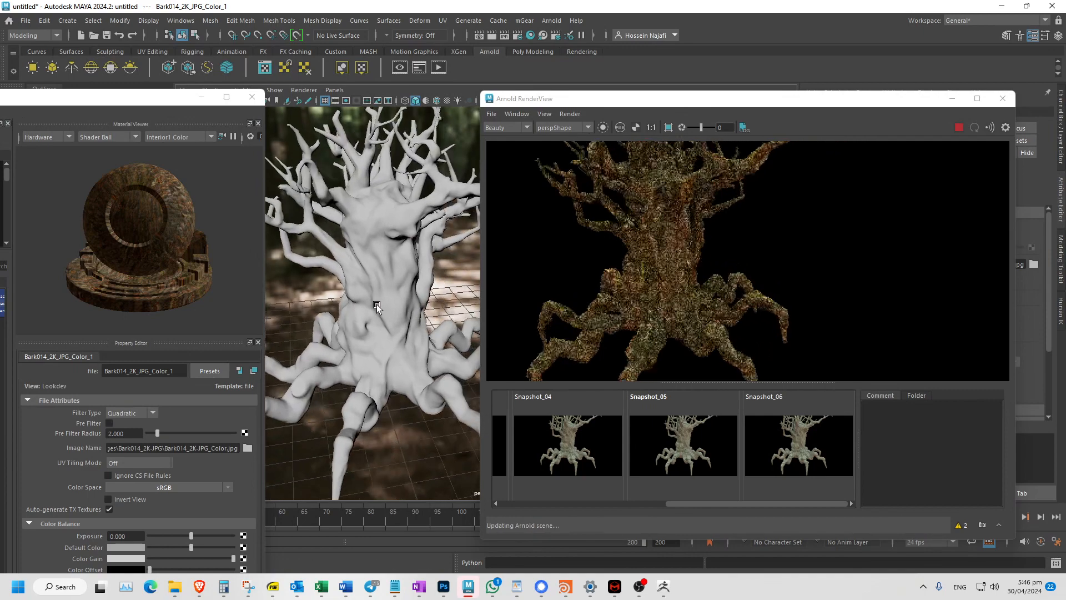
left_click_drag(377, 304, 358, 314, "alt")
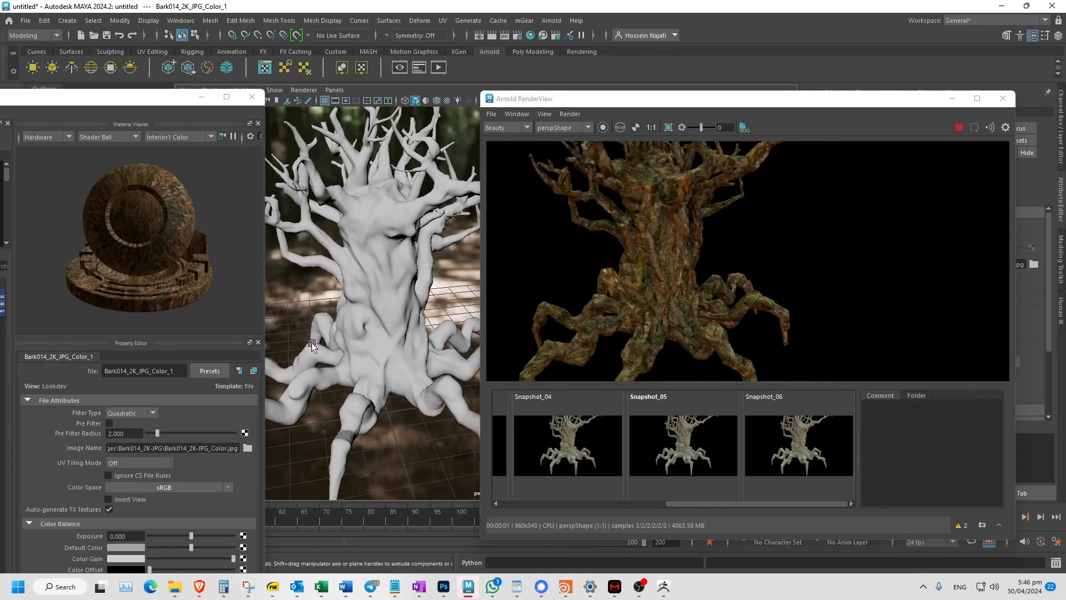
Bring the full Hypershade window back into view and place the Bark014_2K-JPG folder window beside its node graph.
left_click_drag(136, 101, 762, 81)
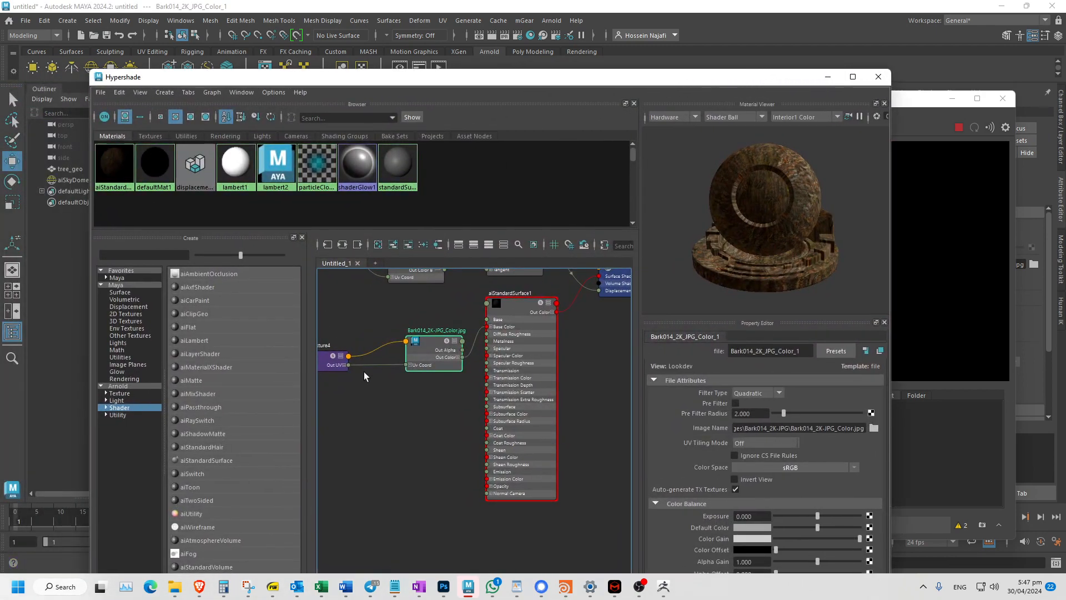
left_click(175, 586)
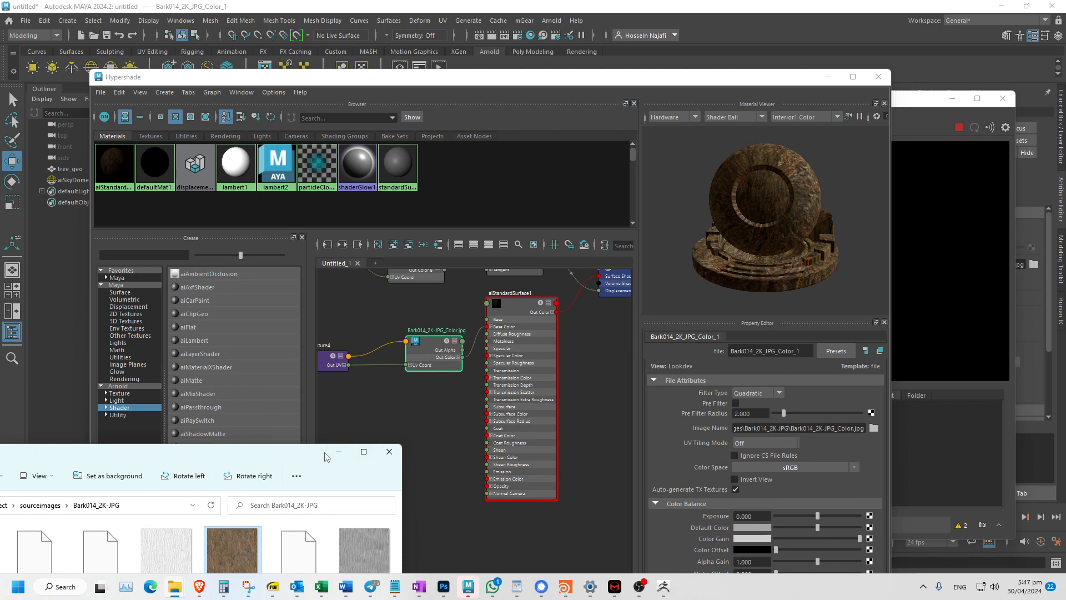
left_click_drag(311, 456, 632, 206)
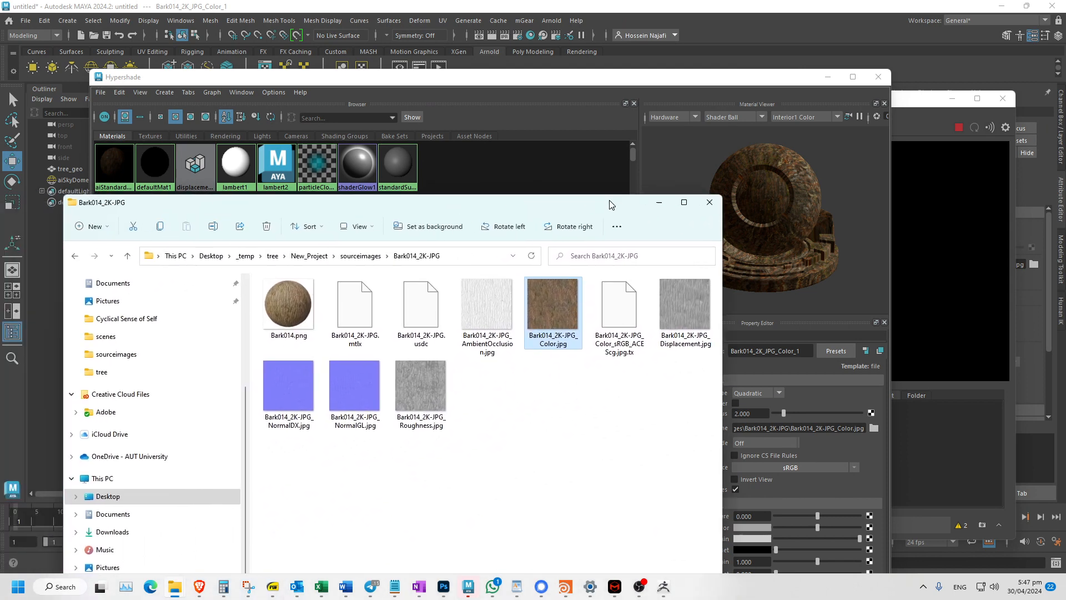
left_click_drag(444, 209, 725, 204)
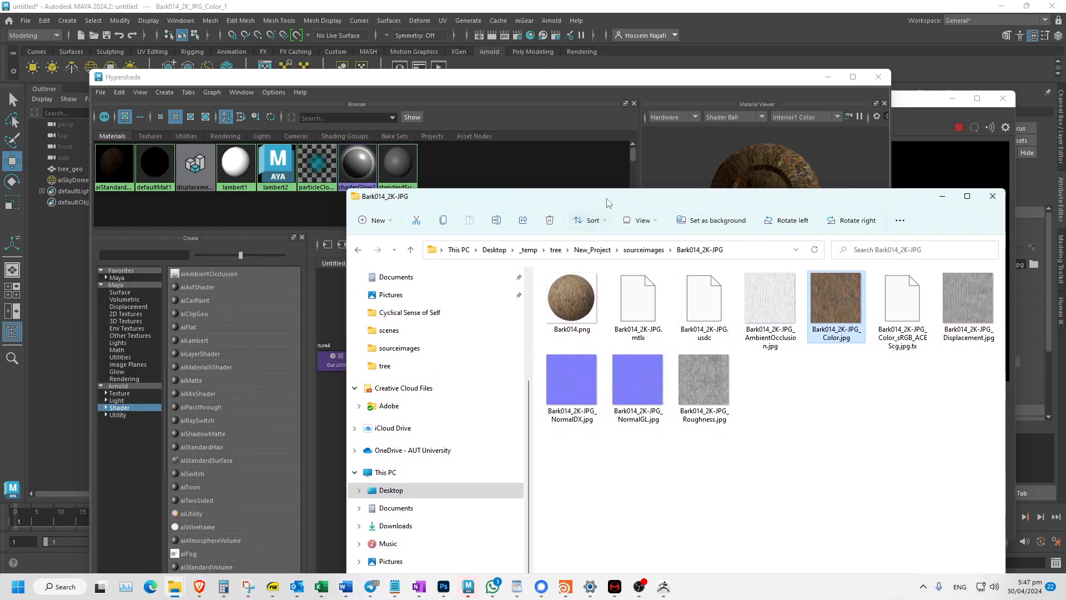
left_click_drag(609, 200, 811, 199)
Import Bark014_2K-JPG_NormalDX.jpg into the Hypershade graph and arrange its nodes below the bark color texture's nodes.
left_click_drag(775, 384, 521, 423)
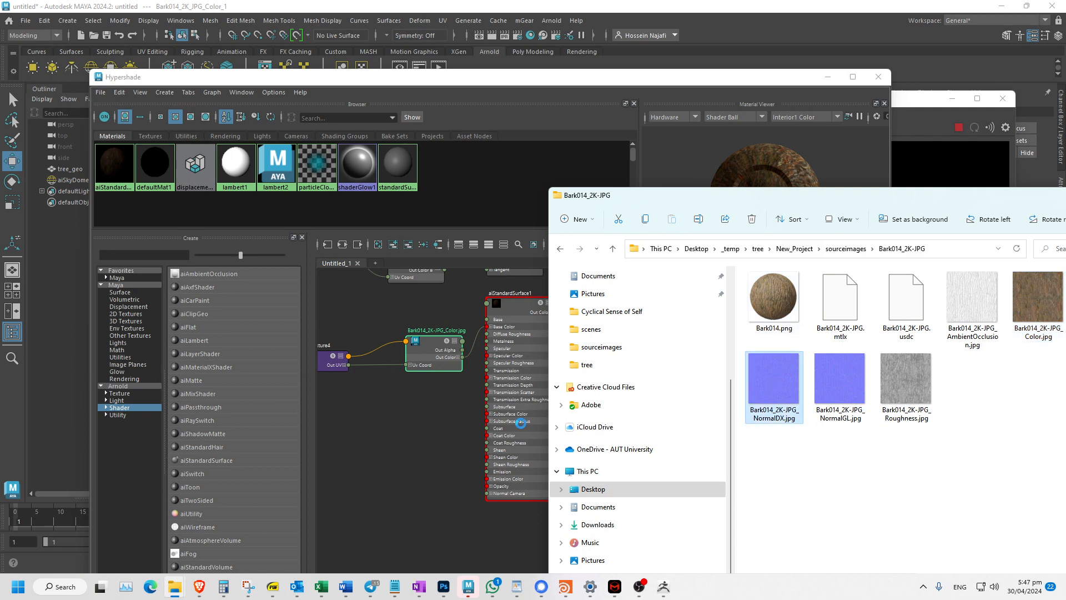
left_click(395, 424)
key("alt+Tab")
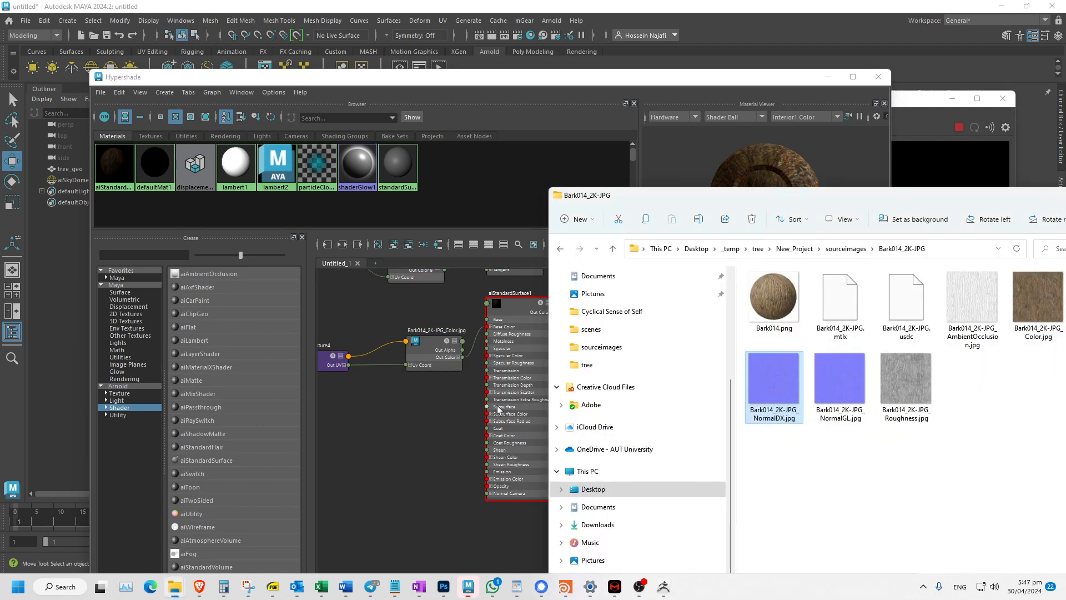
left_click_drag(748, 390, 385, 429)
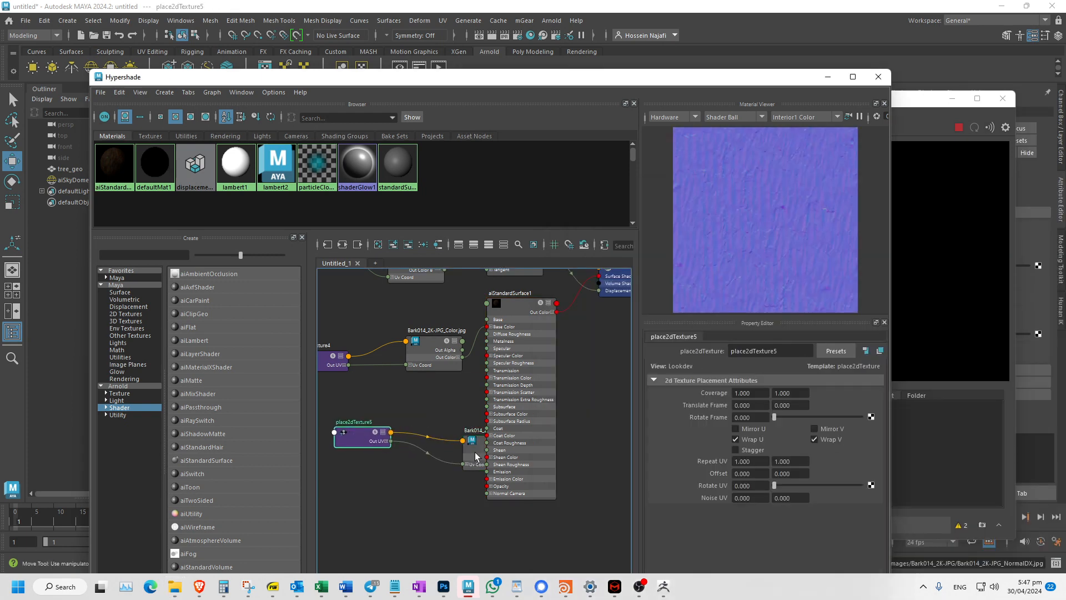
left_click_drag(475, 457, 336, 439)
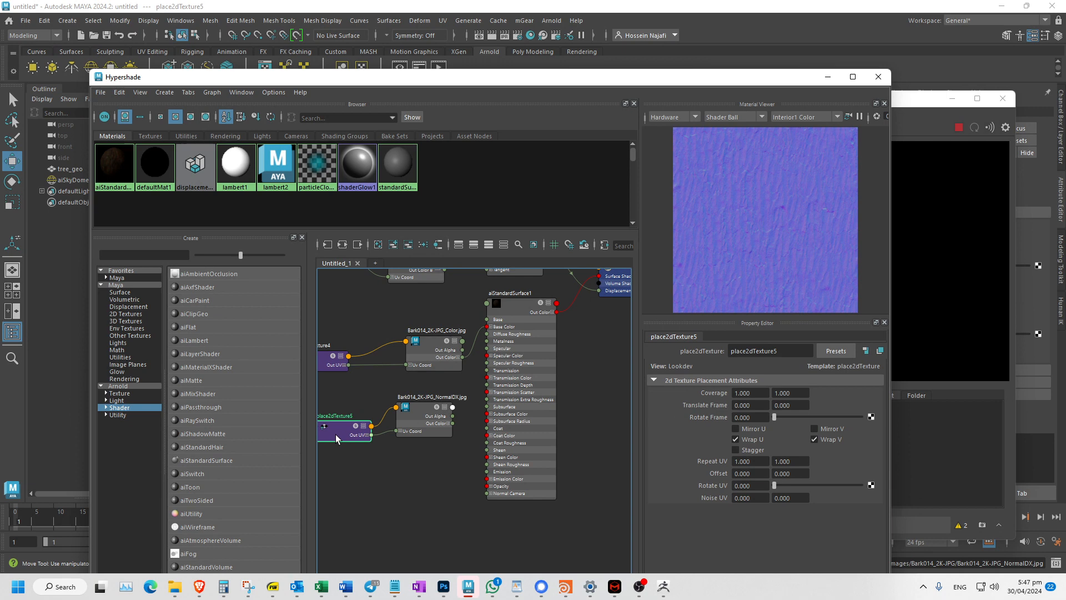
scroll(422, 356, "up", 3)
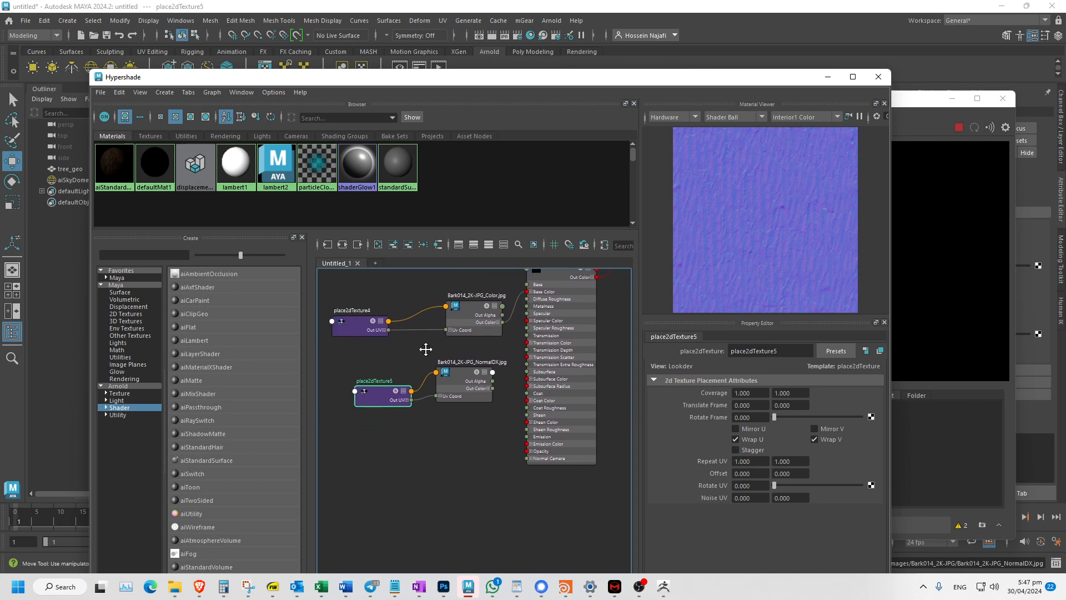
left_click(432, 398)
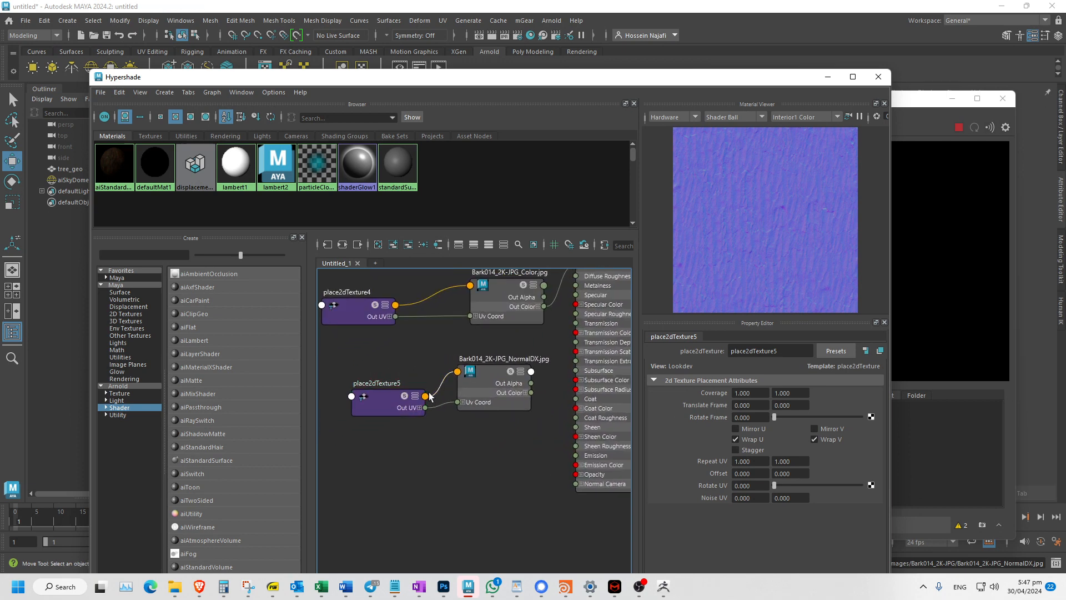
left_click(396, 307)
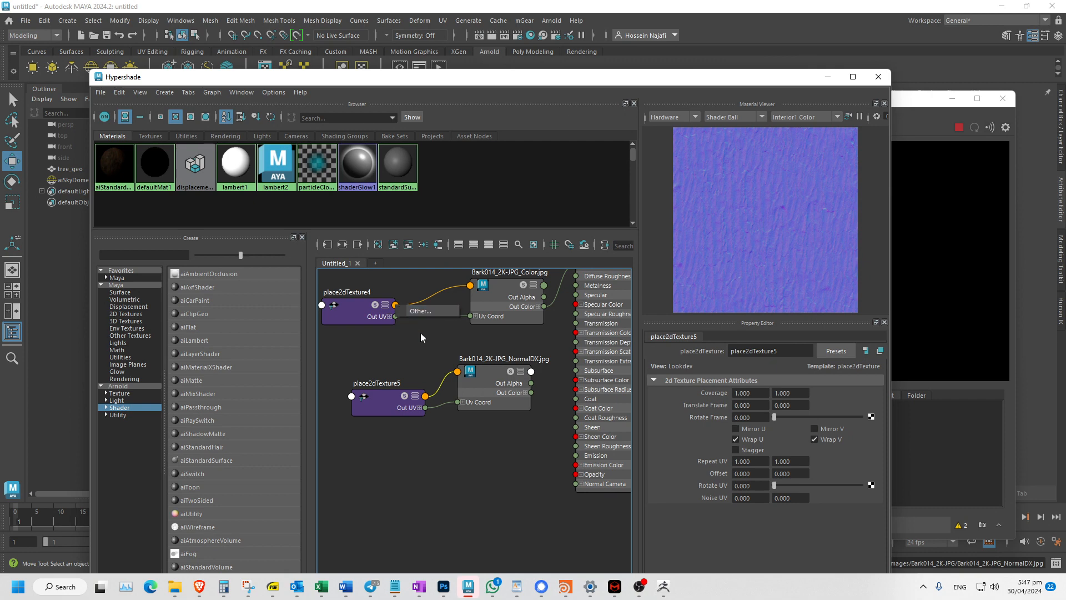
left_click(455, 374)
left_click(458, 373)
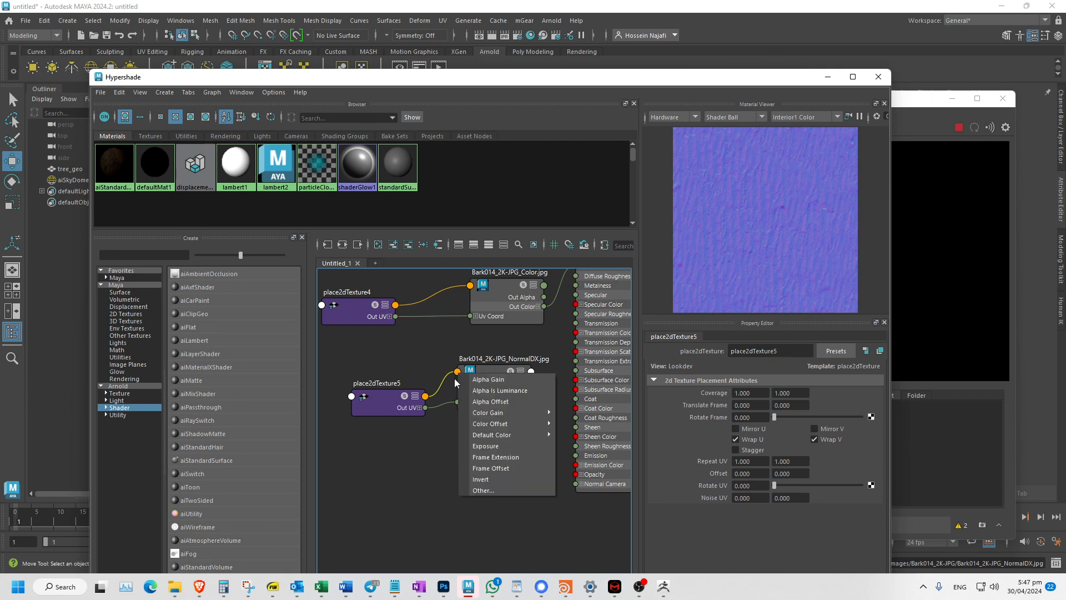
left_click(420, 382)
Inspect place2dTexture5's connections by cycling through its node display modes, and space the node away from the NormalDX texture node.
left_click(389, 405)
left_click(415, 397)
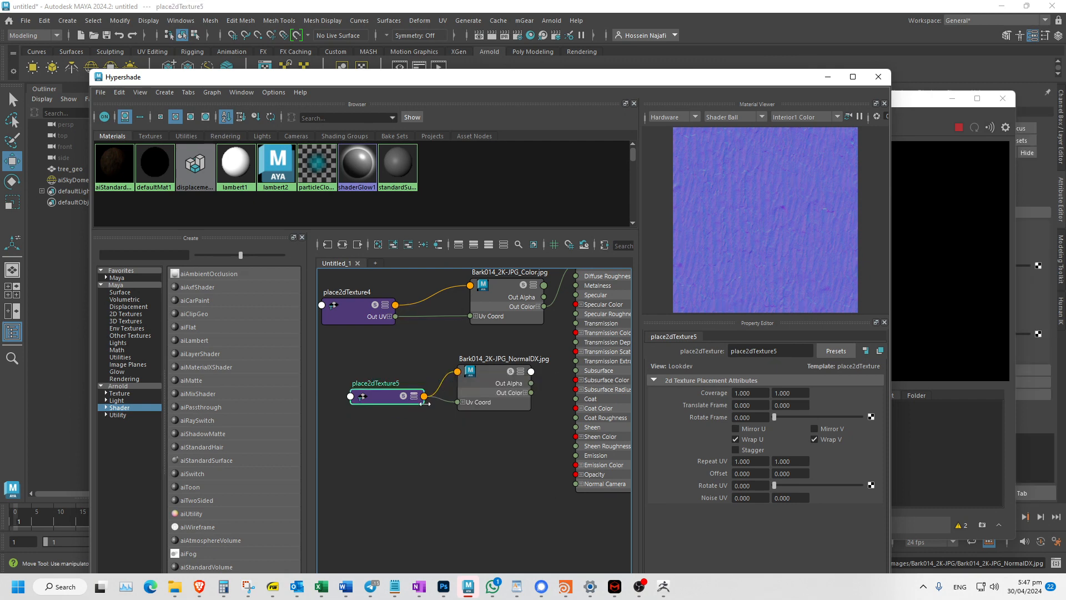
left_click(414, 398)
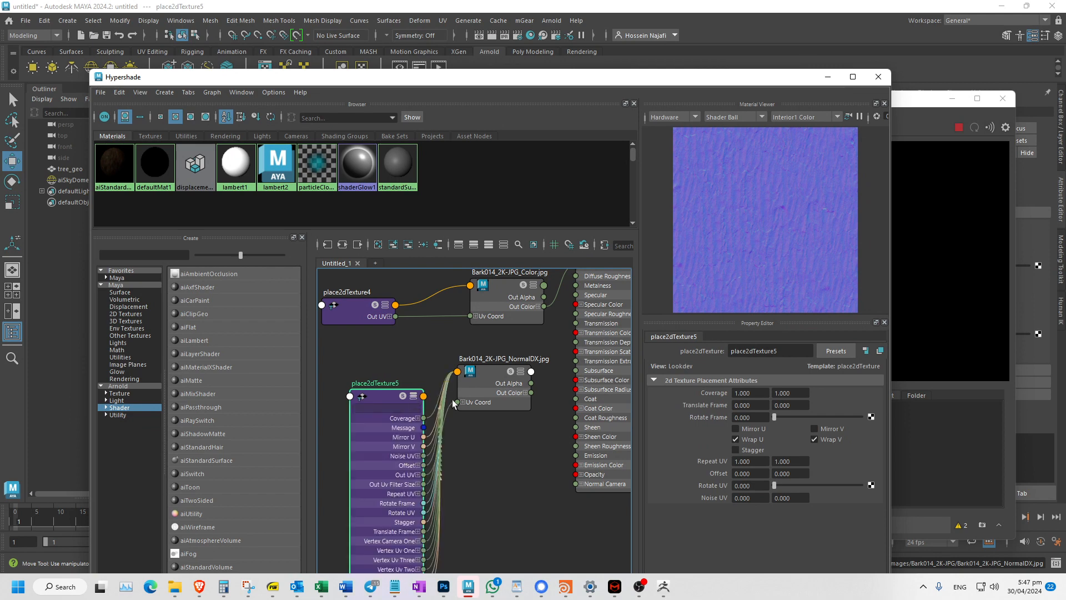
left_click(412, 397)
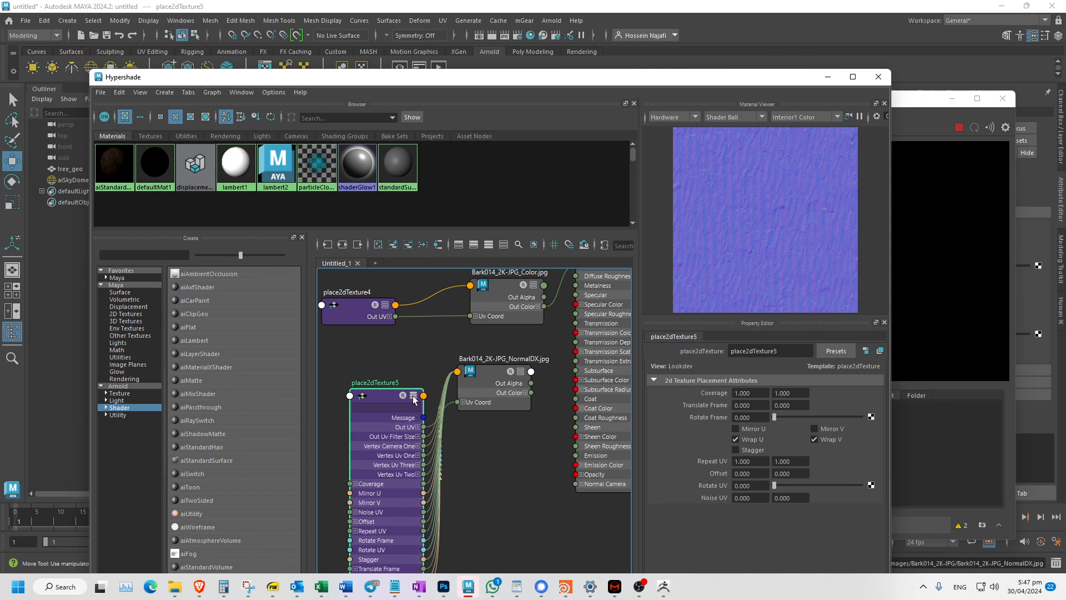
left_click(413, 396)
left_click_drag(384, 401, 332, 393)
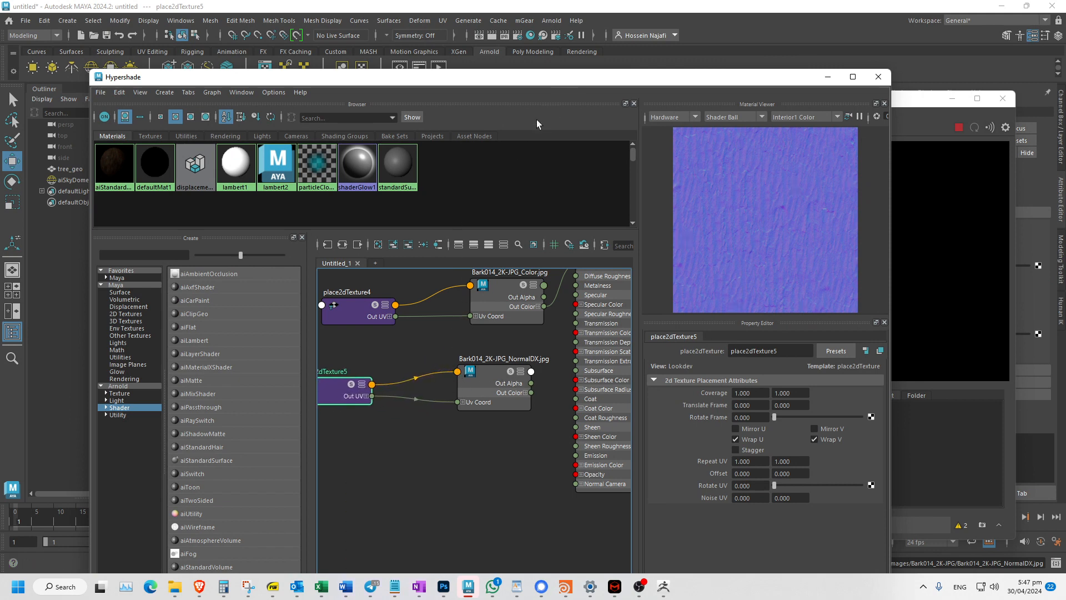
Connect the Out Color of the Bark014_2K-JPG_NormalDX.jpg texture node to the aiStandardSurface material's Normal Camera input.
middle_click_drag(454, 426, 350, 459, "alt")
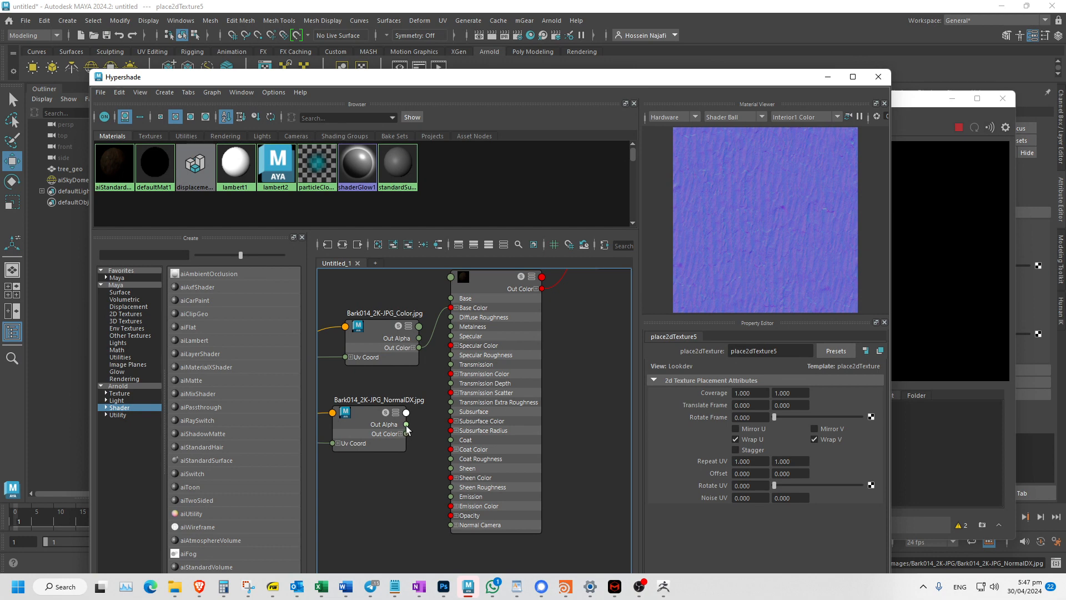
left_click_drag(406, 425, 421, 483)
left_click_drag(406, 432, 451, 525)
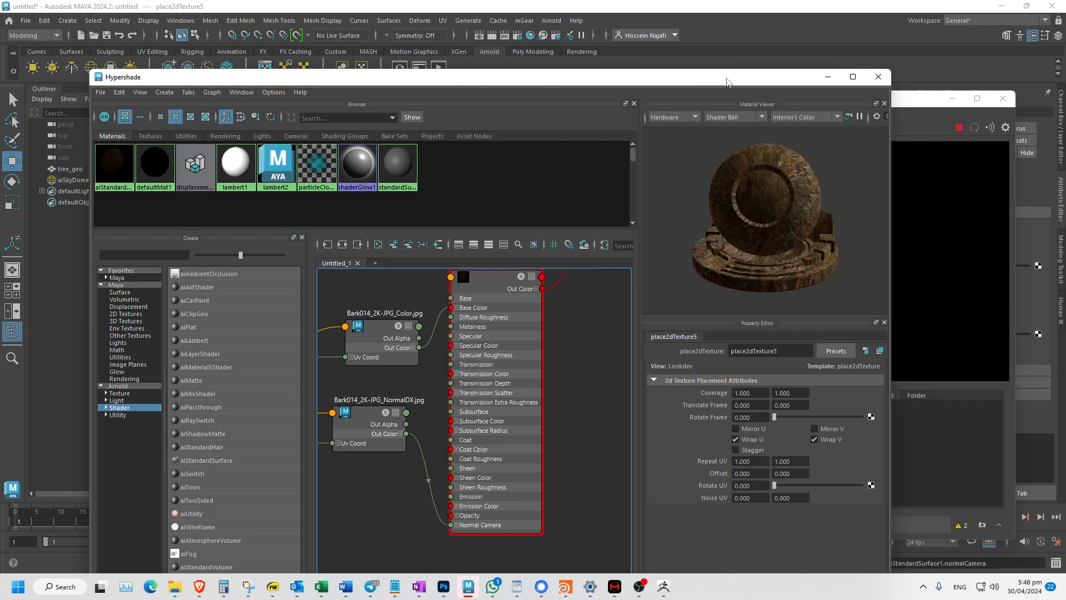
Move the Hypershade window aside and restart the Arnold render to check the tree with its bark normal texture.
left_click_drag(732, 79, 367, 103)
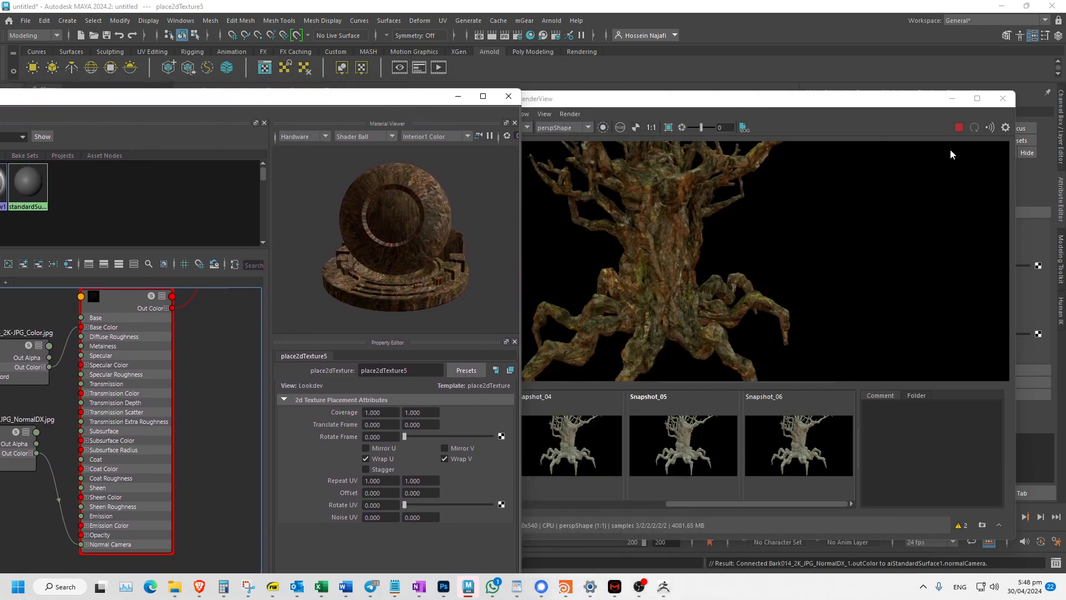
left_click(958, 127)
left_click(959, 127)
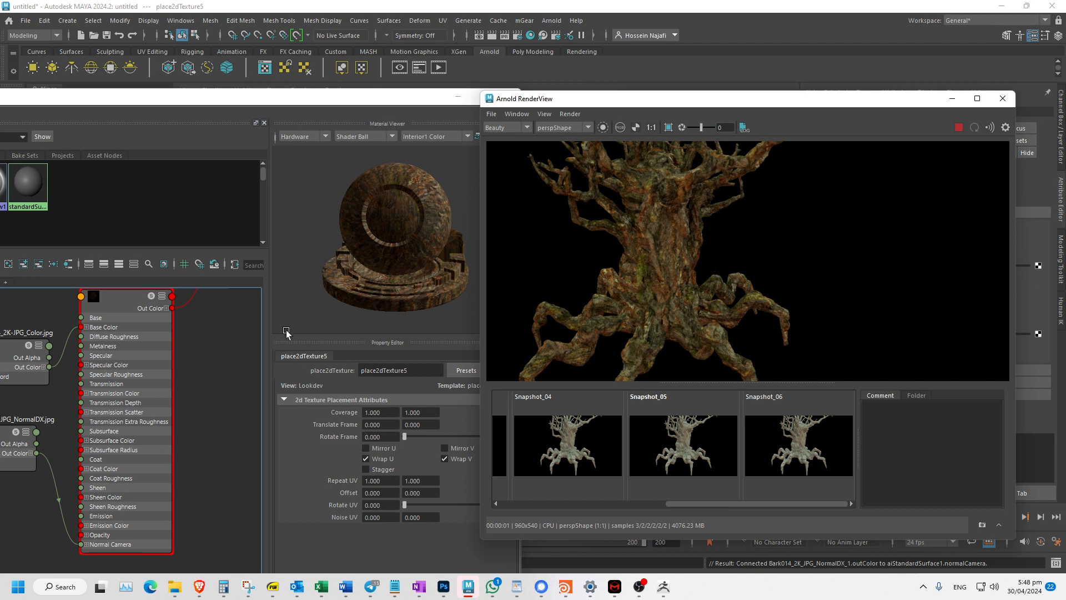
left_click(200, 368)
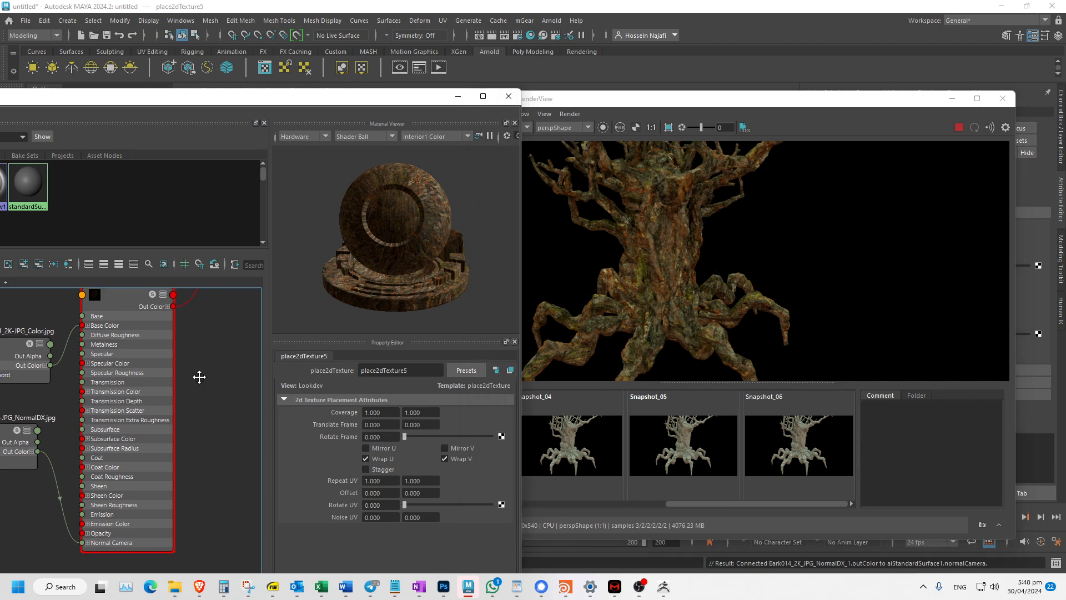
key("alt+Tab")
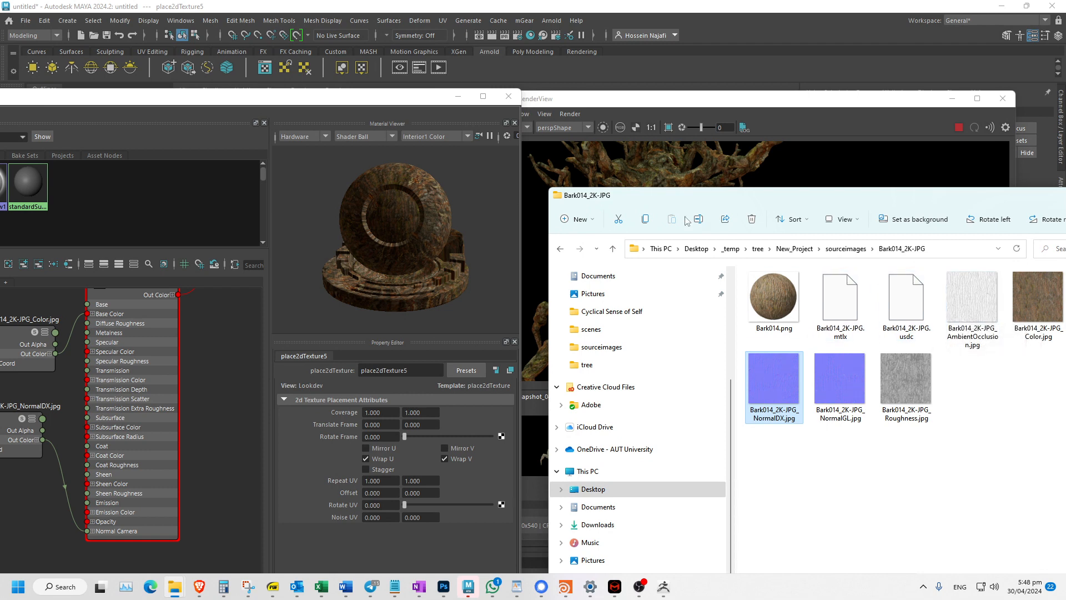
left_click(717, 106)
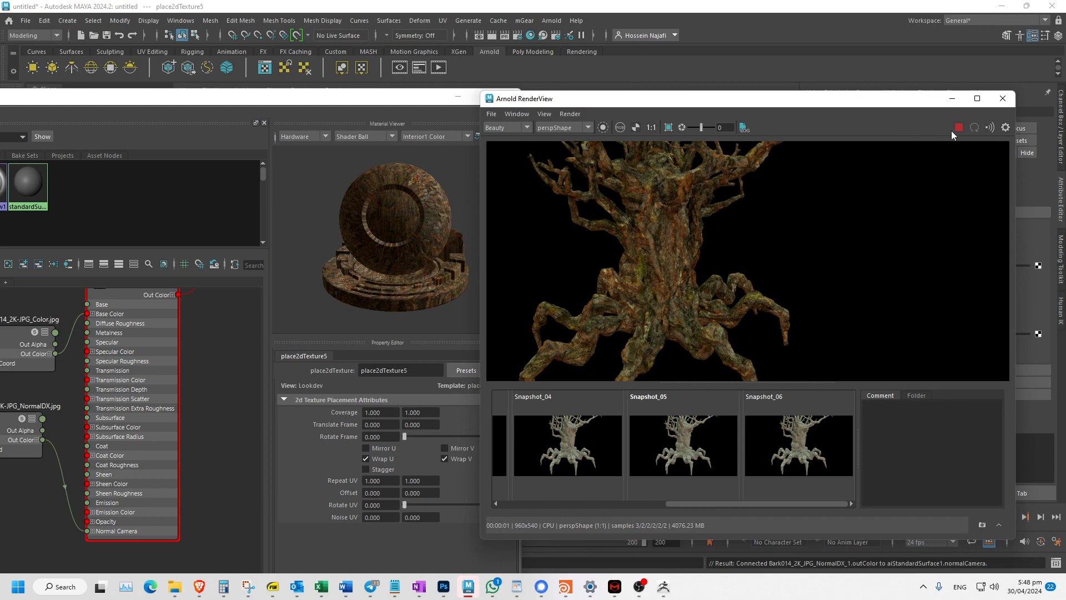
Minimize the Arnold RenderView and Hypershade windows and select the tree in the perspective view.
left_click(952, 99)
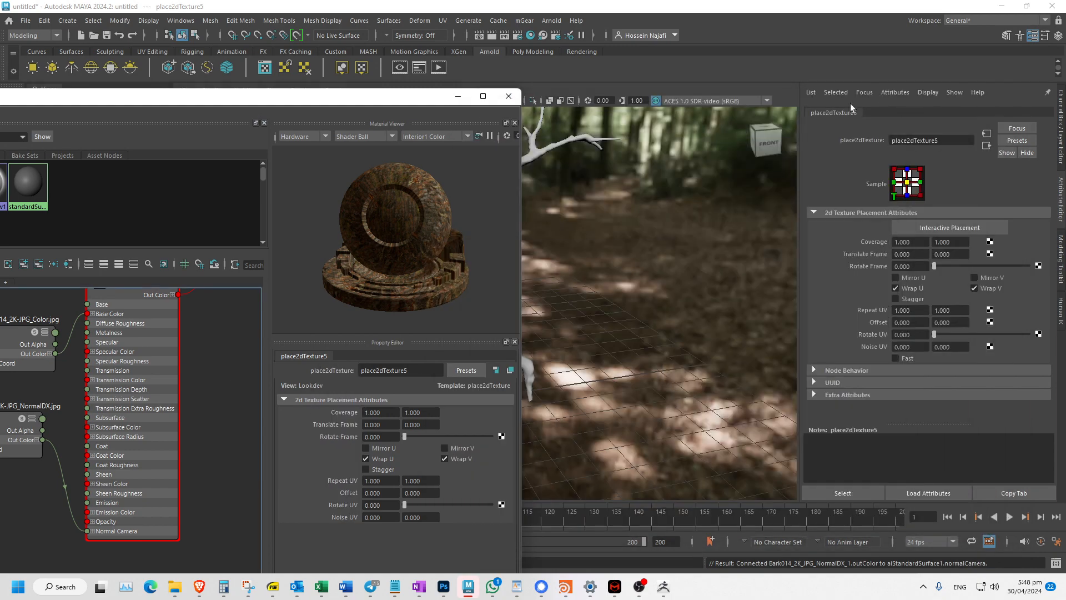
left_click(460, 97)
left_click(405, 283)
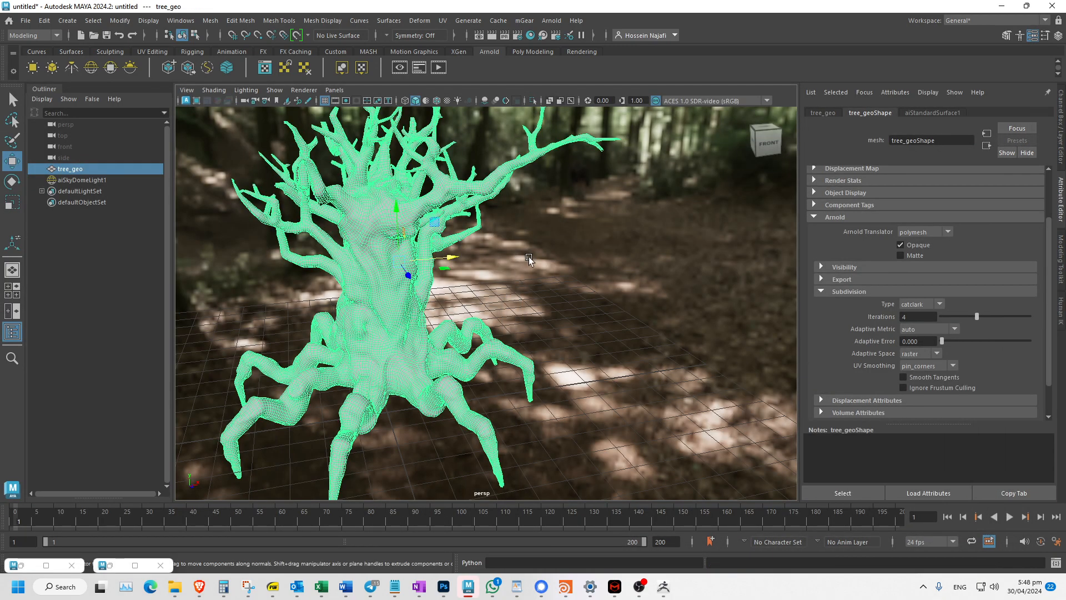
Hide the sky dome light and overlay the wireframe on the shaded tree in the perspective view.
left_click(530, 257)
key("ctrl+h")
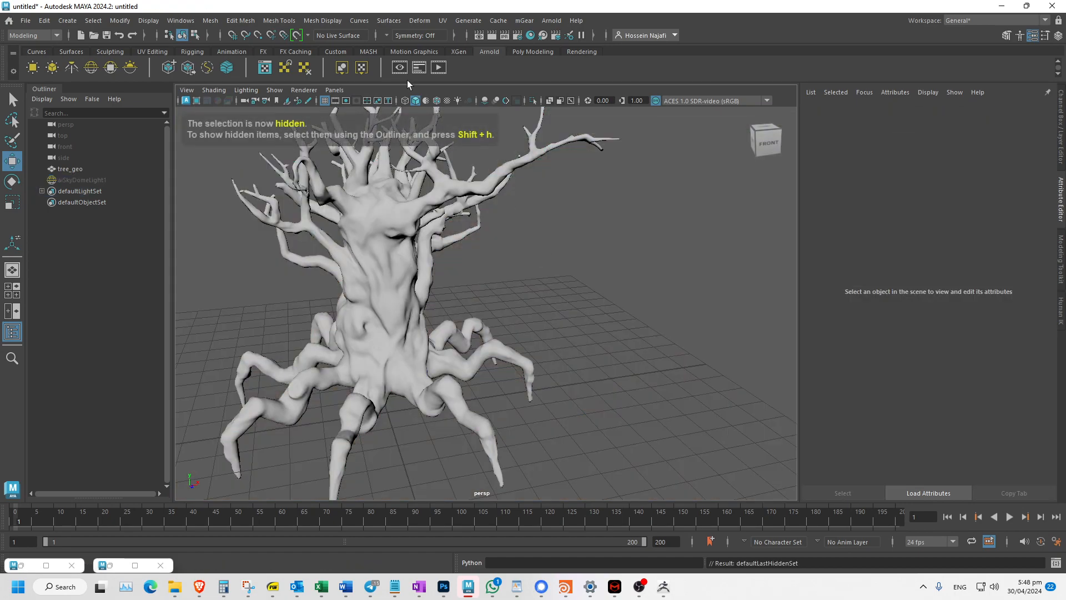
left_click(437, 100)
mouse_move(491, 262)
left_mouse_down("alt")
mouse_move(507, 244)
mouse_move(476, 236)
mouse_move(426, 271)
mouse_move(488, 285)
mouse_move(417, 281)
mouse_move(362, 321)
mouse_move(552, 324)
mouse_move(525, 253)
mouse_move(473, 307)
mouse_move(527, 283)
mouse_move(456, 288)
left_mouse_up("alt")
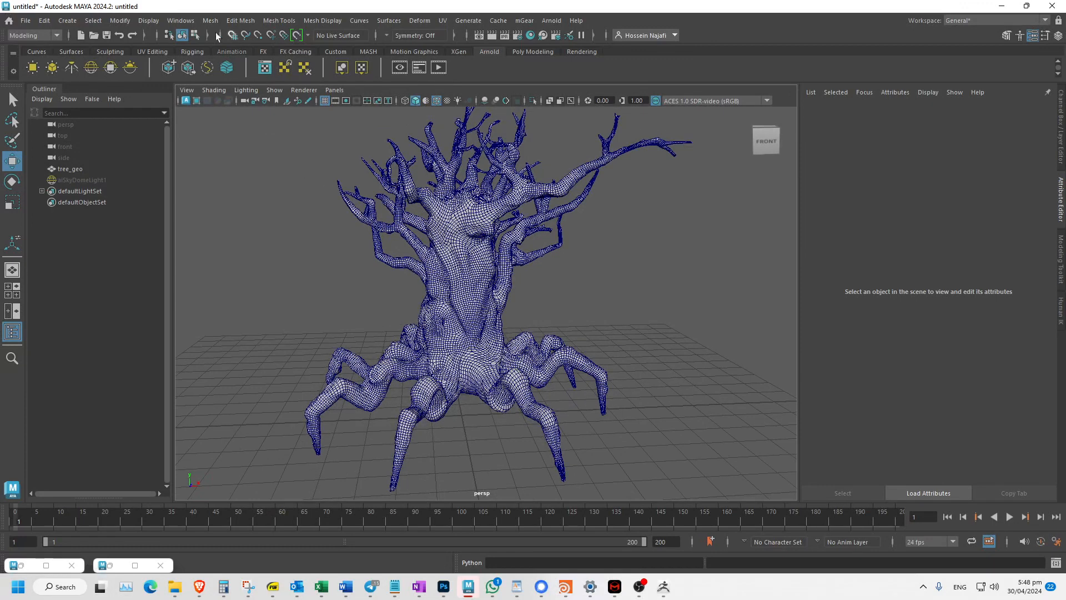
Turn on the Particle Count and Poly Count heads-up displays and view the wireframed tree with its mesh statistics.
left_click(148, 21)
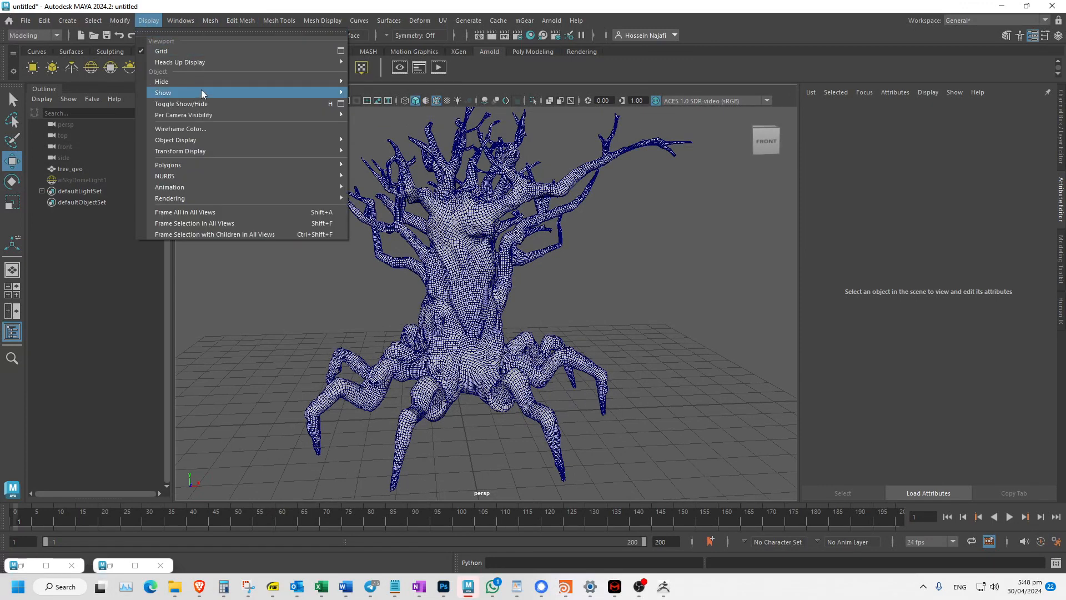
mouse_move(195, 95)
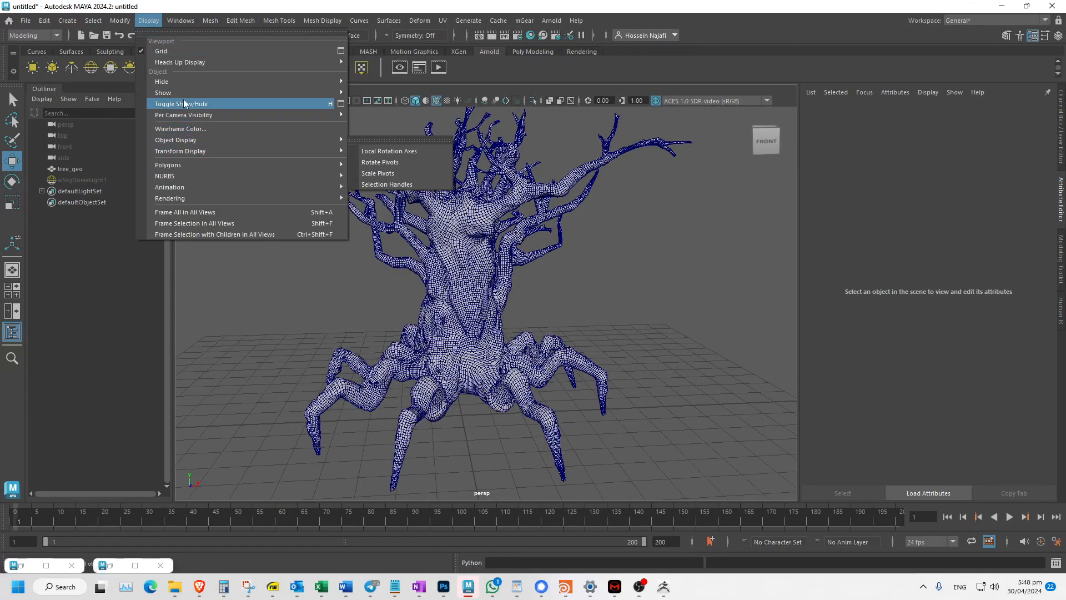
mouse_move(201, 68)
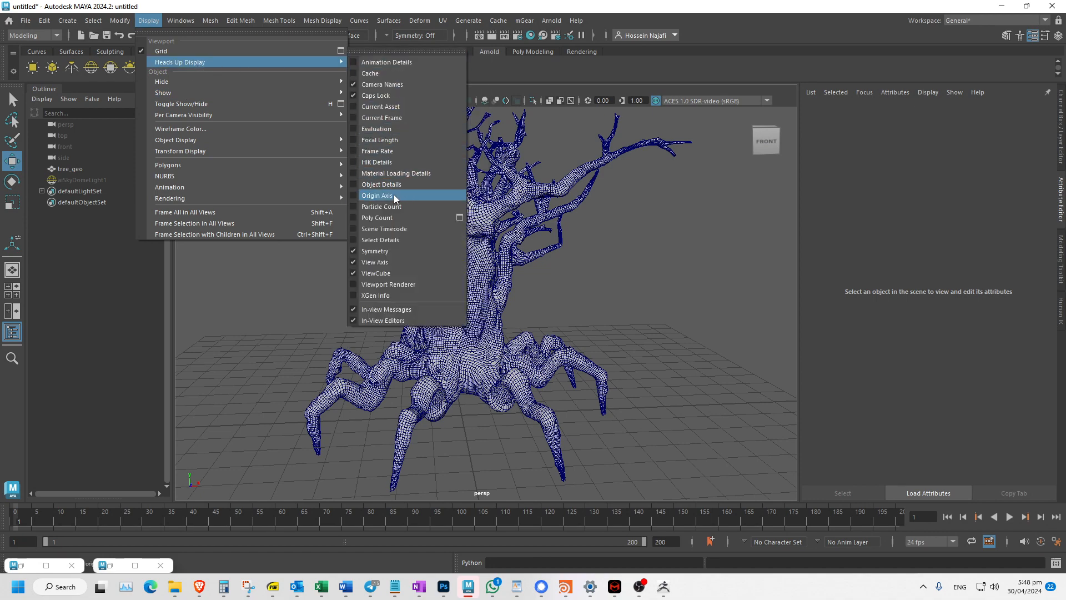
left_click(383, 207)
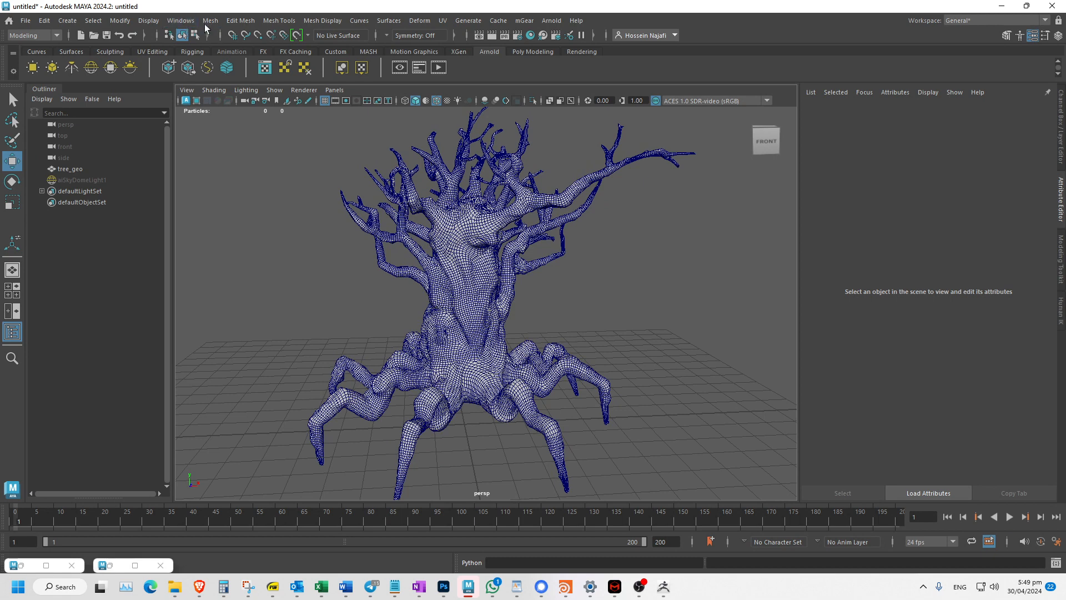
left_click(148, 21)
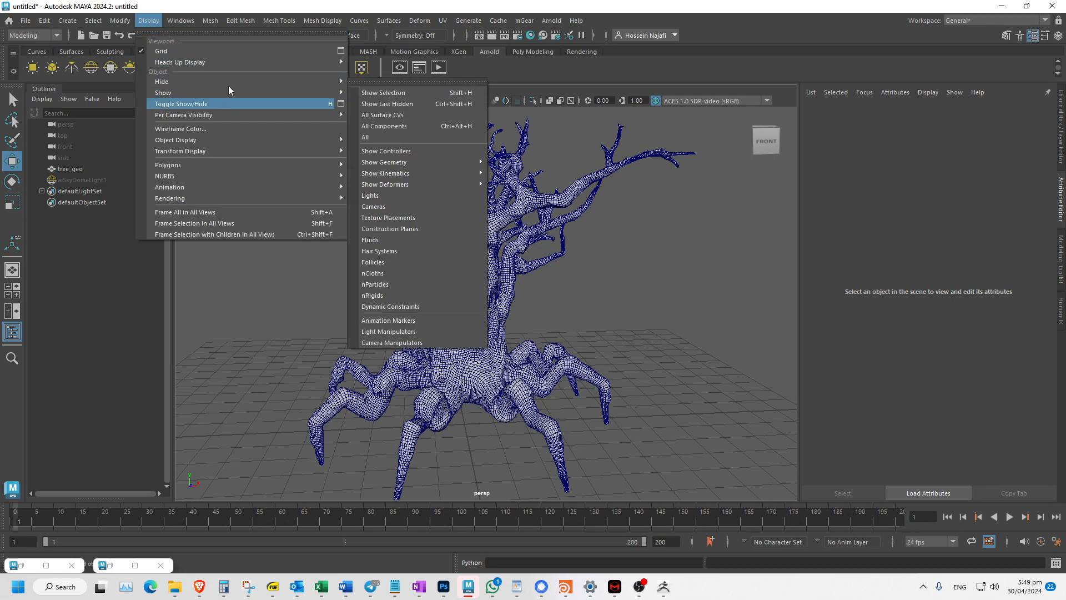
mouse_move(240, 66)
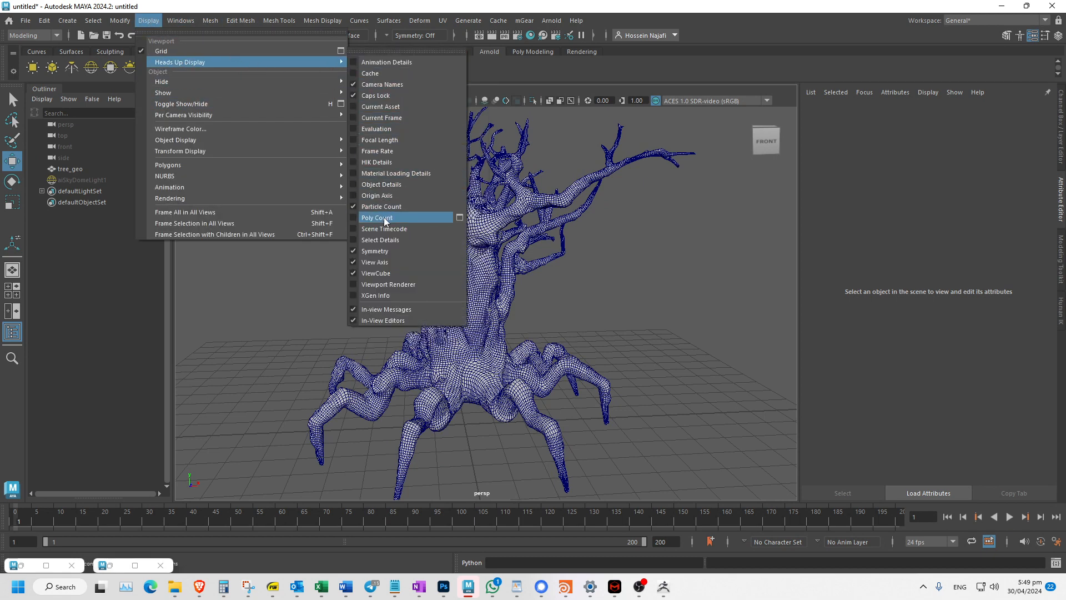
left_click(383, 218)
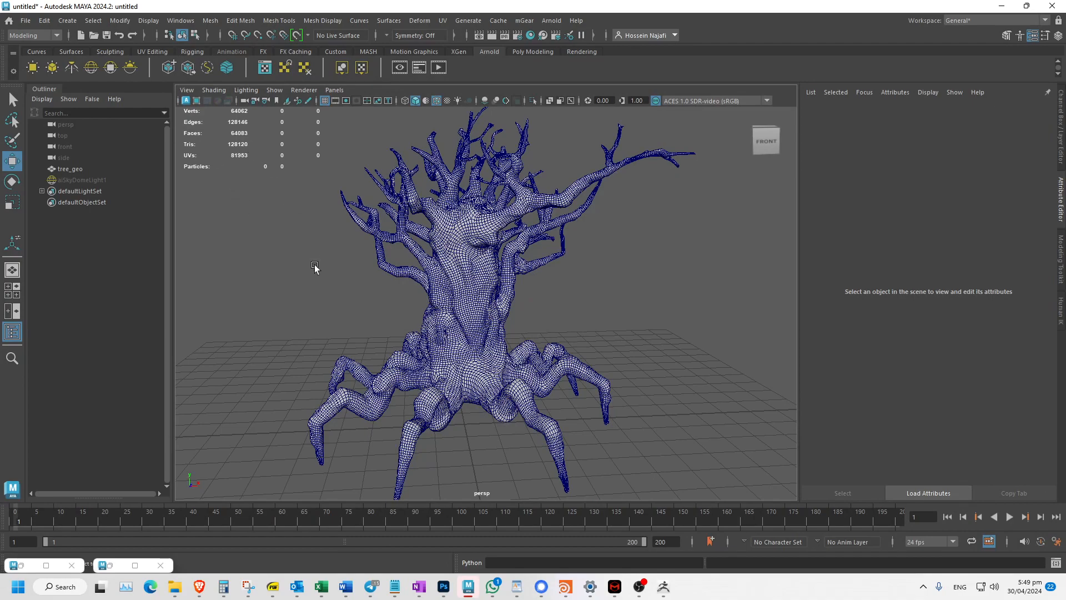
left_click_drag(312, 266, 318, 290, "alt")
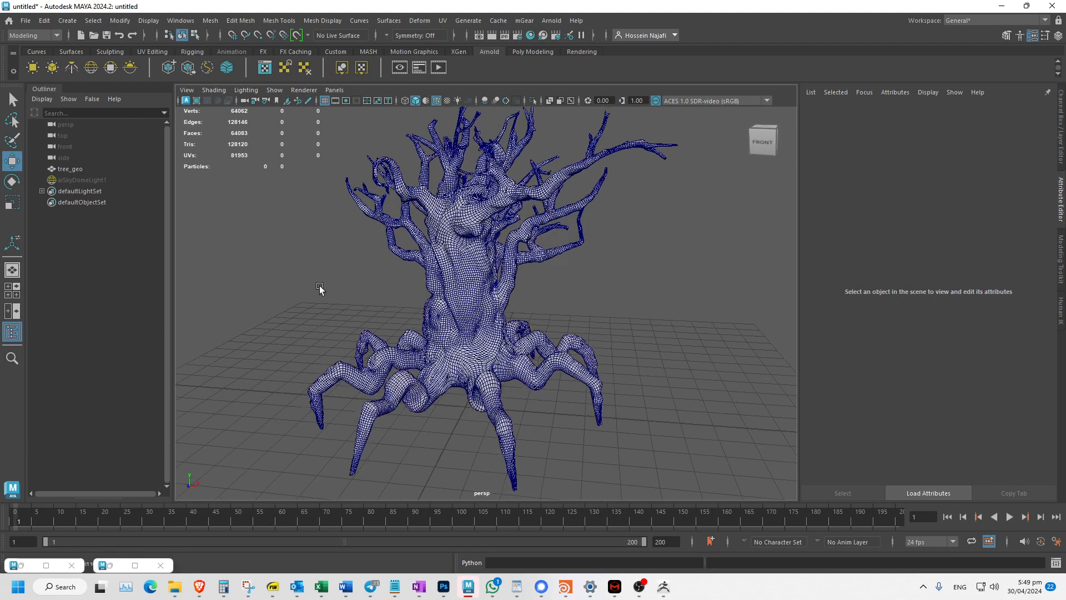